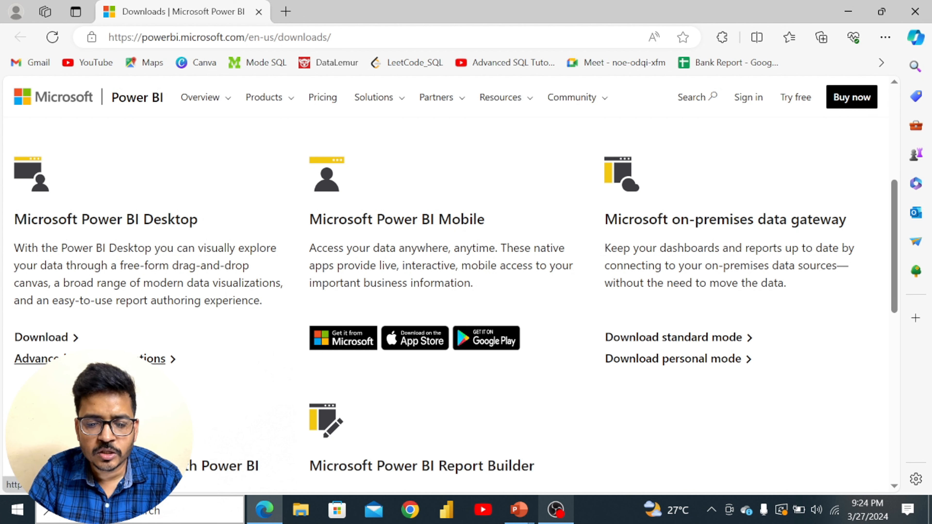
Open Power BI Desktop's advanced download options and download both PBIDesktopSetup.exe and PBIDesktopSetup_x64.exe in English
click(92, 359)
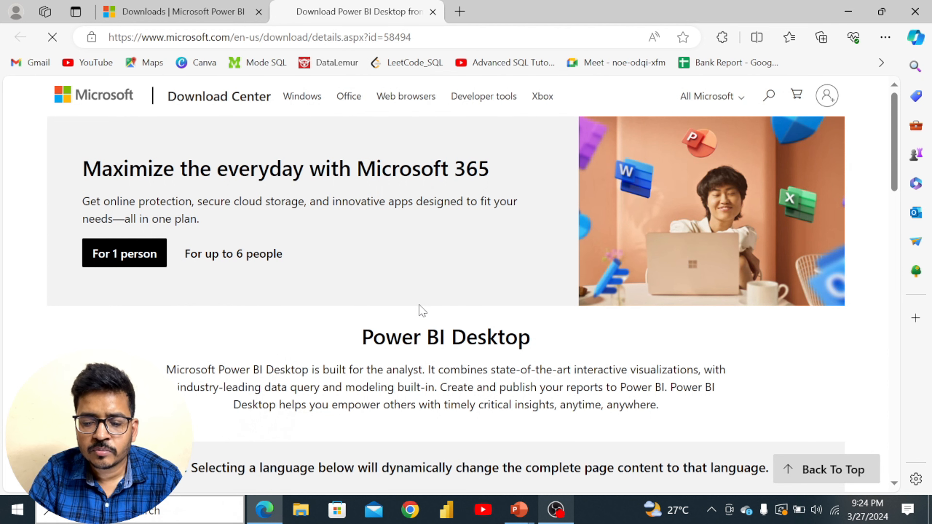
scroll(422, 310, down, 5)
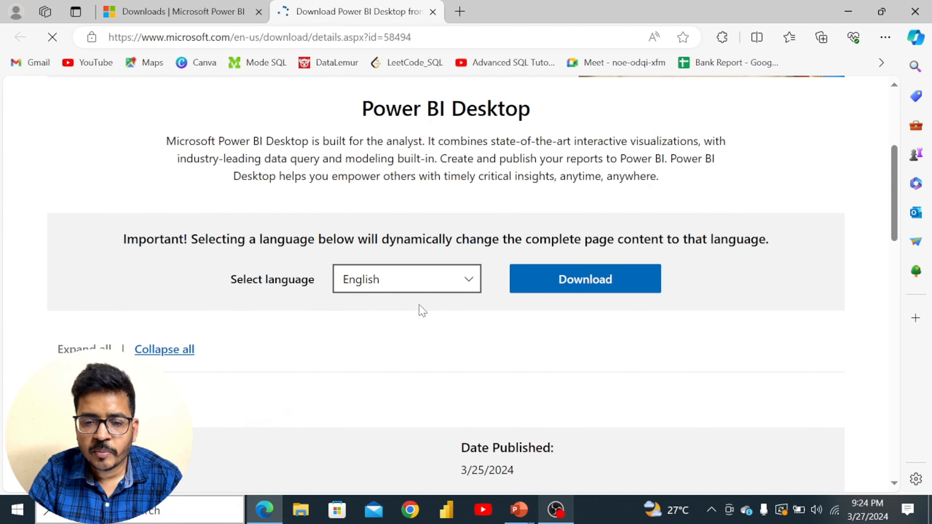
click(555, 288)
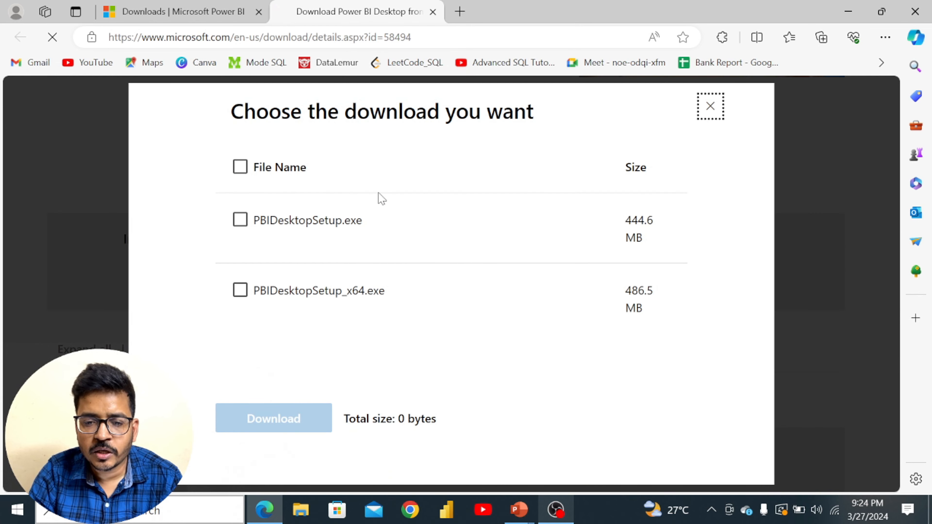
click(240, 167)
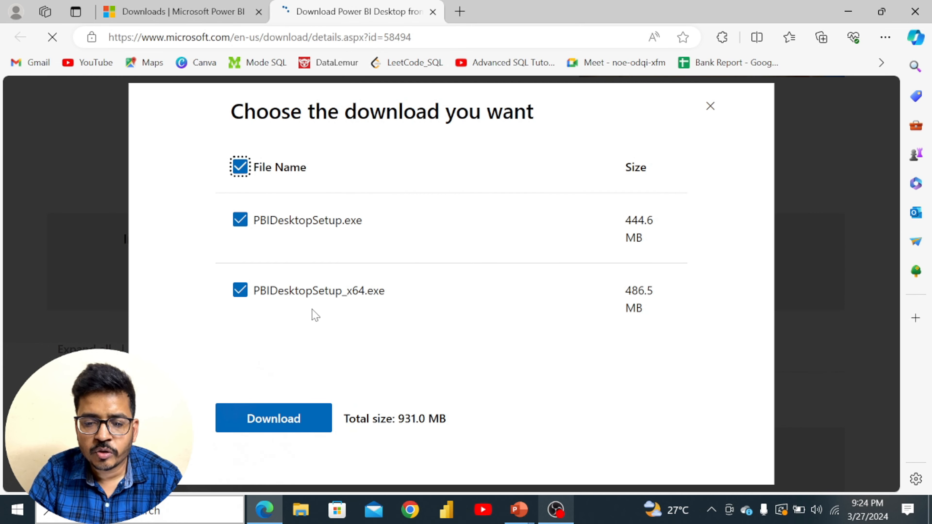
click(295, 426)
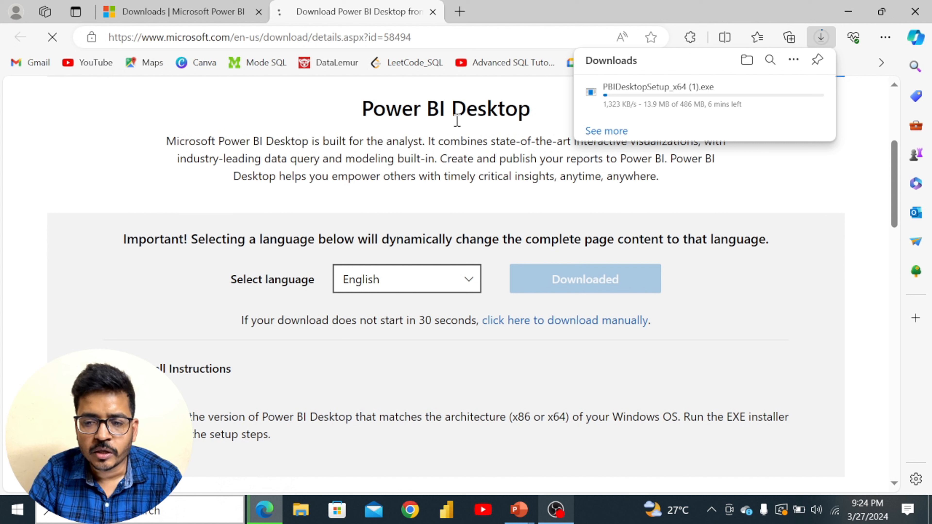
Try to open the downloaded PBIDesktopSetup_x64.exe from the browser's list of downloads
click(885, 38)
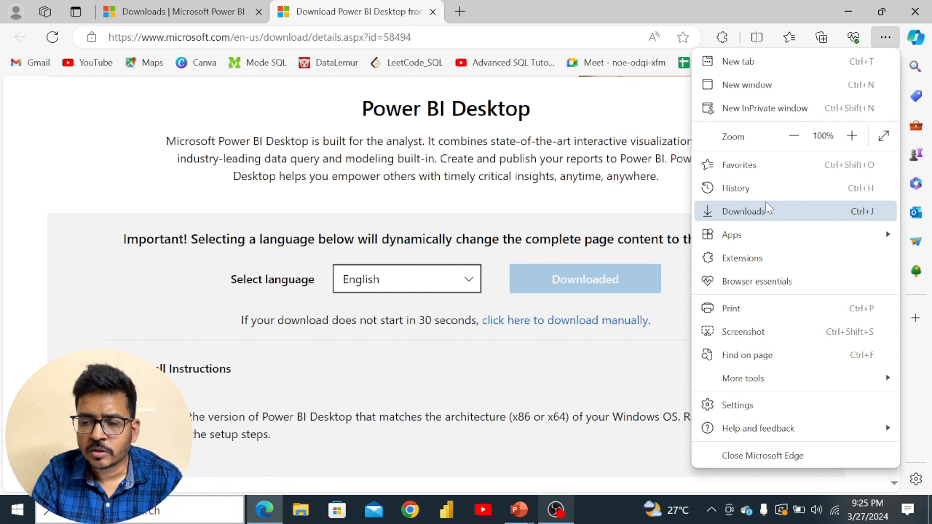
click(767, 210)
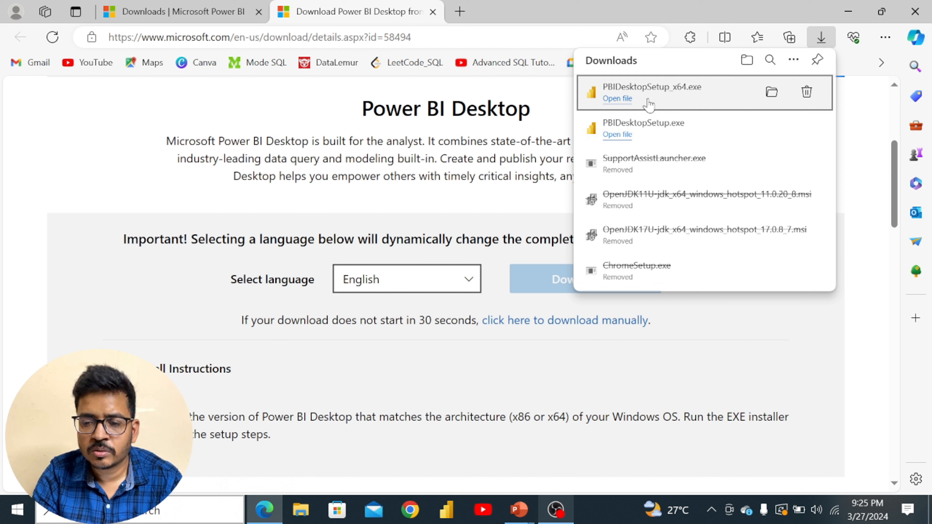
click(623, 100)
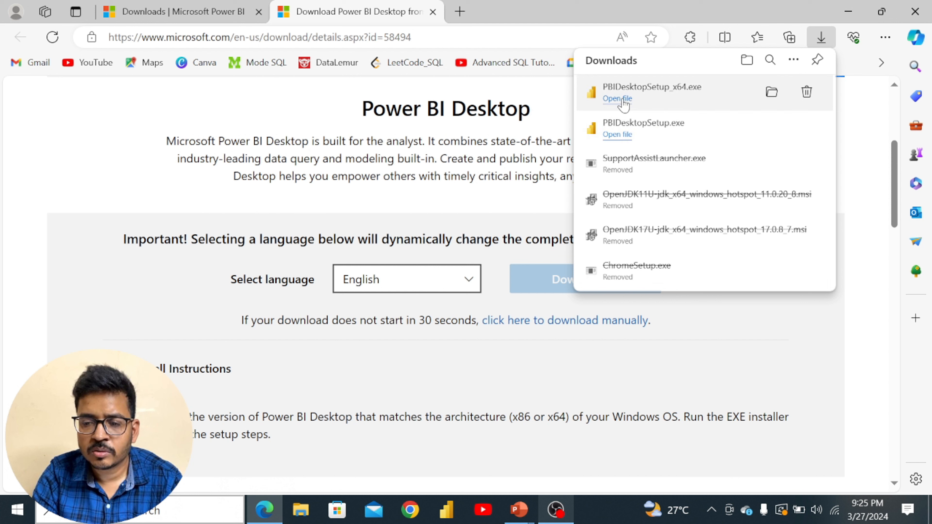
click(463, 203)
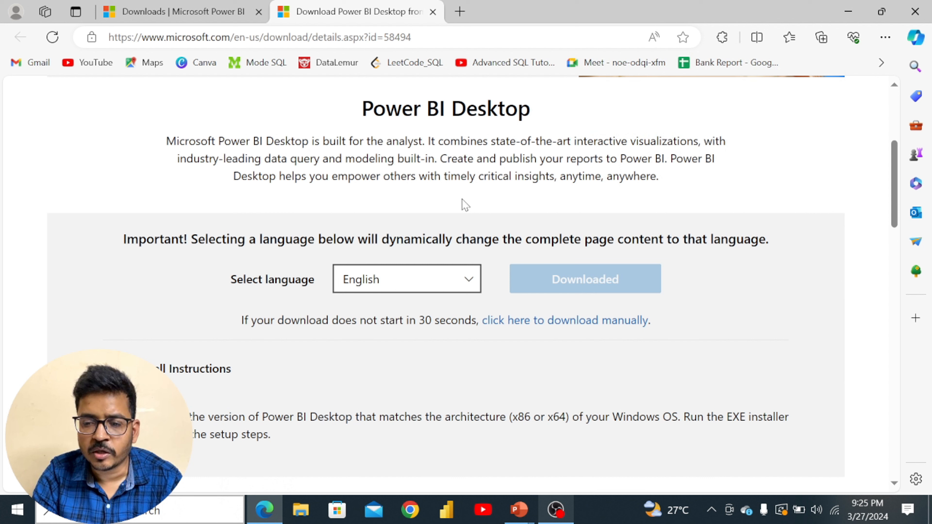
Show the downloaded PBIDesktopSetup_x64.exe in its containing folder
click(889, 40)
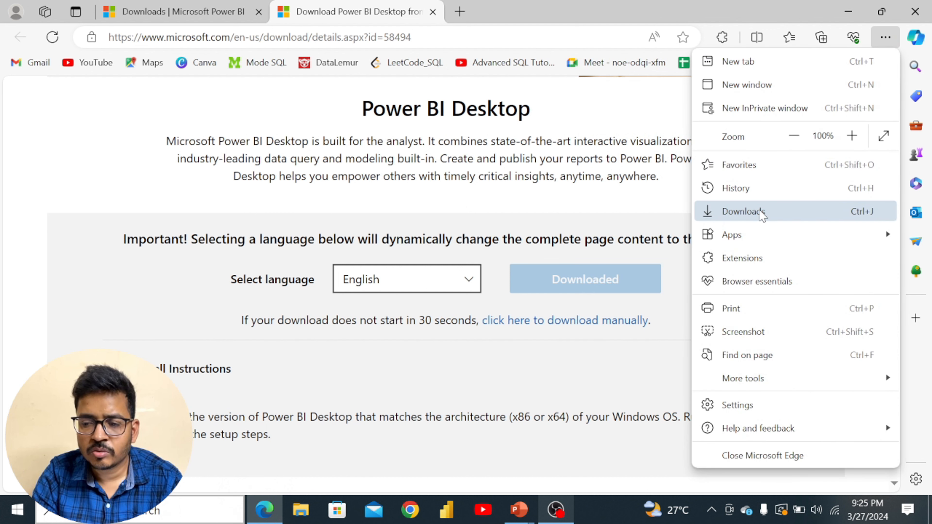
click(760, 212)
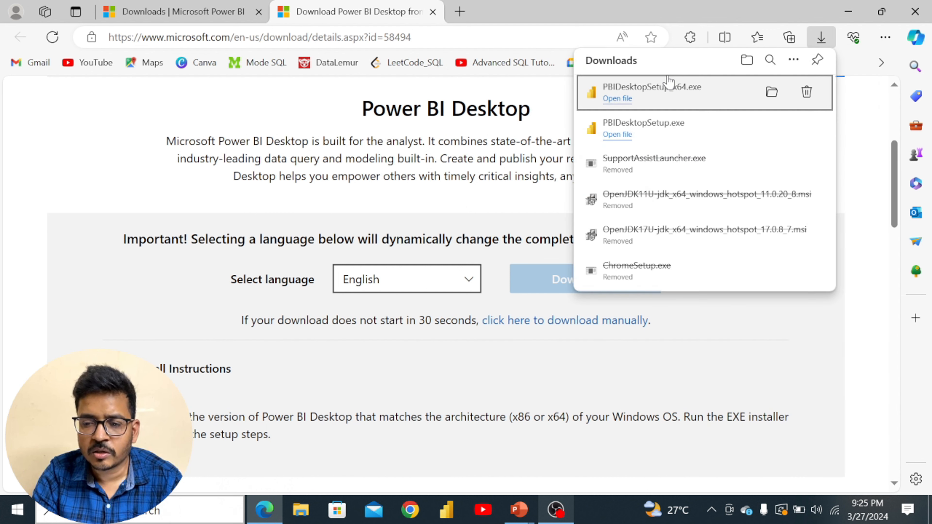
click(620, 99)
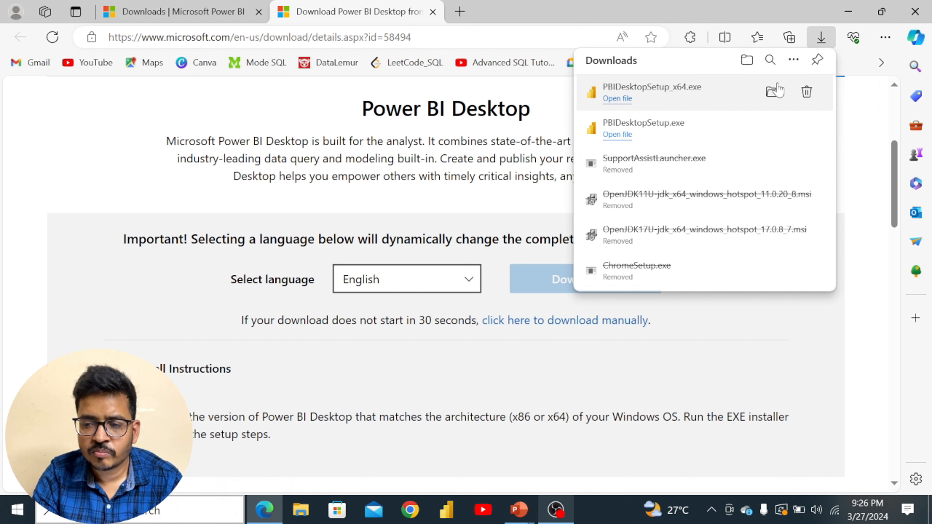
click(771, 93)
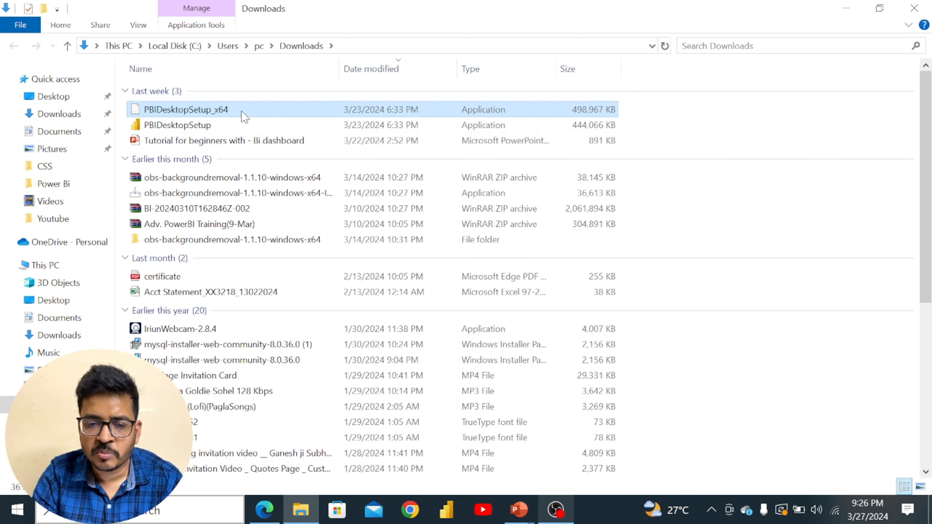
Launch the Power BI Desktop x64 installer from the Downloads folder and continue setup in English
double_click(204, 126)
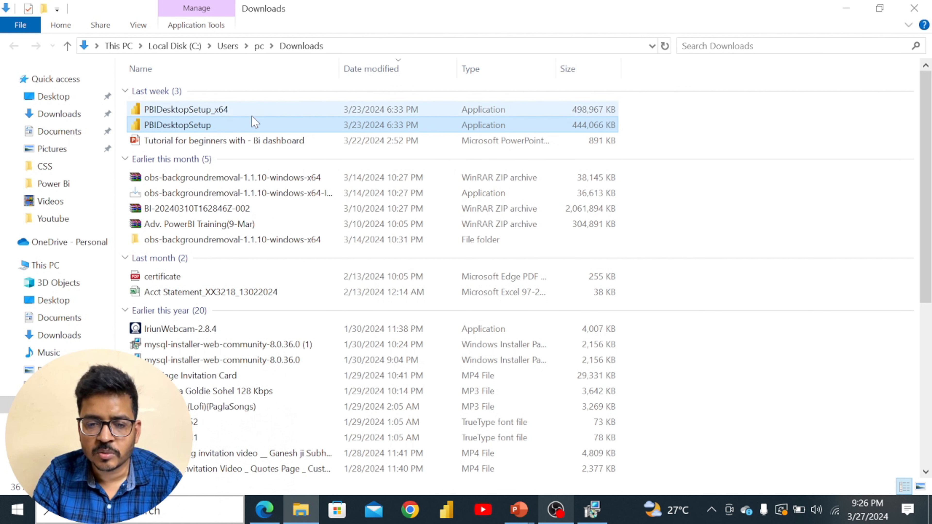
click(223, 114)
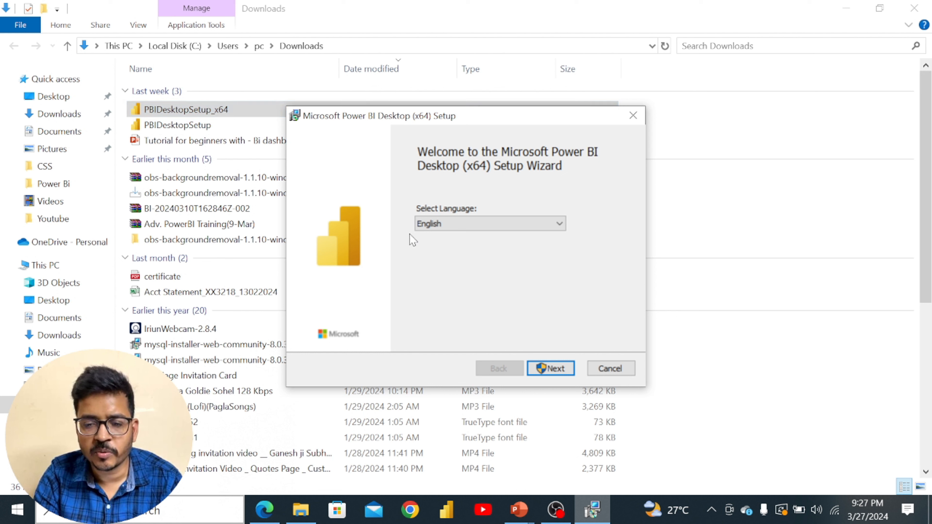
click(569, 369)
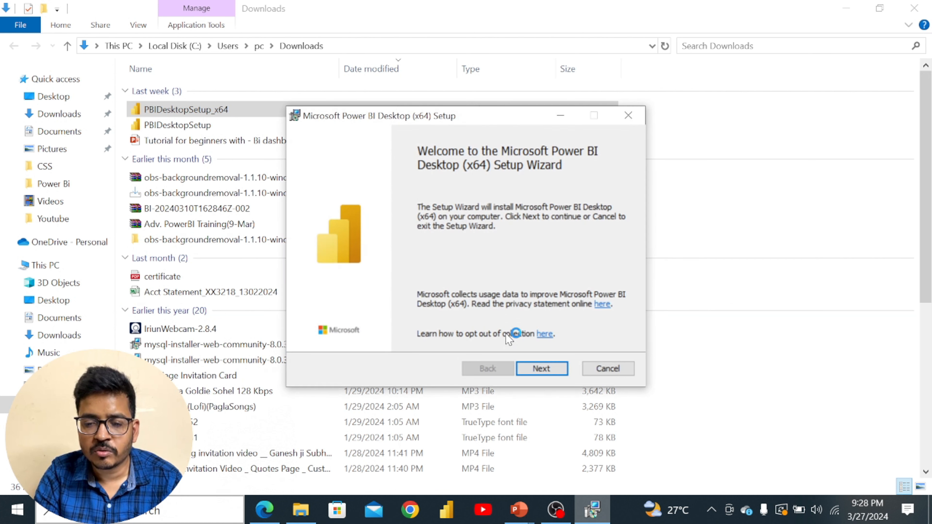
Proceed past the setup wizard's welcome page and accept the Microsoft Software License Terms
click(546, 369)
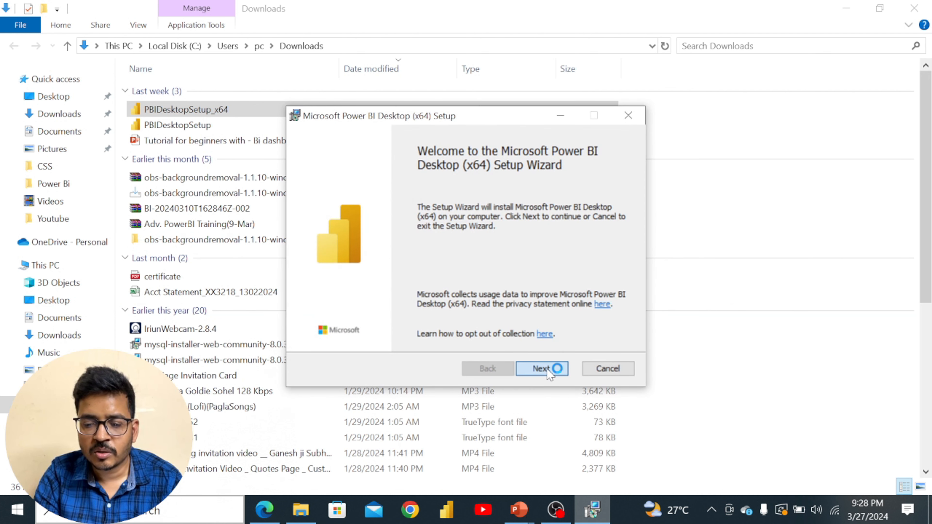
click(426, 337)
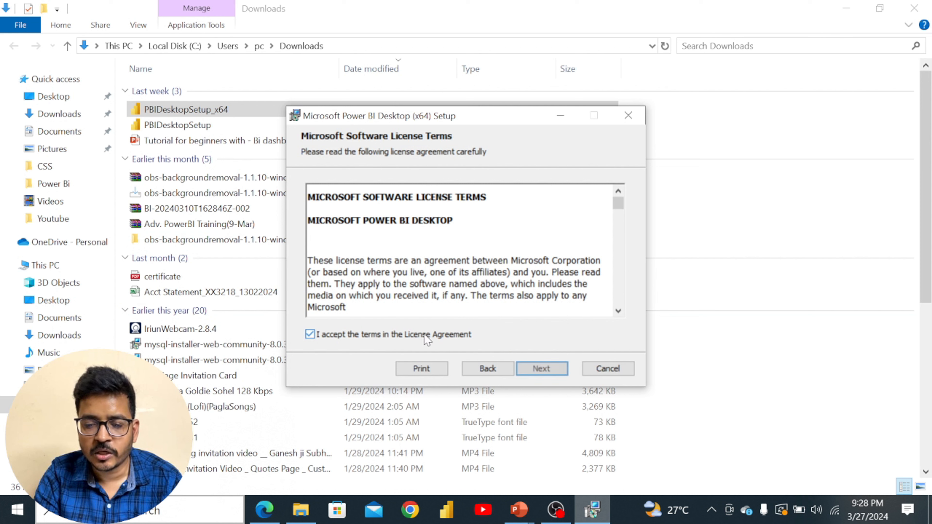
click(541, 369)
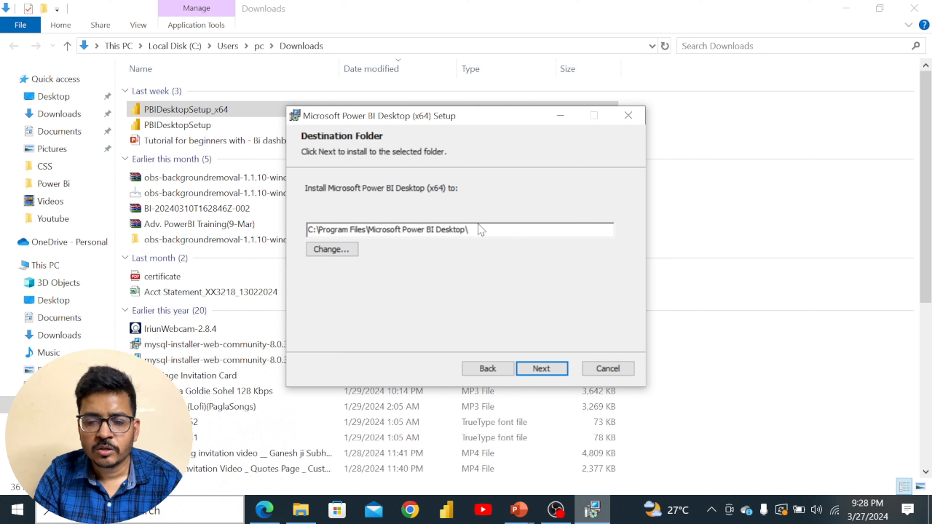
Install into C:\Program Files\Microsoft Power BI Desktop\ and finish the wizard with the launch option enabled
click(548, 370)
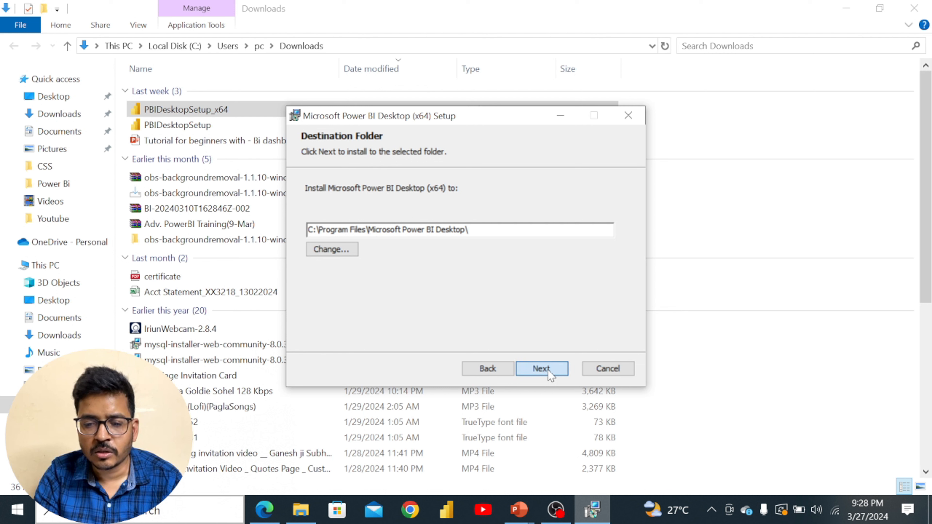
click(547, 370)
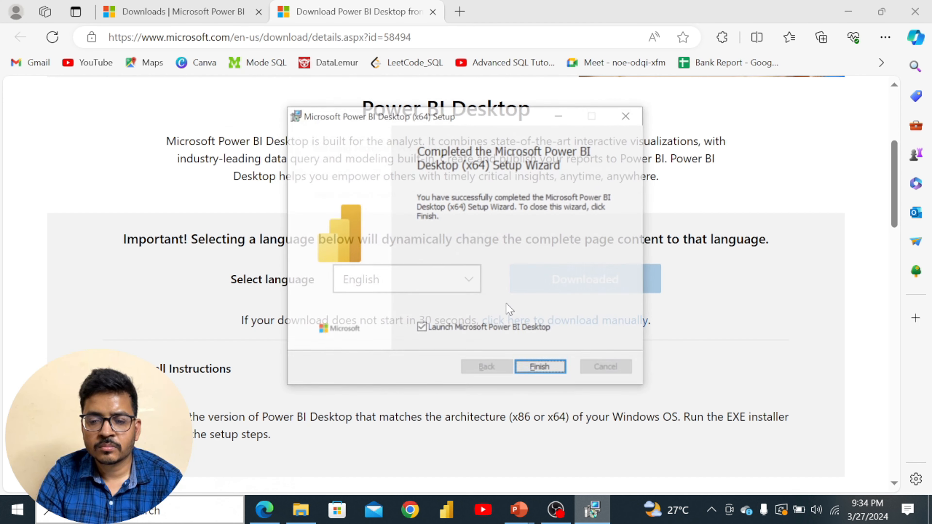
click(541, 369)
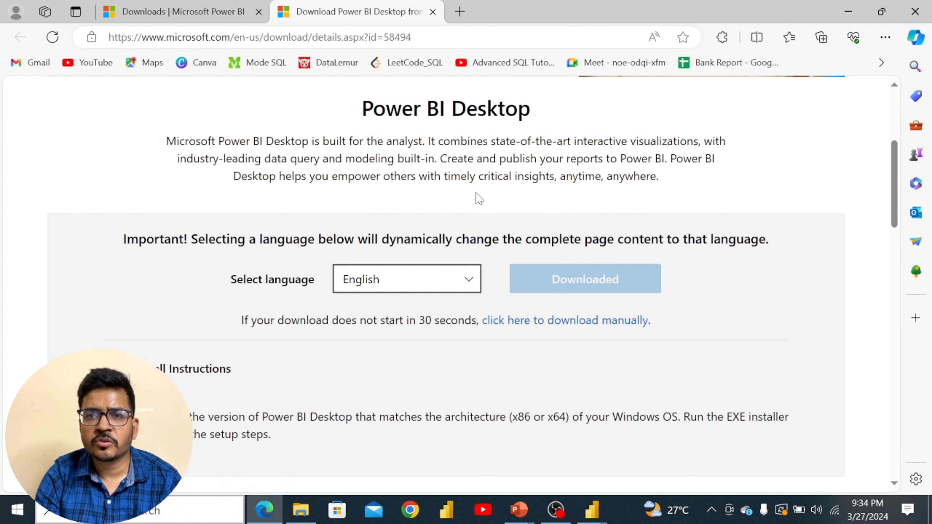
Switch to the newly launched Power BI Desktop and dismiss the learning event banner
mouse_move(595, 505)
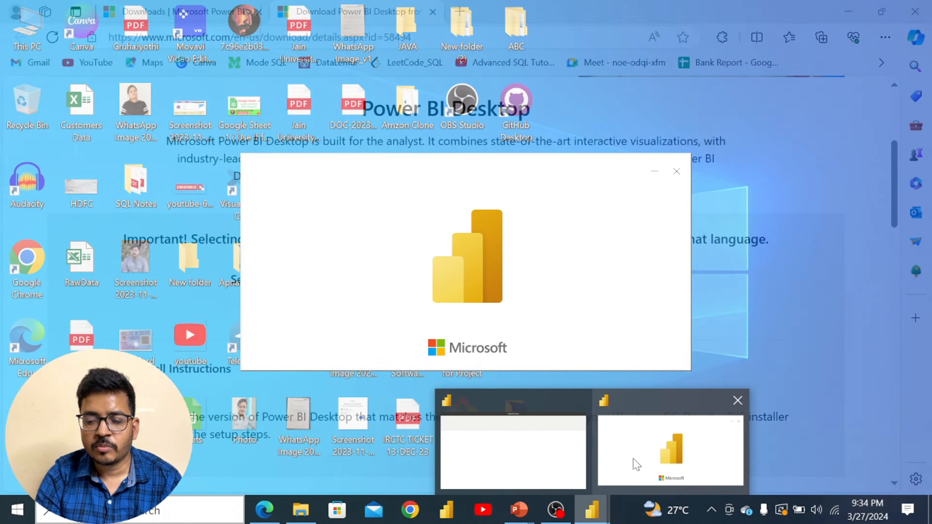
click(633, 459)
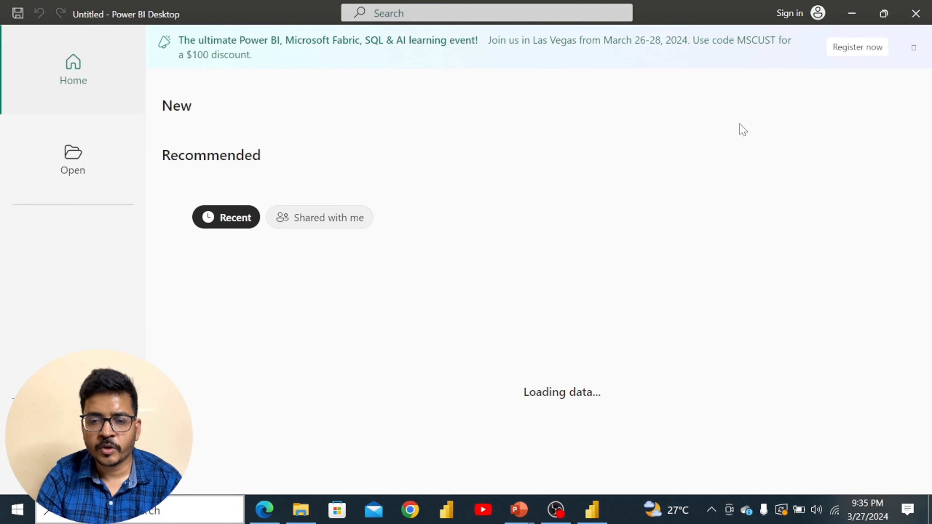
click(914, 48)
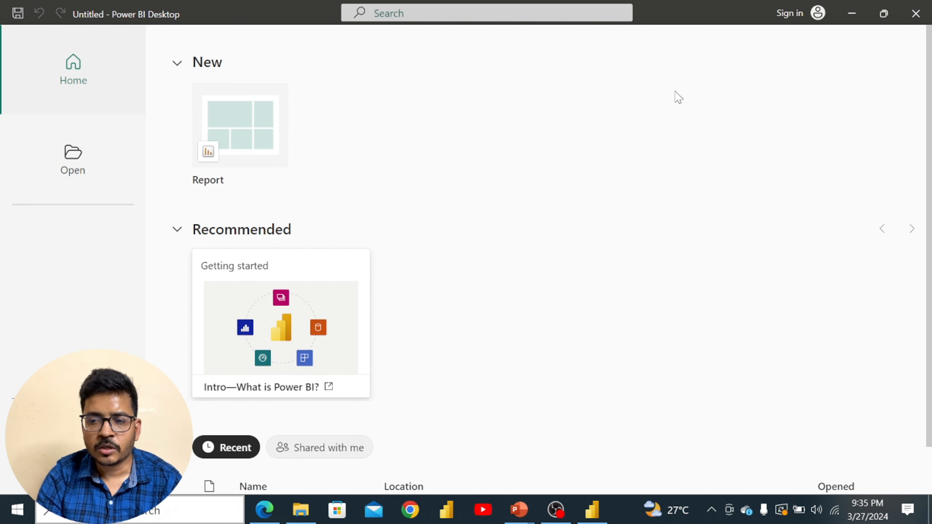
Create a new blank report from the start screen
click(246, 104)
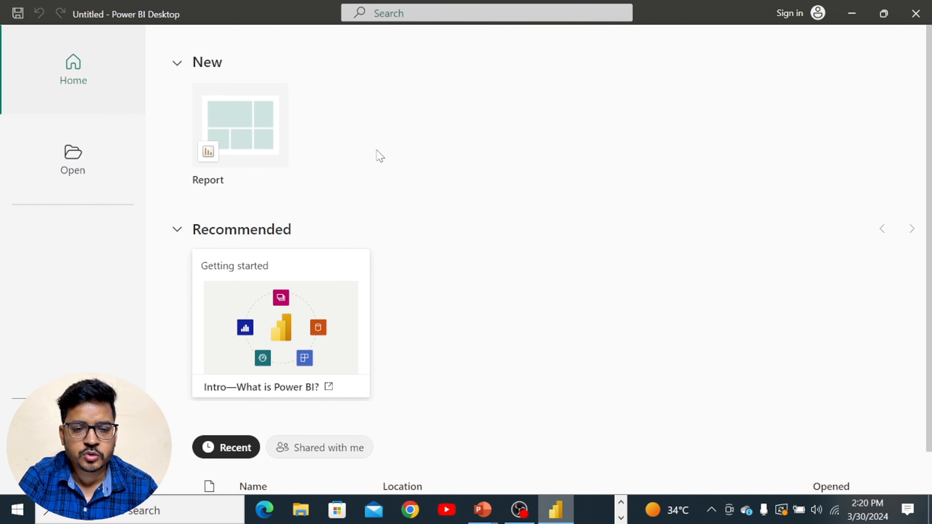
click(252, 131)
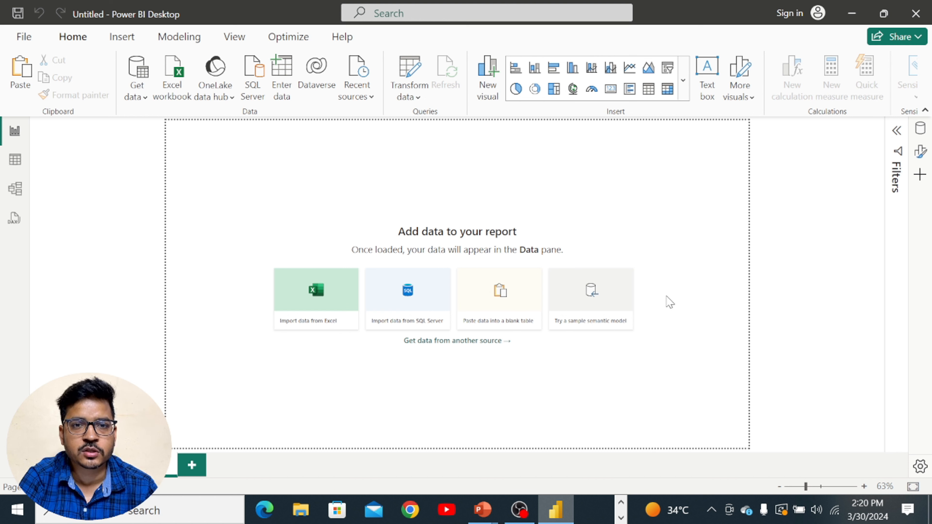
Bring in the built-in sample data and select Sheet1 of Financial Sample.xlsx for import
click(597, 306)
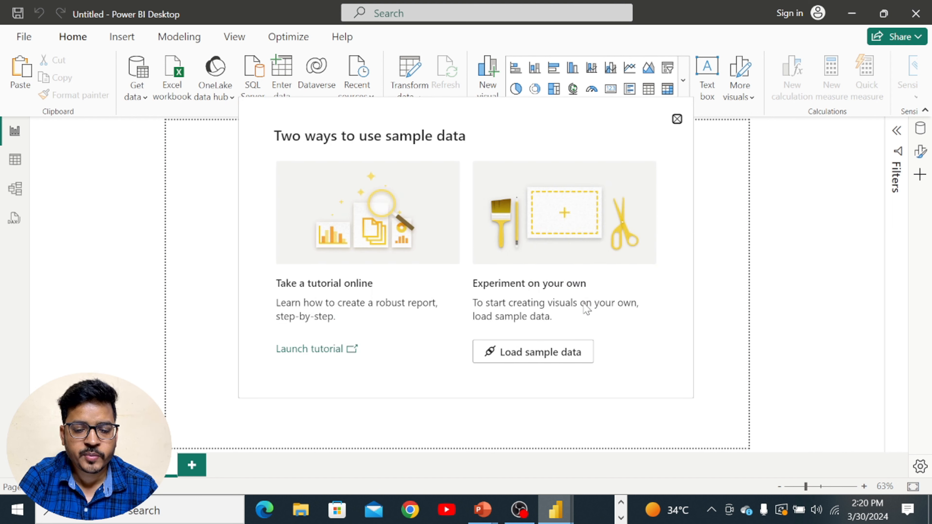
click(541, 352)
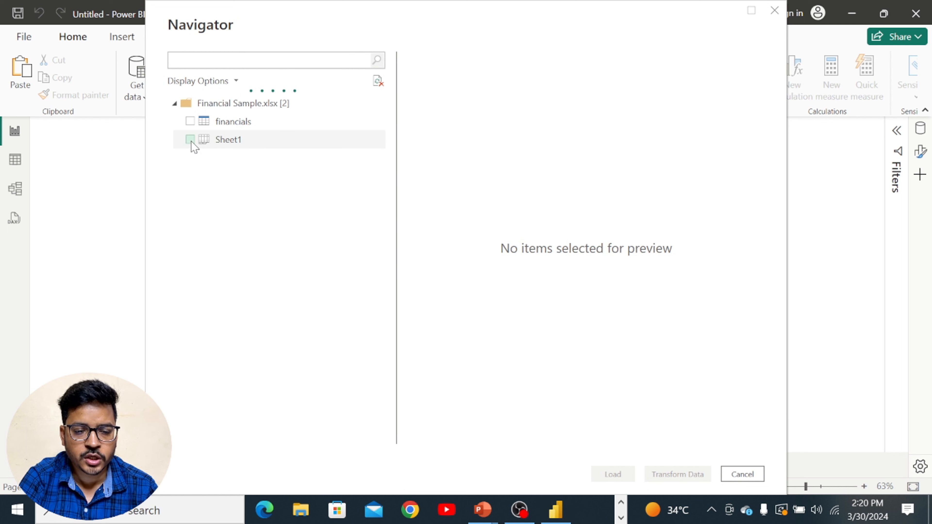
click(191, 141)
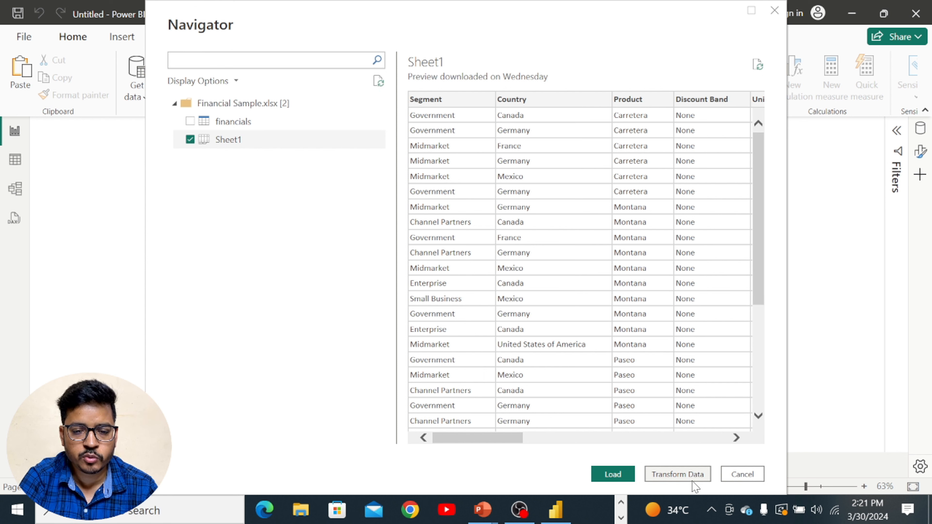
Review the columns in the Sheet1 preview and load the sheet into the report
click(545, 441)
click(640, 443)
click(710, 441)
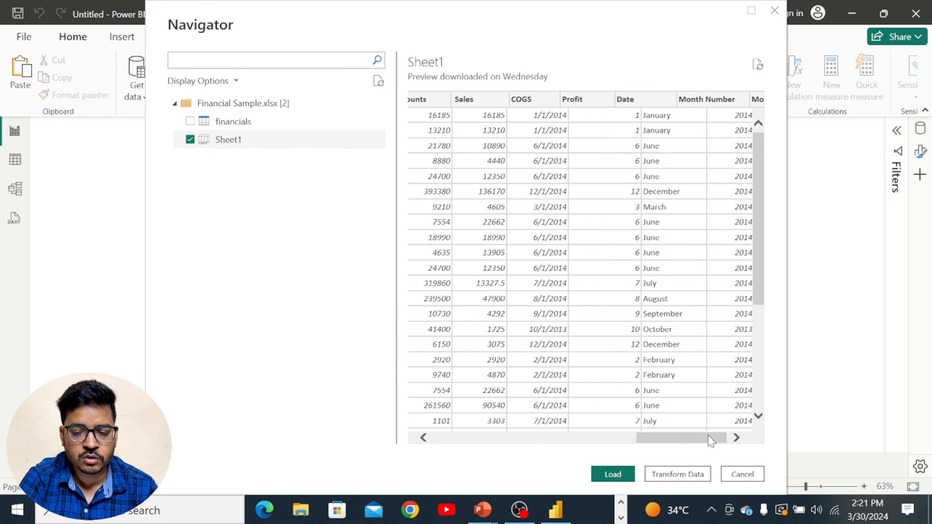
click(606, 442)
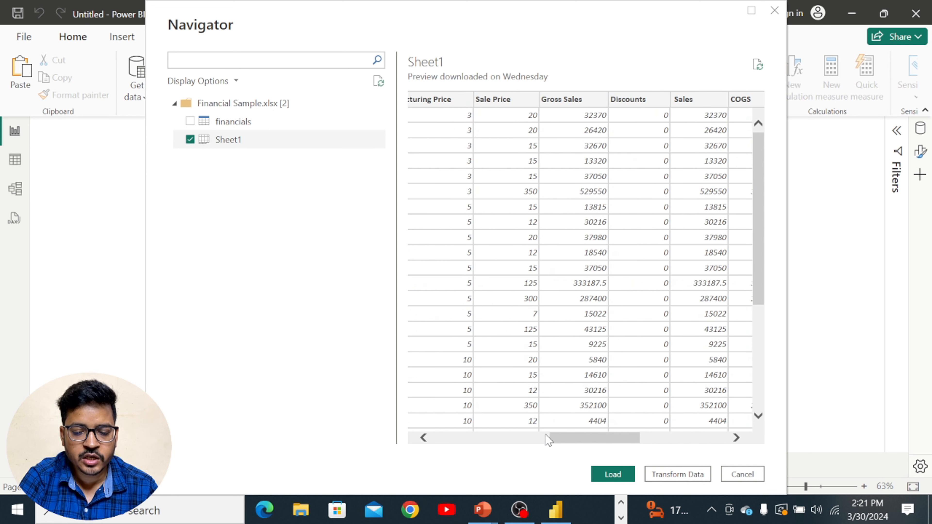
click(522, 441)
click(522, 440)
click(442, 443)
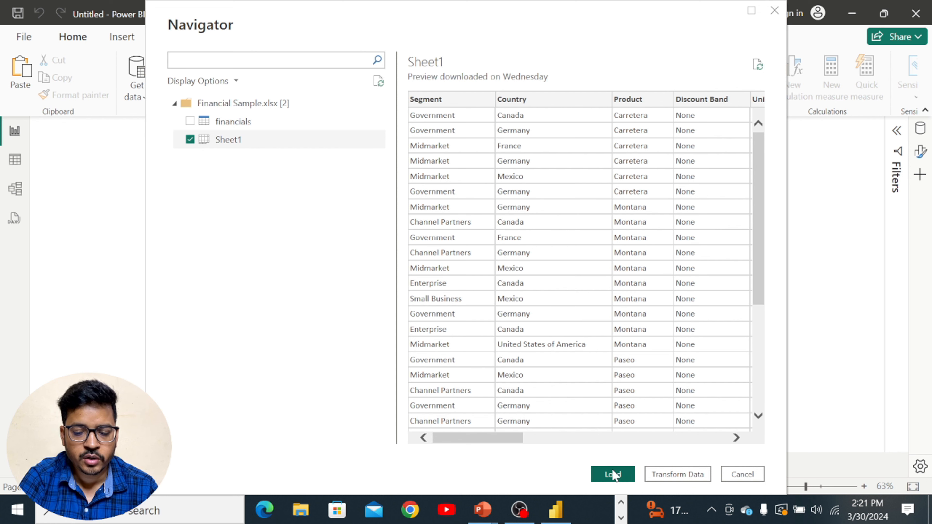
click(620, 477)
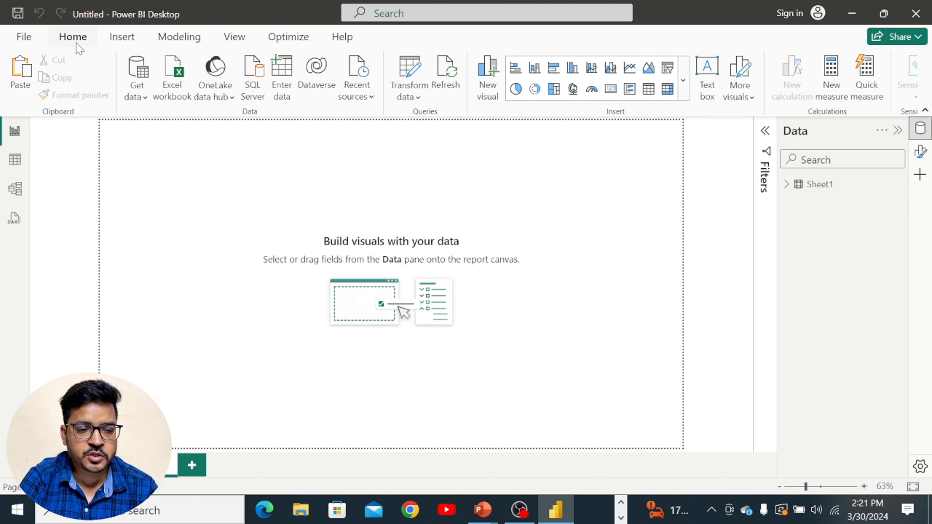
Open the program options, review the global preview features list, and cancel without changing anything
click(24, 37)
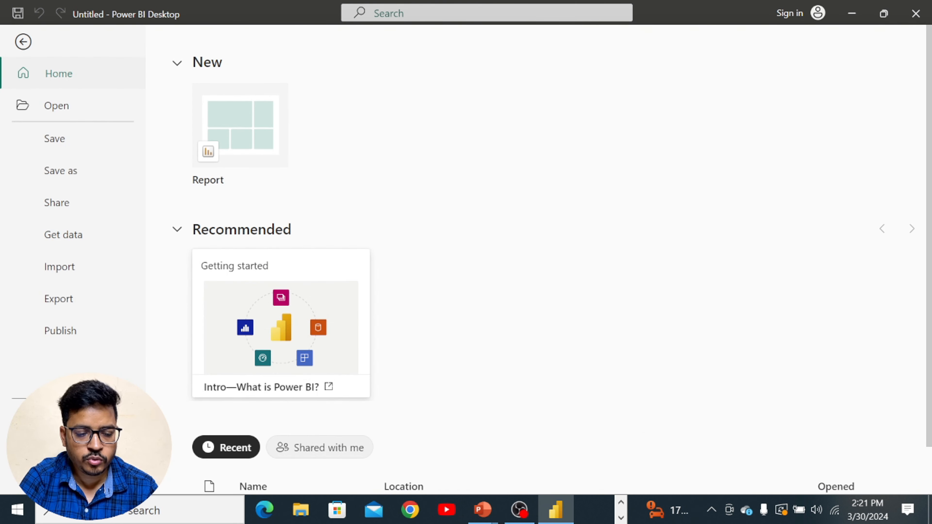
click(78, 446)
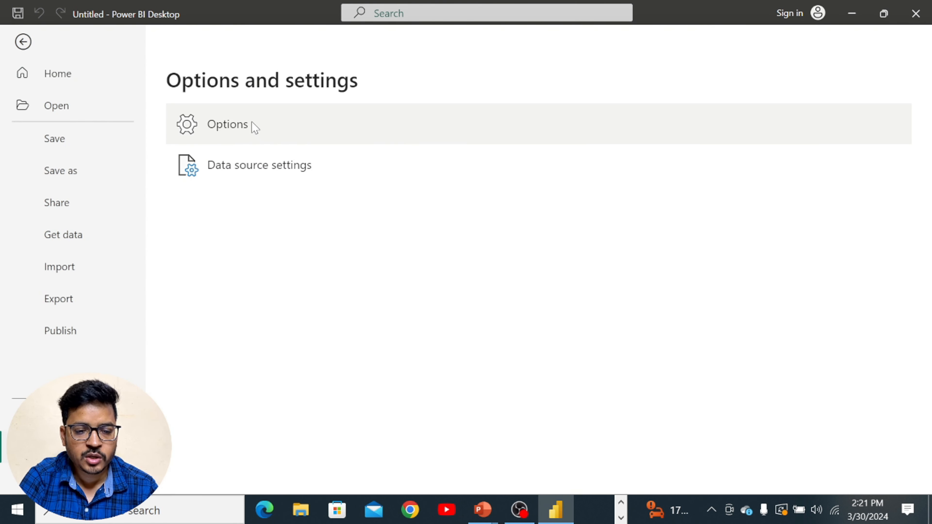
click(251, 123)
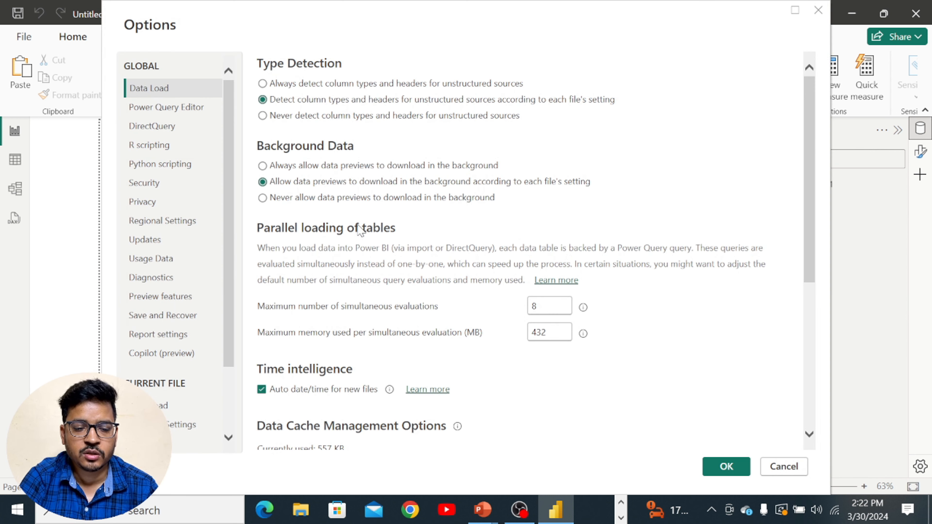
click(167, 300)
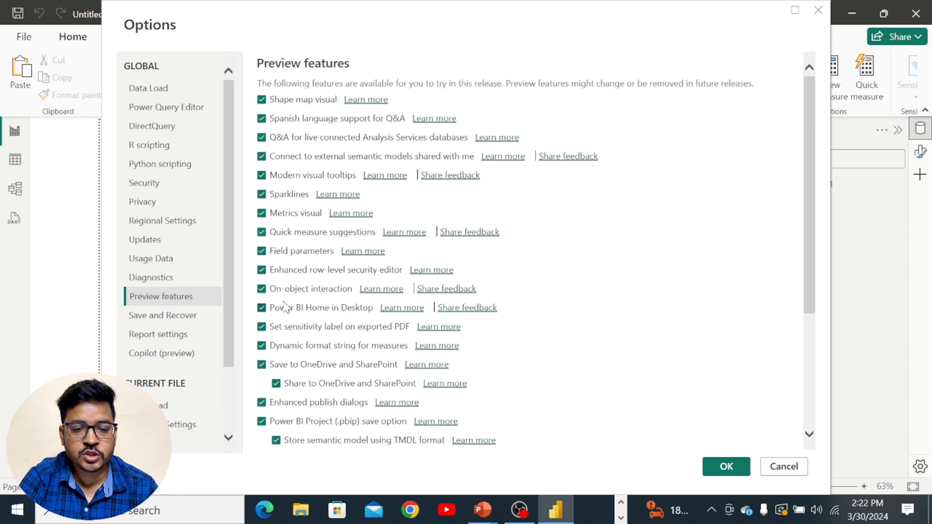
scroll(287, 306, down, 5)
scroll(287, 306, up, 5)
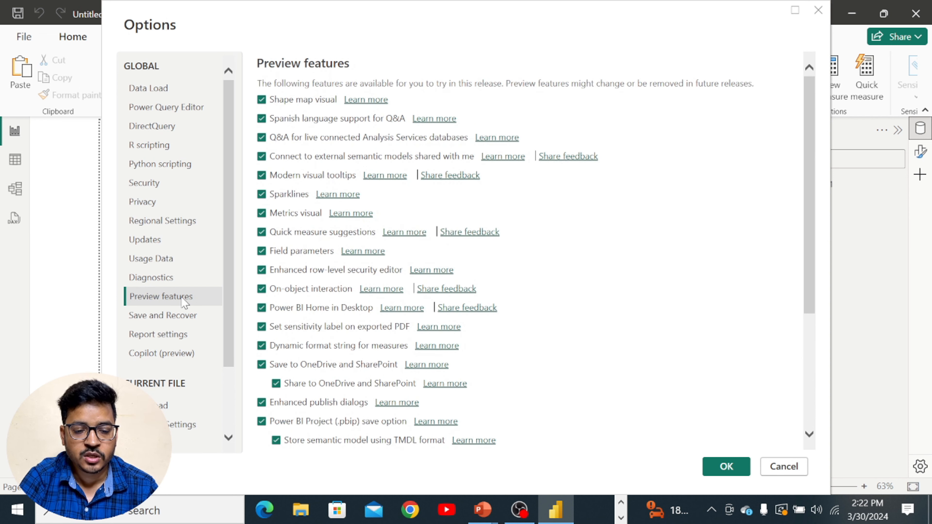
click(796, 463)
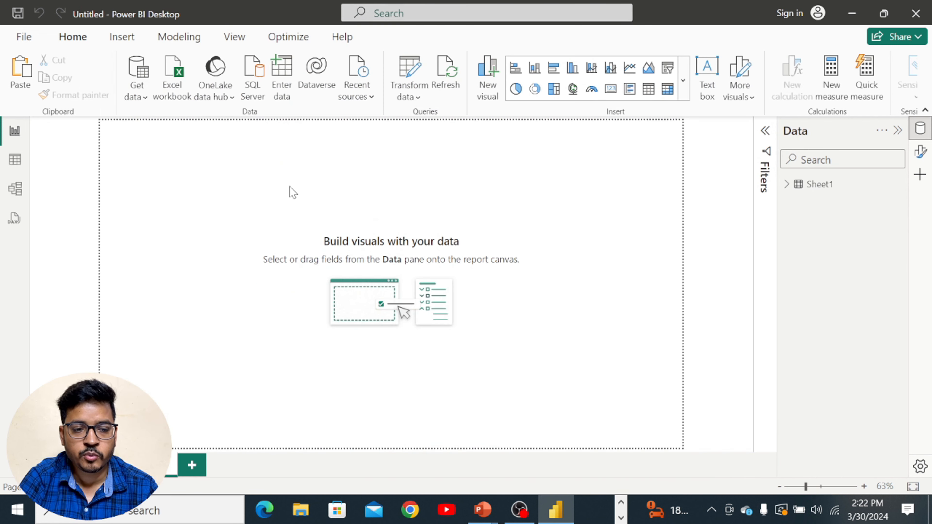
Reopen the global preview features, check the whole list of enabled features through to Visual calculations, and accept the options
click(34, 41)
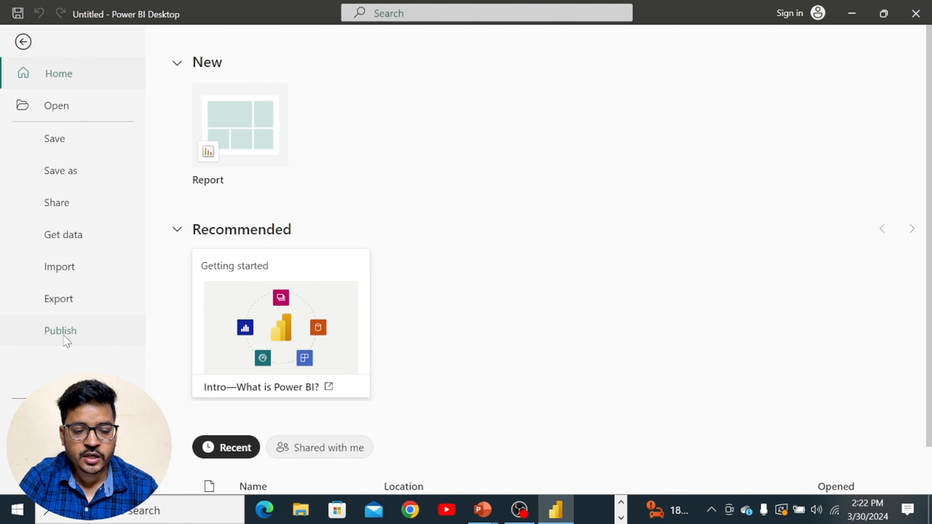
click(55, 447)
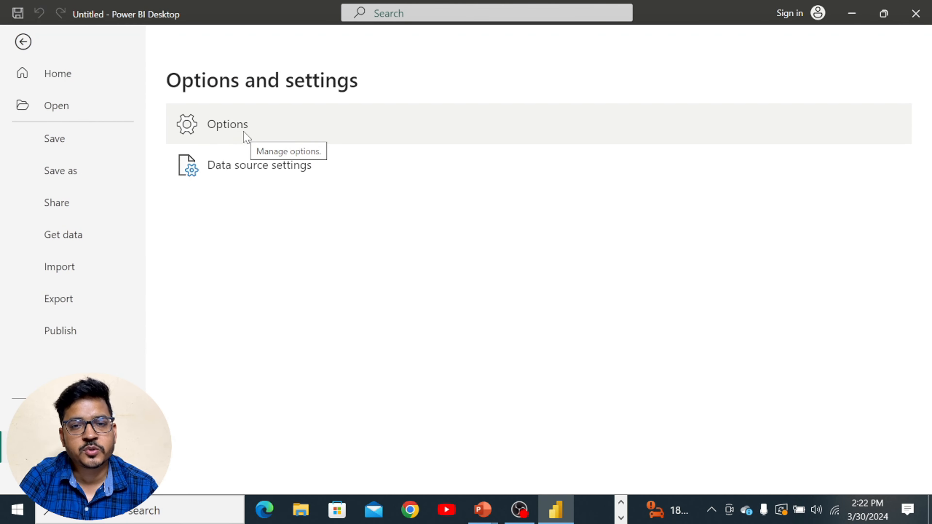
click(243, 131)
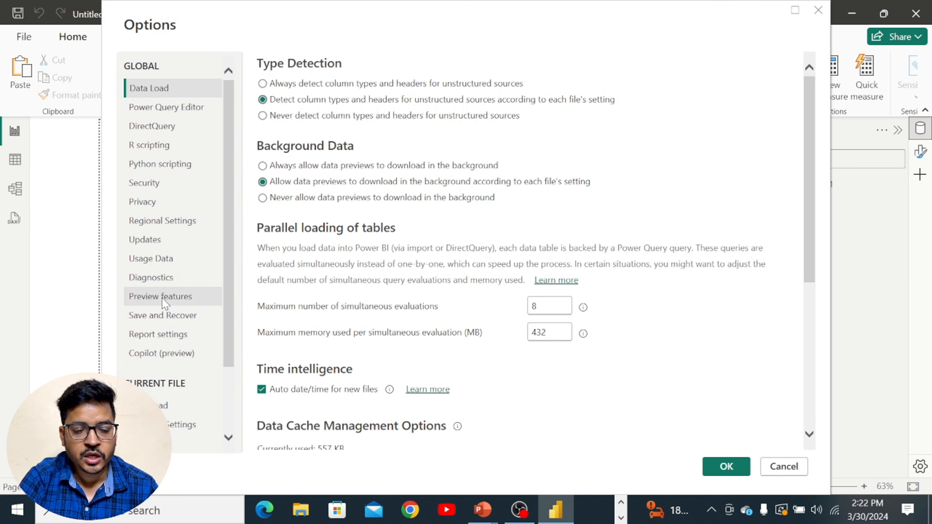
click(162, 298)
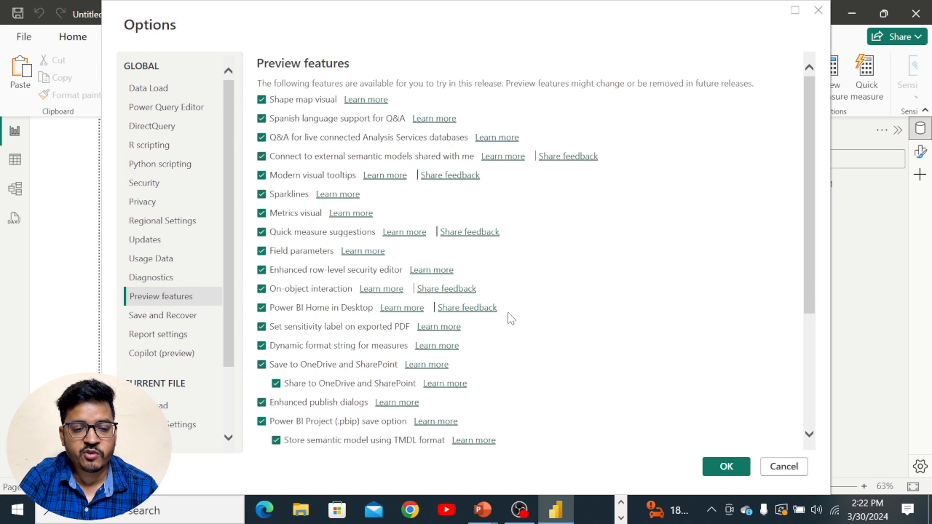
scroll(511, 319, down, 5)
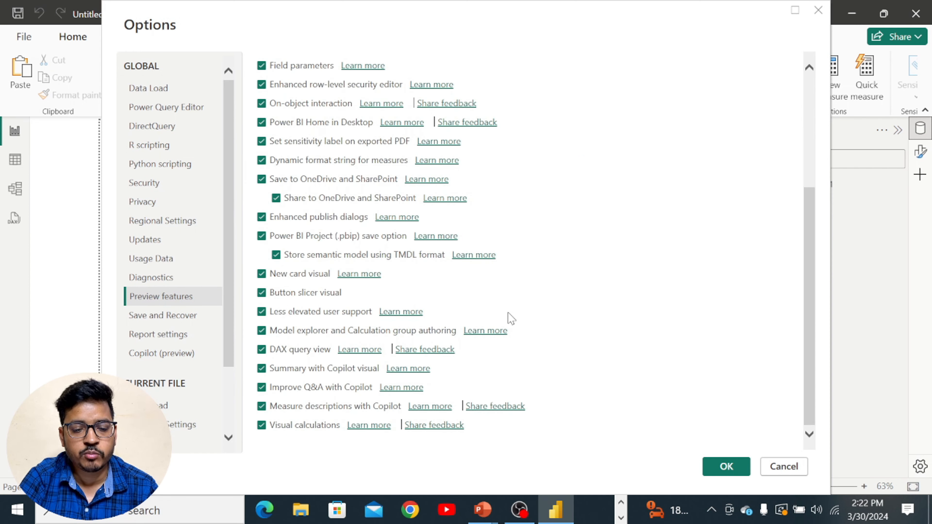
scroll(511, 319, up, 5)
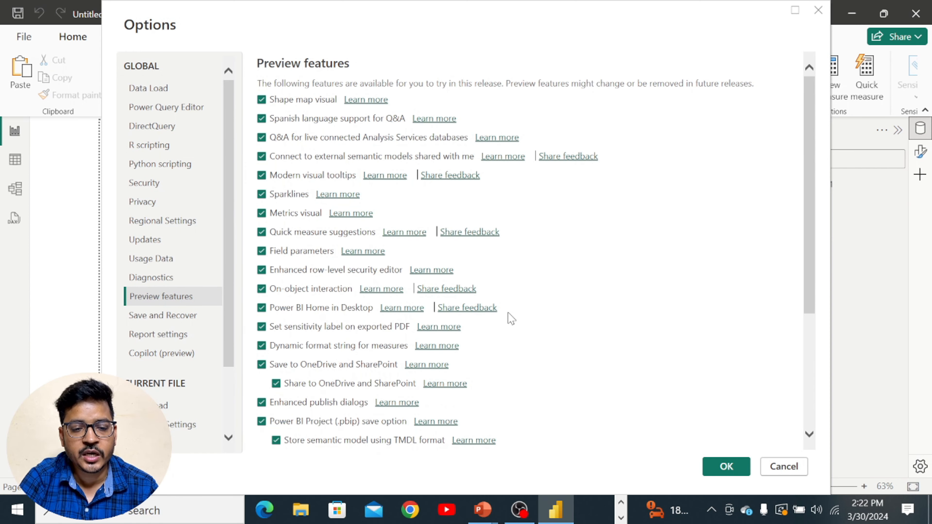
scroll(511, 319, down, 5)
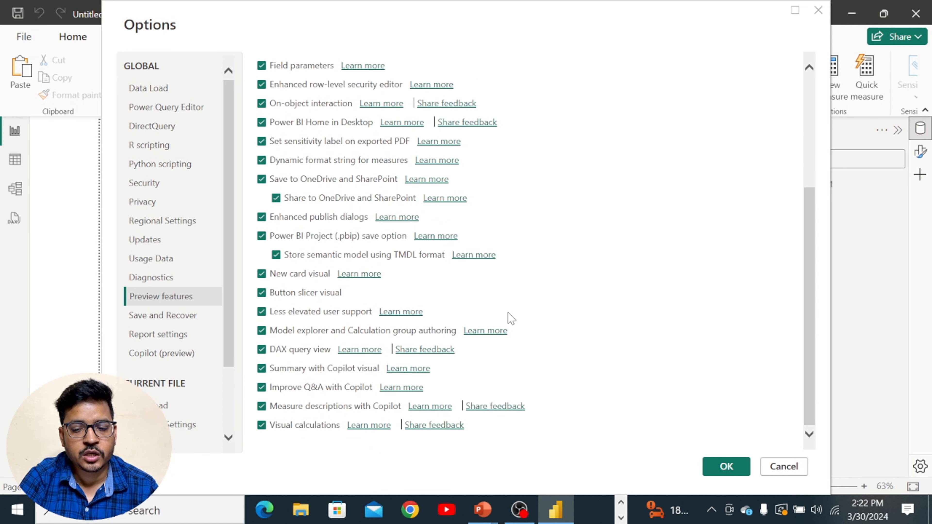
click(726, 466)
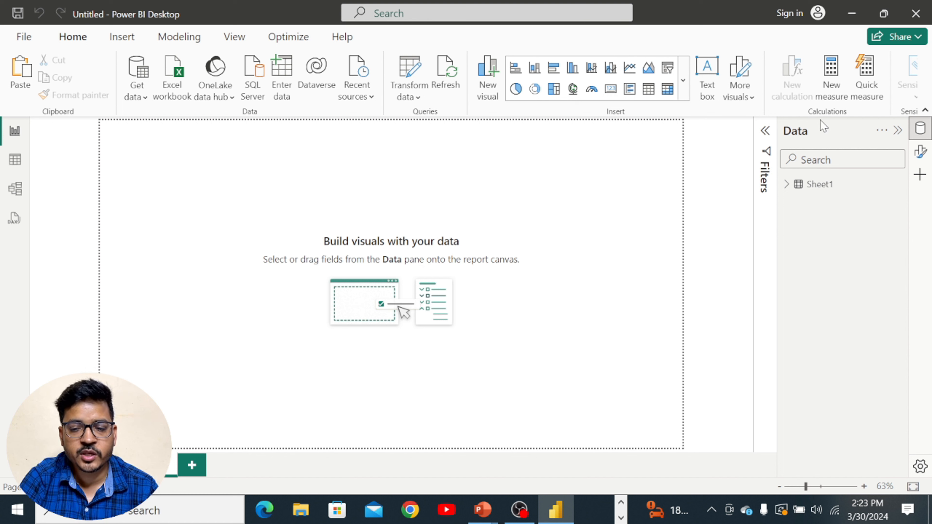
Expand Sheet1 to list its fields, and look at the page and report filter areas before collapsing the Filters pane
click(786, 186)
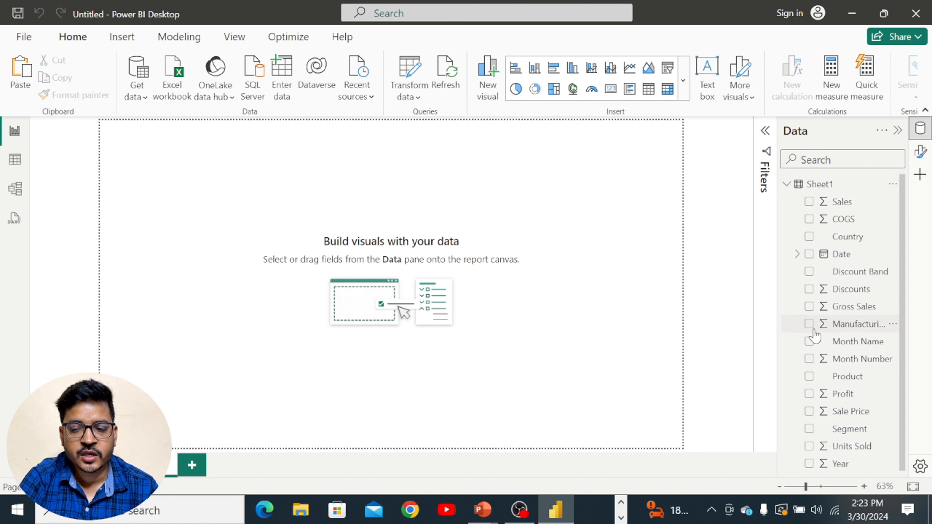
click(767, 131)
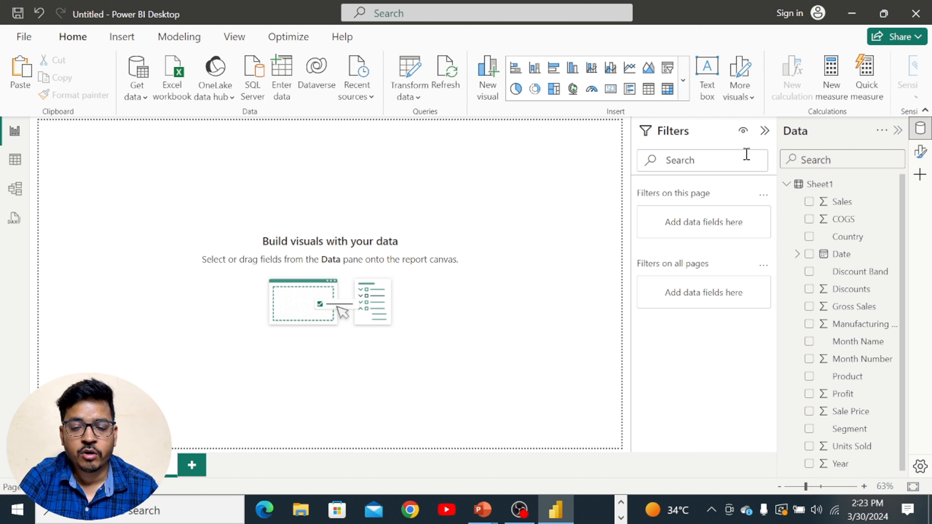
click(765, 132)
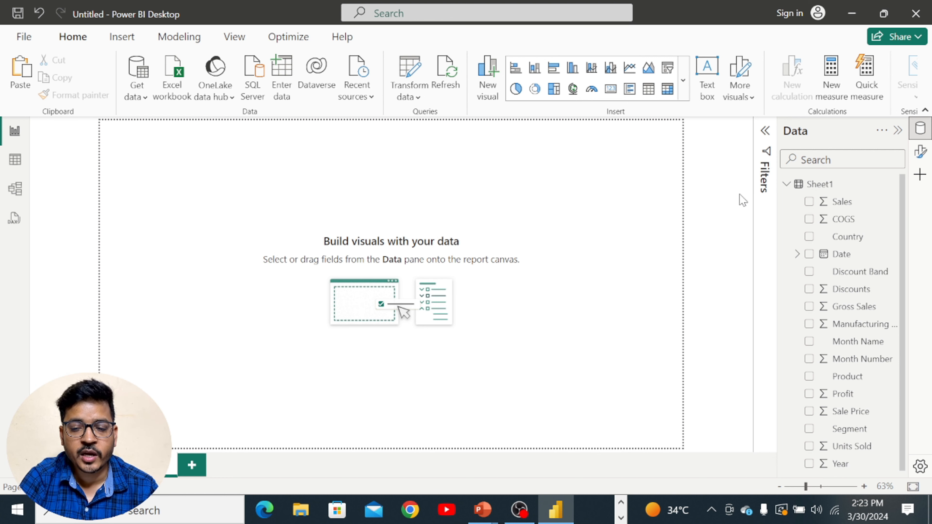
Show Sheet1 in Table view and look across its columns from Segment to Year and back
click(15, 160)
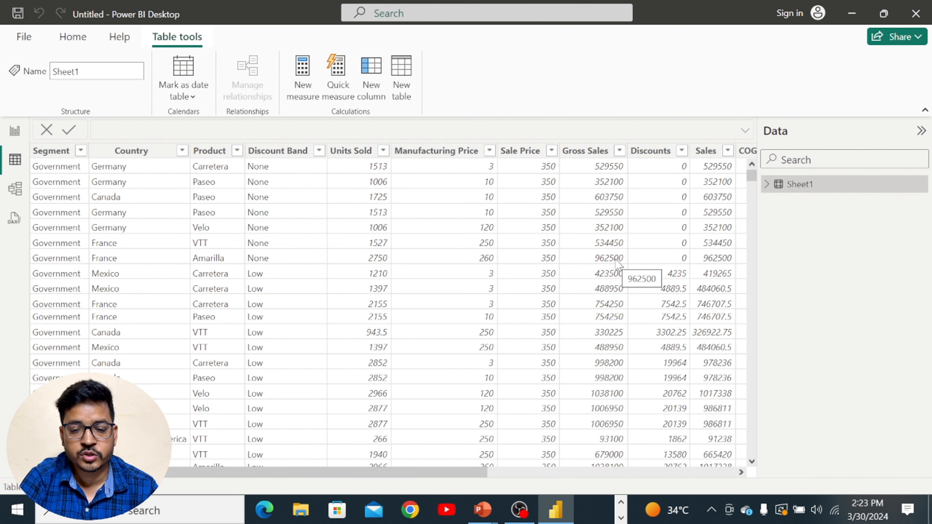
scroll(620, 266, right, 5)
scroll(619, 265, right, 1)
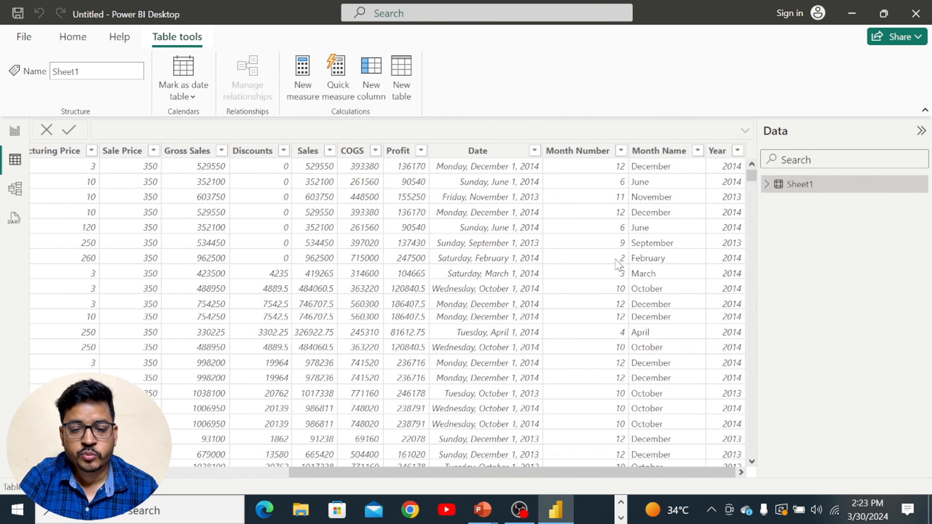
scroll(619, 266, left, 10)
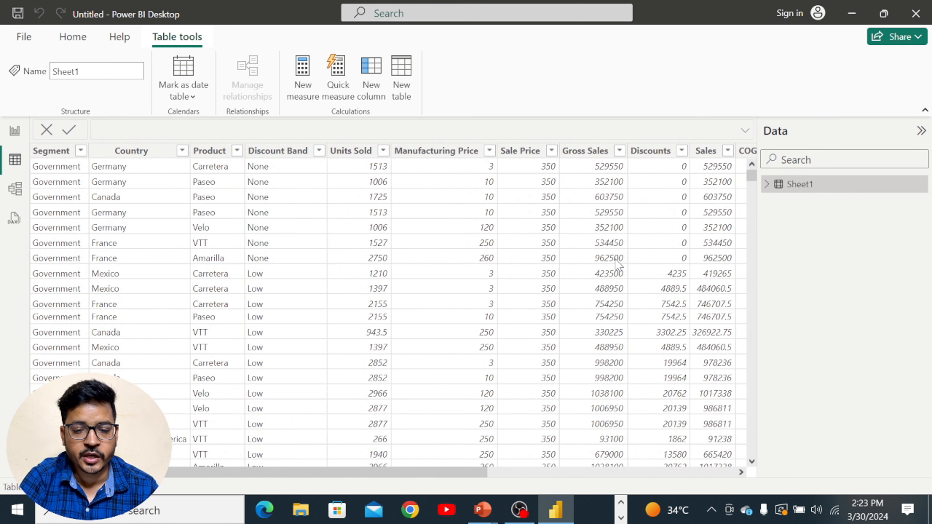
Check the sort and filter choices for Manufacturing Price, cancel them, and inspect the Units Sold and Discount Band columns
click(490, 153)
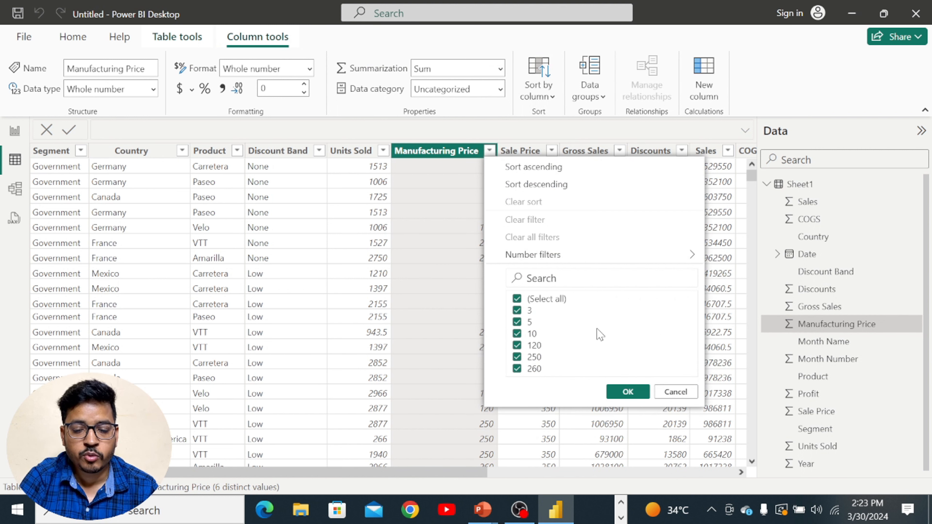
click(675, 392)
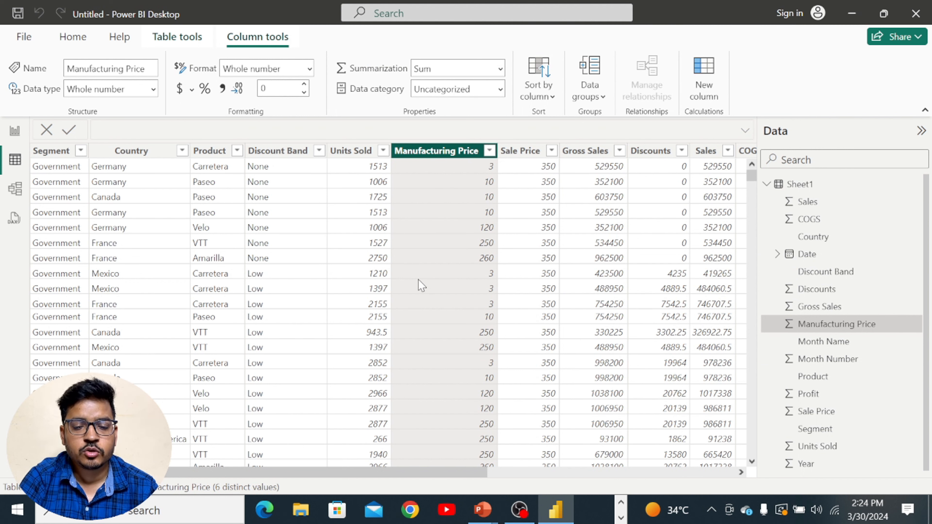
click(368, 155)
click(279, 151)
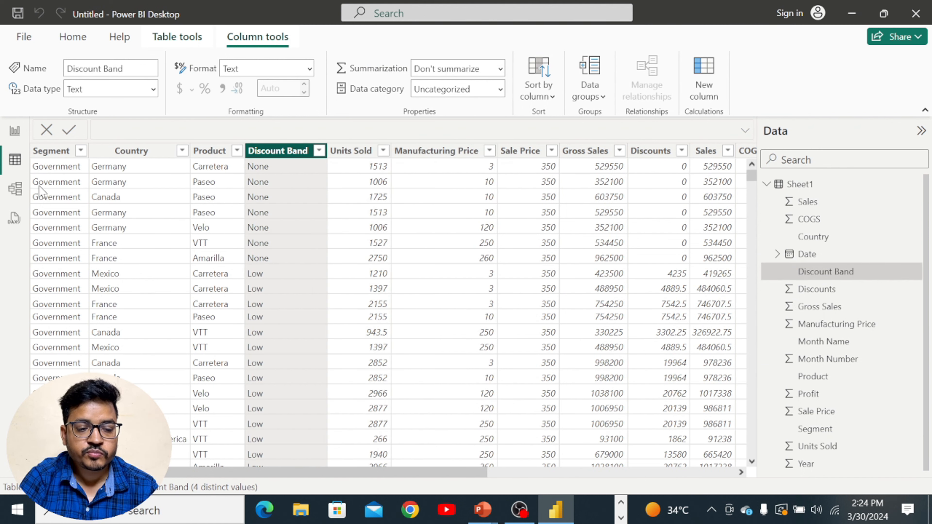
Look at the Model view and the DAX query view, and return to the Report view
click(15, 189)
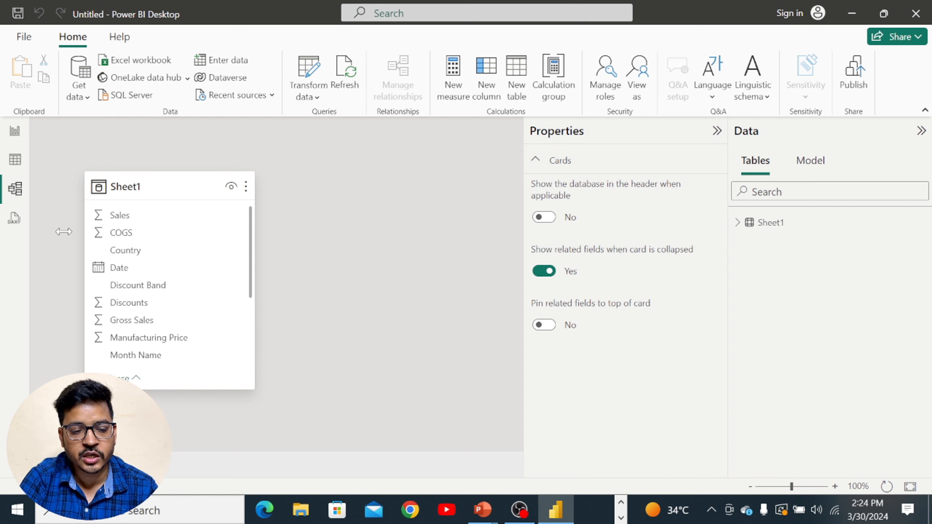
click(14, 219)
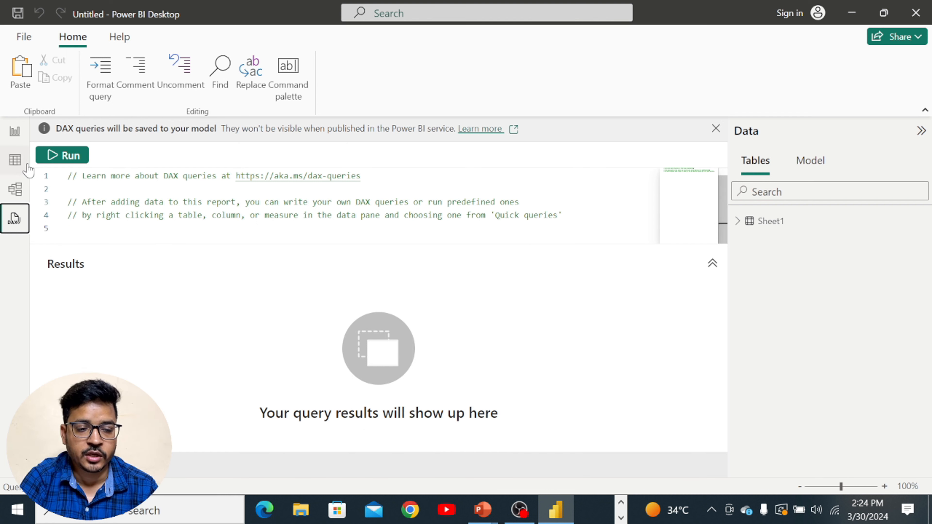
click(14, 132)
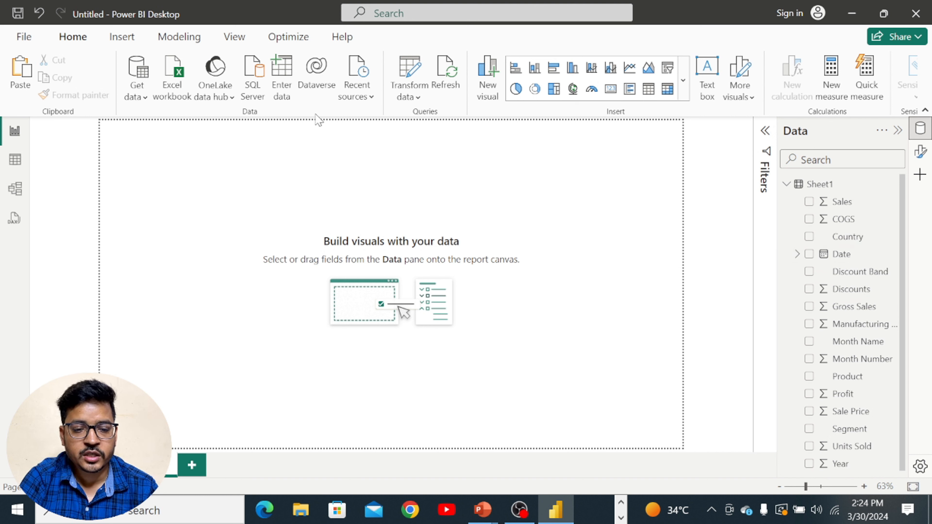
Start a new manually entered table and name its two columns Month and Qtr
click(286, 89)
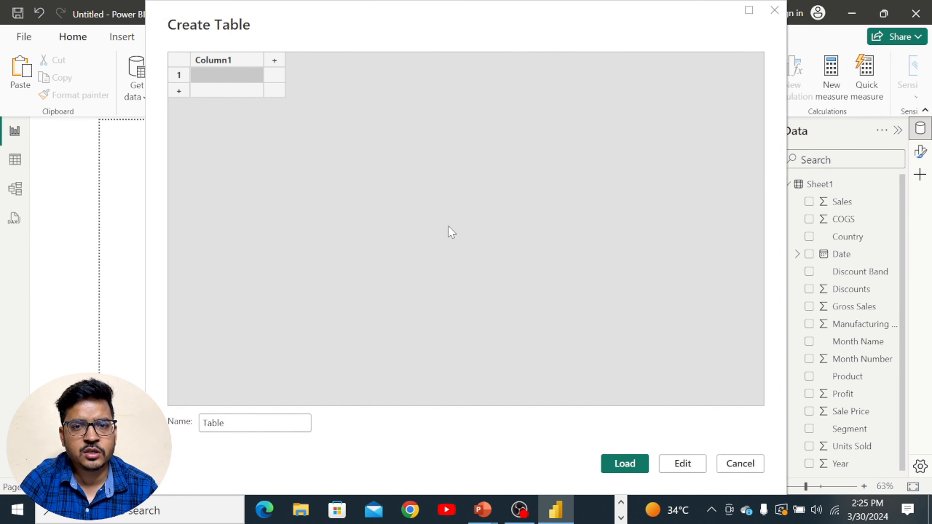
double_click(230, 60)
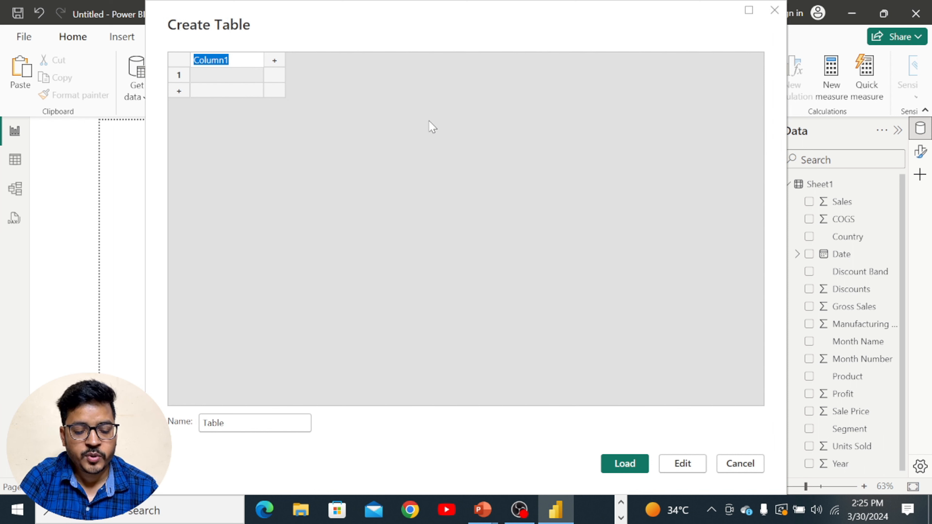
text(Month)
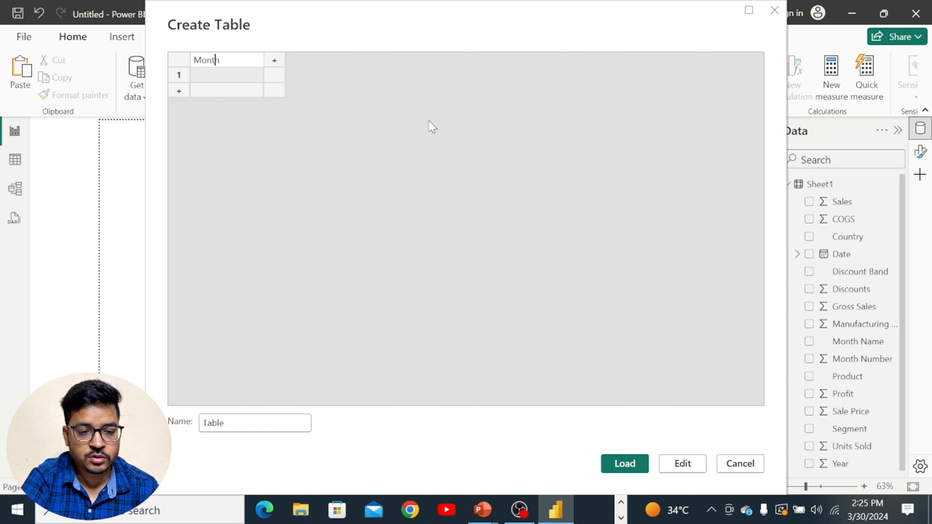
key(Tab)
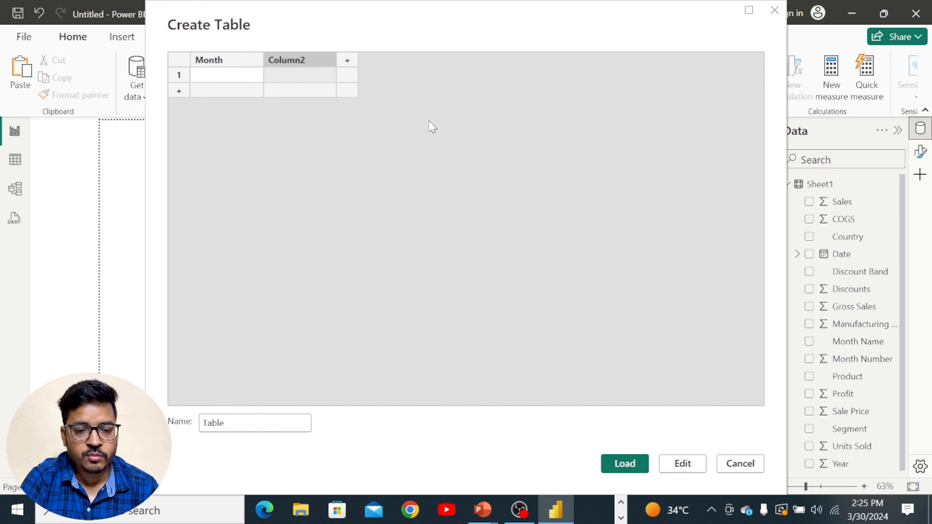
double_click(315, 60)
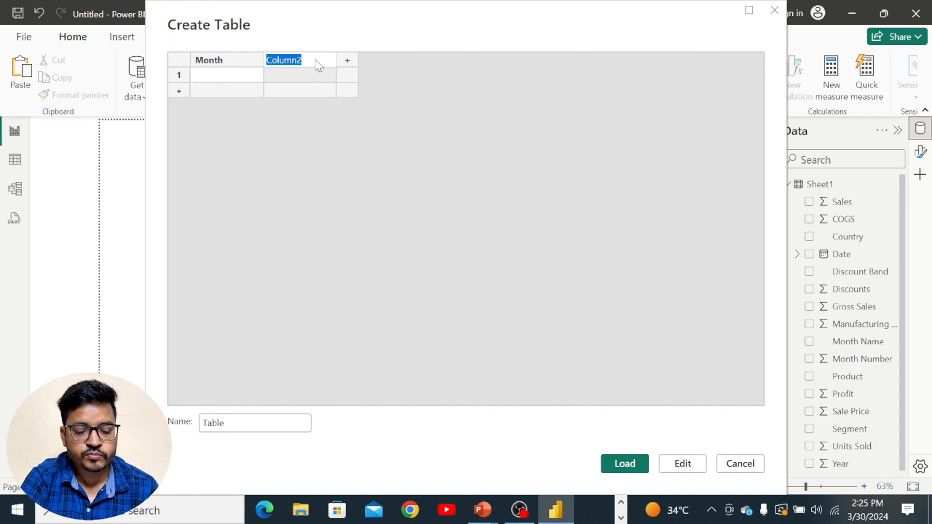
text(Qtr)
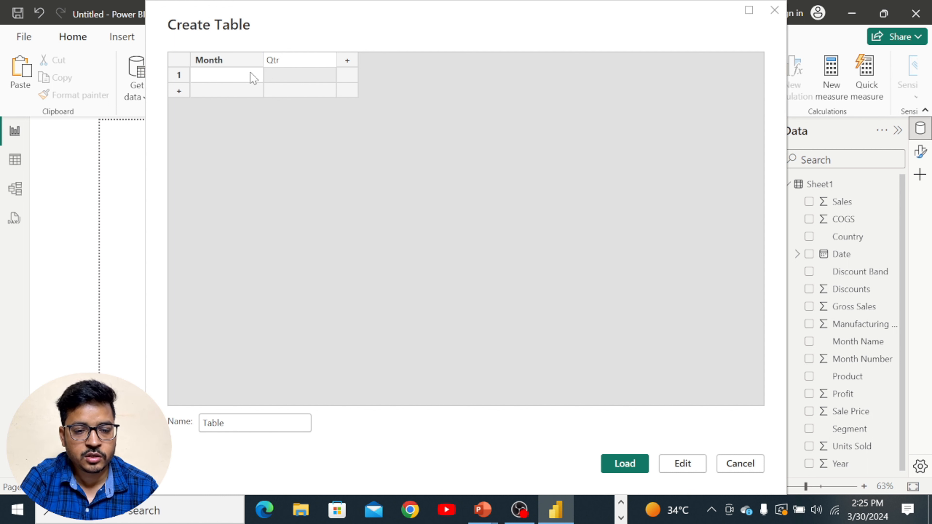
key(Return)
Fill the first three rows of the table with Jan, Feb and Mar, each assigned to quarter Q4
click(248, 74)
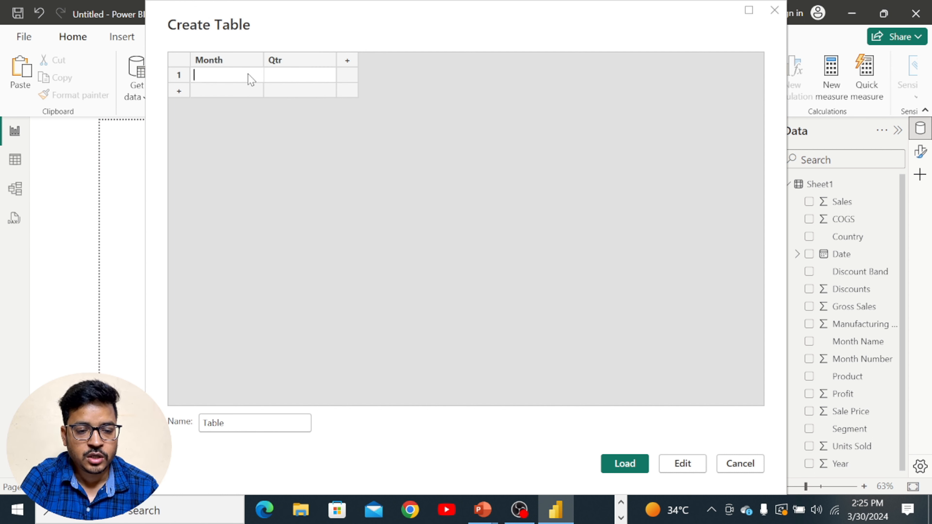
text(Jan)
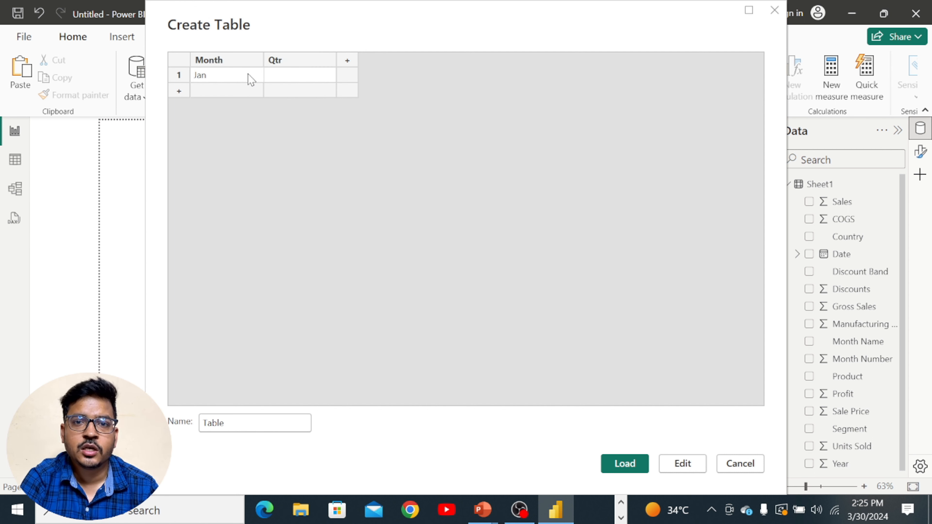
key(Tab)
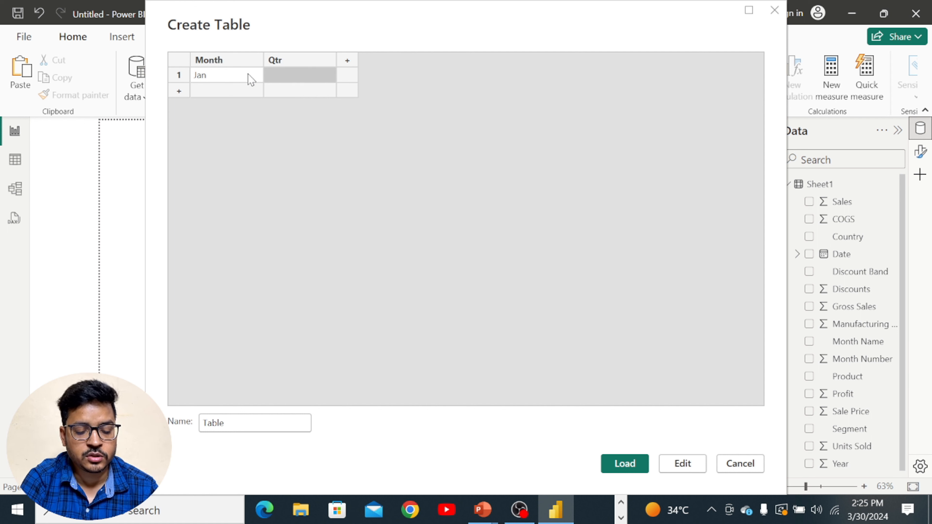
text(Q4)
key(Return)
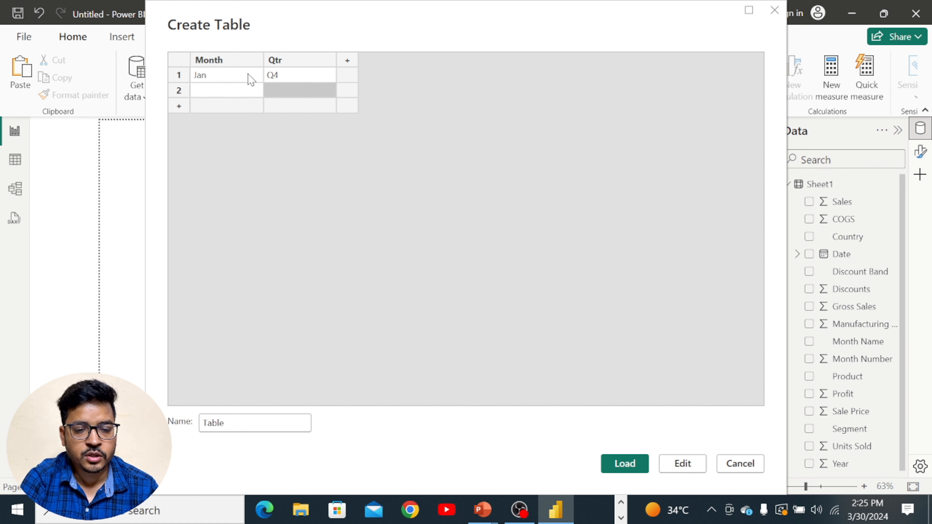
key(Left)
text(Feb)
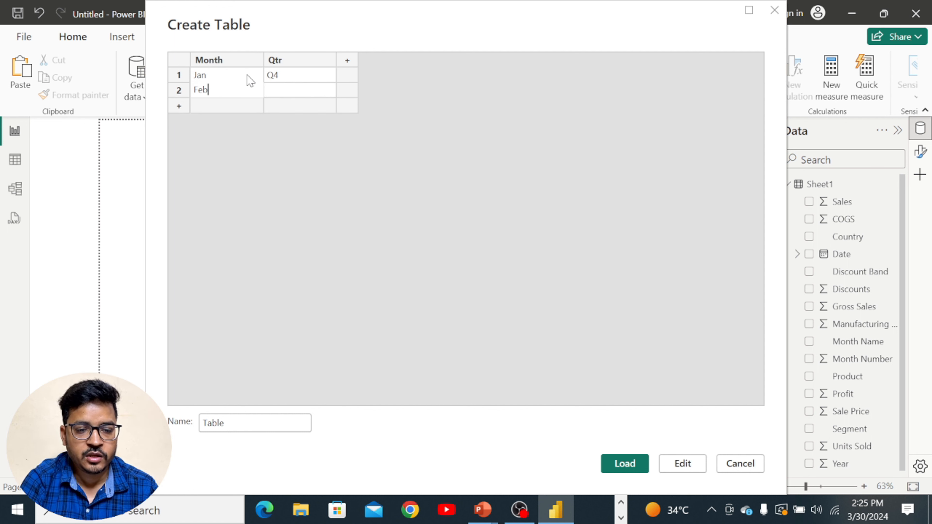
key(Tab)
text(Q4)
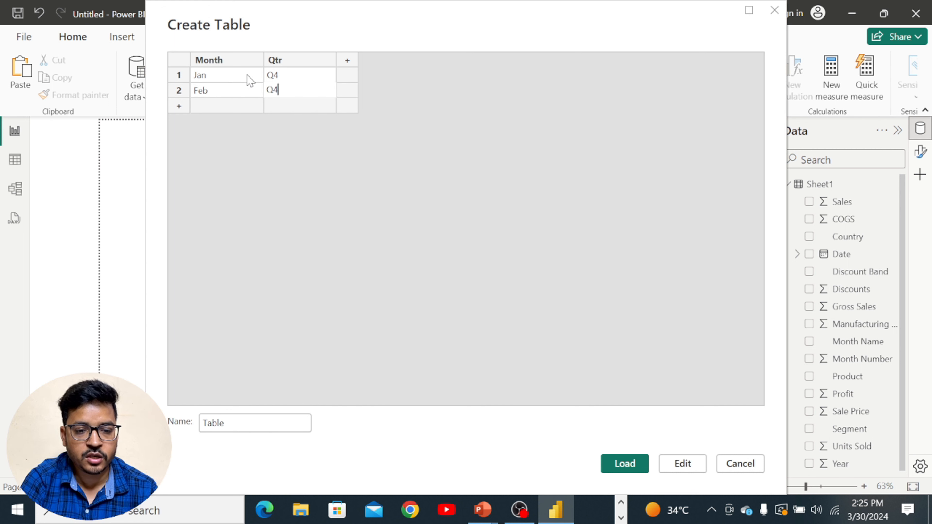
key(Return)
key(Left)
text(Mar)
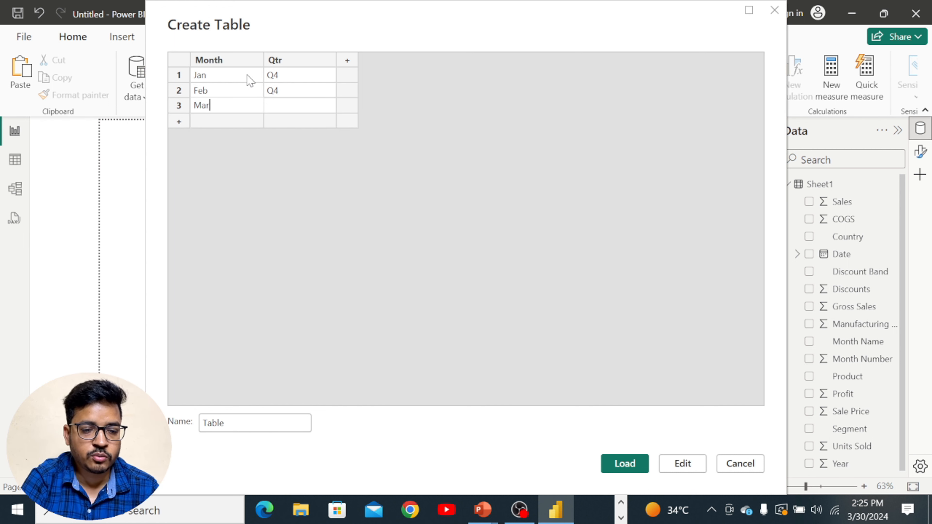
key(Tab)
text(Q4)
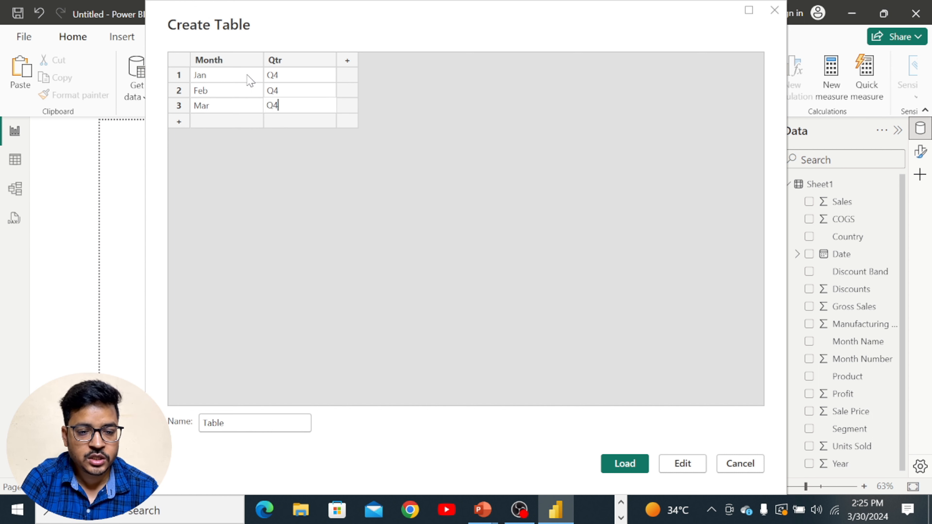
key(Return)
Enter Apr with quarter Q1 in the fourth row
key(Left)
text(Jan)
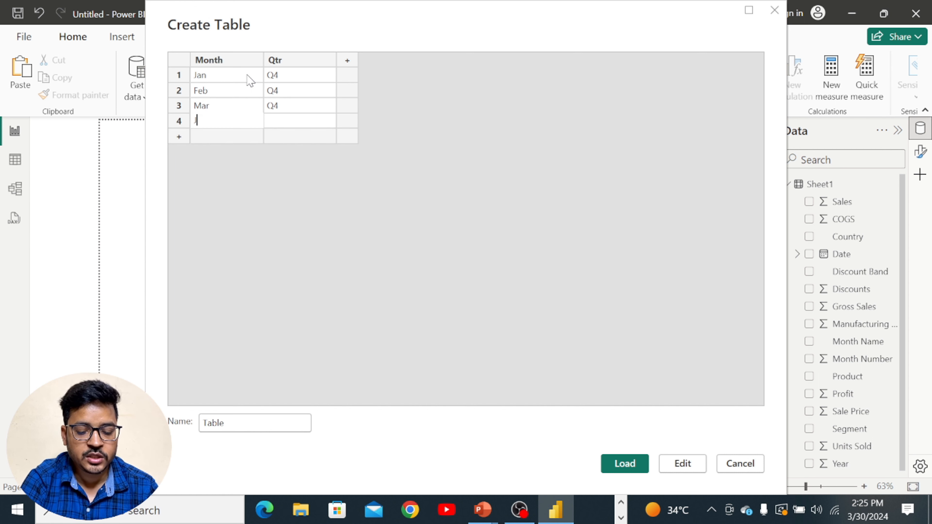
key(BackSpace)
key(BackSpace)
key(BackSpace)
text(Apr)
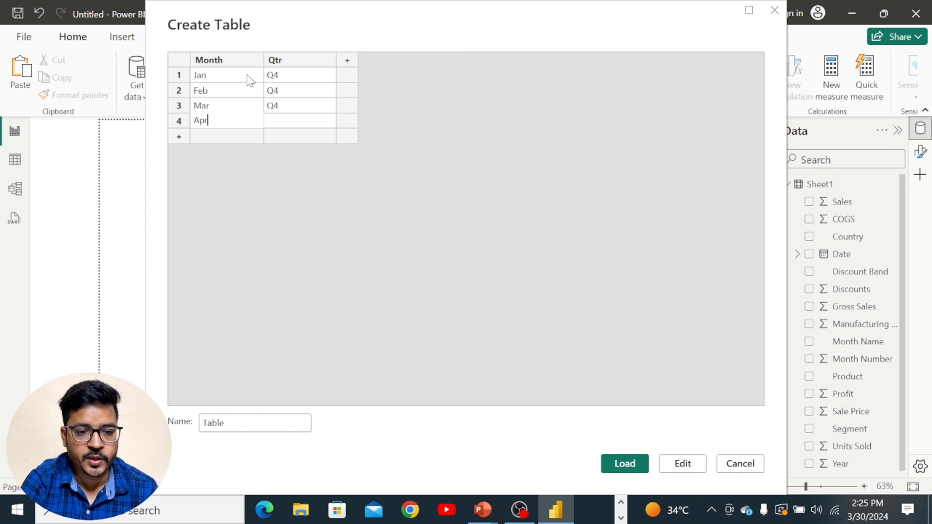
key(Tab)
text(Q1)
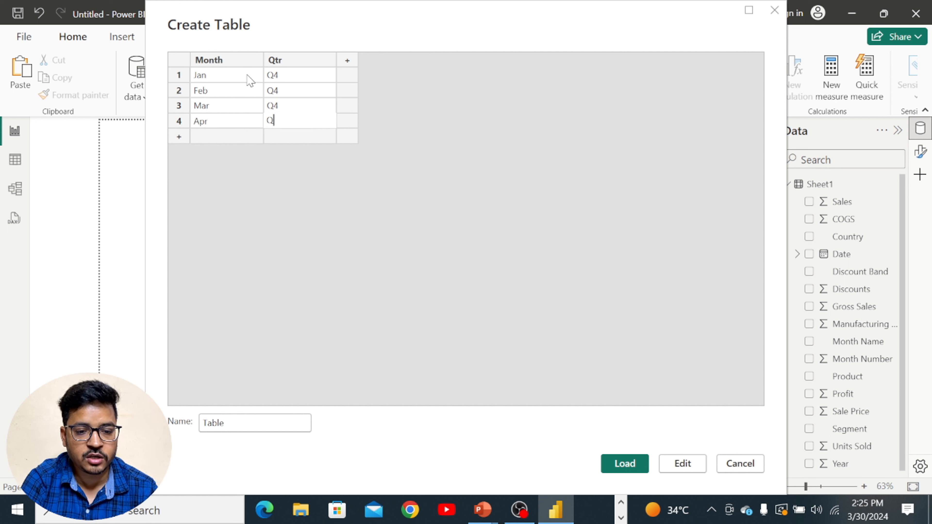
key(Return)
Add rows for May and Jun, each assigned to quarter Q1
key(Left)
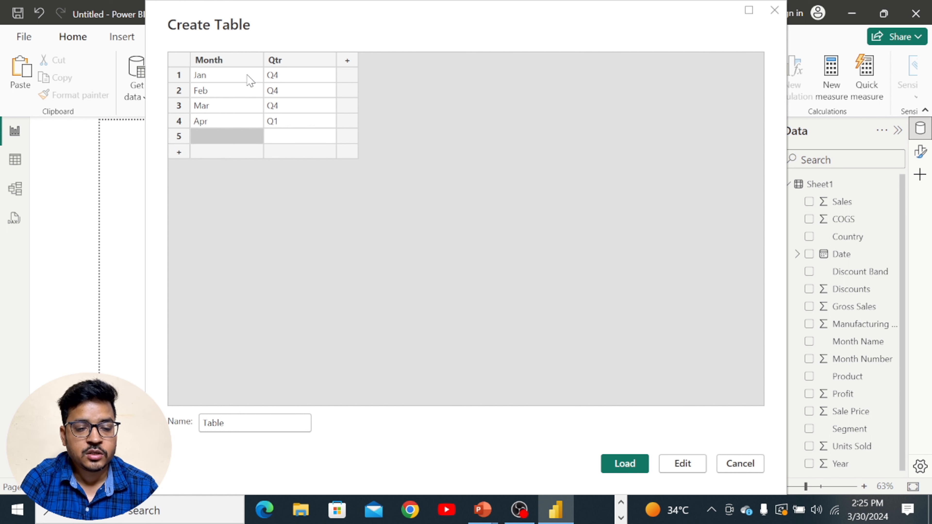
text(May)
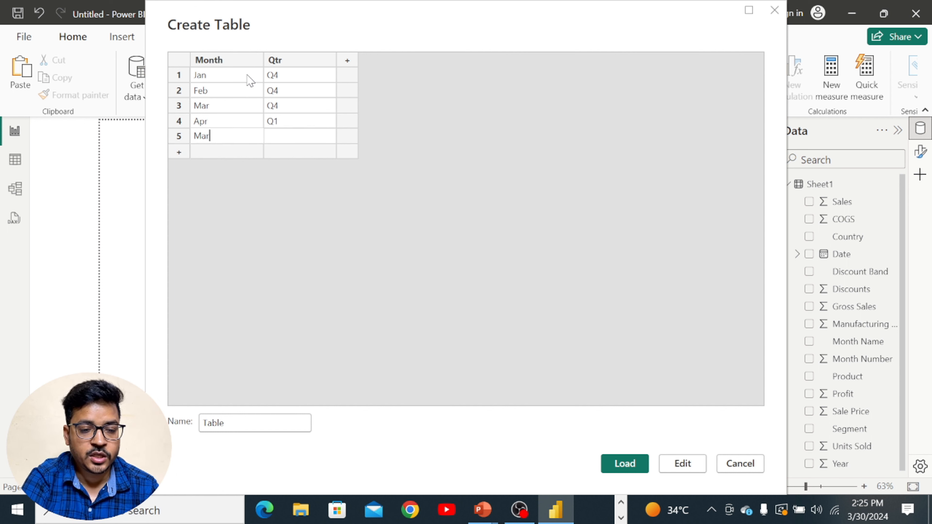
key(Tab)
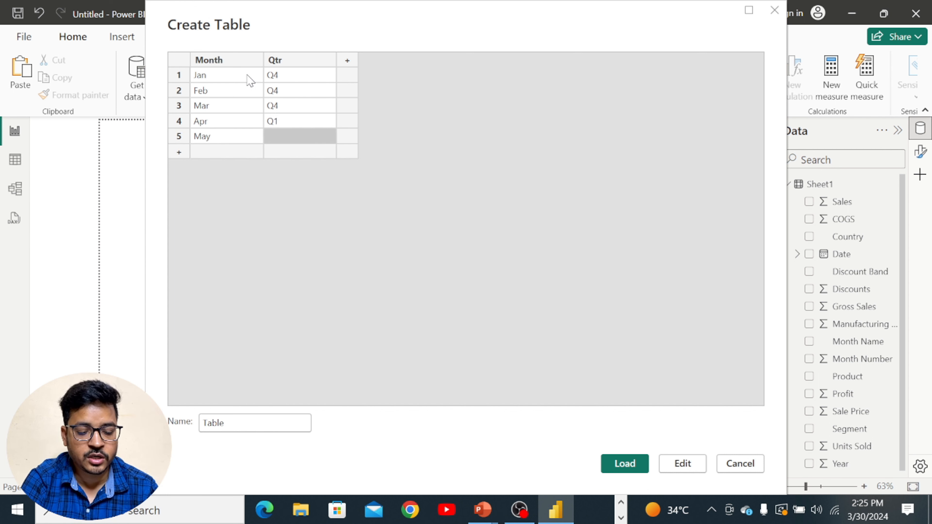
text(Q1)
key(Return)
key(Left)
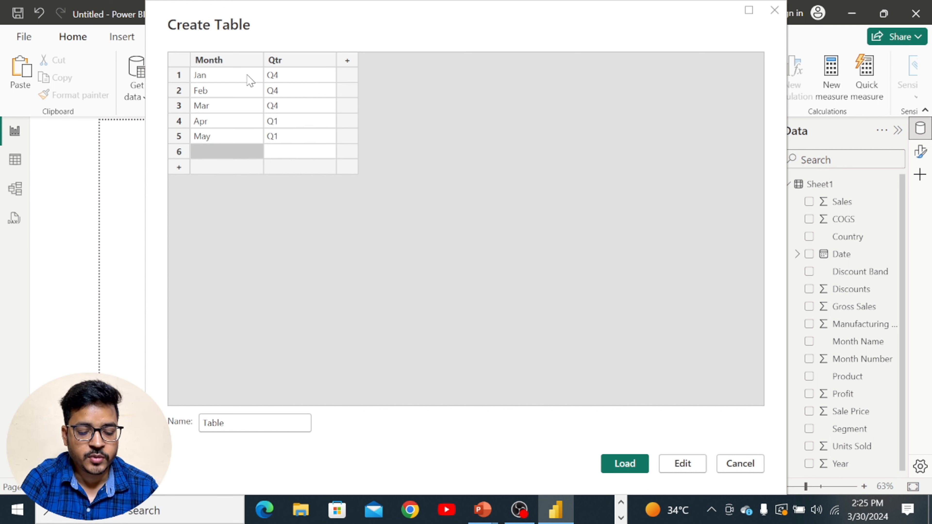
text(Jun)
key(Tab)
text(Q)
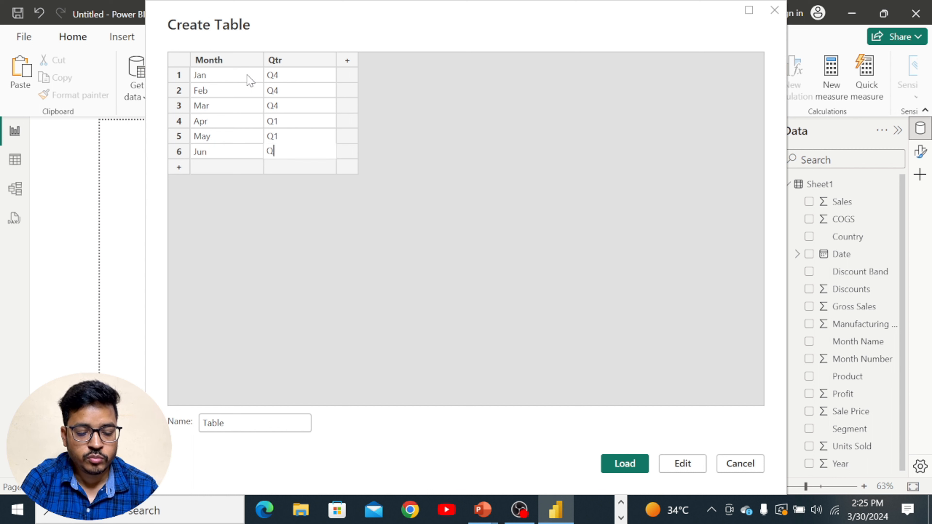
text(1)
key(Return)
Add rows for Jul, Aug and Sep, each assigned to quarter Q2
key(Left)
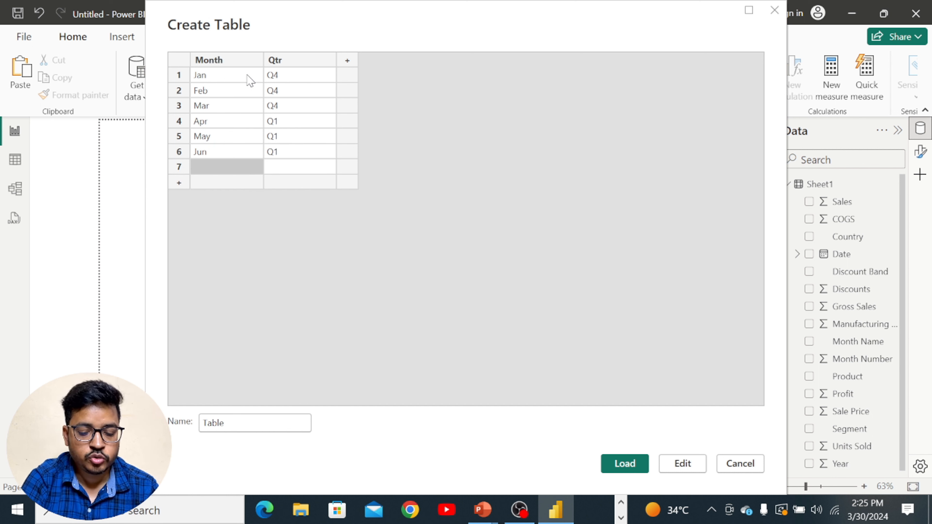
text(Jul)
key(Tab)
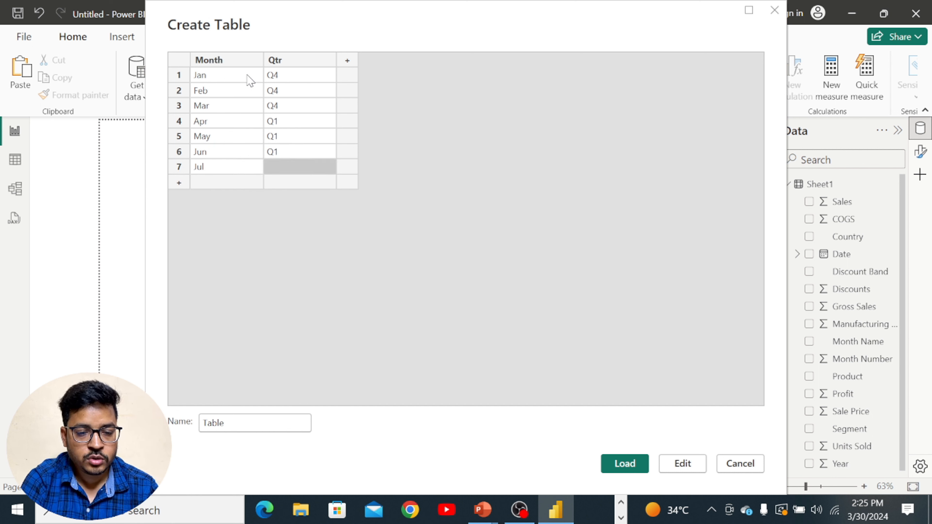
text(Q2)
key(Return)
key(Left)
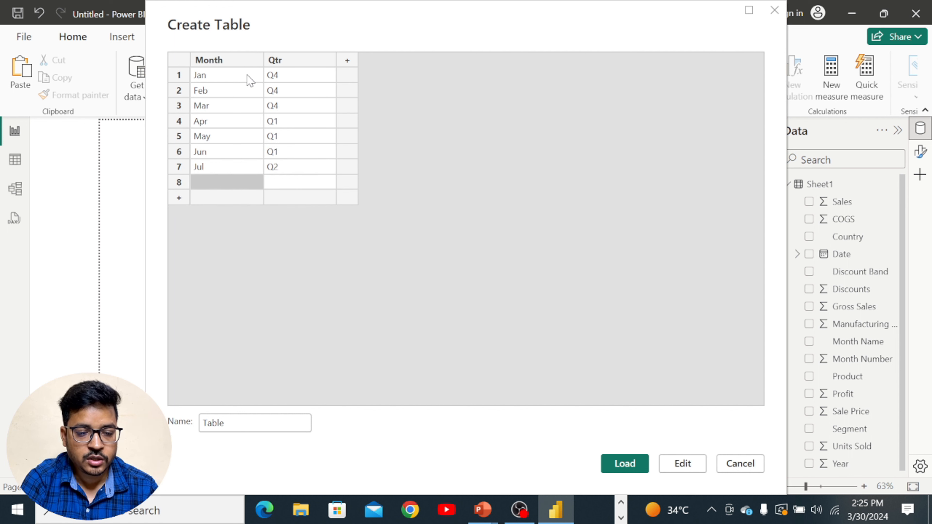
text(Aug)
key(Tab)
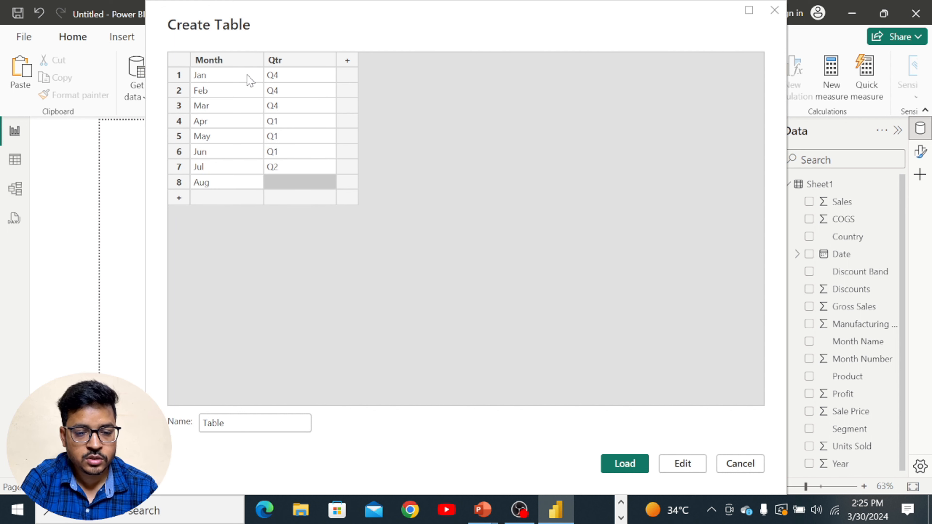
text(Q2)
key(Return)
key(Left)
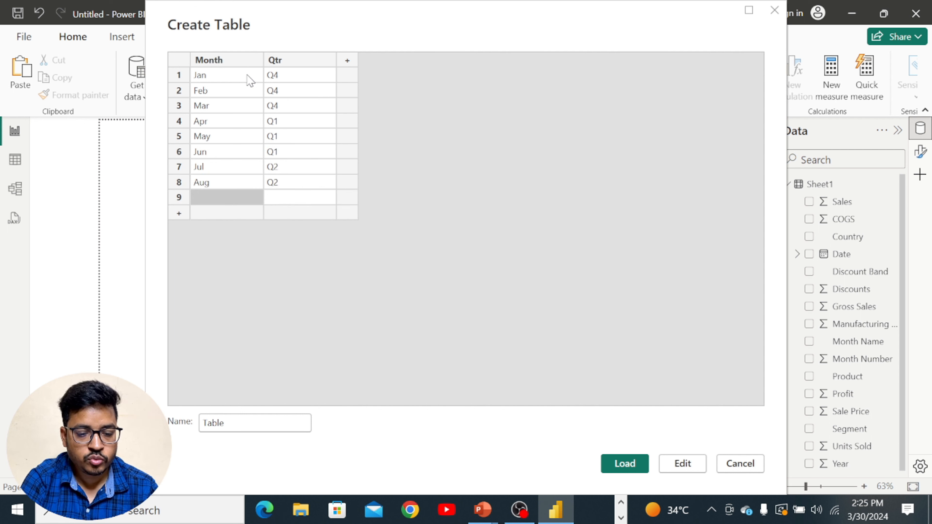
text(Sep)
key(Tab)
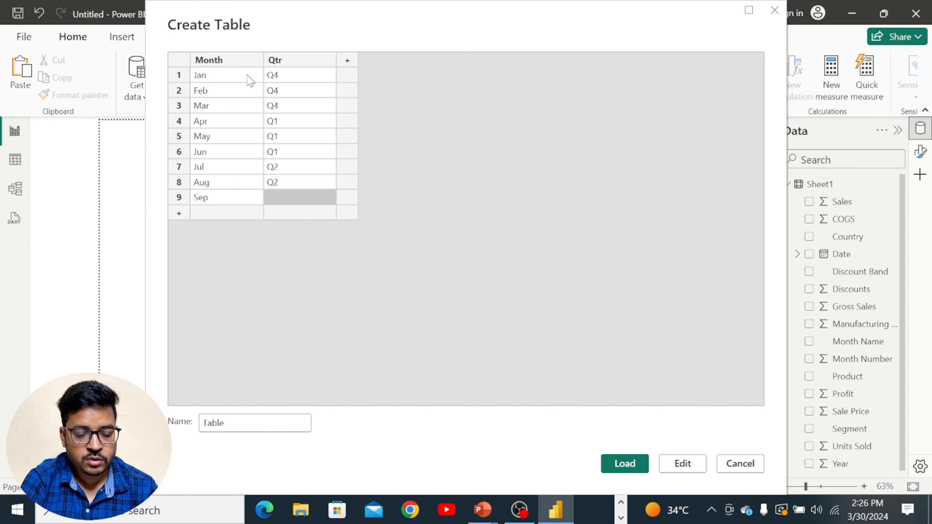
text(Q2)
key(Return)
Add rows for Oct, Nov and Dec, each assigned to quarter Q3
key(Left)
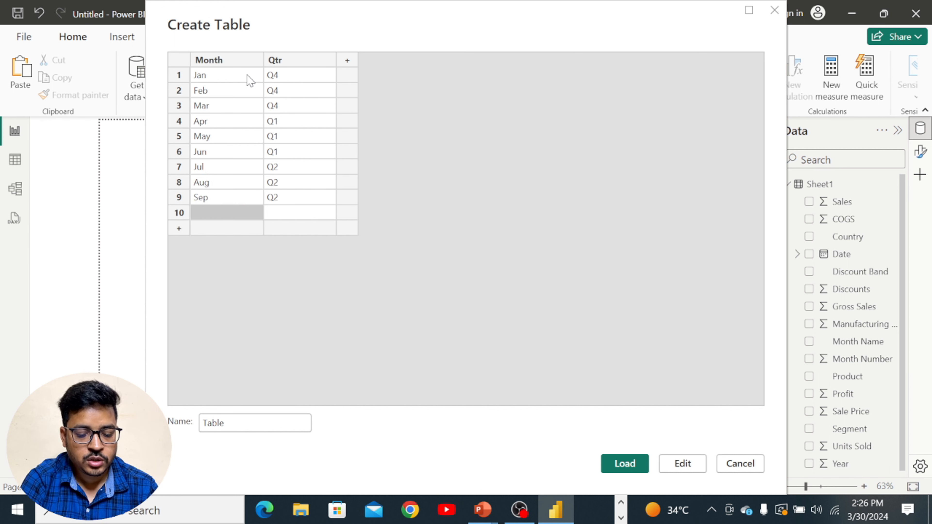
text(Oct)
key(Tab)
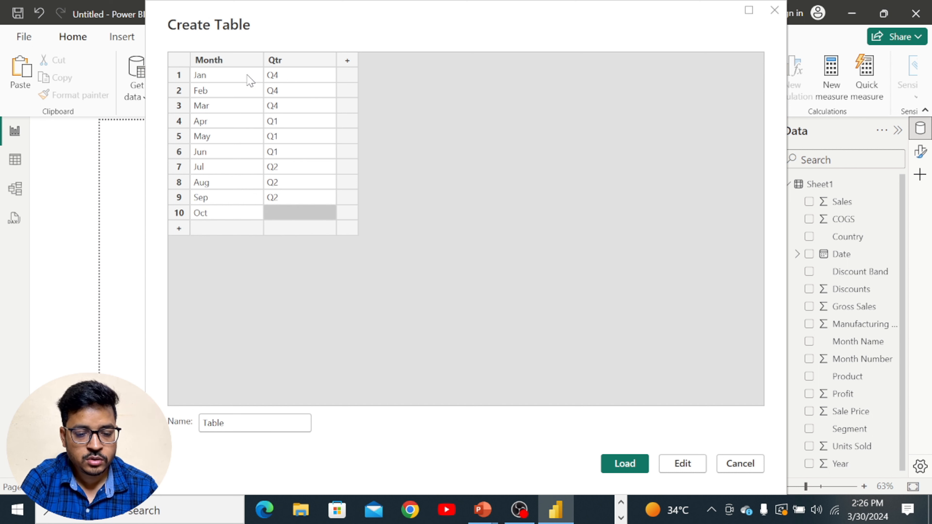
text(Q3)
key(Return)
key(Left)
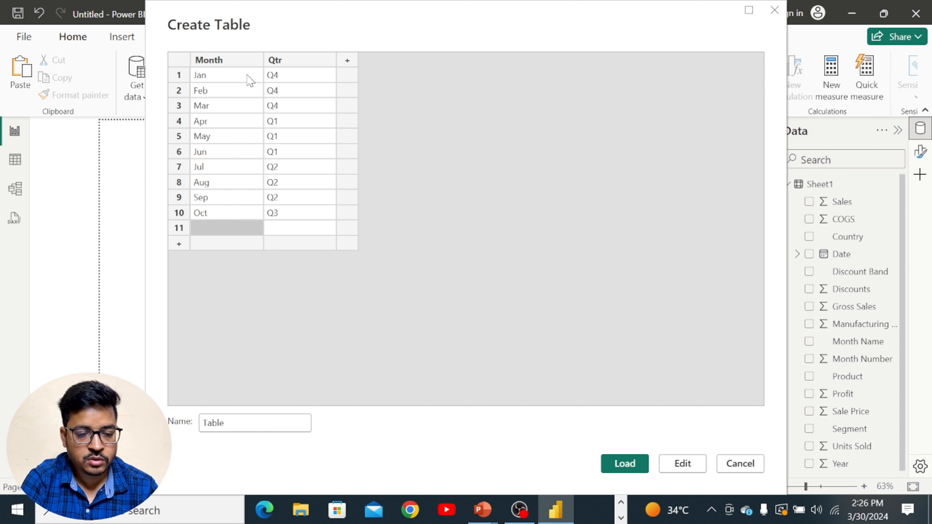
text(Nov)
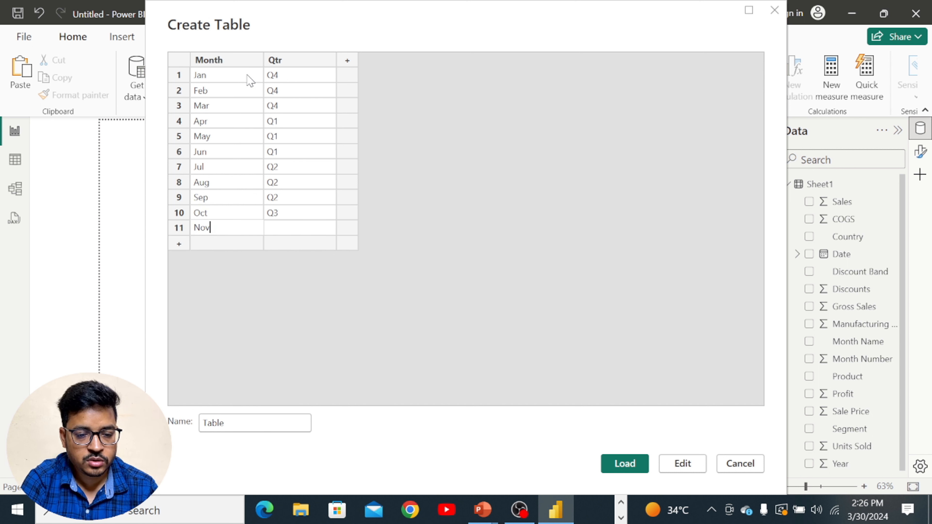
key(Tab)
text(Q3)
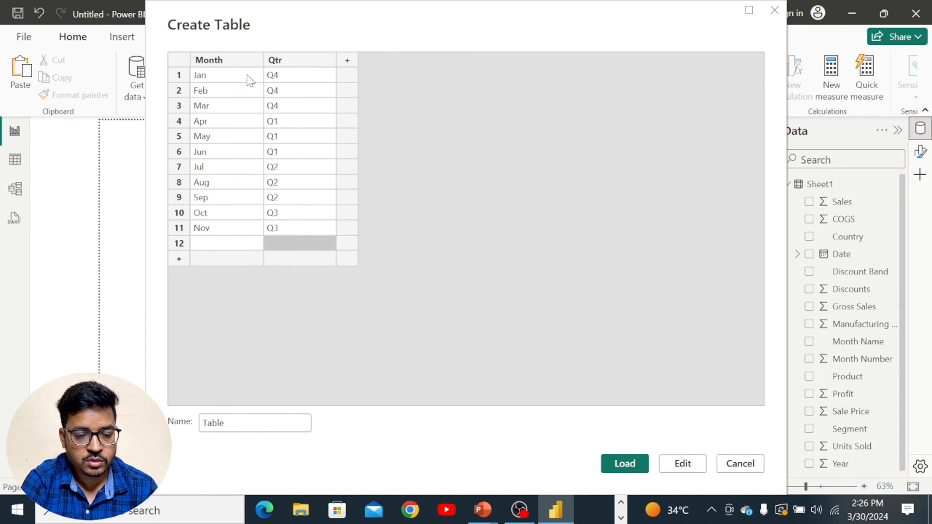
key(Left)
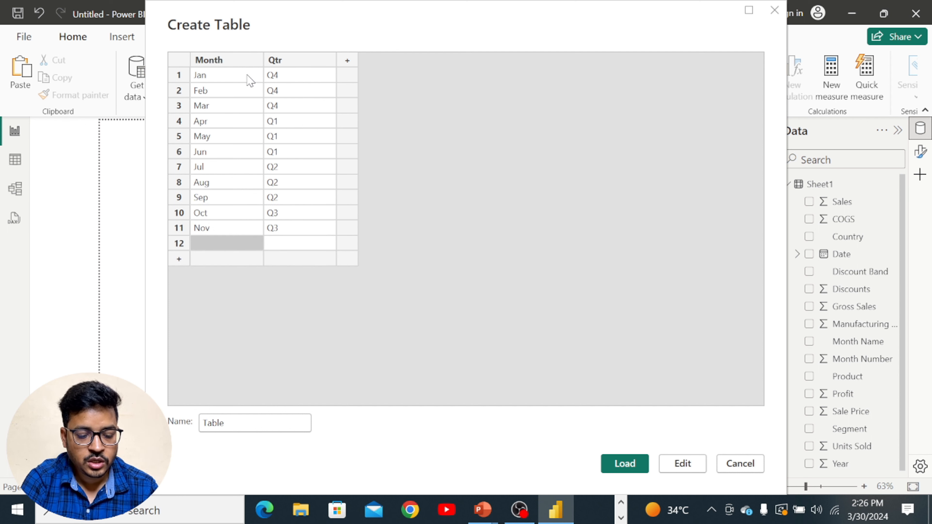
text(Dec)
key(Tab)
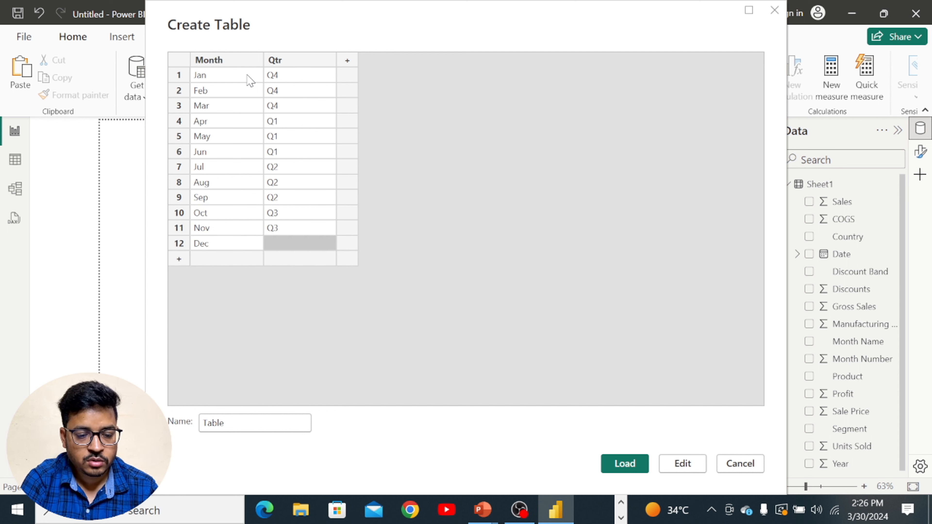
text(Q3)
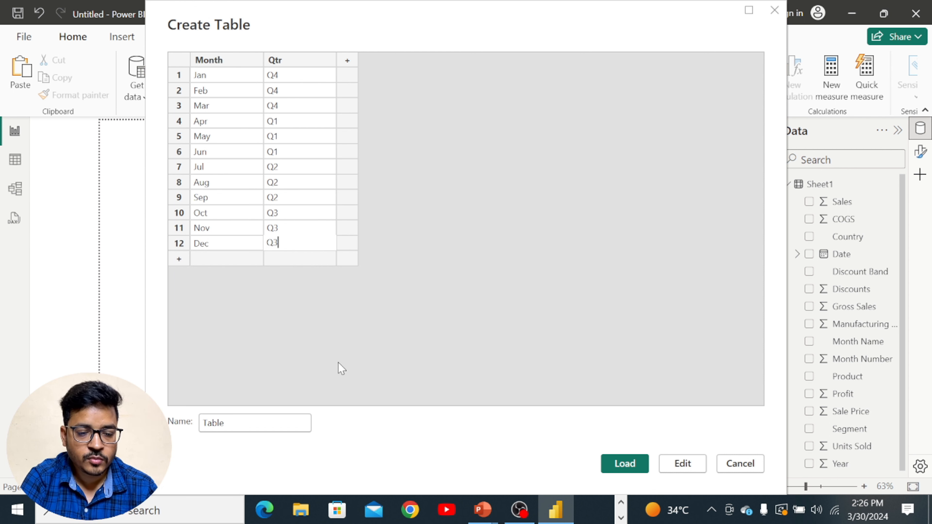
Name the table Qtr_Status and load it into the model
click(275, 426)
key(BackSpace)
key(BackSpace)
key(BackSpace)
key(BackSpace)
key(BackSpace)
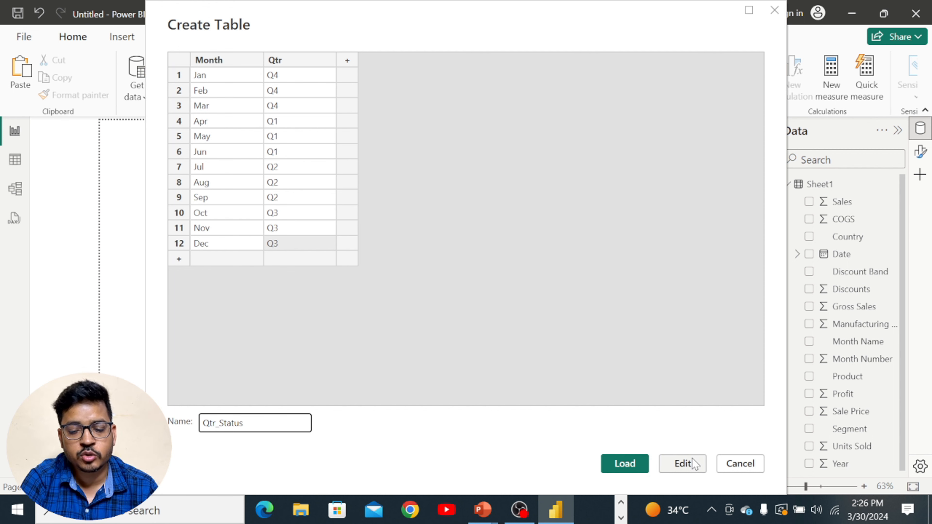
click(626, 464)
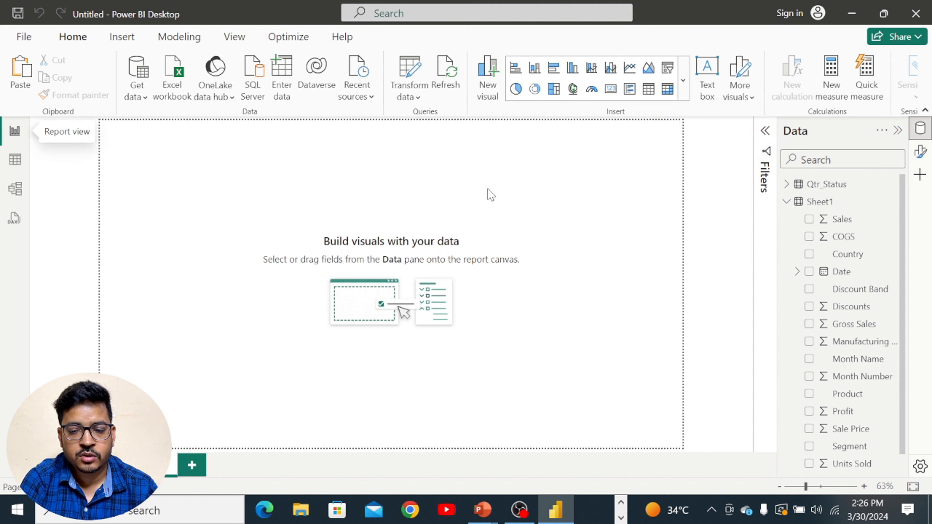
Check the fields of Qtr_Status, and look through the Sheet1 and Qtr_Status cards in the Model view
click(786, 184)
click(786, 186)
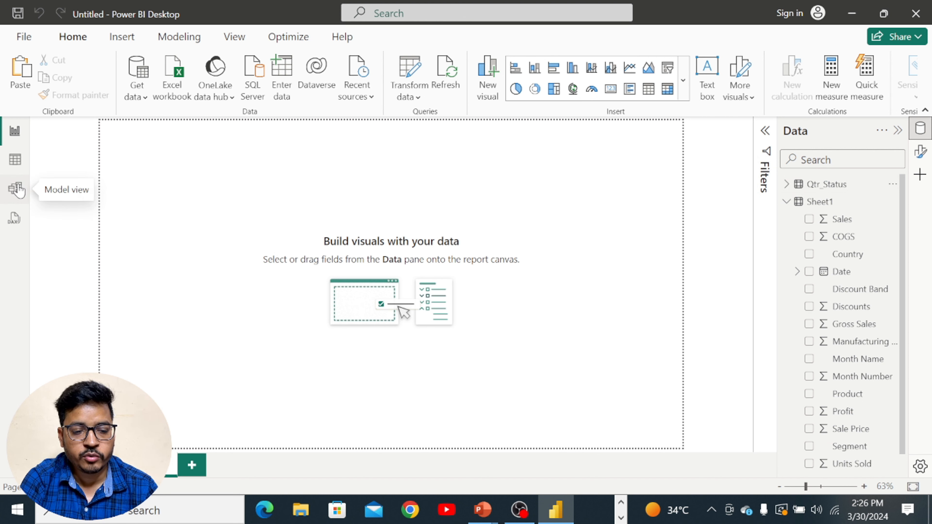
click(15, 189)
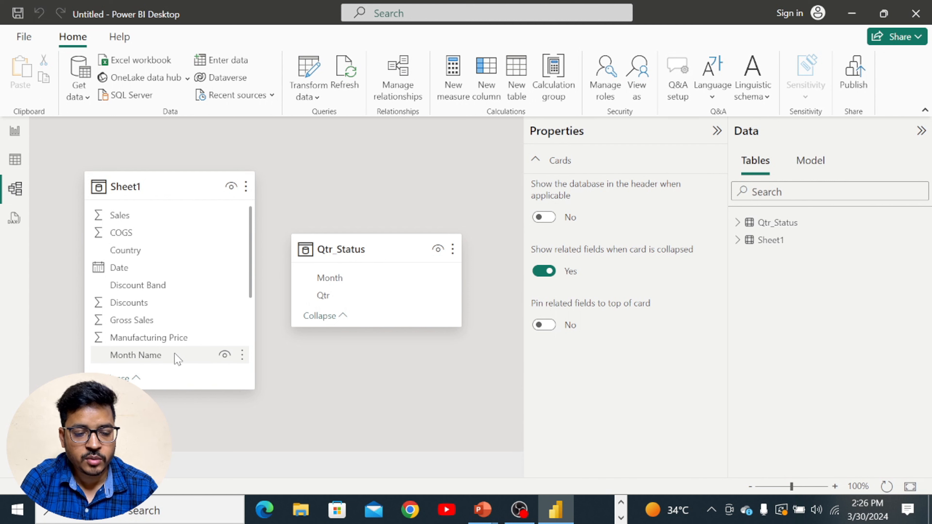
scroll(148, 338, down, 3)
scroll(147, 335, up, 3)
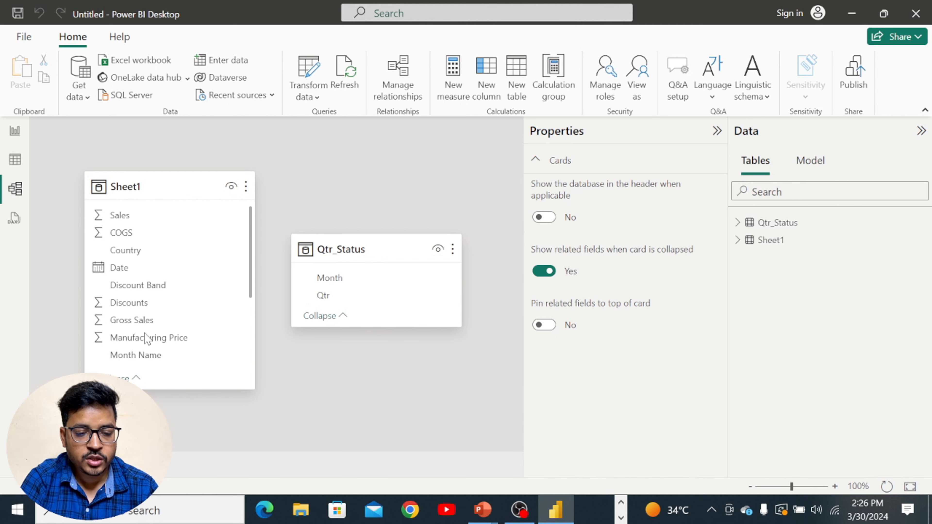
Open the data in Power Query Editor from the Report view and refresh the Sheet1 preview
click(15, 130)
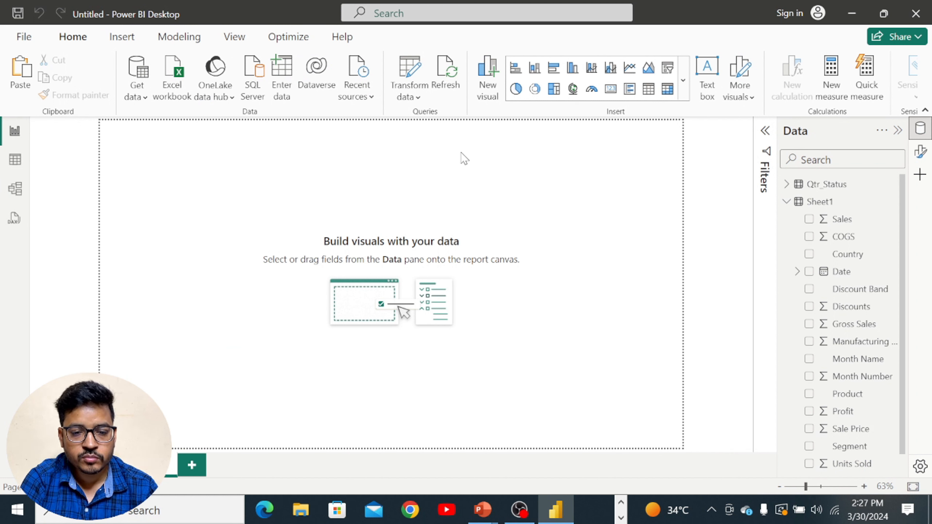
click(417, 99)
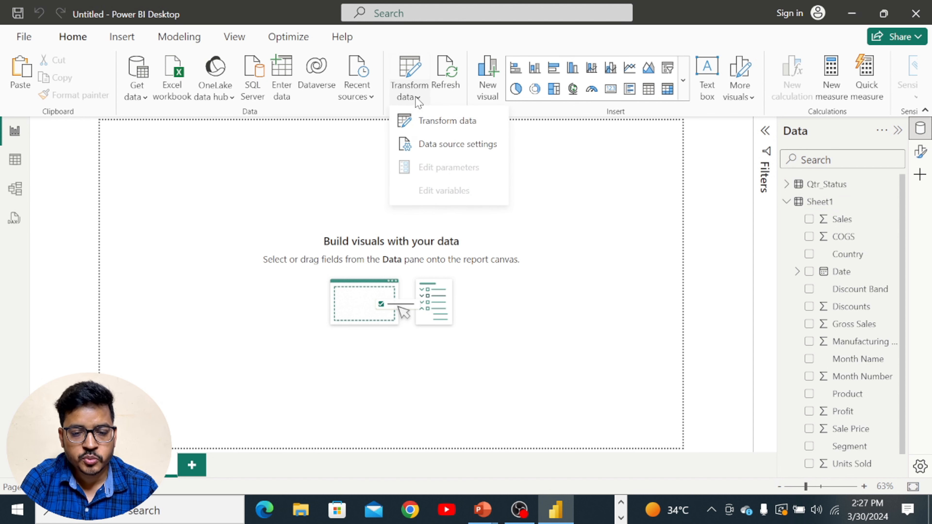
click(426, 123)
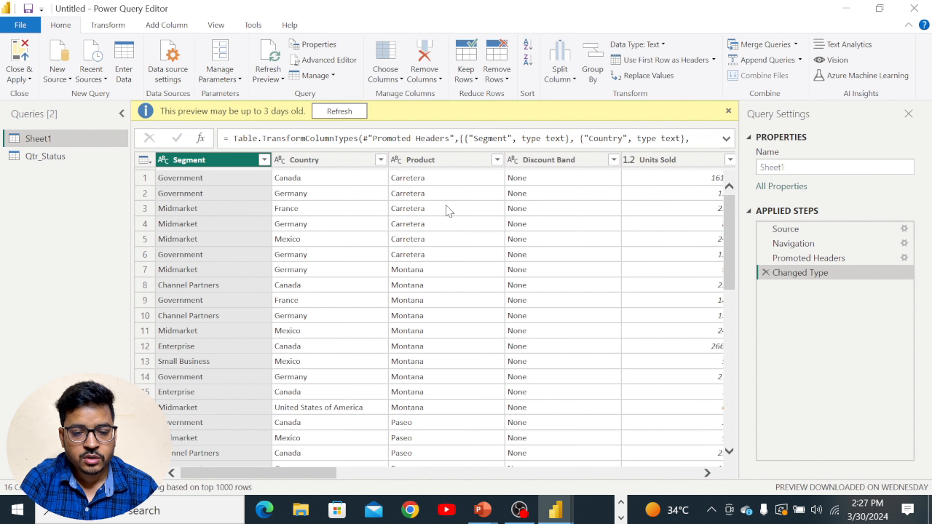
click(339, 111)
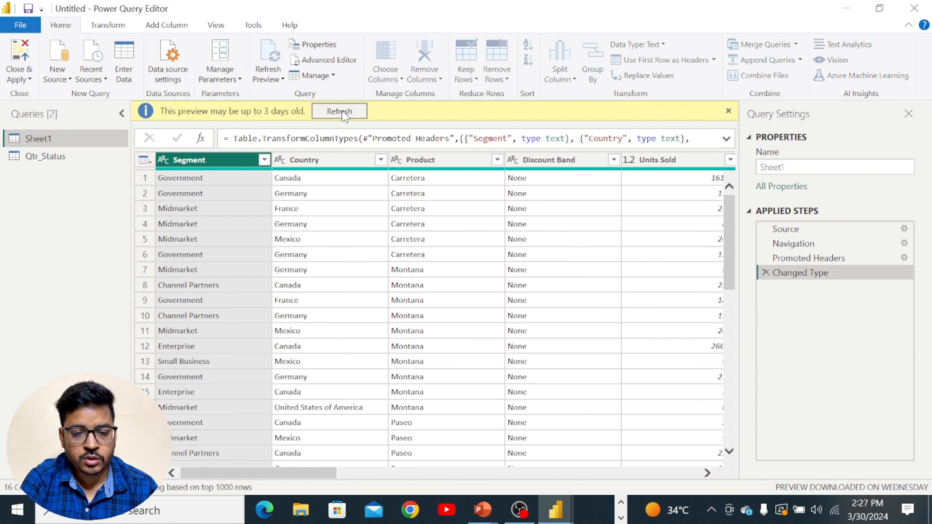
Examine Sheet1's Date column, its filter values, and the options for adding columns derived from it
scroll(557, 265, right, 10)
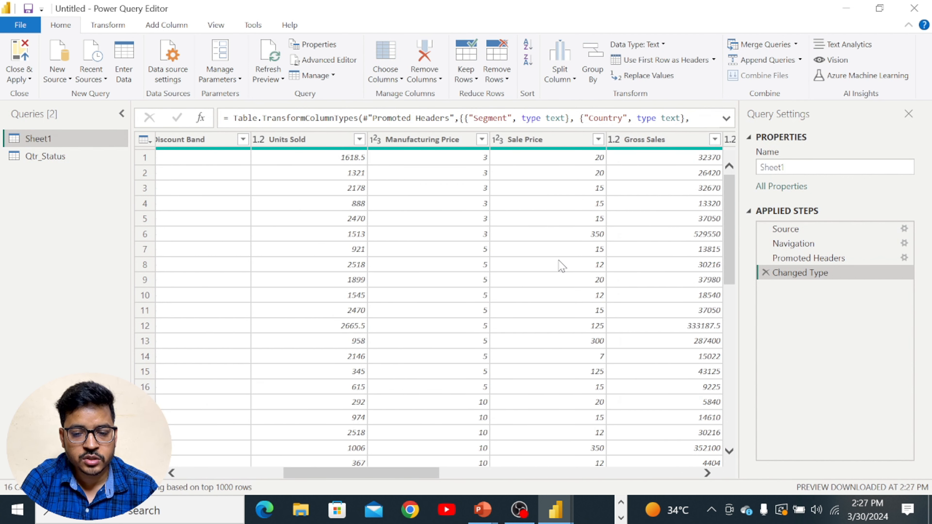
scroll(561, 265, right, 10)
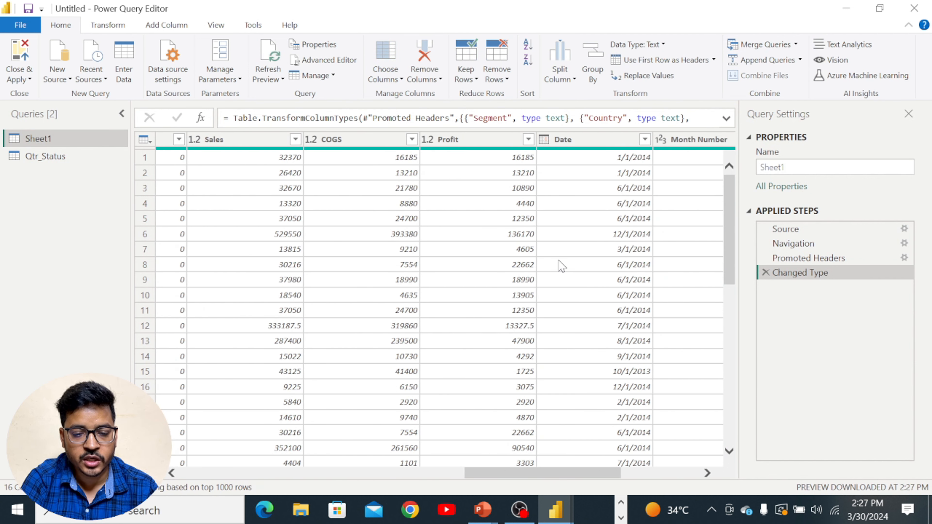
click(347, 141)
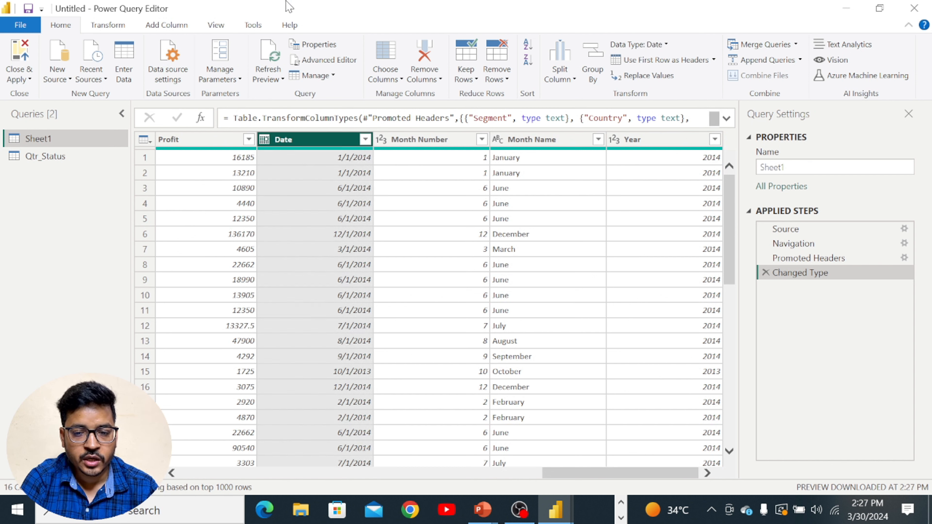
click(173, 27)
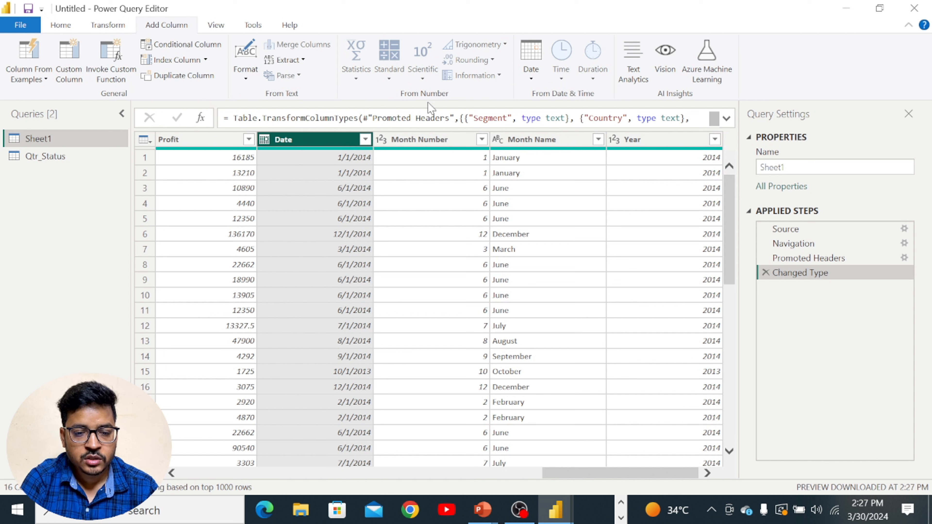
click(243, 79)
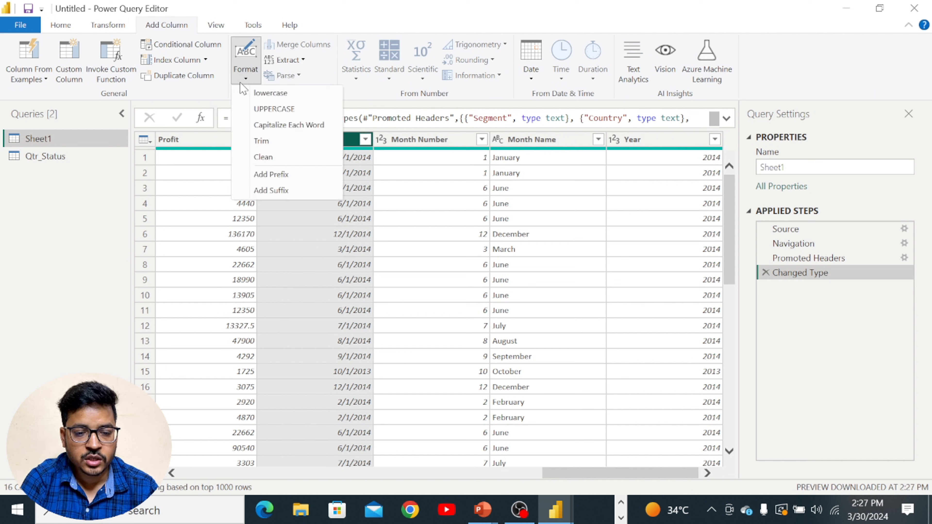
click(375, 78)
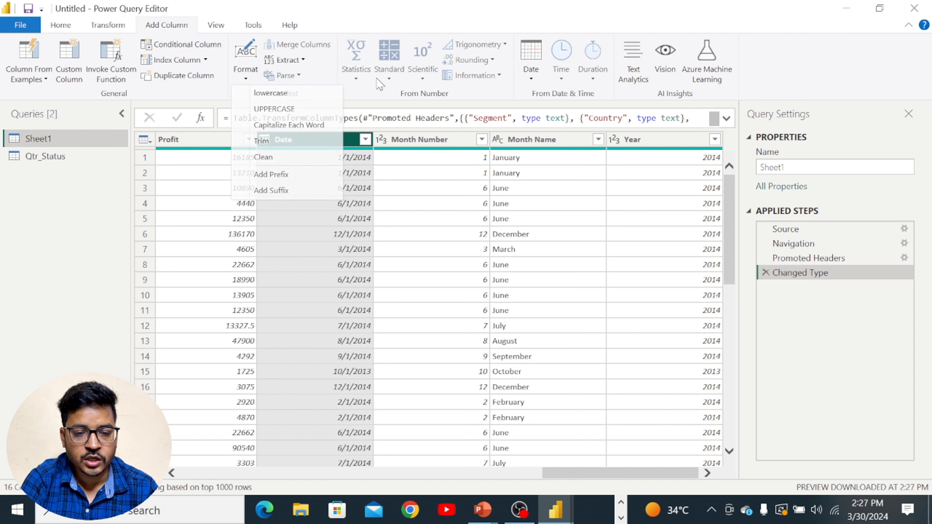
click(366, 140)
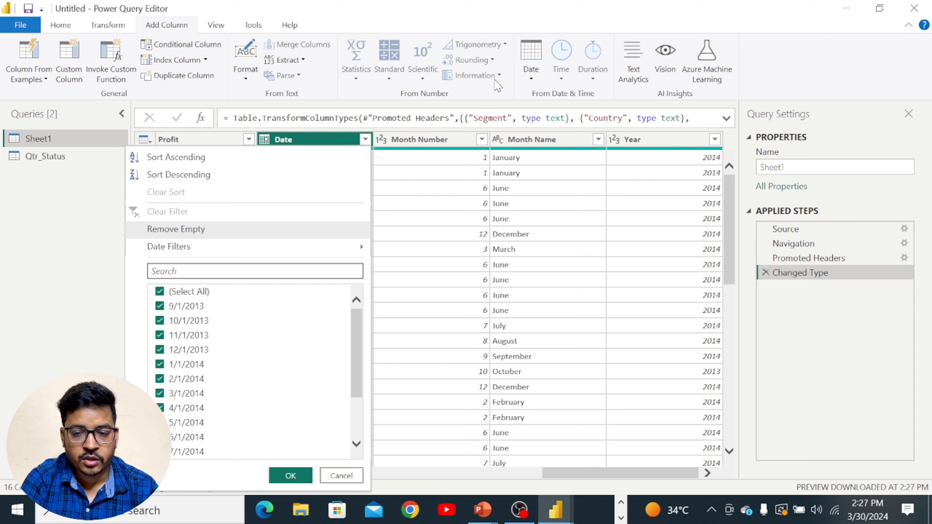
click(365, 140)
click(532, 79)
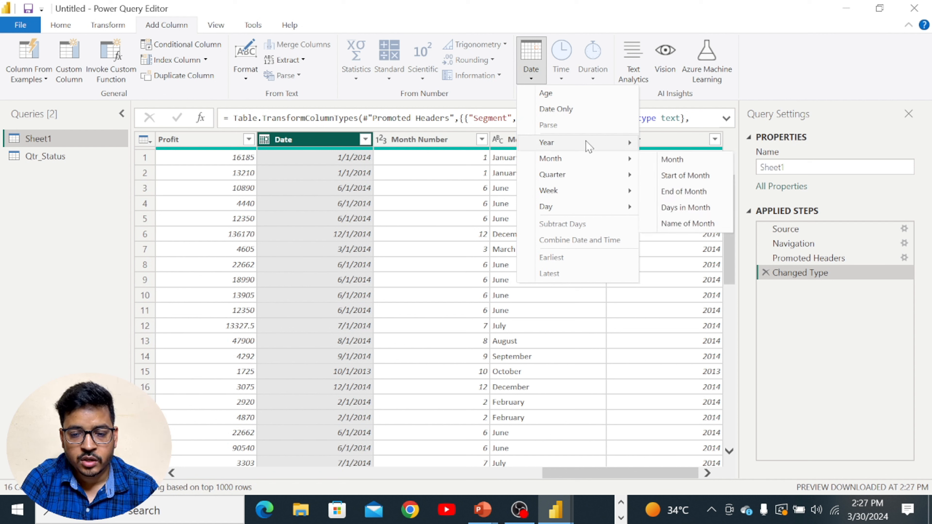
mouse_move(589, 146)
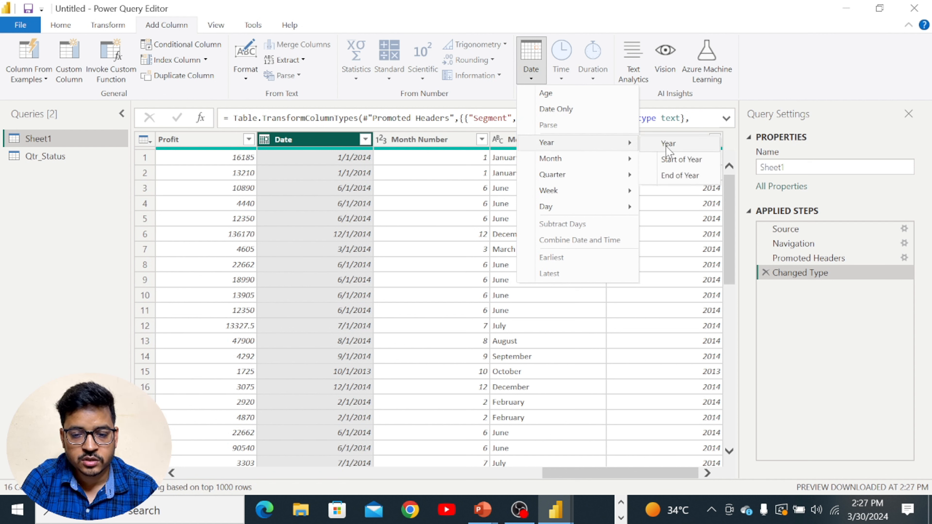
click(368, 149)
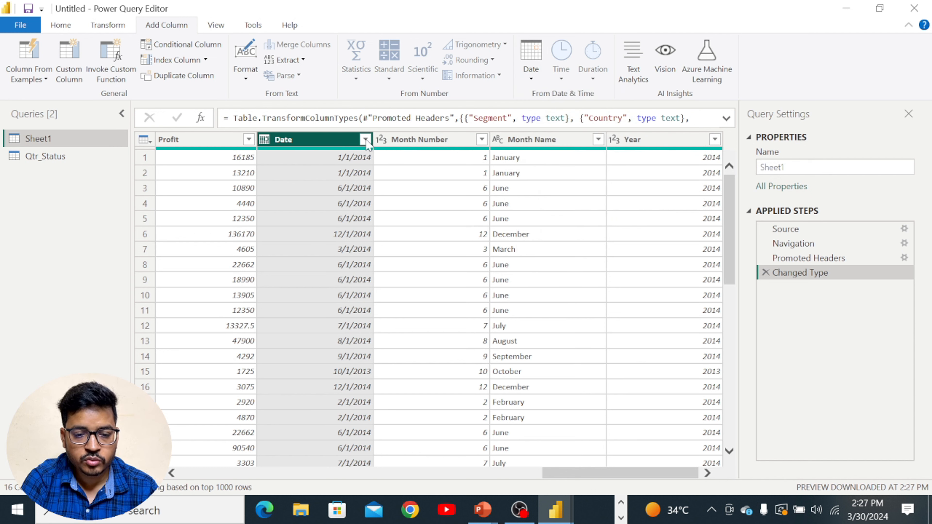
click(366, 140)
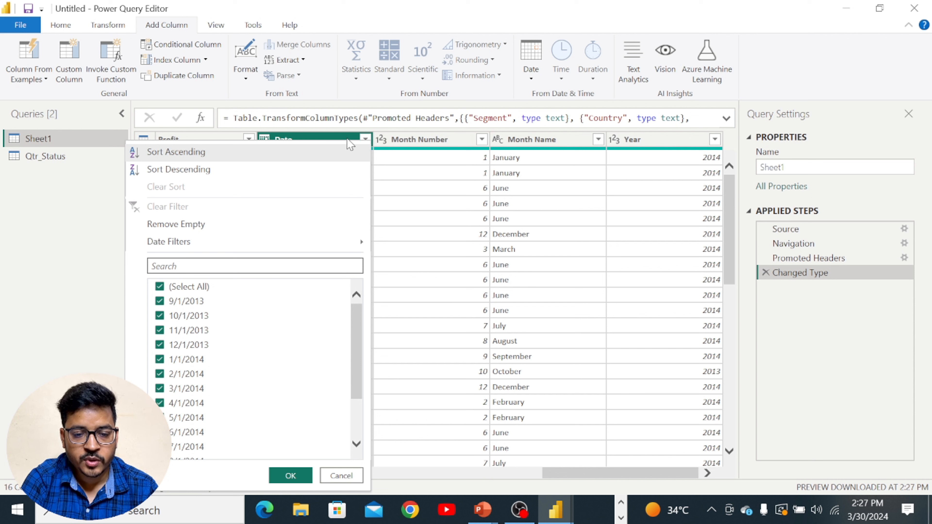
click(364, 141)
Add a Name of Month column to Sheet1 derived from the Date column
click(544, 76)
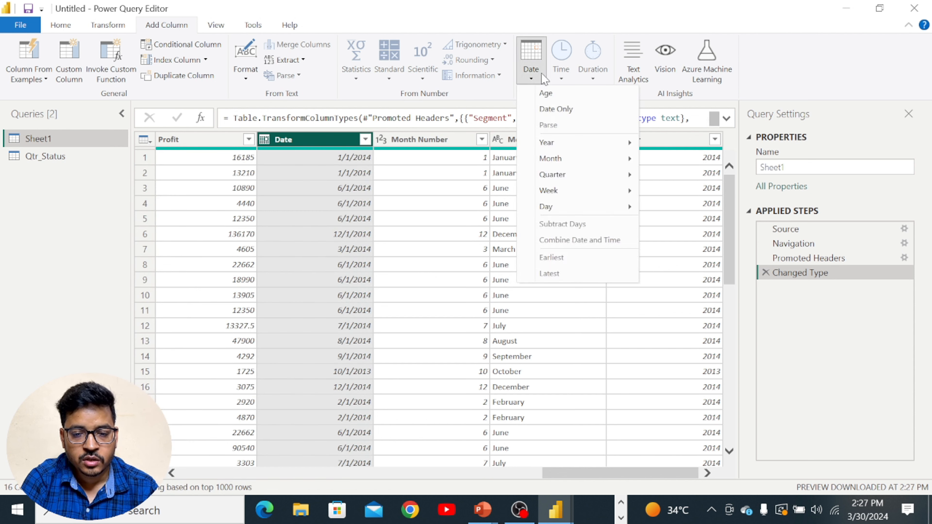
mouse_move(574, 143)
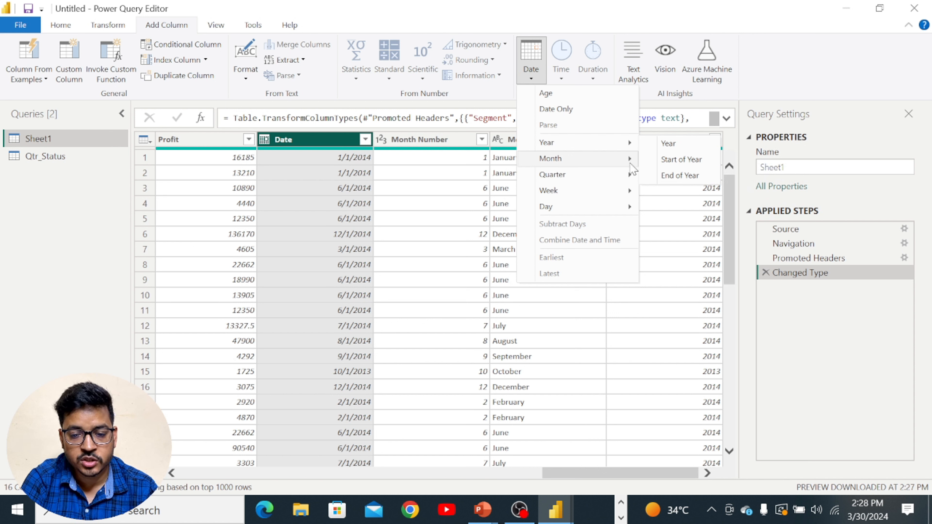
mouse_move(620, 158)
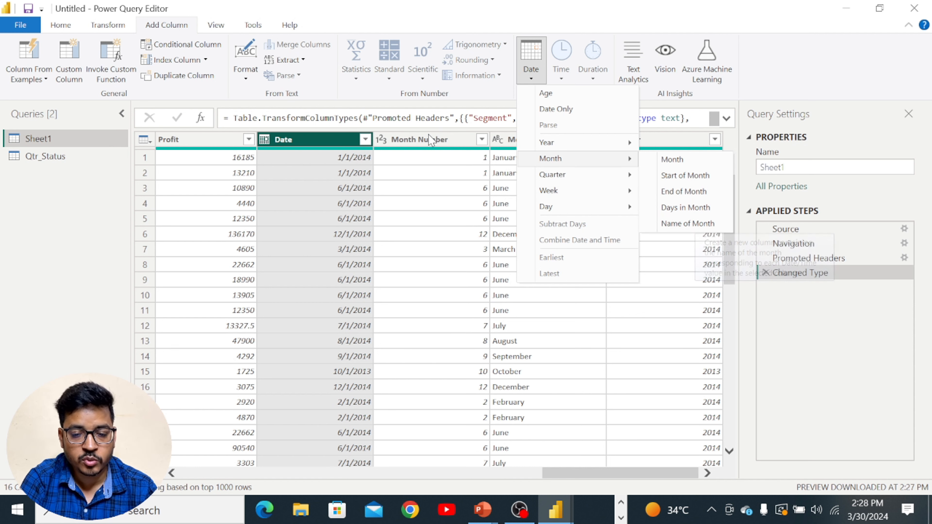
mouse_move(554, 179)
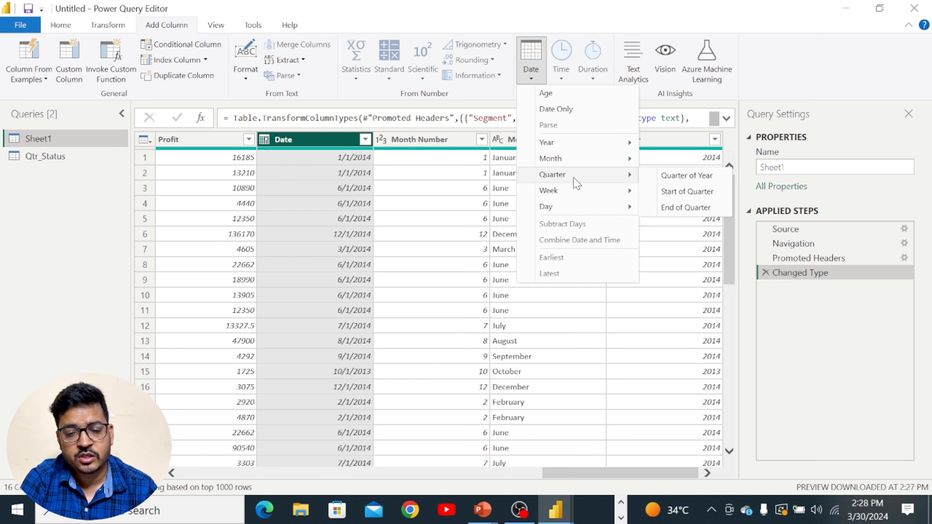
mouse_move(595, 166)
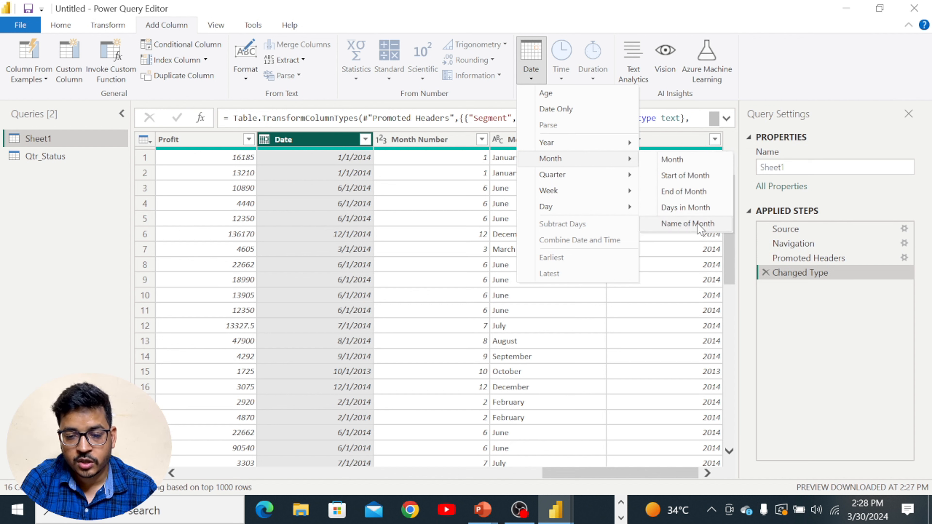
click(707, 227)
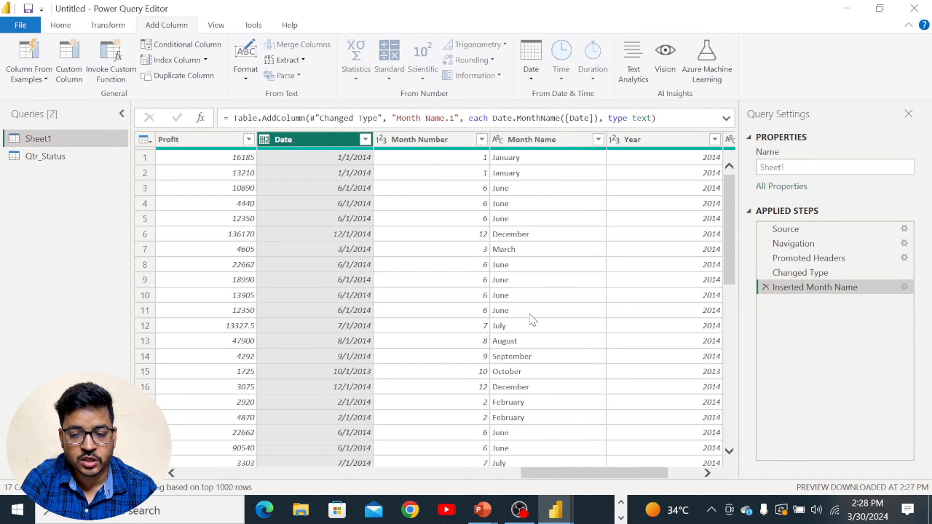
Remove the Month Name.1 column from Sheet1
drag(643, 474, 673, 474)
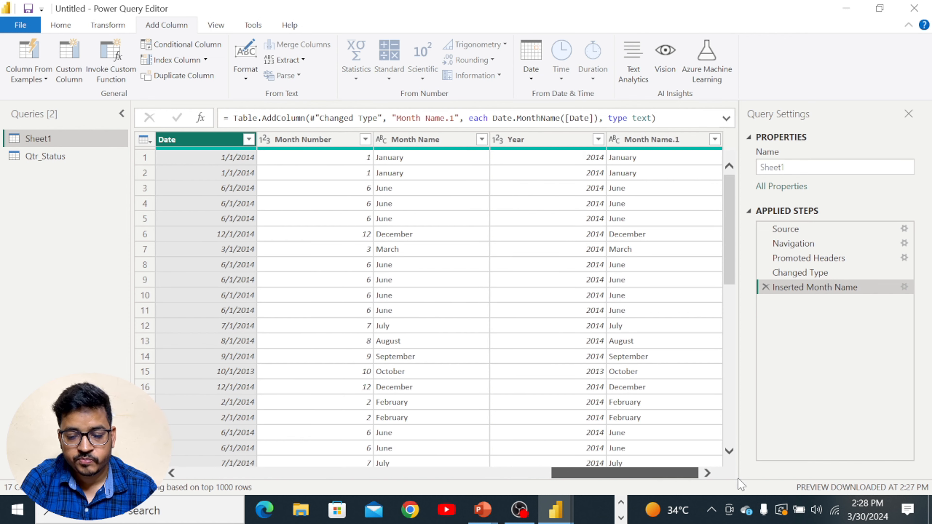
click(671, 143)
right_click(670, 142)
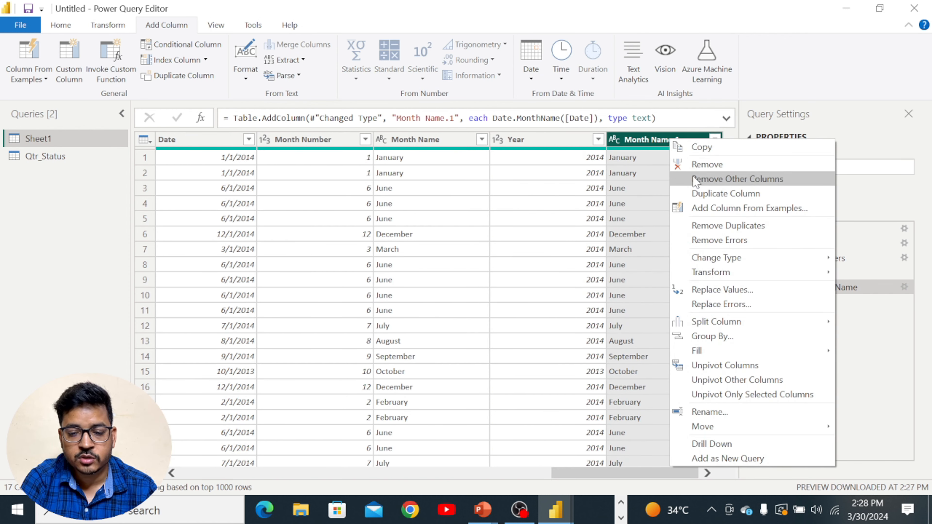
click(703, 166)
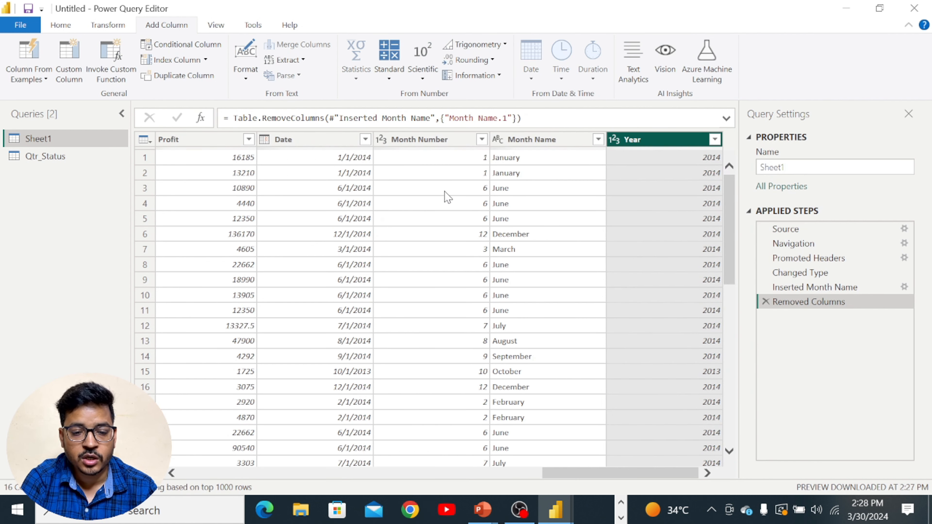
Look over the Sheet1 columns, then close Power Query Editor and apply the query changes
click(331, 141)
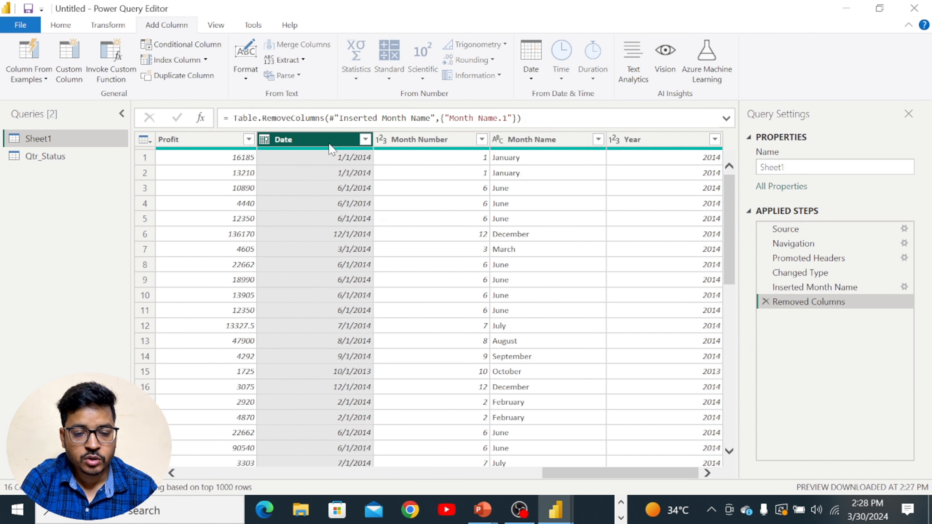
mouse_move(314, 148)
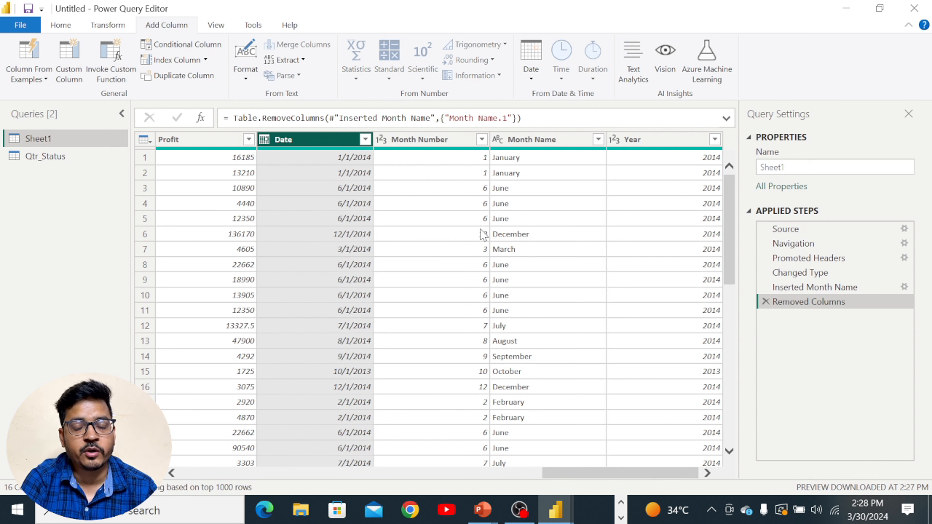
scroll(483, 234, left, 10)
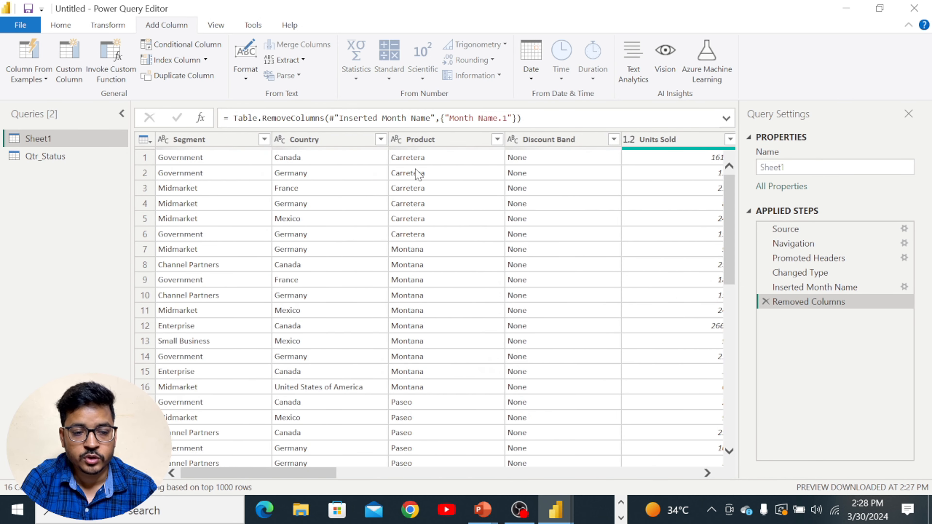
click(97, 25)
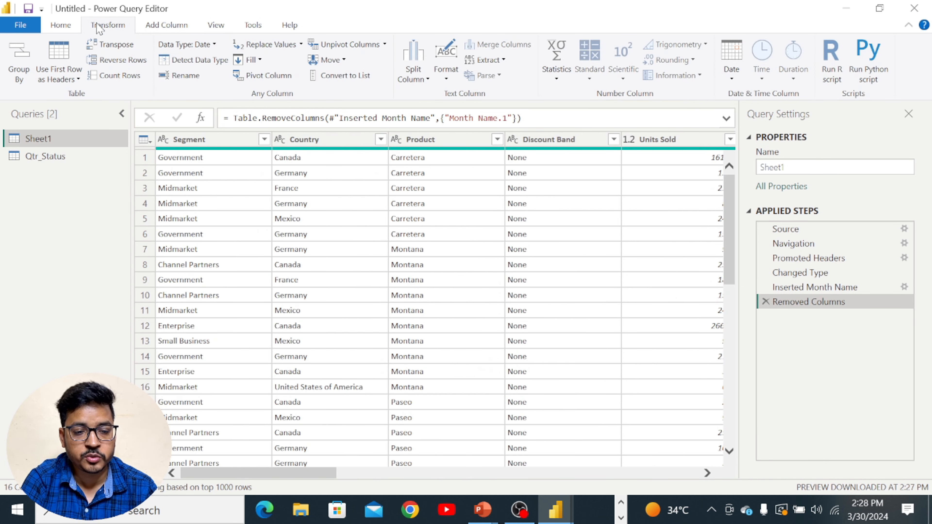
click(62, 26)
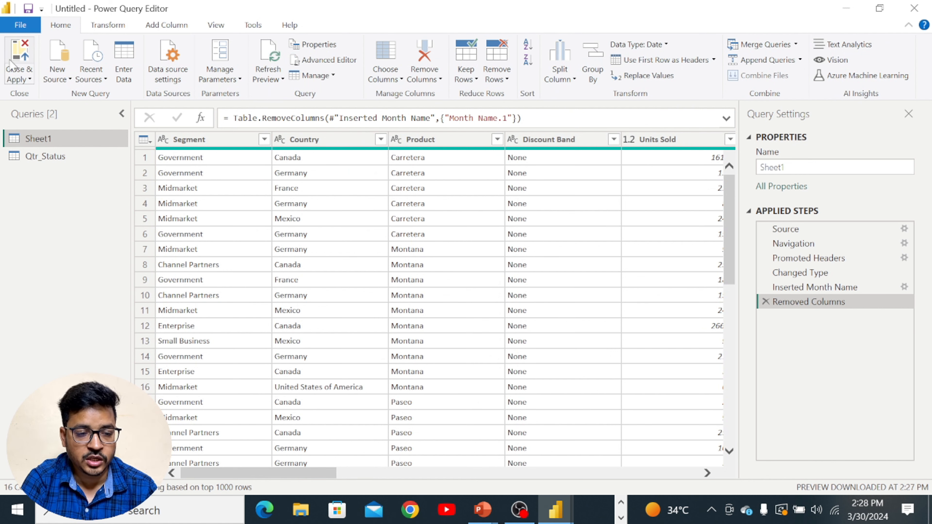
click(23, 52)
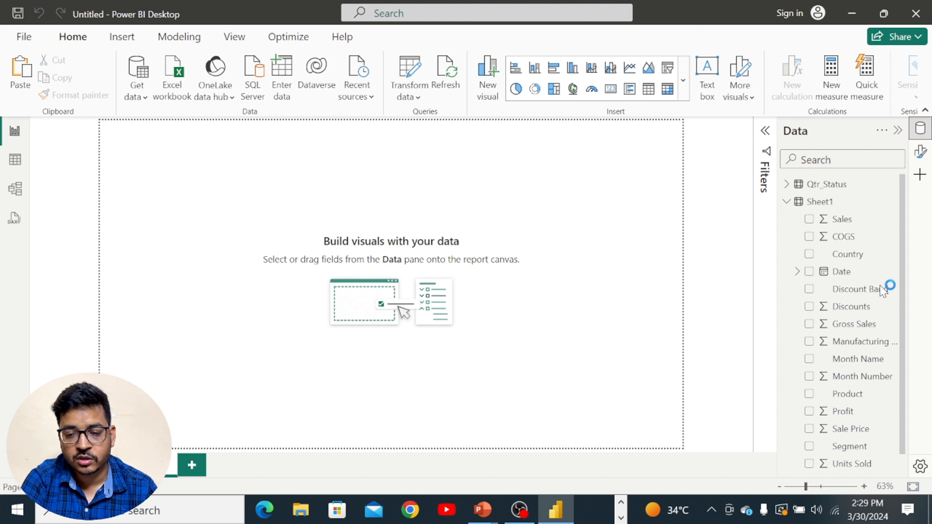
Add a new calculated column to Sheet1 and name it Month
right_click(839, 278)
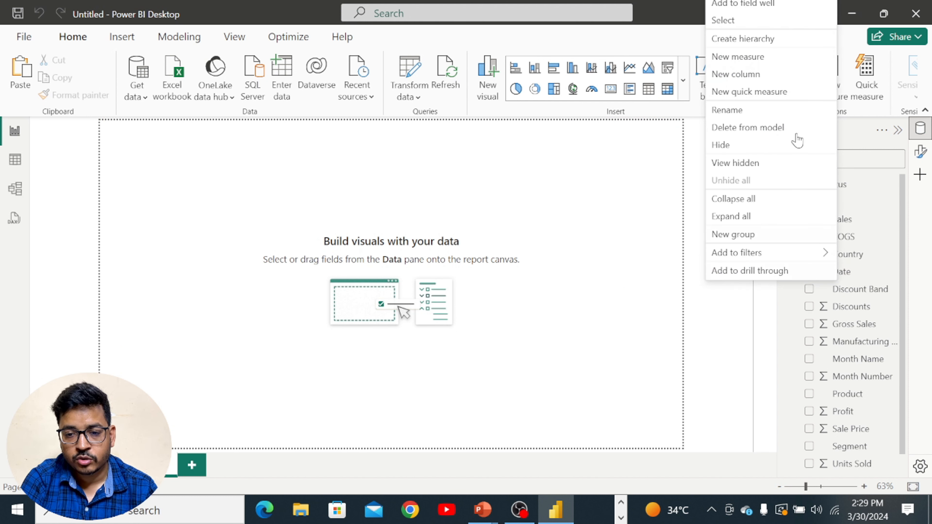
click(762, 75)
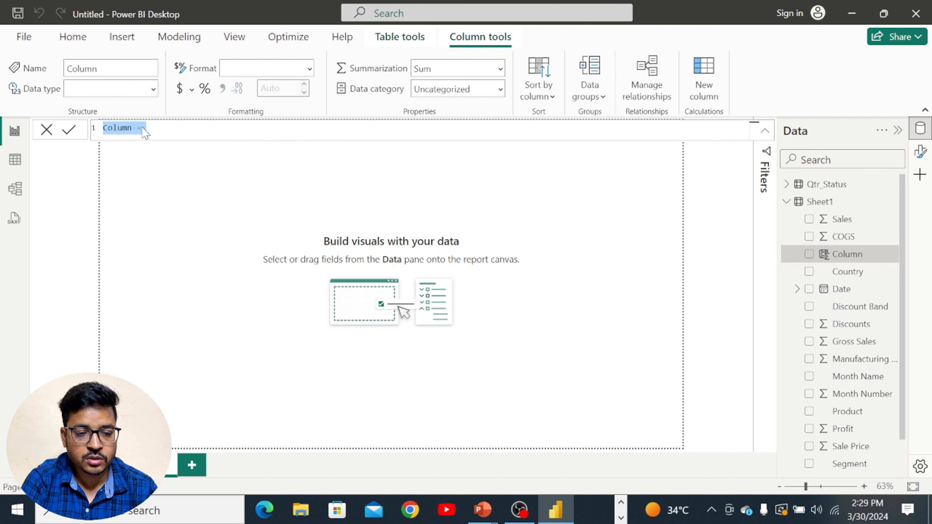
double_click(122, 131)
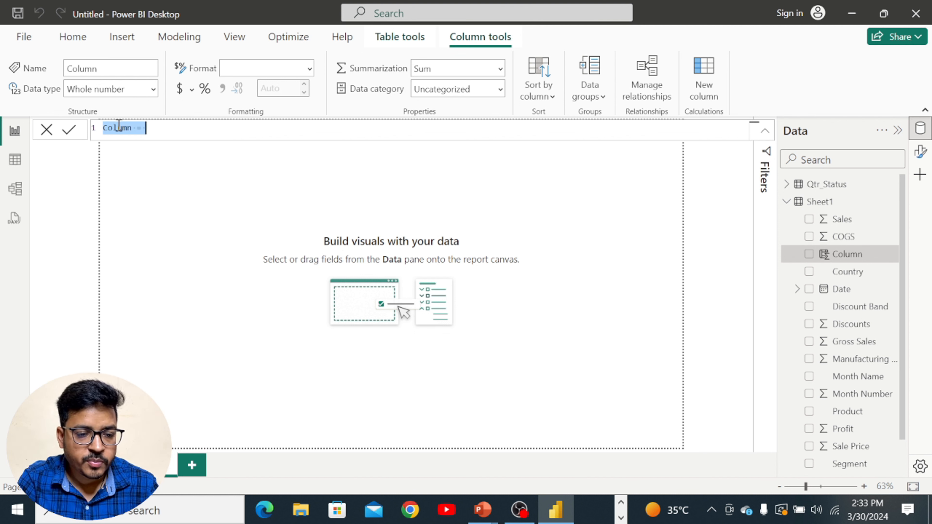
double_click(119, 128)
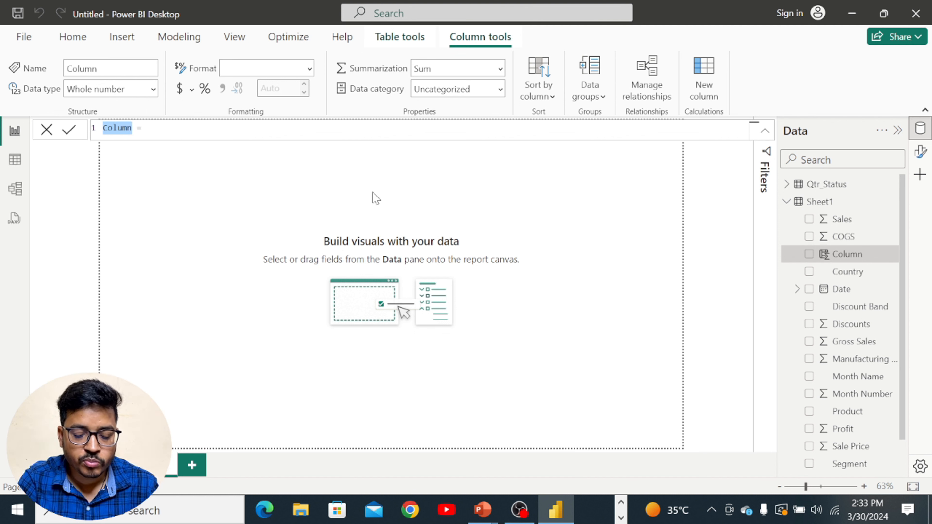
text(Month)
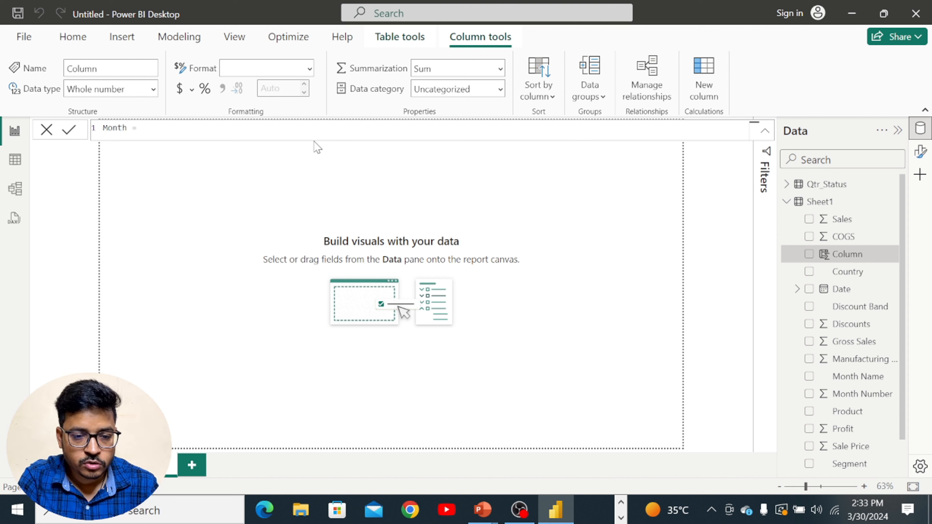
Define the Month column with the formula FORMAT(Sheet1[Date],"mmm")
click(304, 125)
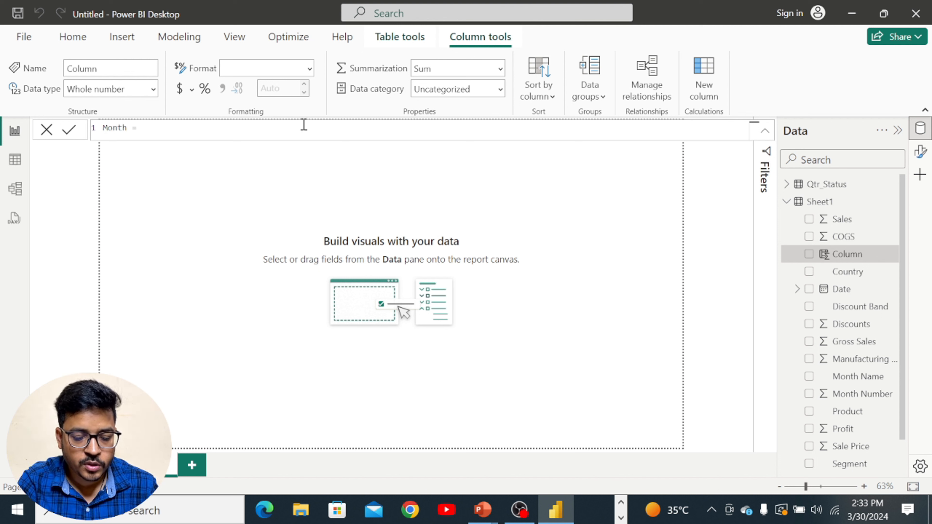
text(FORMAT()
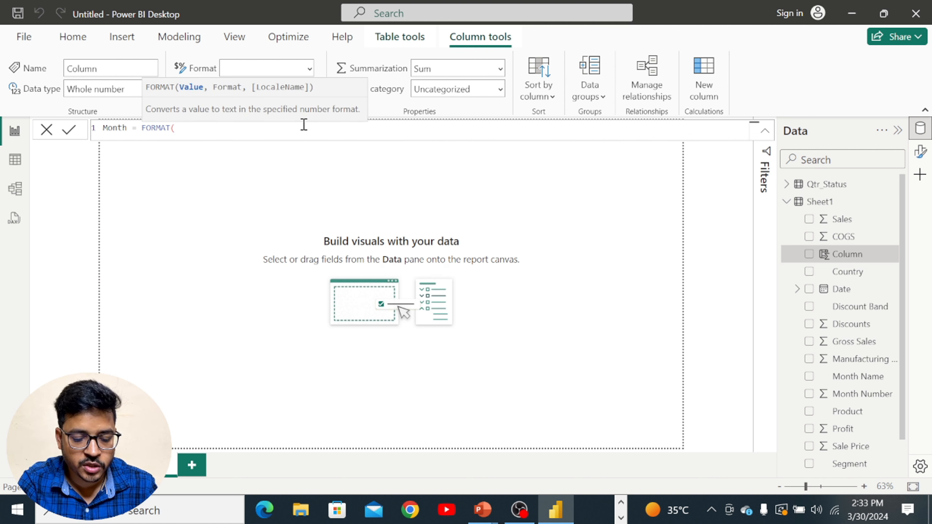
text(sh)
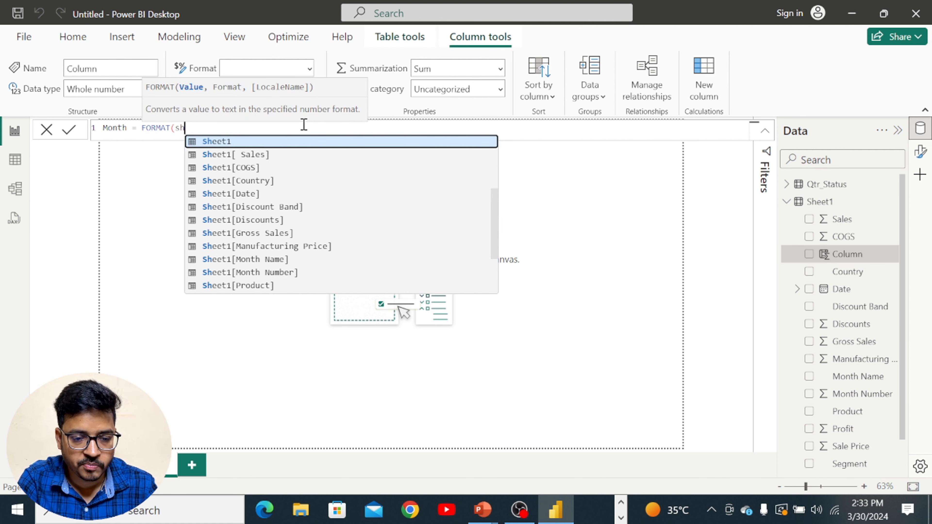
key(Down)
key(Down)
key(Down)
key(Down)
key(Tab)
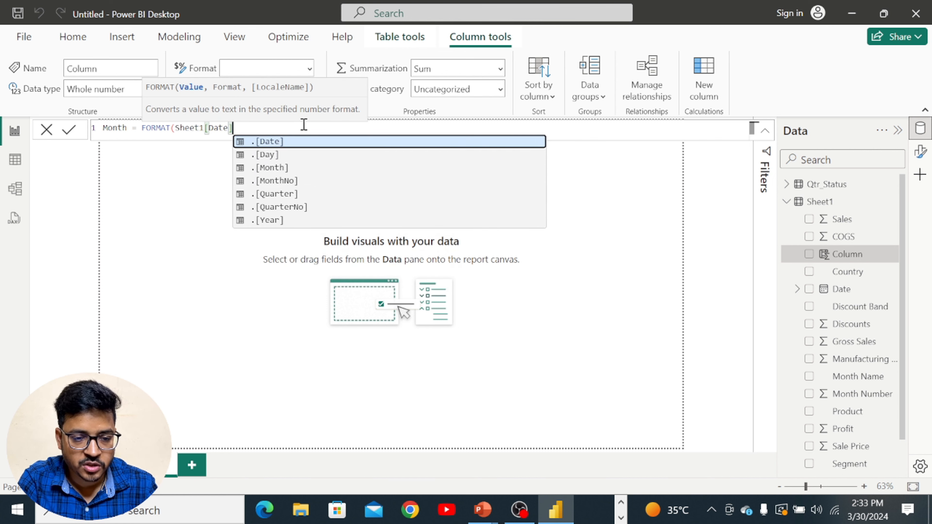
text(,"mmm)
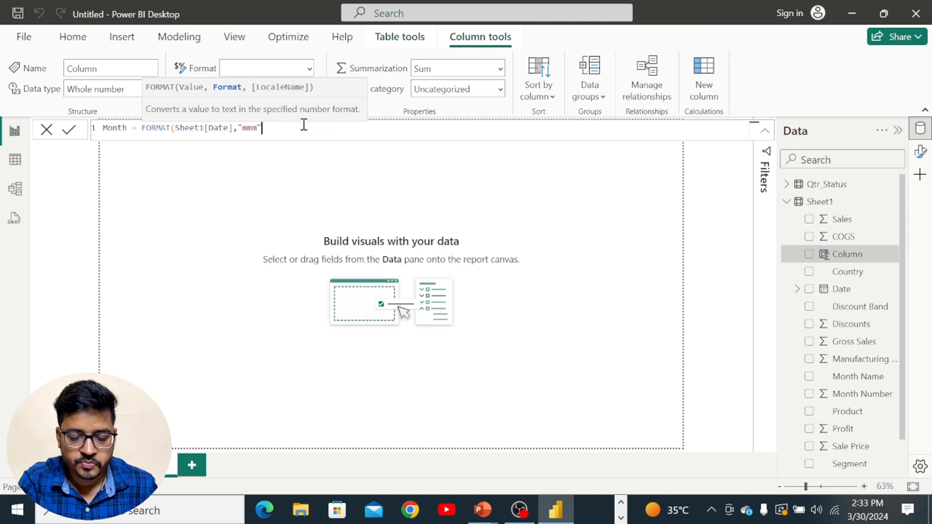
text("))
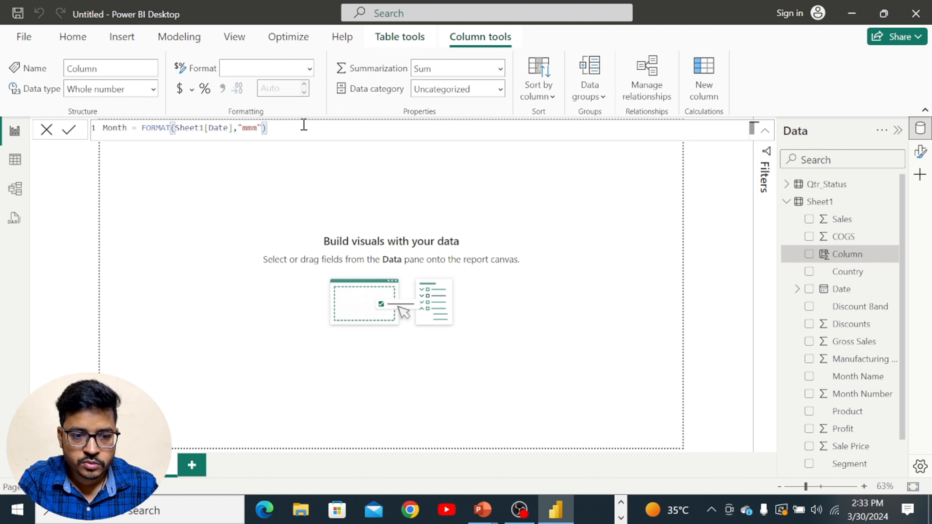
key(Return)
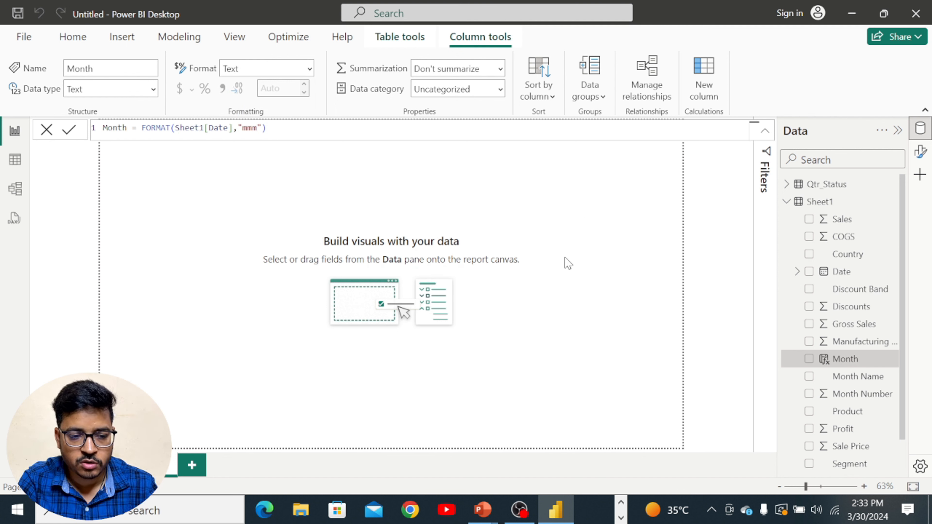
Relate Sheet1's Month column to Qtr_Status's Month column in the model, move the Qtr_Status table clear, and view the cardinality options
click(14, 188)
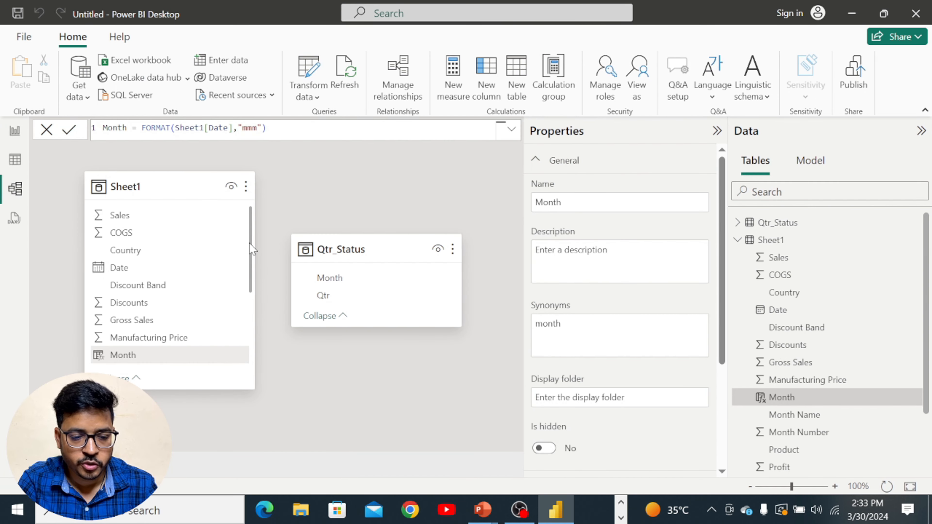
drag(136, 361, 351, 277)
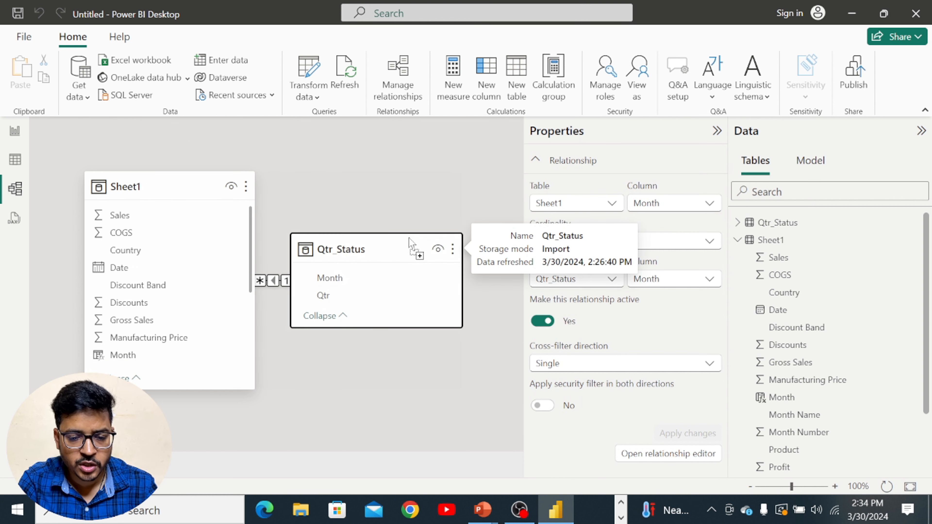
drag(409, 243, 422, 225)
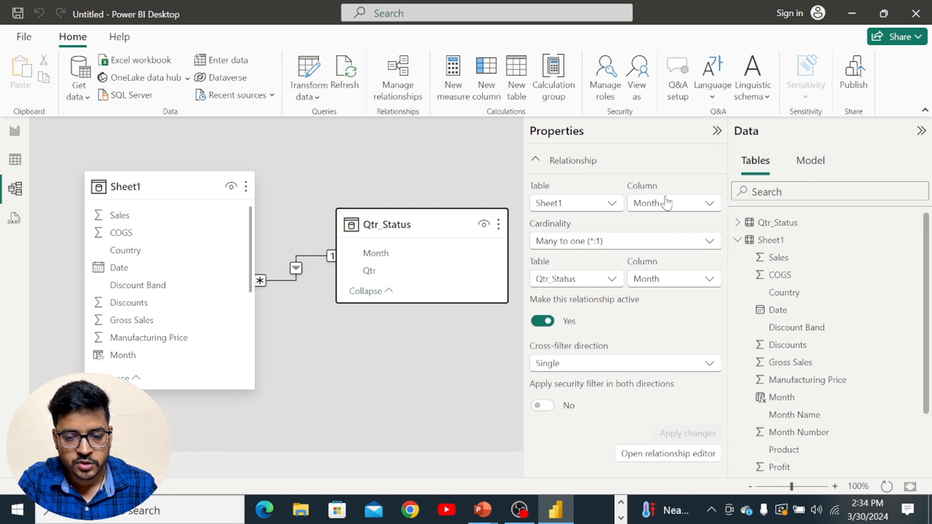
click(612, 246)
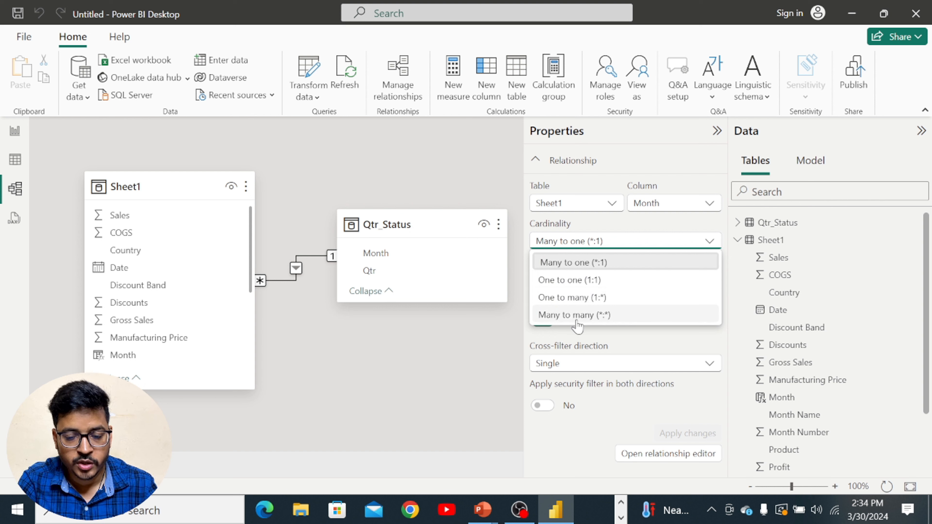
click(434, 155)
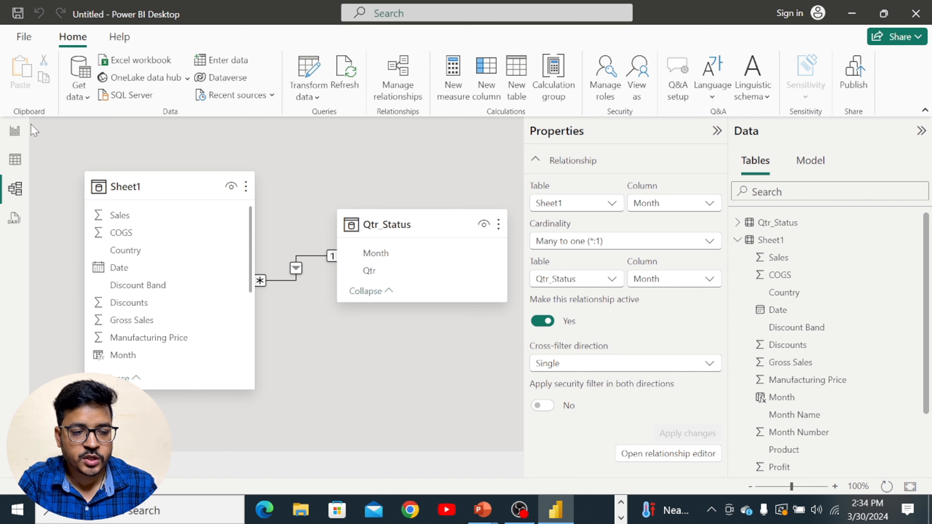
Give the report page the canvas background image 5072609.jpg from the Desktop folder, with image fit set to Fit
click(15, 131)
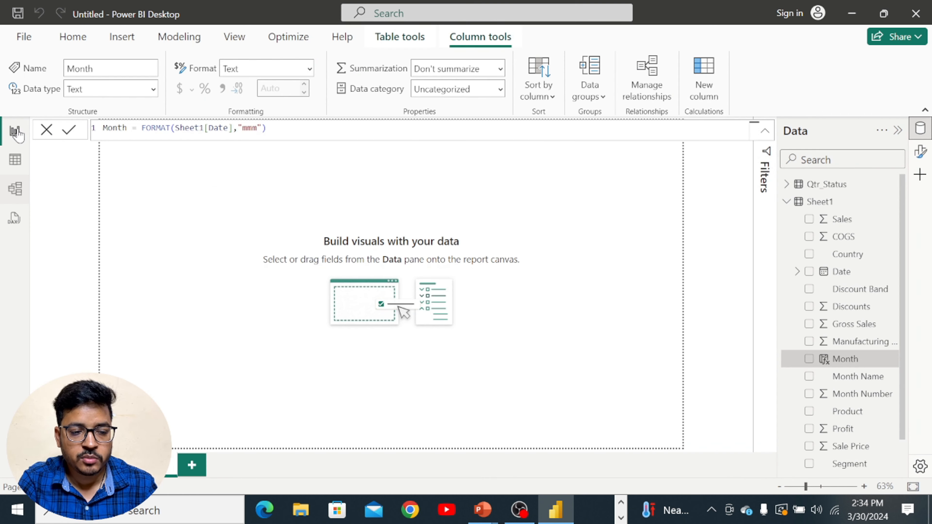
click(647, 212)
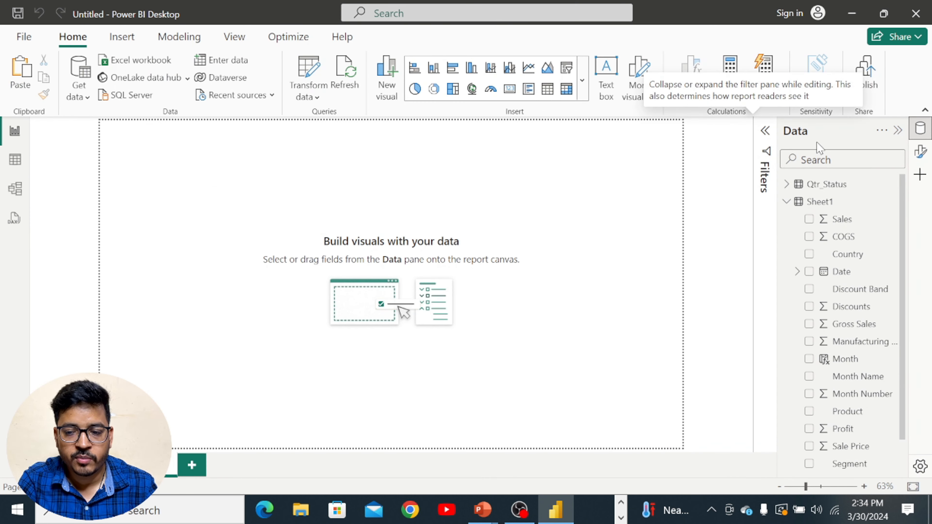
click(921, 154)
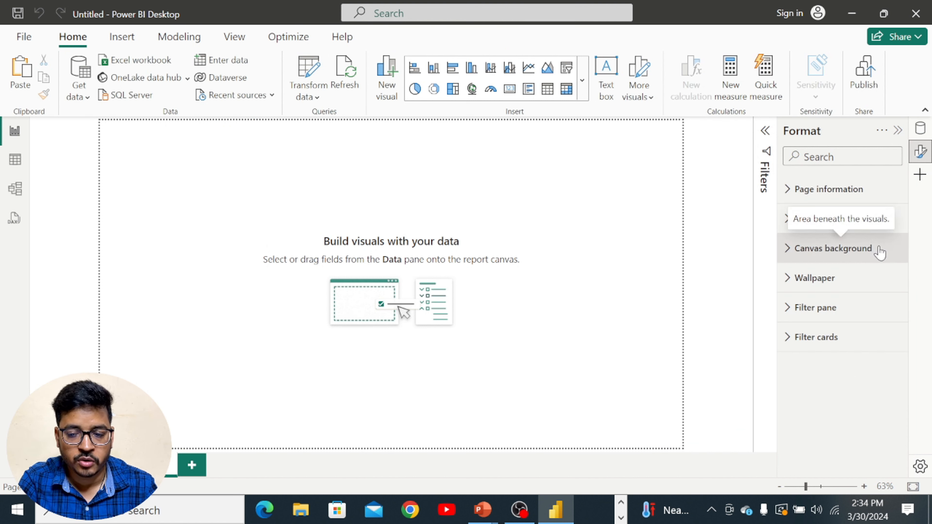
click(786, 250)
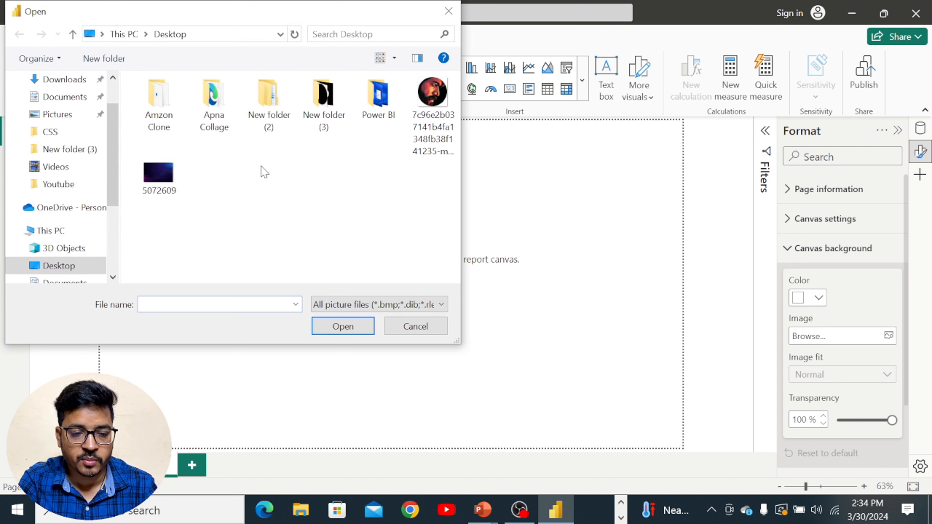
click(159, 178)
click(343, 325)
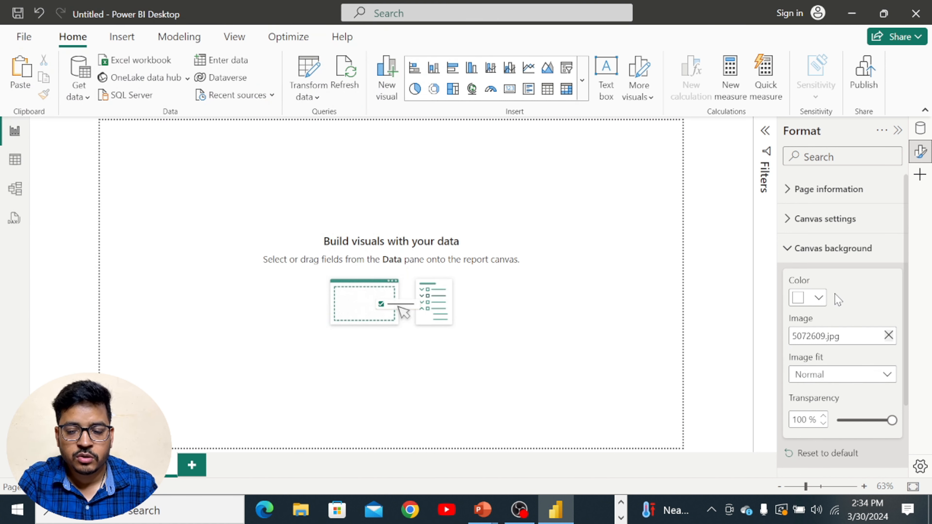
click(880, 375)
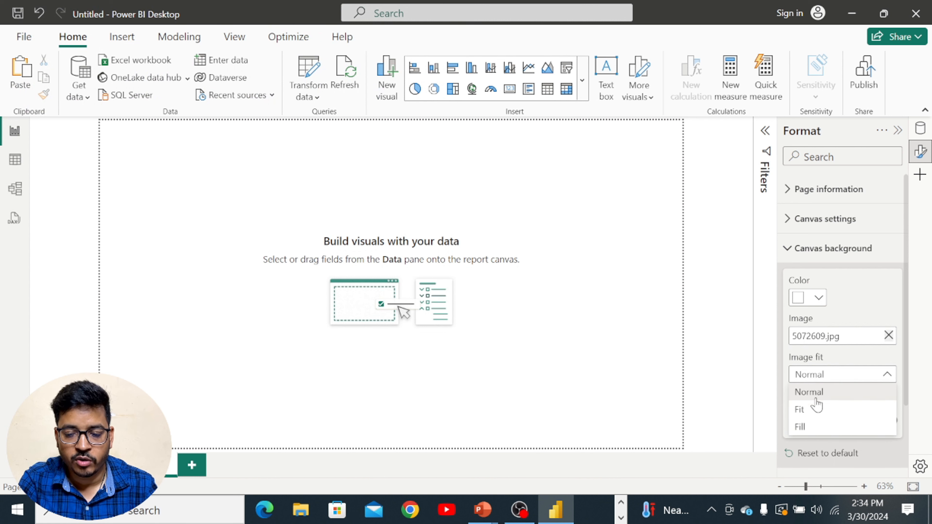
click(813, 409)
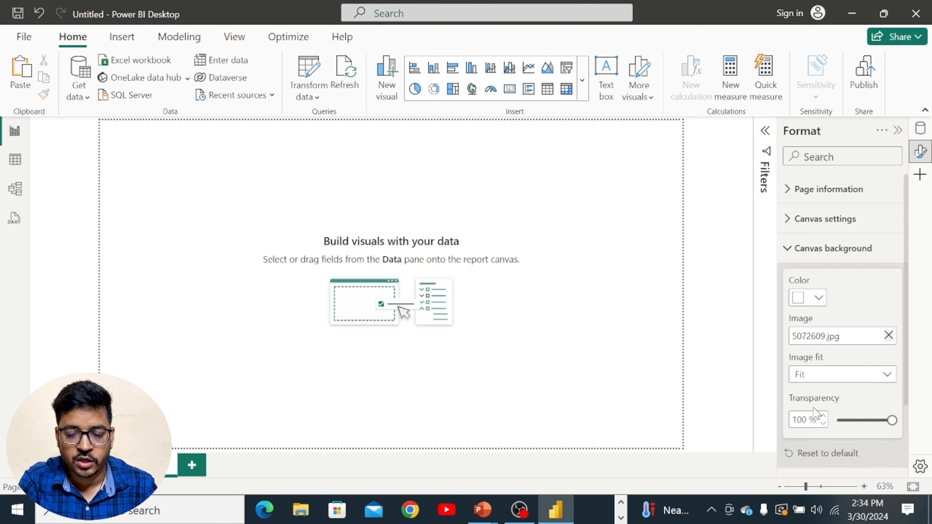
Set the canvas background's transparency to 0%, trying 67% for comparison
double_click(802, 421)
text(0)
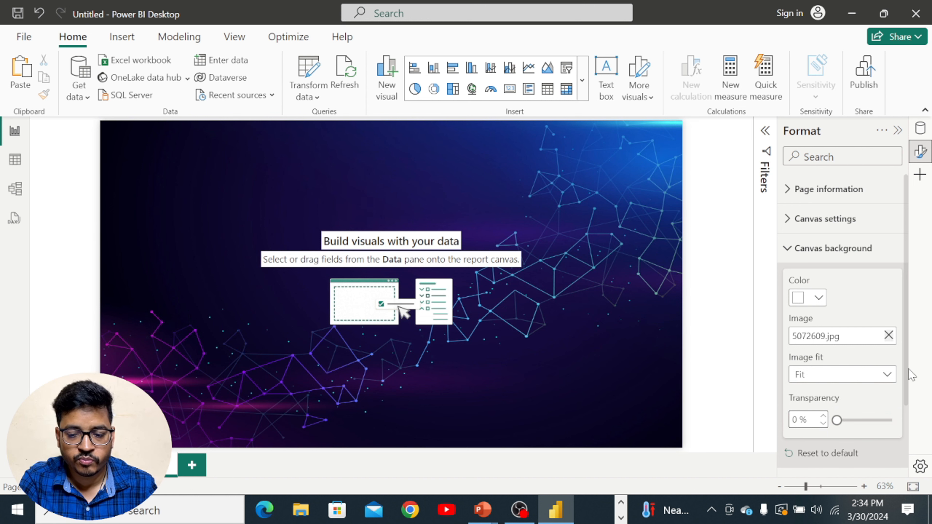
click(874, 411)
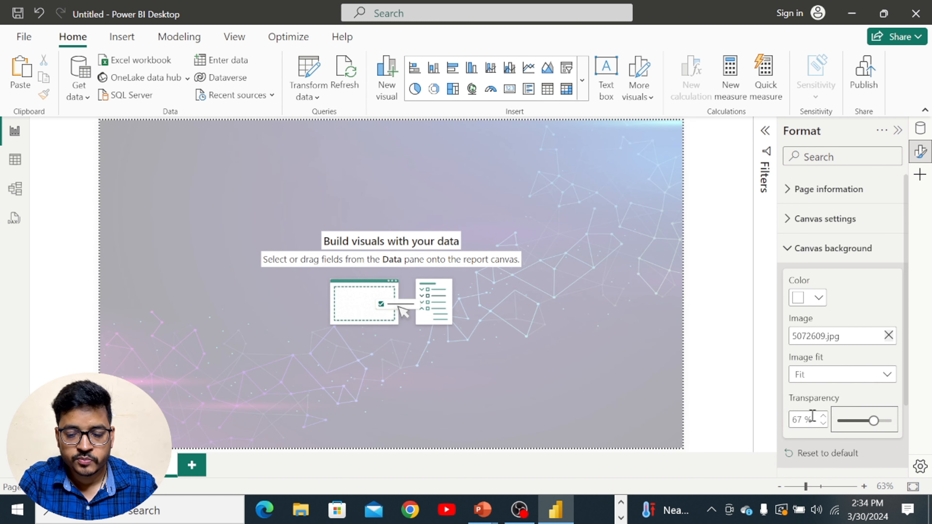
double_click(802, 419)
text(0)
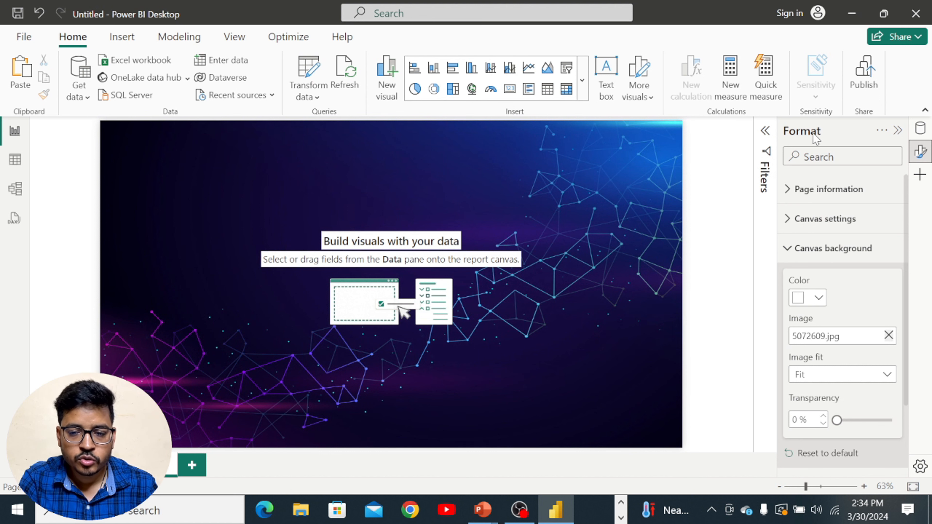
click(765, 131)
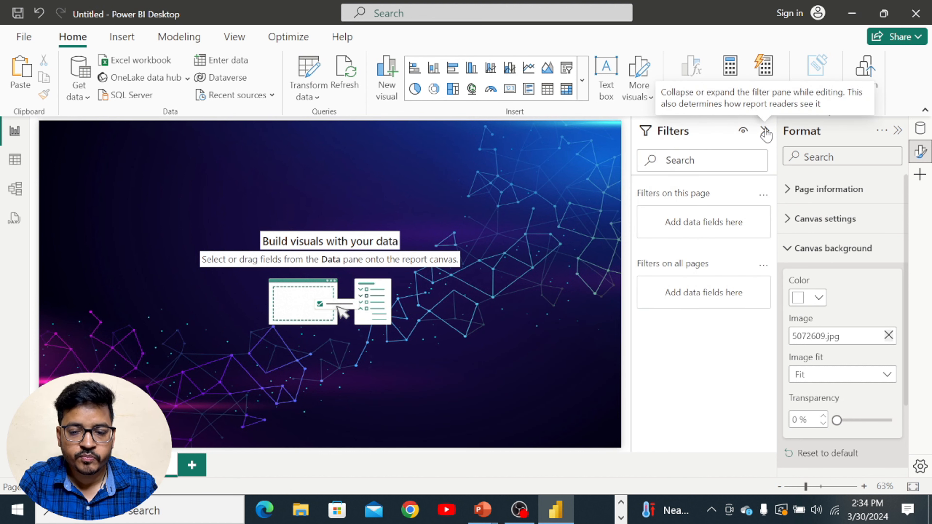
click(765, 131)
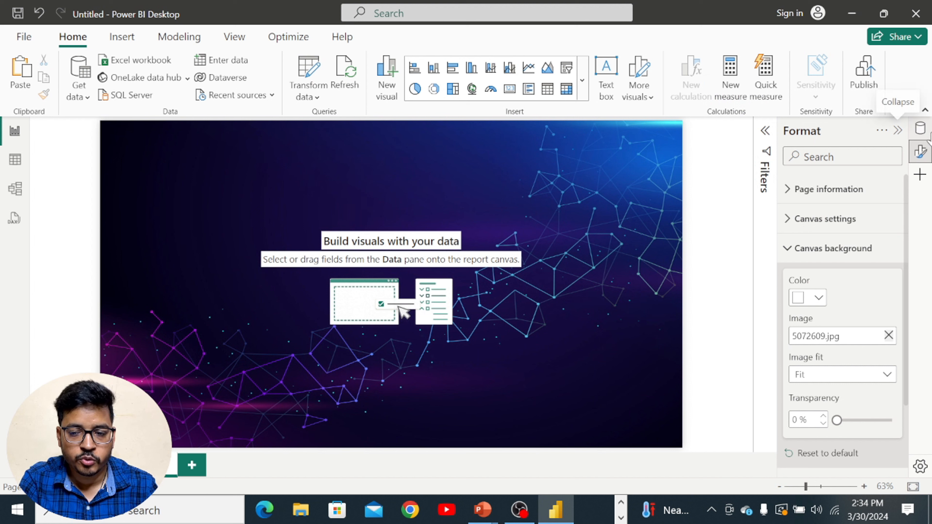
Insert a stacked column chart, make it wider and shorter, and place it against the page's left edge at mid-height
click(920, 130)
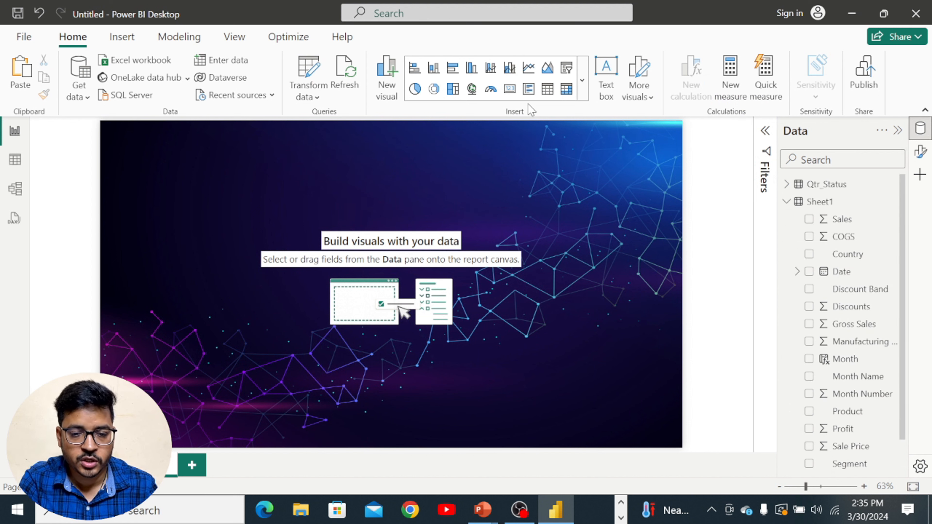
click(583, 85)
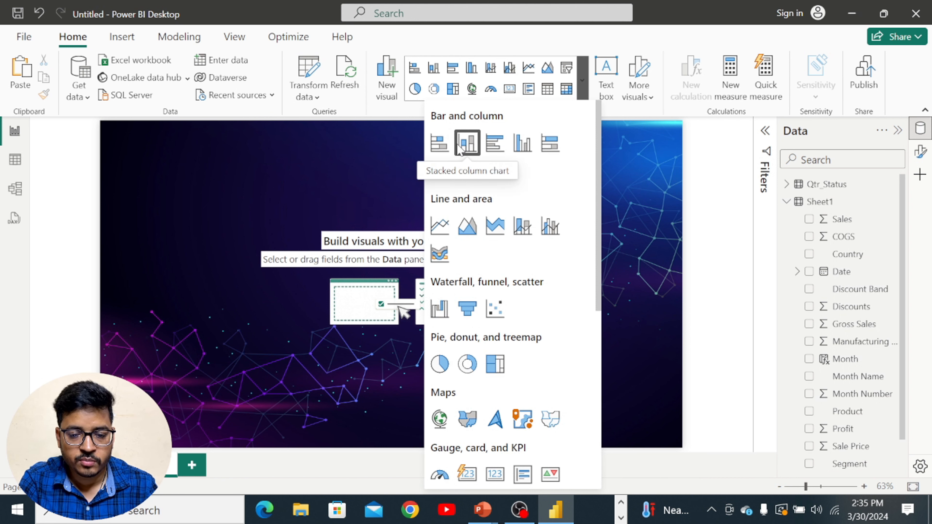
click(467, 143)
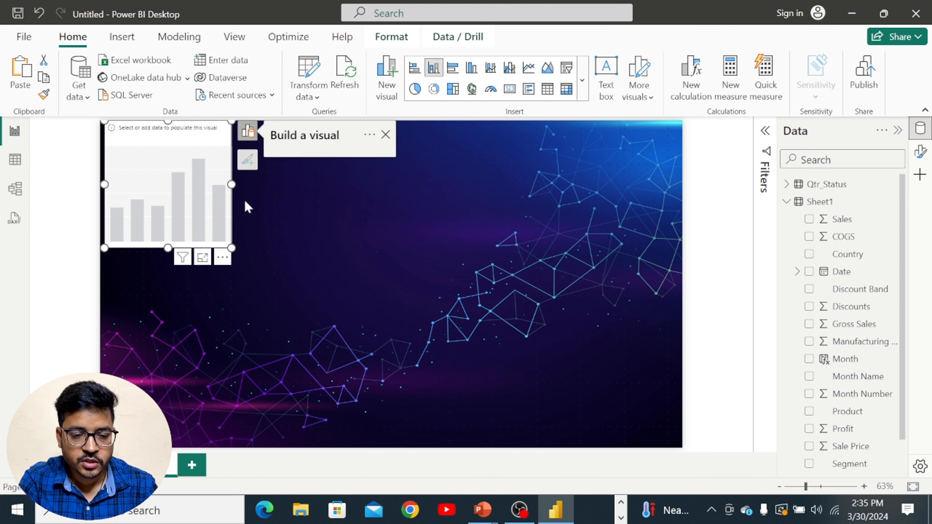
drag(231, 249, 318, 230)
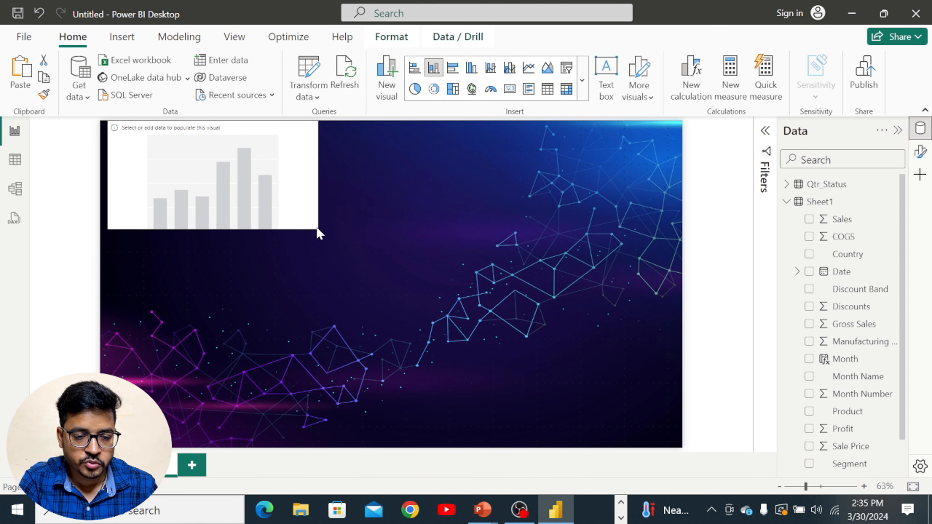
drag(298, 198, 286, 293)
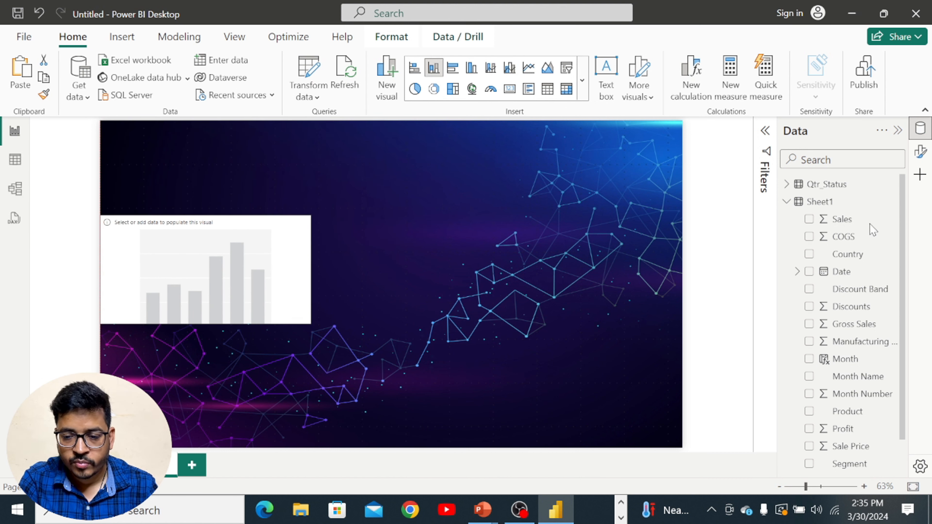
Plot Sales by Country in the empty stacked column chart and make the chart slightly wider
click(807, 254)
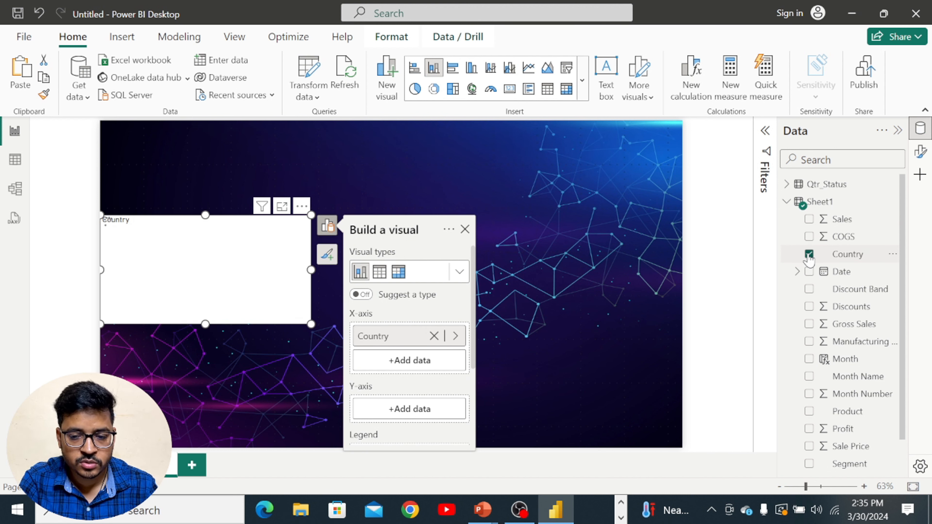
click(810, 220)
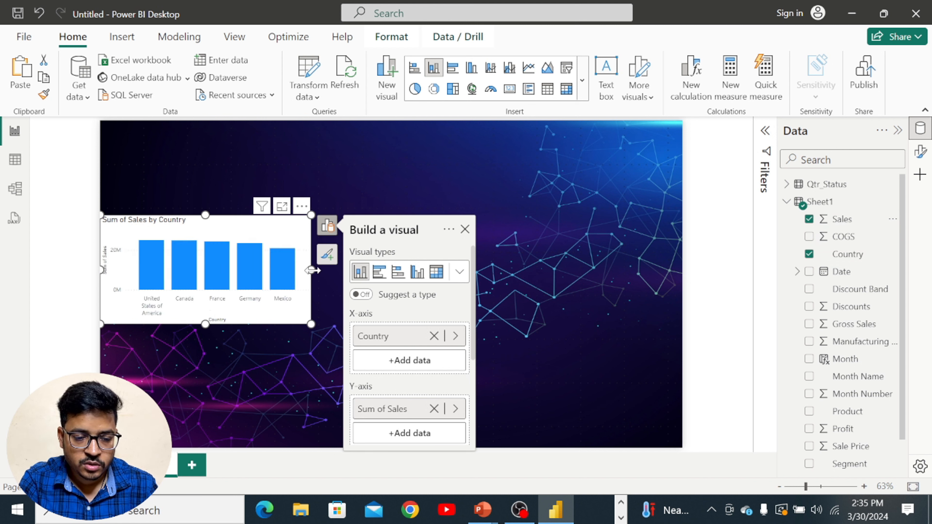
drag(311, 270, 329, 288)
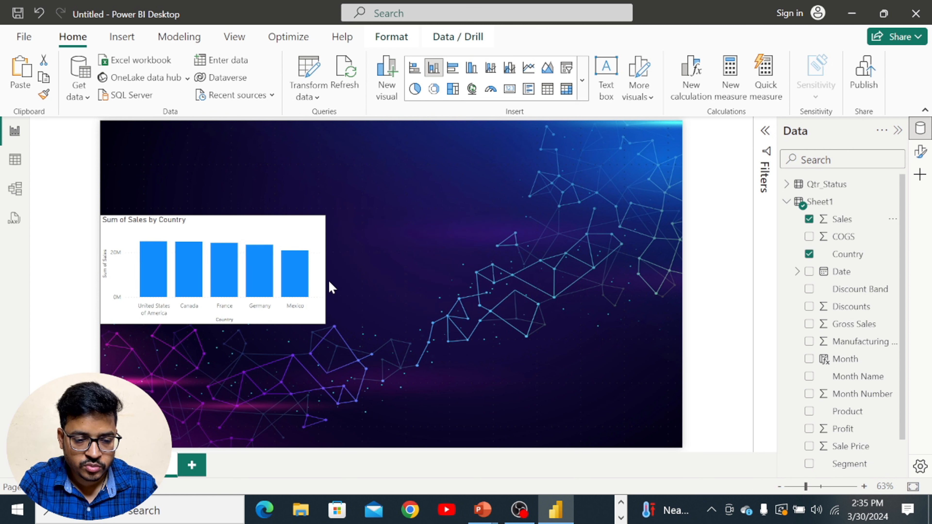
Move the Sales by Country chart slightly up and in from the page's left edge
click(245, 228)
mouse_move(243, 217)
mouse_down()
mouse_move(270, 209)
mouse_move(254, 207)
mouse_up()
click(258, 213)
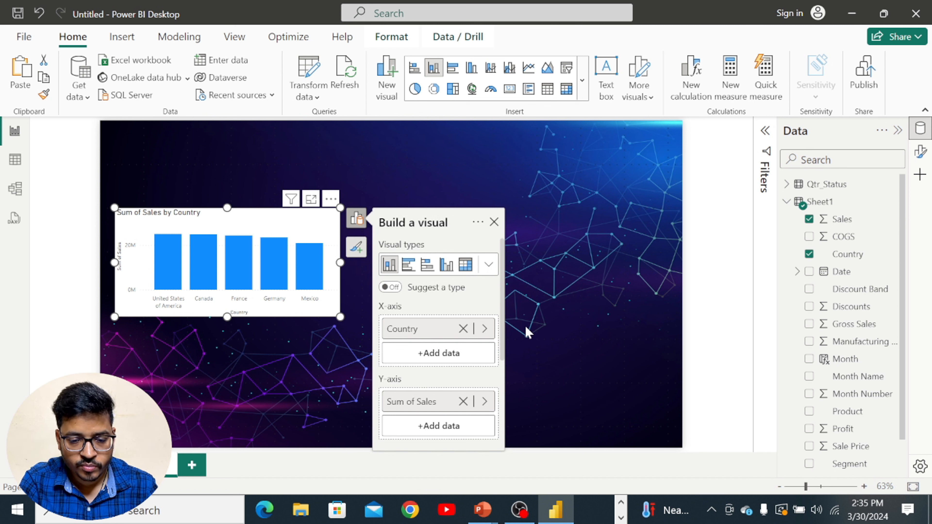
click(499, 193)
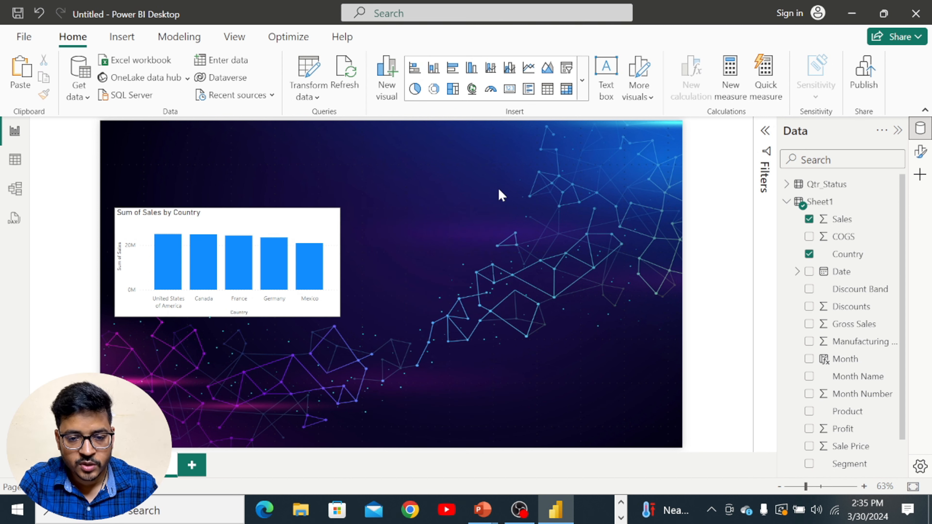
Insert a clustered bar chart of Sales by Qtr and place it directly below the Sales by Country chart
click(452, 70)
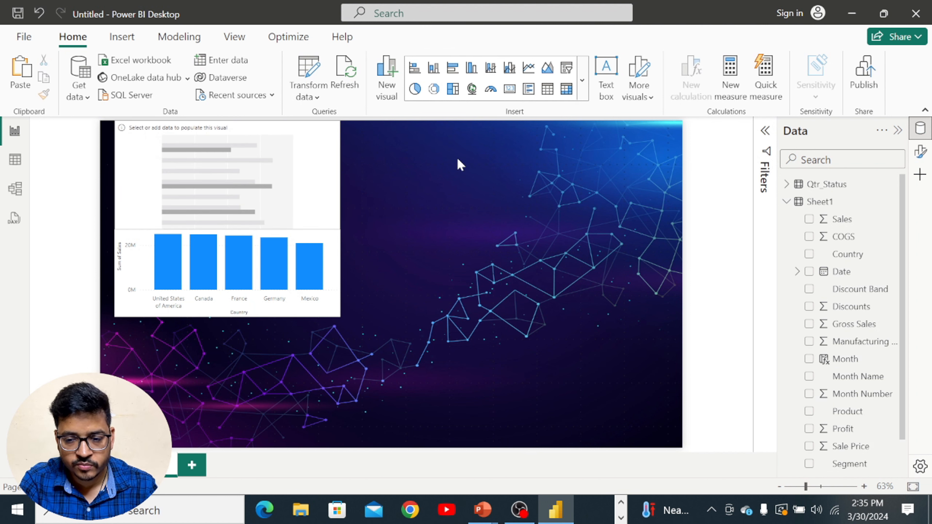
click(787, 185)
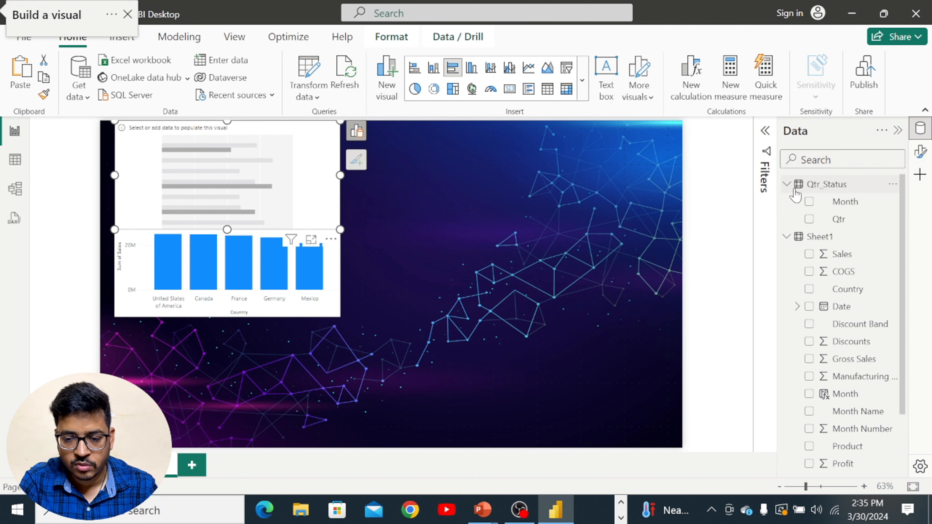
click(809, 220)
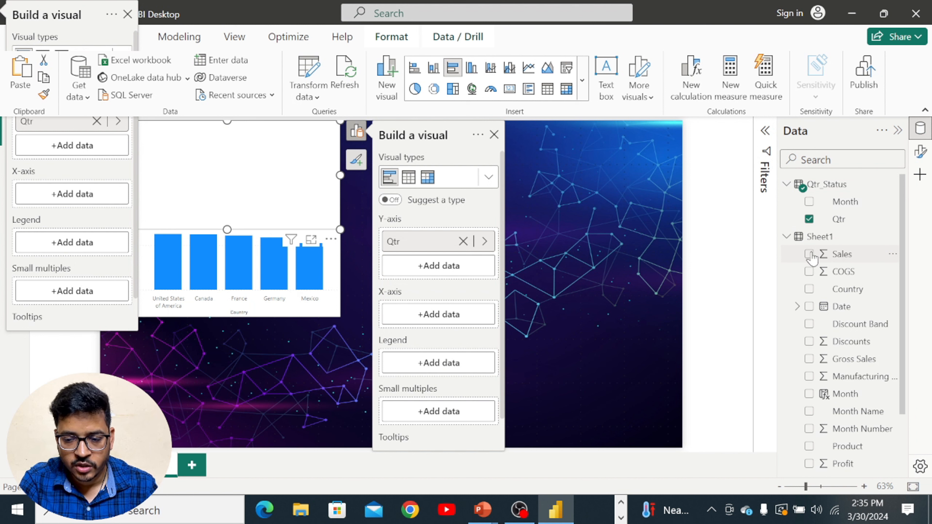
click(809, 254)
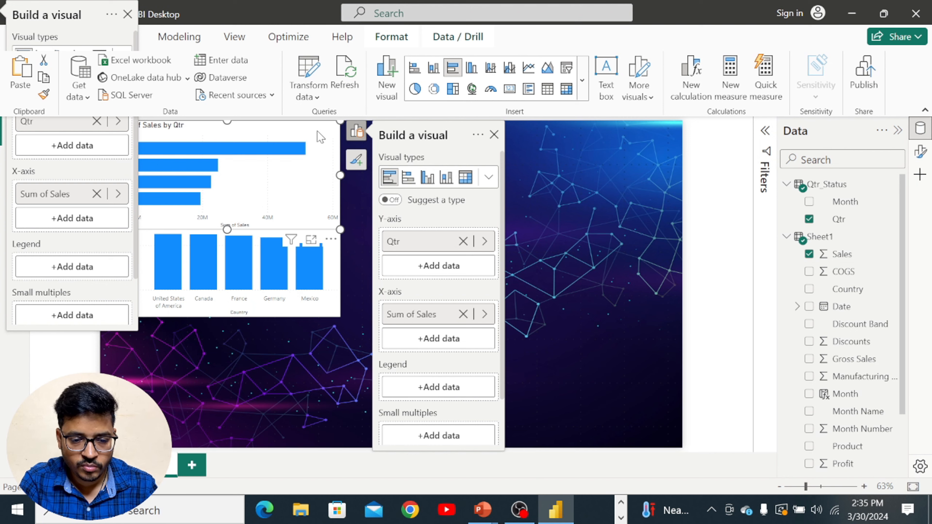
drag(320, 138, 323, 333)
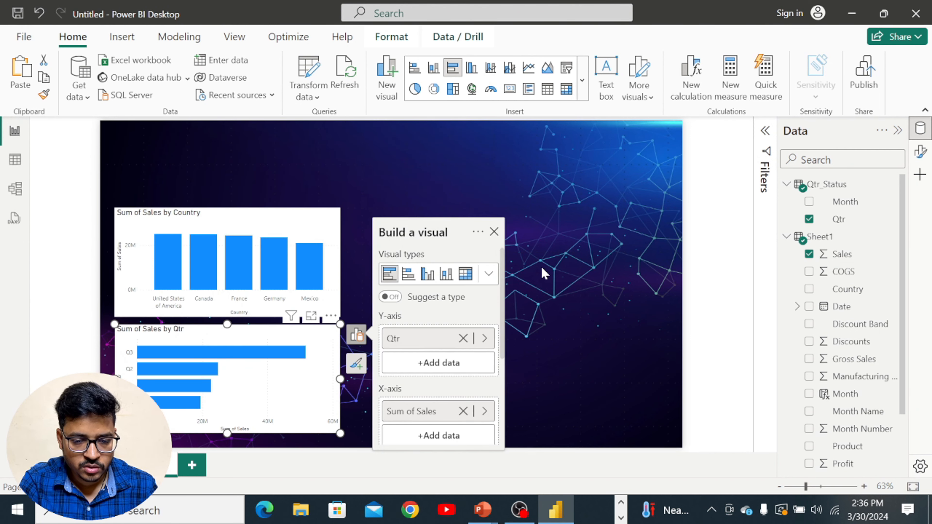
click(349, 236)
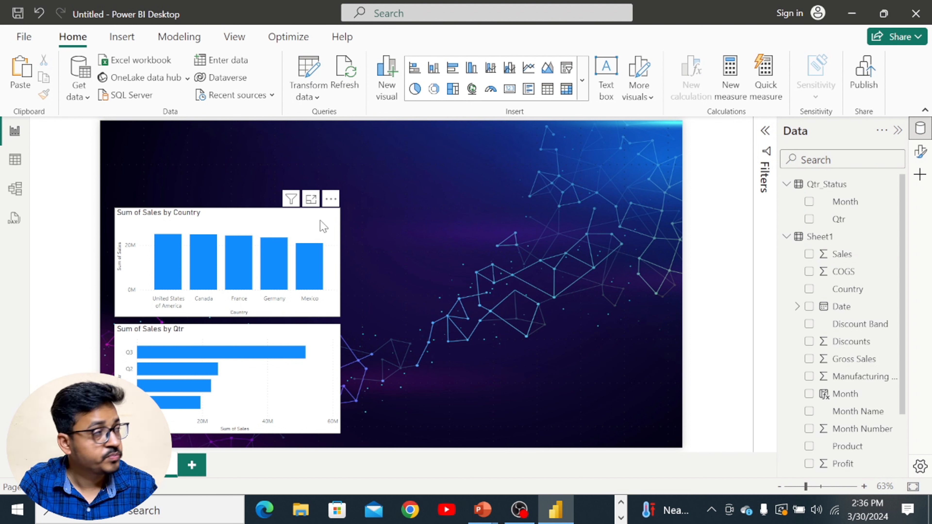
Duplicate the Sales by Country chart to the right of the original and replace Sales with Profit in the copy
click(293, 218)
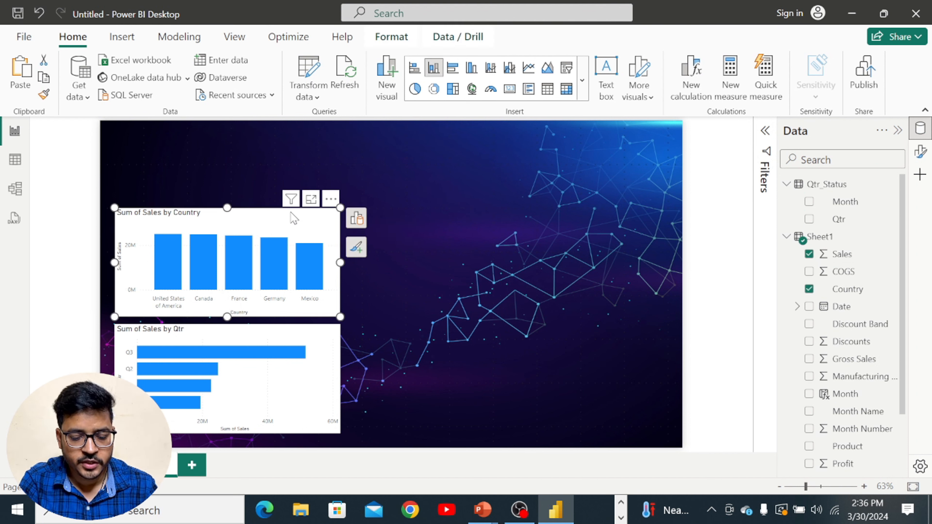
key(ctrl+c)
key(ctrl+v)
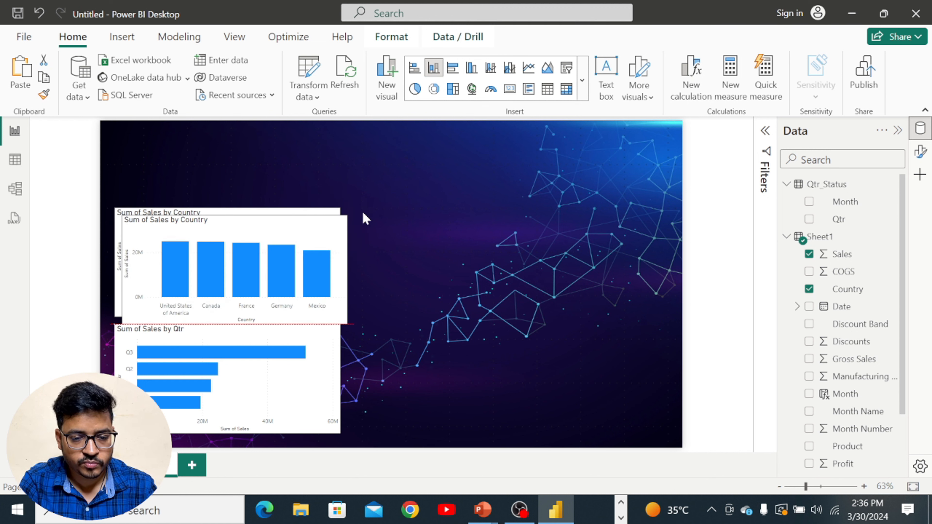
drag(293, 215, 523, 212)
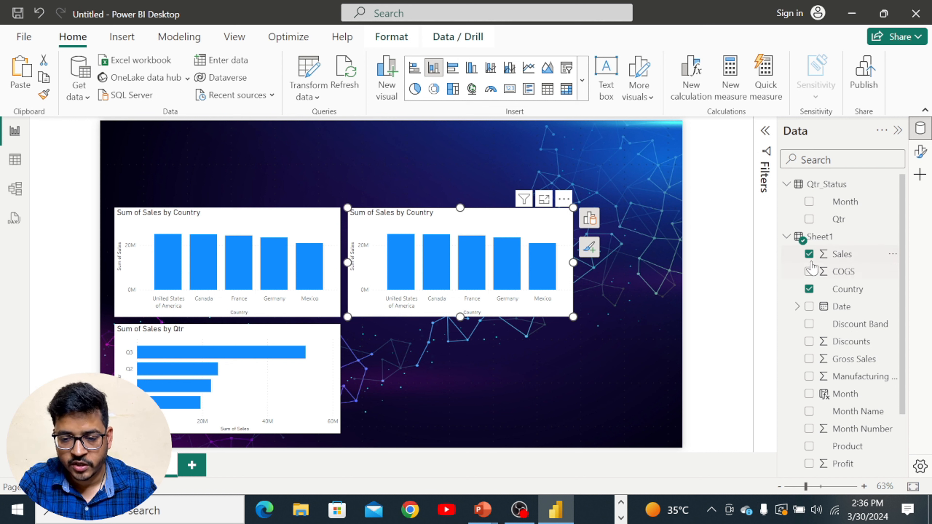
click(809, 254)
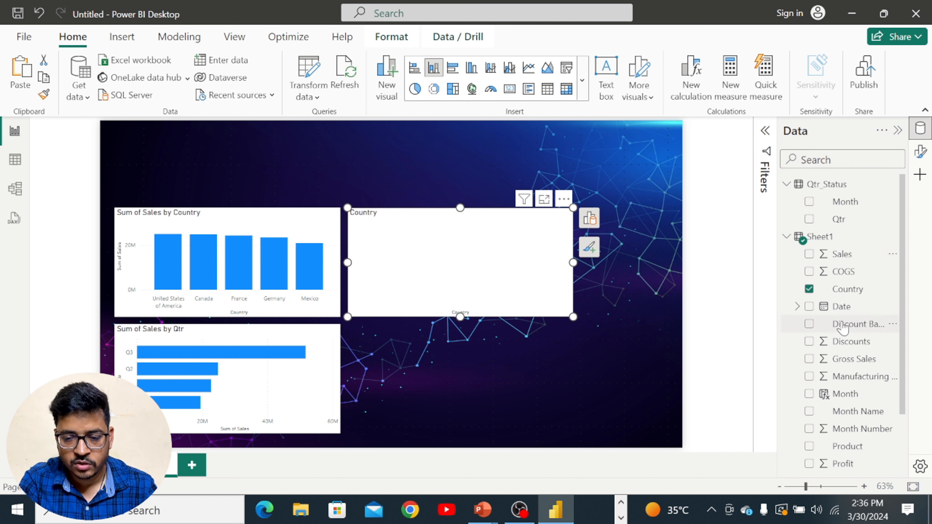
scroll(833, 323, down, 2)
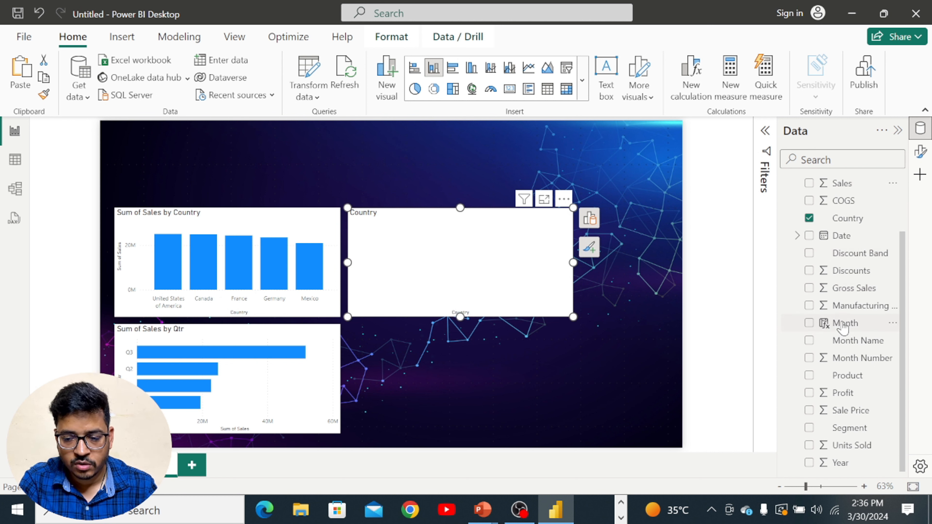
click(809, 393)
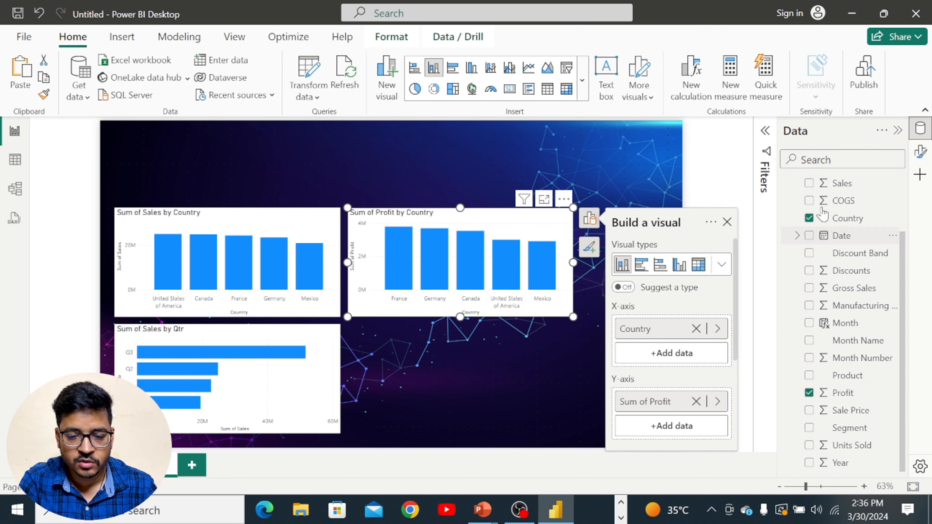
click(707, 187)
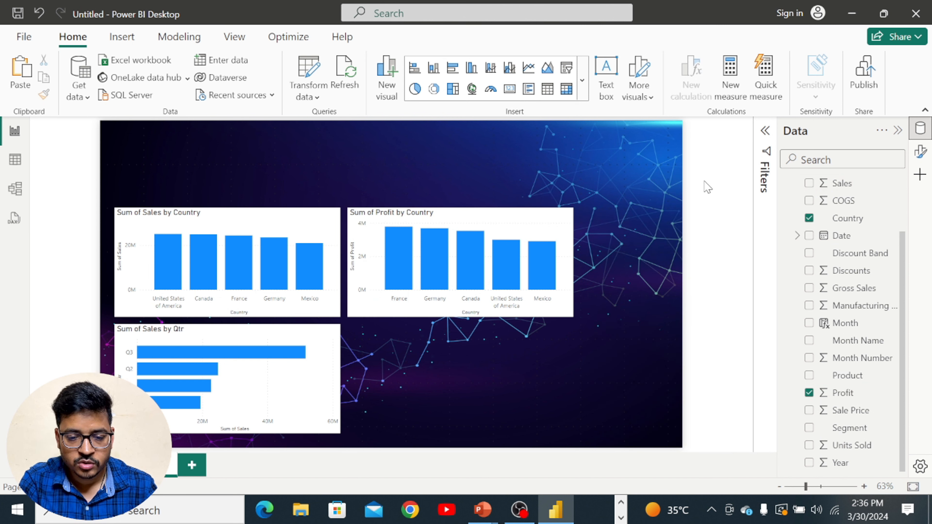
Duplicate the Sales by Qtr chart below the Profit by Country chart and replace Sales with Profit in the copy
click(454, 217)
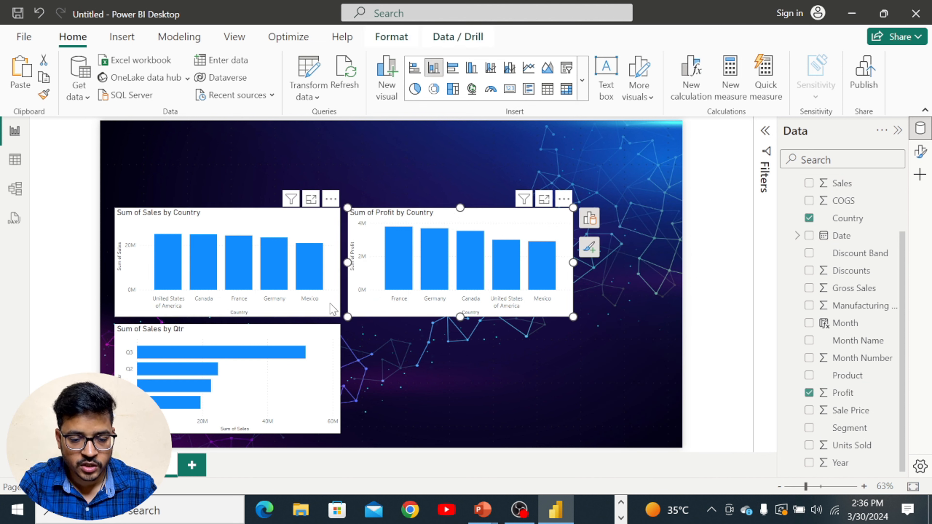
click(312, 332)
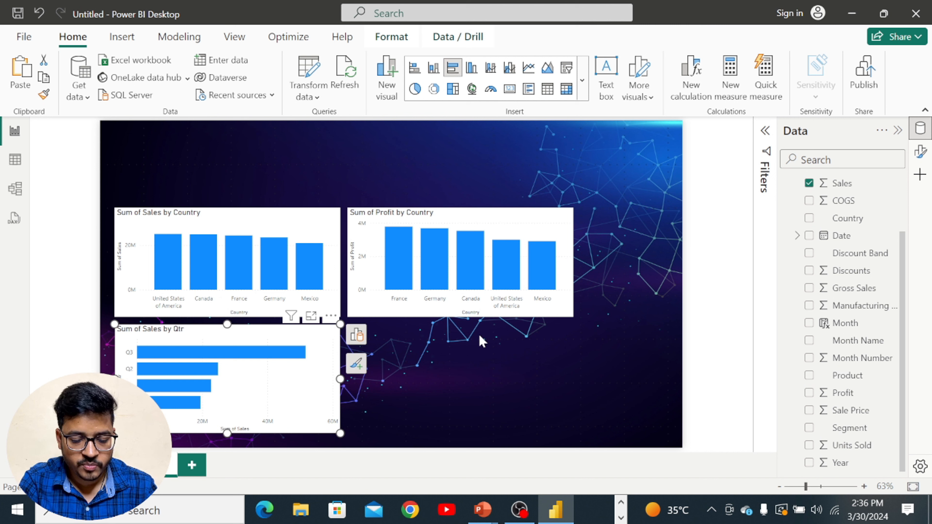
key(ctrl+c)
key(ctrl+v)
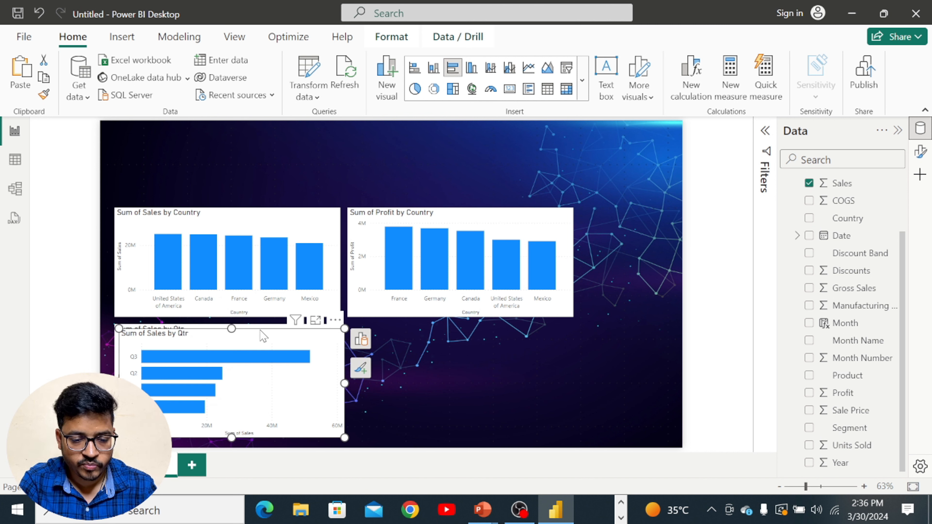
drag(264, 329, 496, 330)
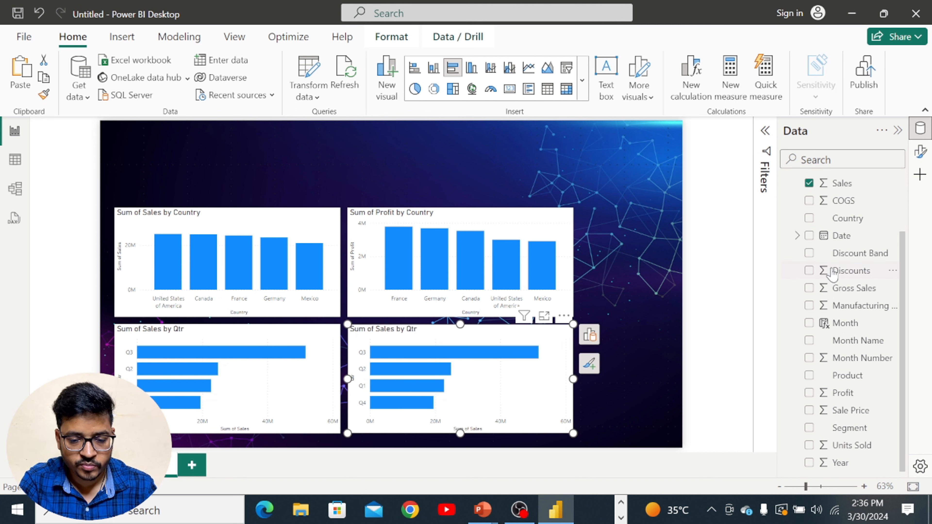
click(809, 182)
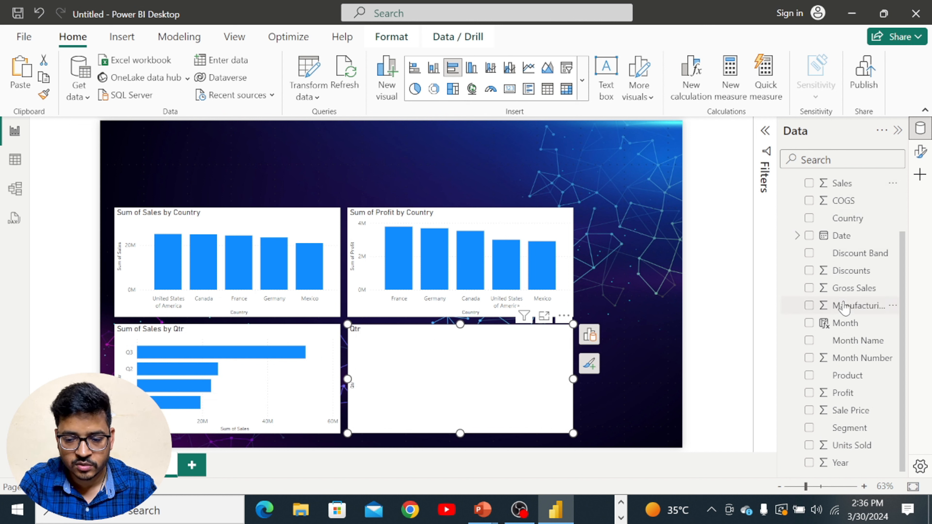
click(809, 393)
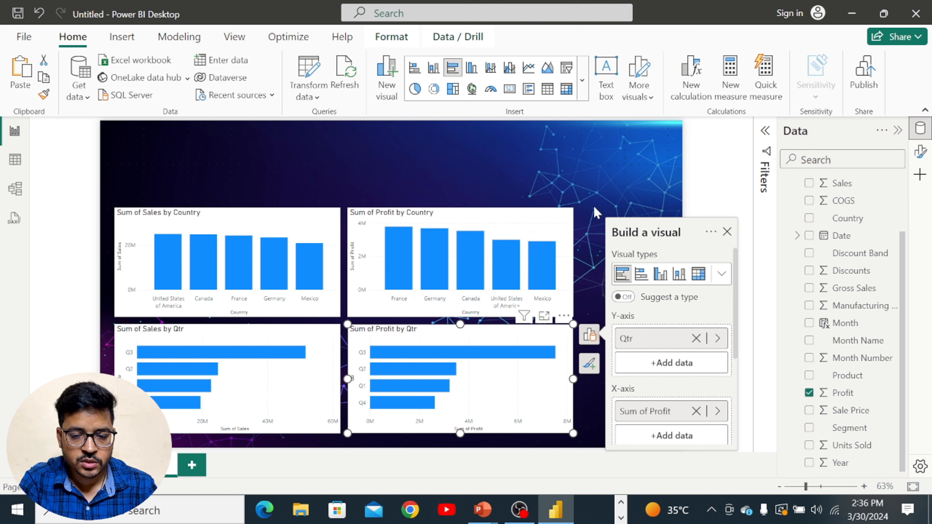
key(Escape)
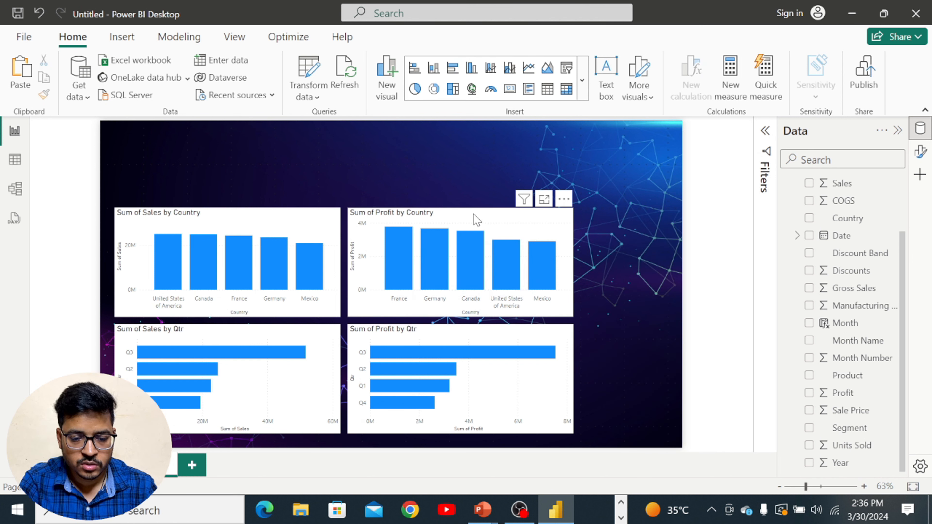
Change the Profit by Qtr visual to a stacked column chart
click(384, 221)
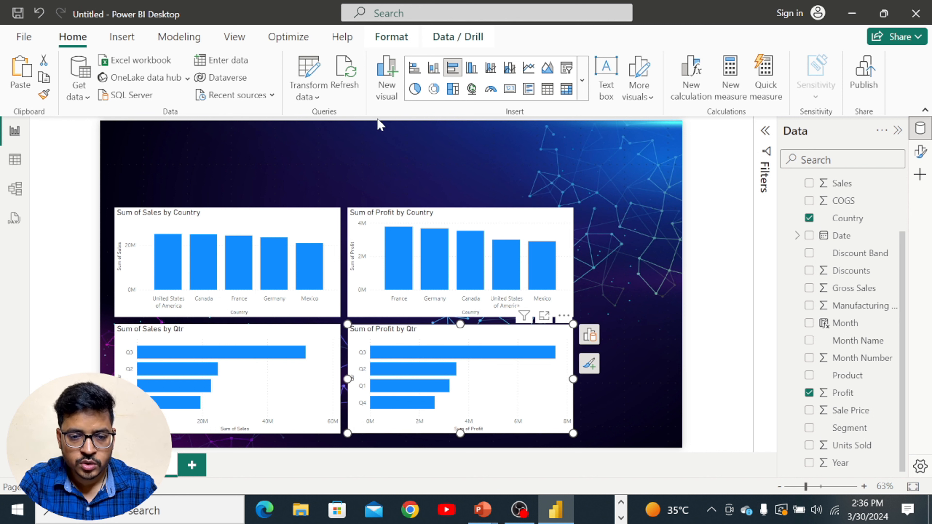
click(432, 71)
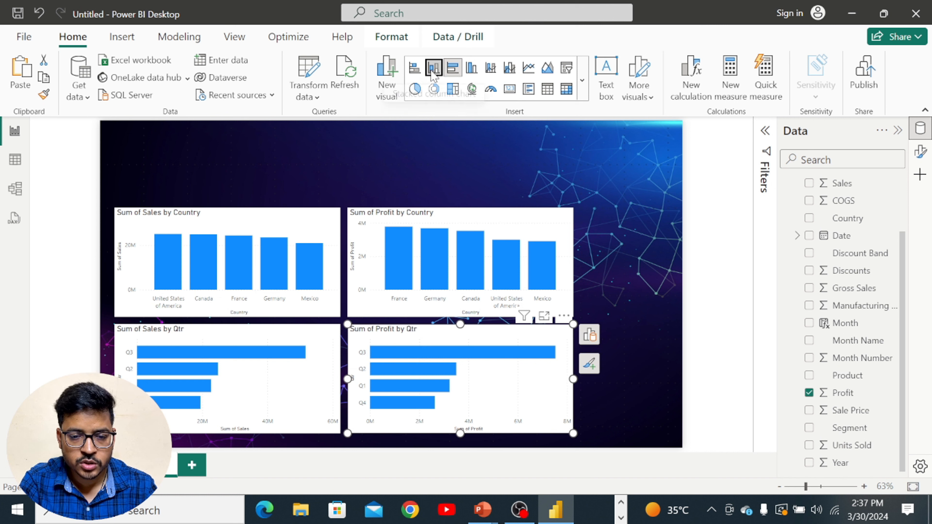
click(585, 92)
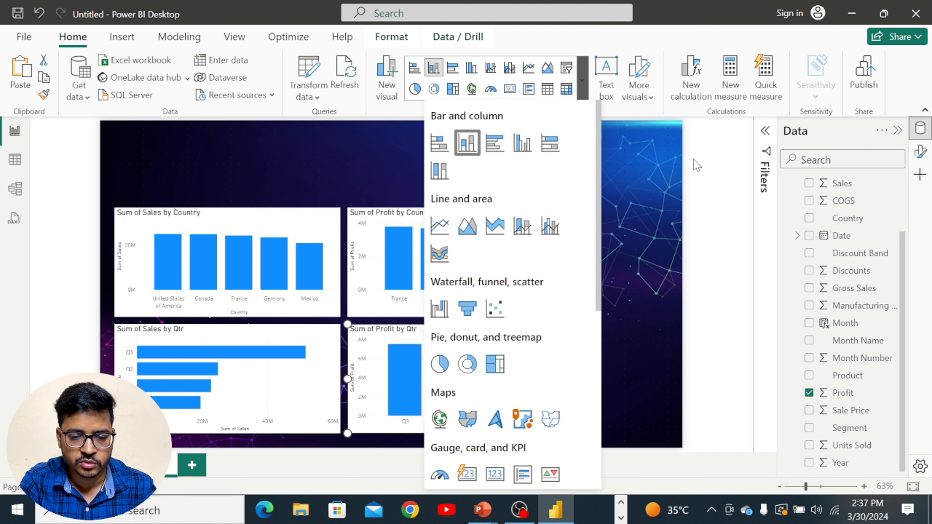
click(638, 209)
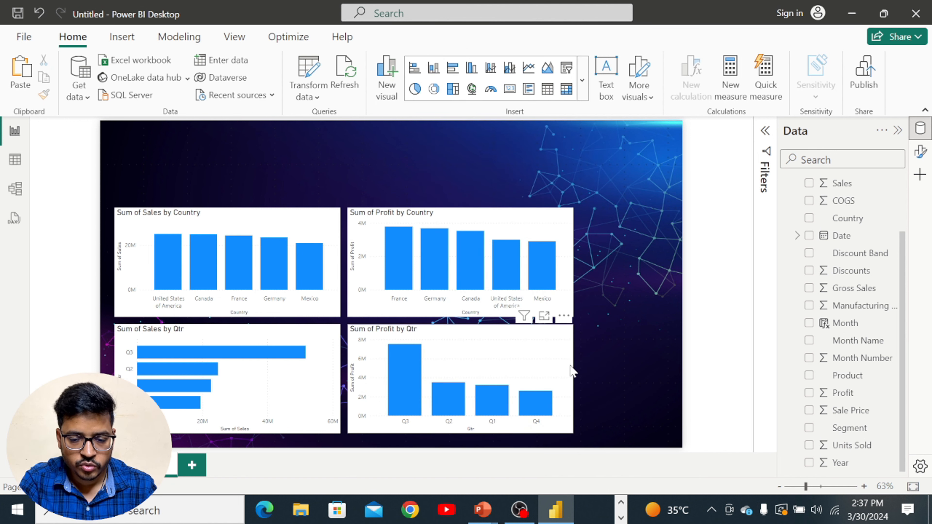
Make the Profit by Qtr chart tall and narrow along the page's right edge, and move Profit by Country down beside Sales by Qtr
click(571, 378)
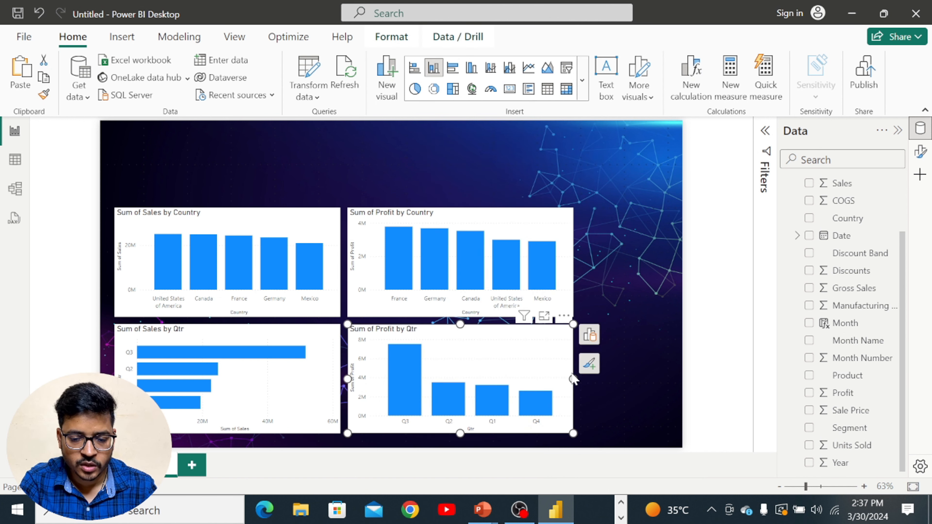
drag(571, 378, 463, 395)
drag(426, 336, 662, 356)
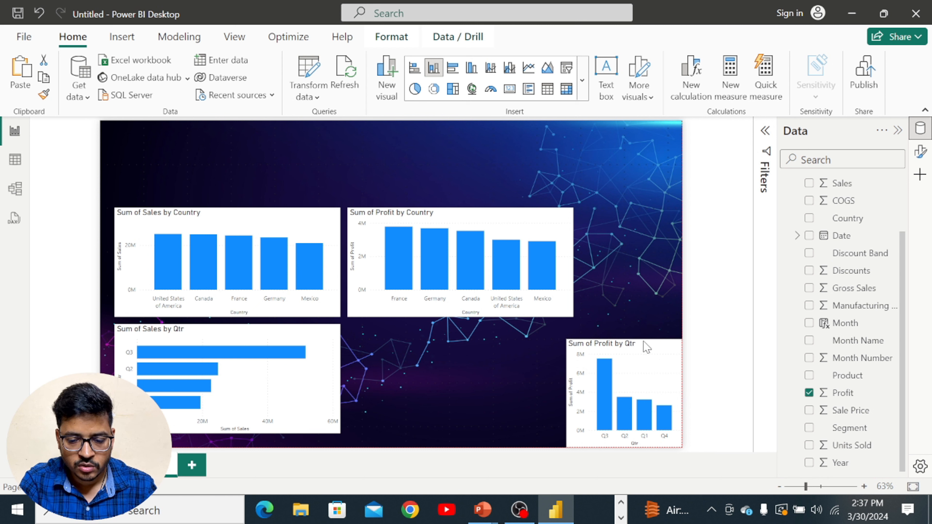
drag(644, 342, 621, 212)
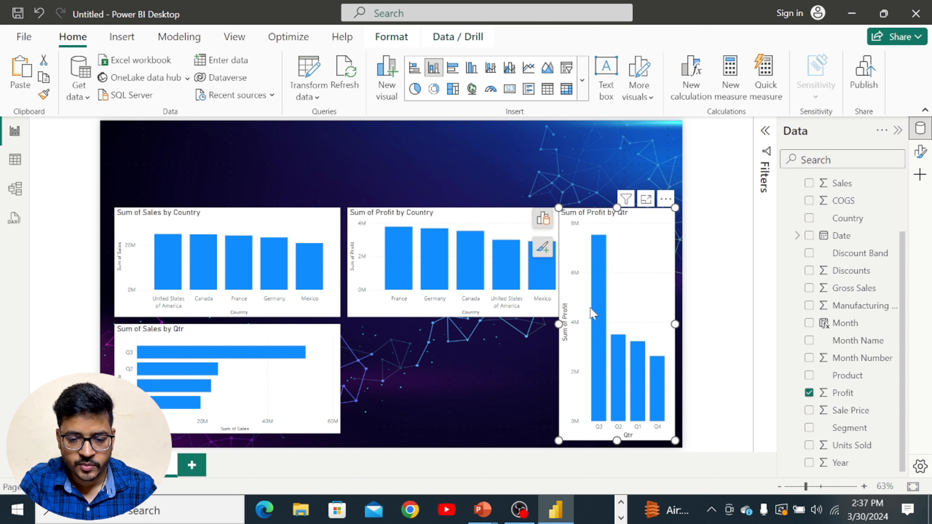
drag(555, 322, 581, 330)
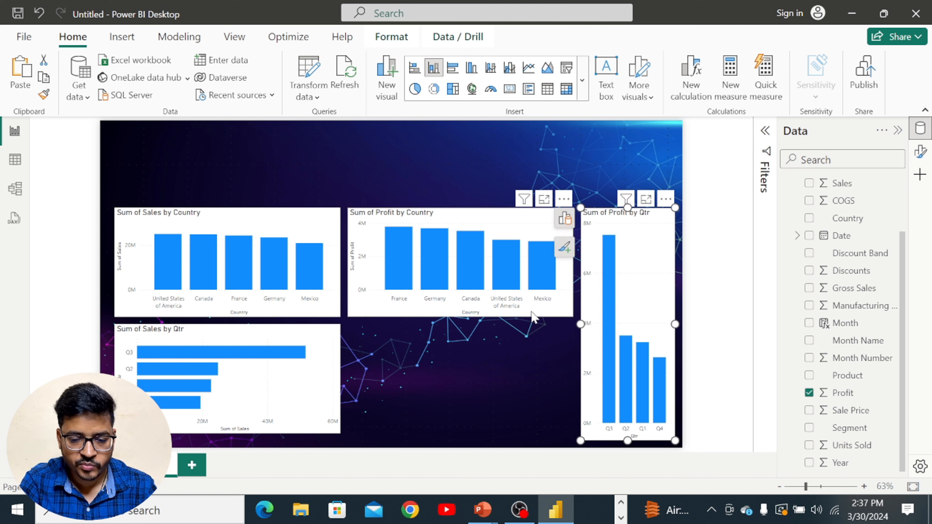
drag(459, 224, 462, 338)
click(515, 215)
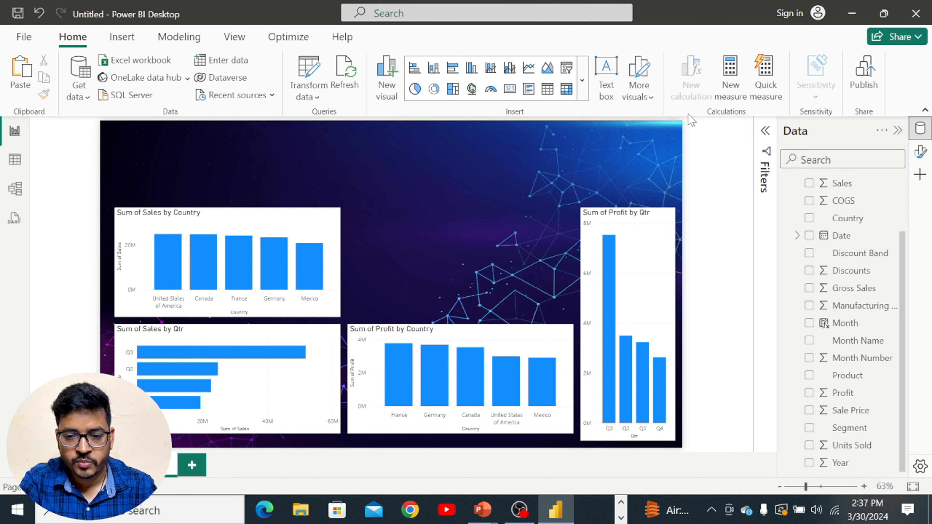
Insert a matrix visual and place it in the empty space directly above the Profit by Country chart
click(583, 81)
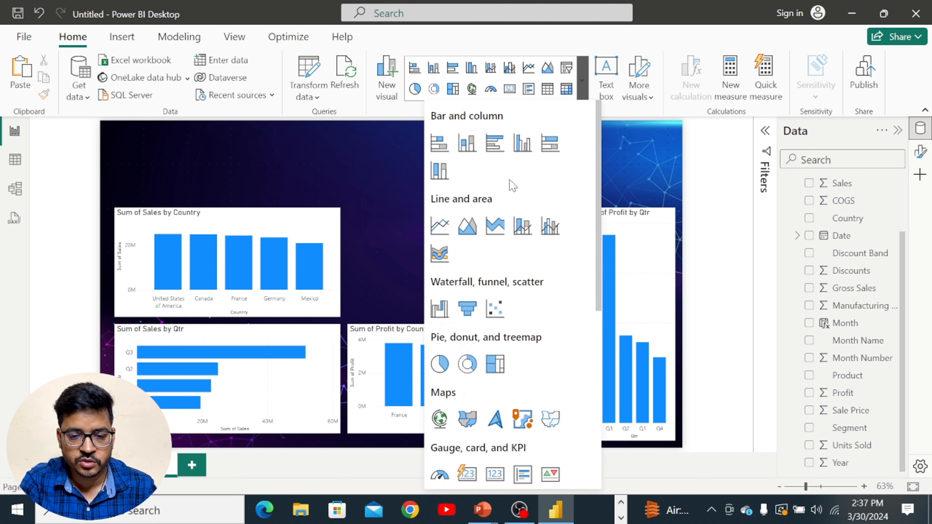
scroll(537, 288, down, 4)
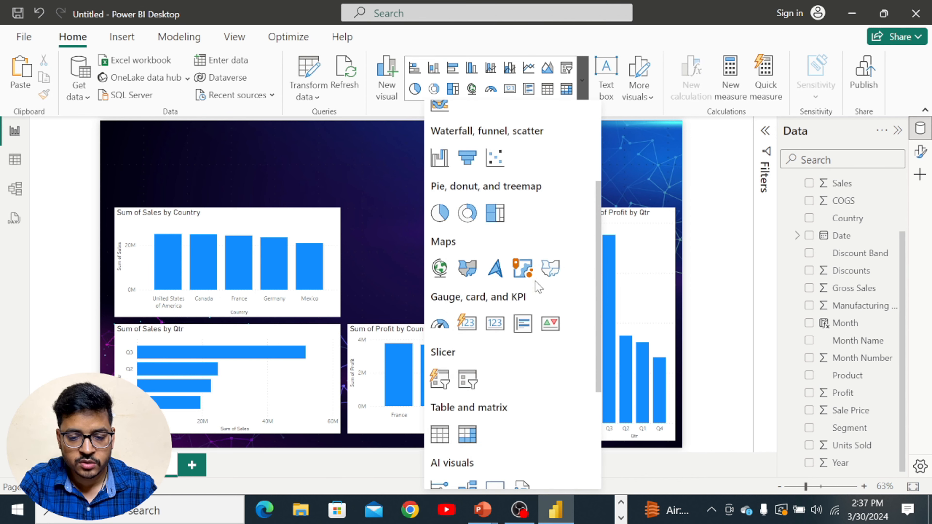
click(467, 433)
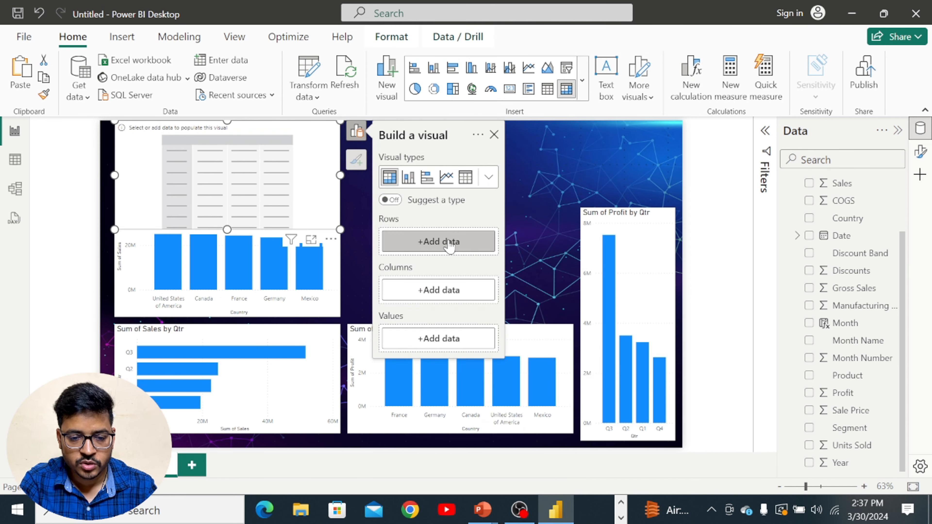
drag(322, 137, 591, 217)
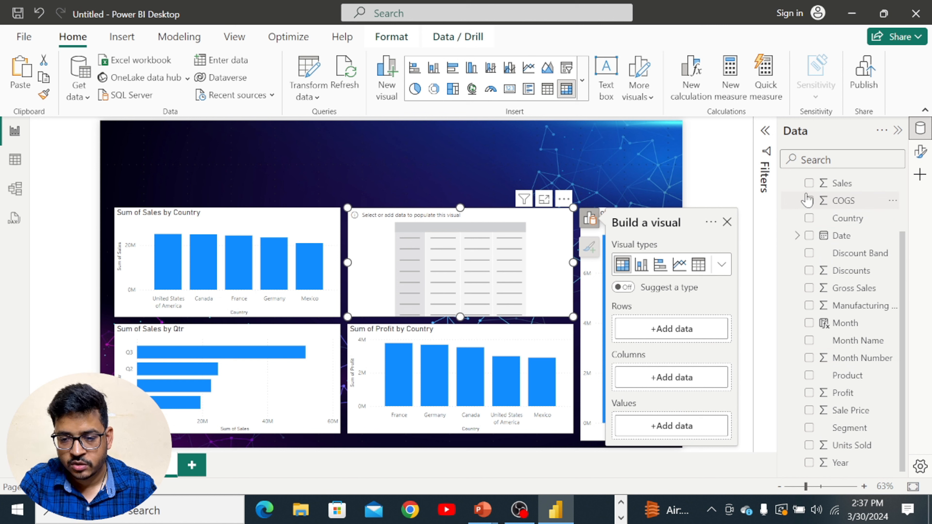
Fill the matrix with Qtr from Qtr_Status as rows and Sales, Profit and Units Sold from Sheet1 as values
scroll(812, 212, up, 2)
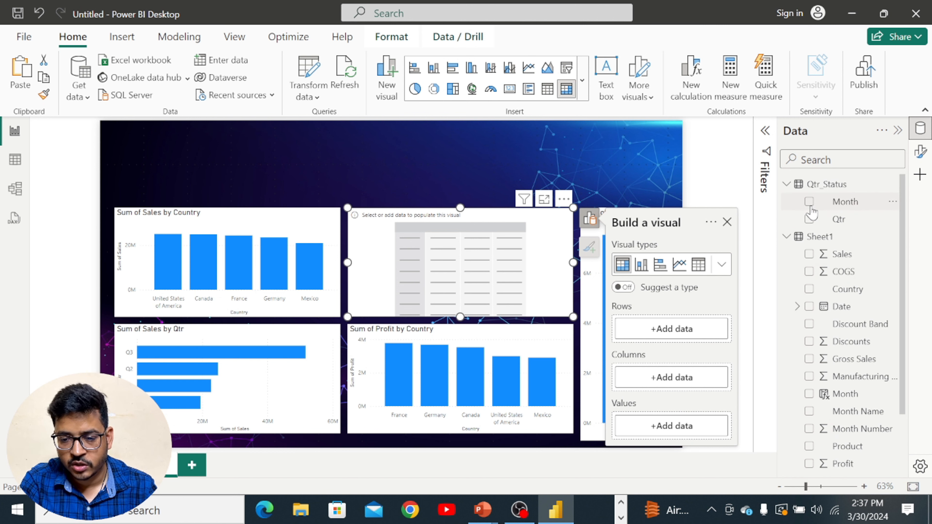
click(809, 220)
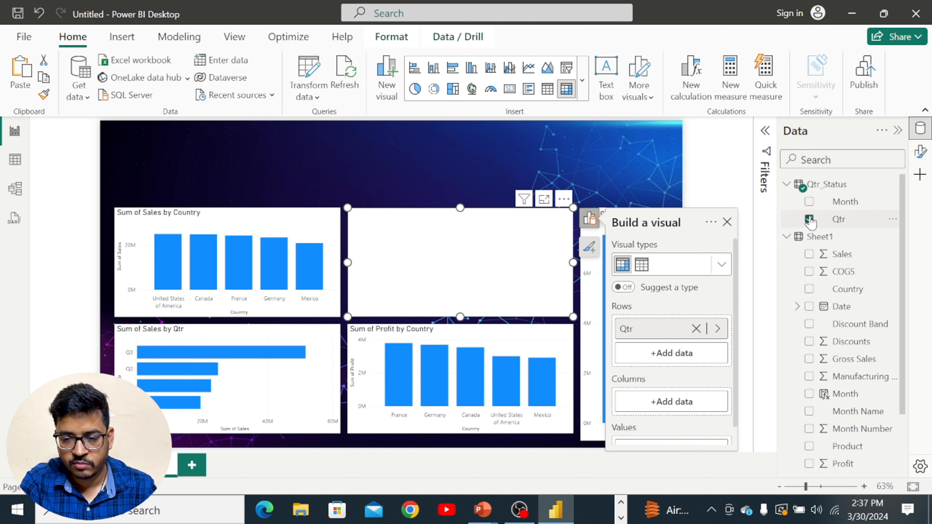
click(809, 255)
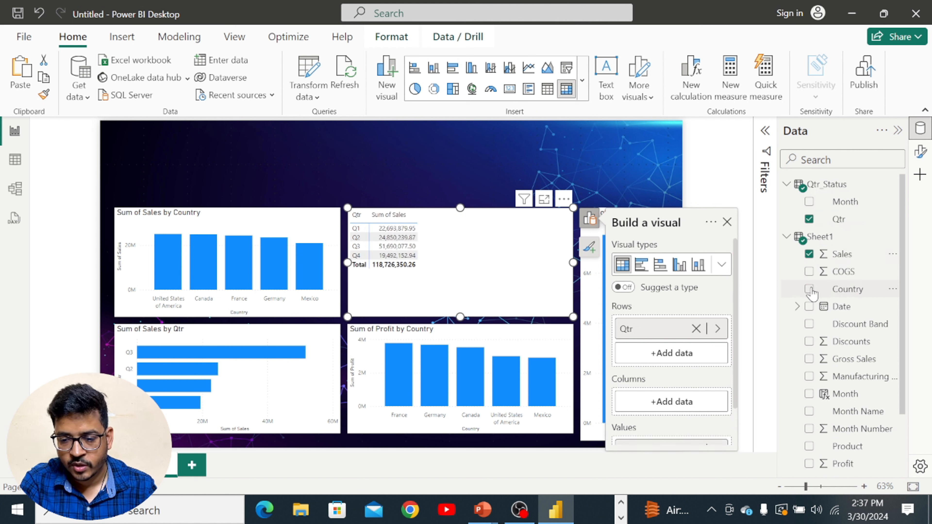
scroll(825, 319, down, 3)
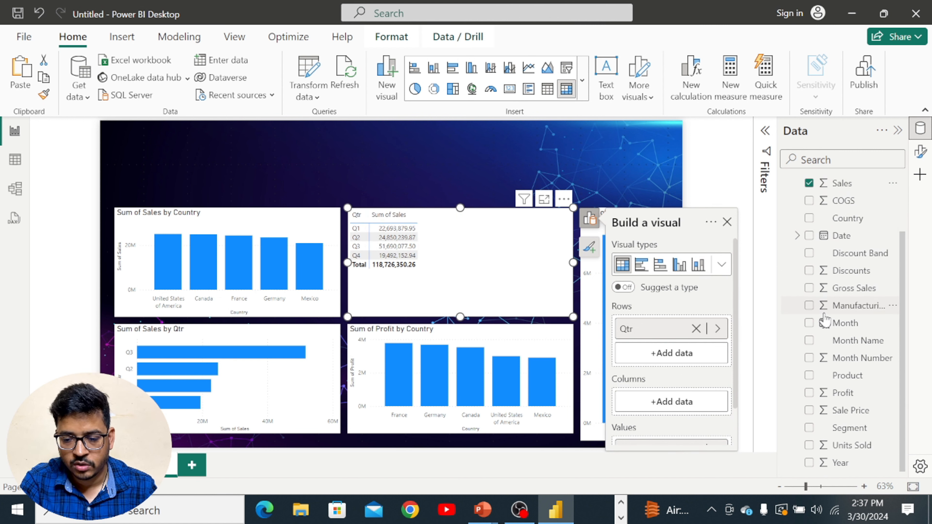
click(808, 393)
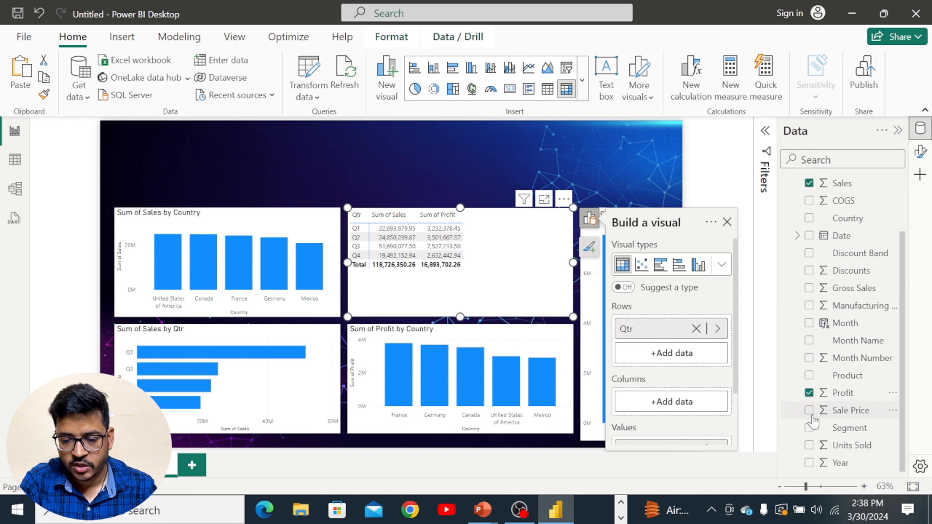
click(809, 445)
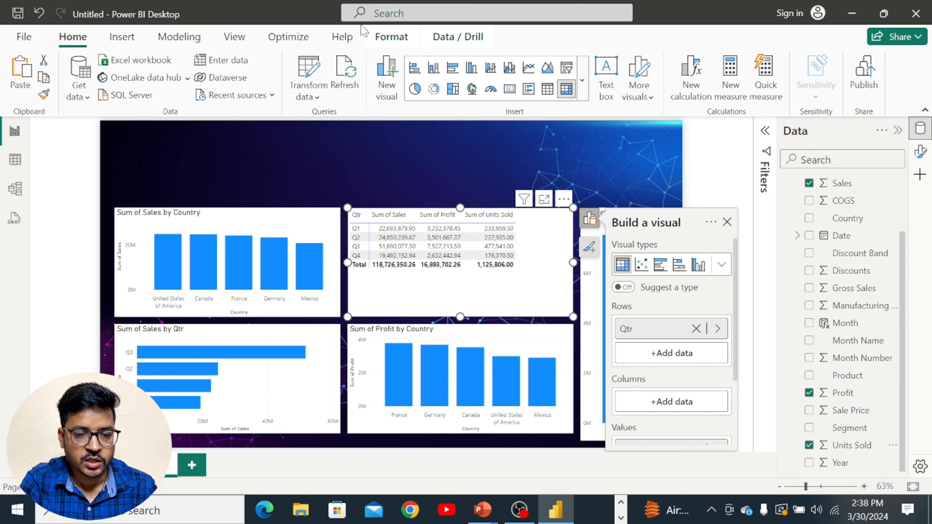
click(391, 36)
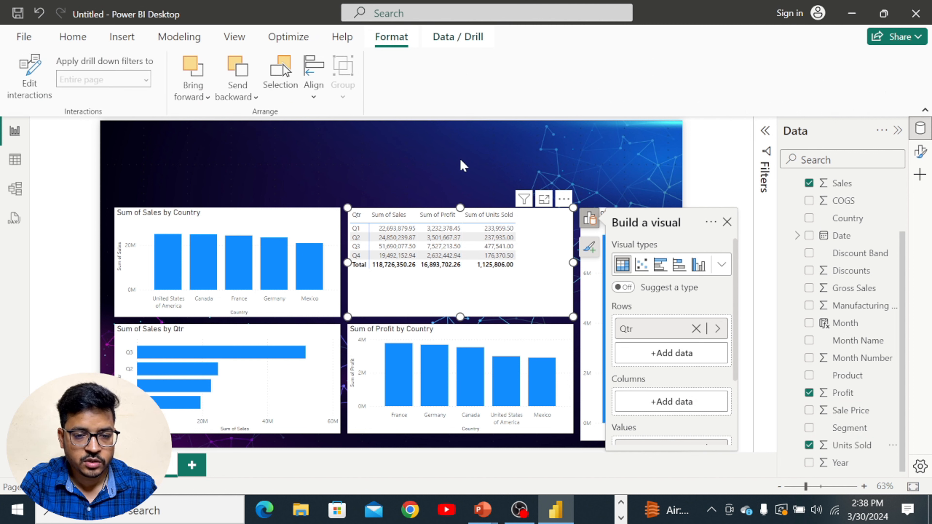
click(71, 46)
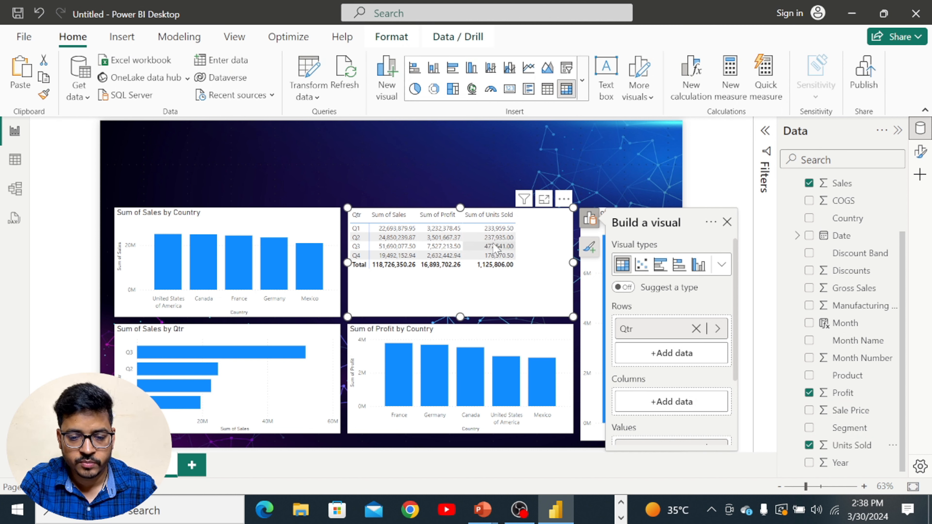
Customize the current report theme, changing the general text font family to Calibri
click(234, 36)
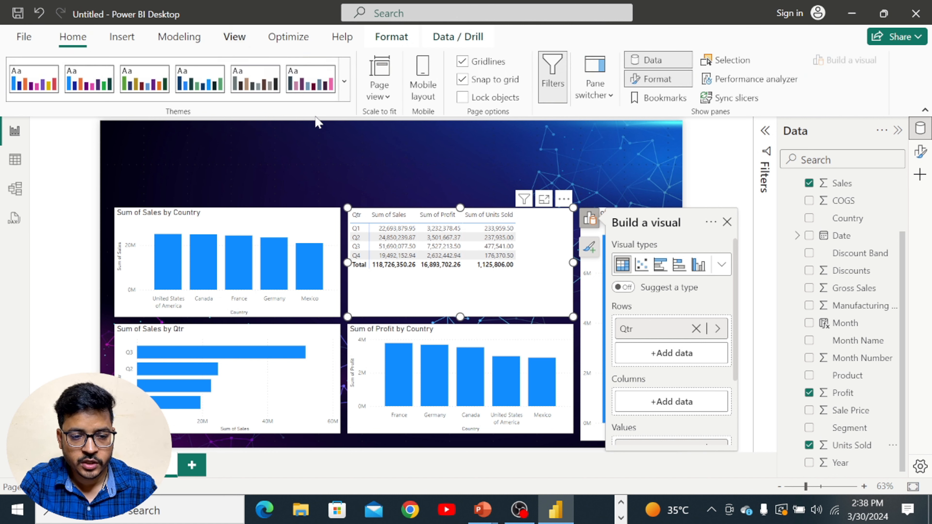
click(347, 92)
scroll(198, 292, down, 4)
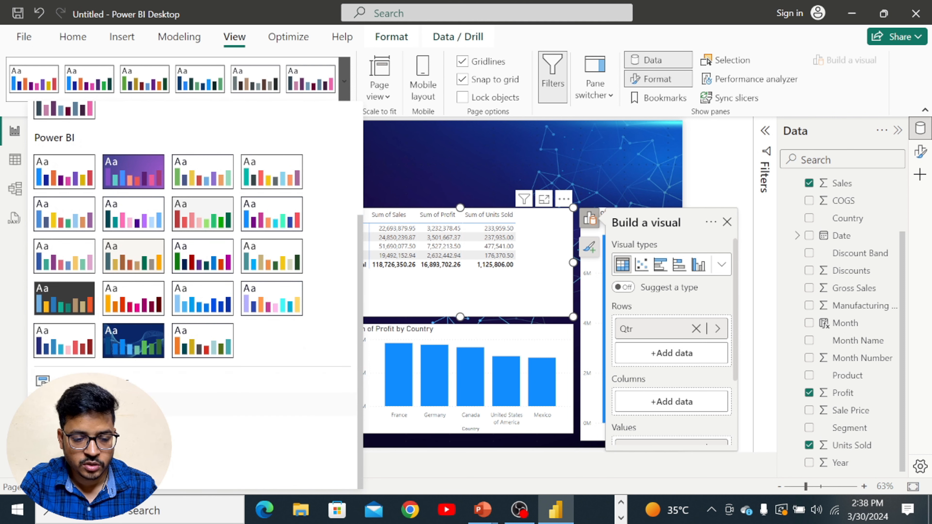
click(220, 428)
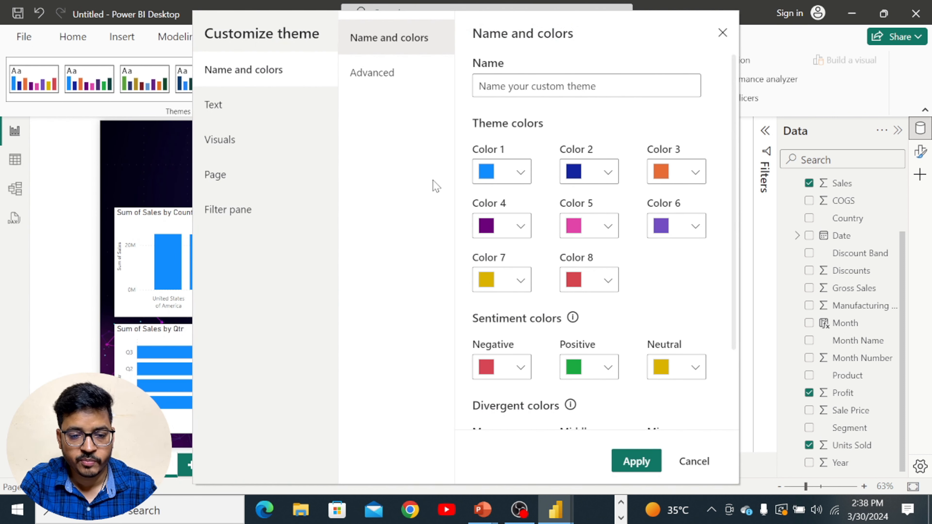
click(270, 107)
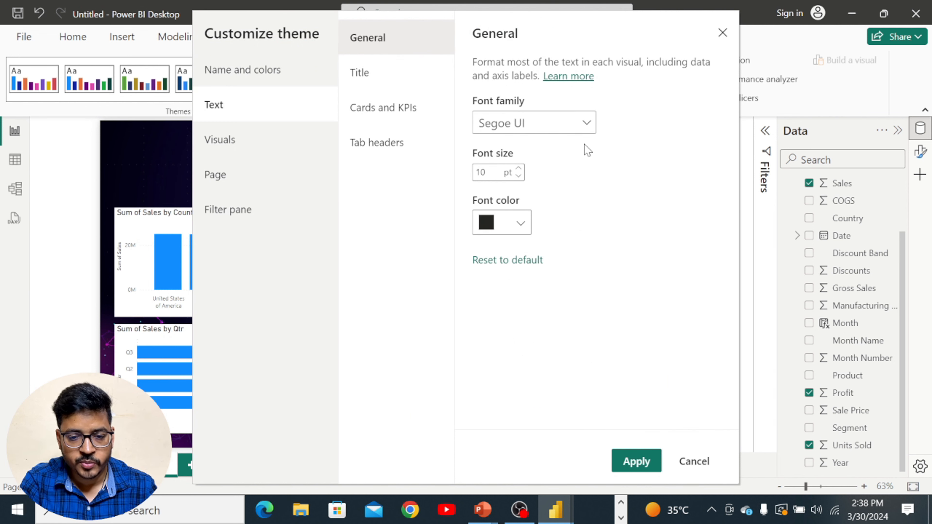
click(587, 125)
scroll(555, 212, up, 5)
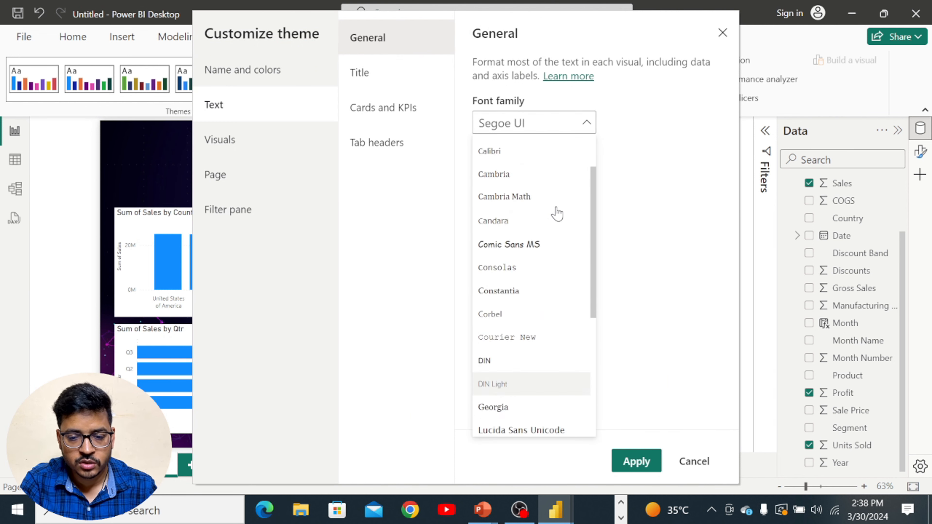
click(510, 220)
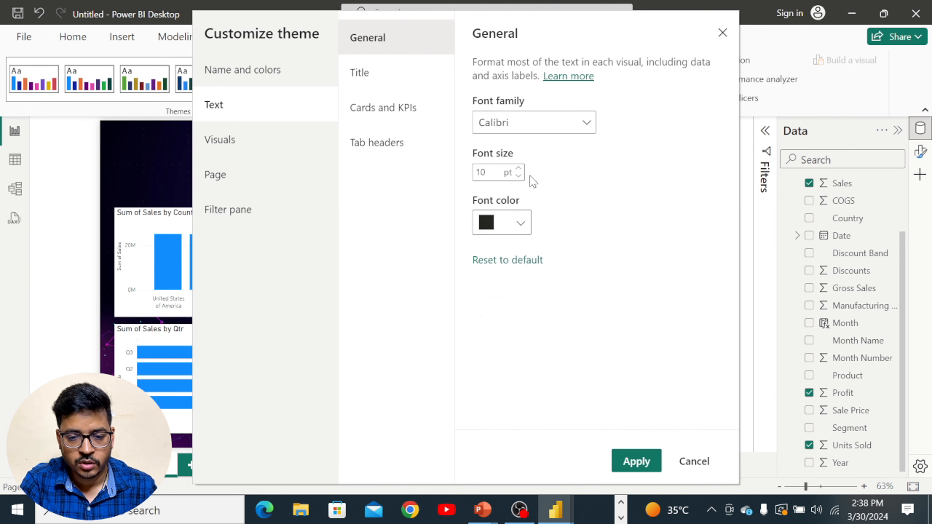
Set the theme's general text size to 20 pt and apply the theme changes
click(496, 170)
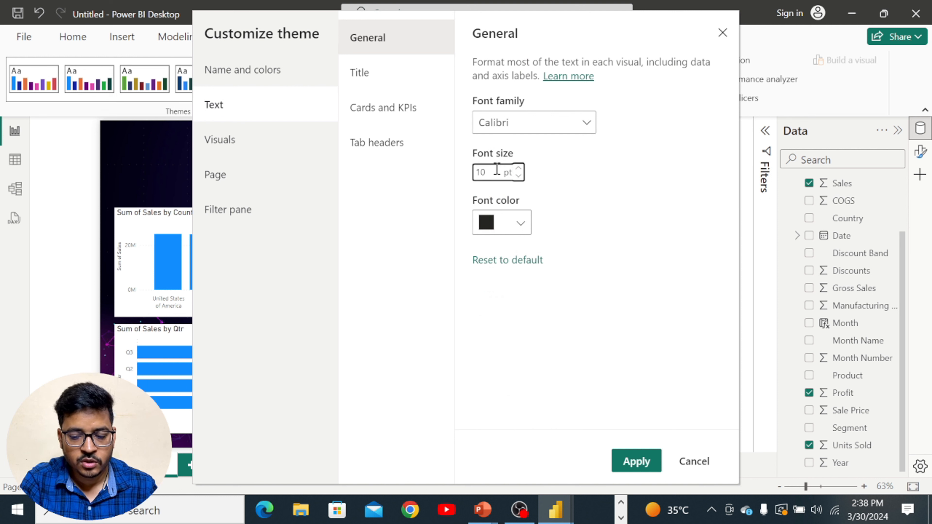
key(BackSpace)
key(BackSpace)
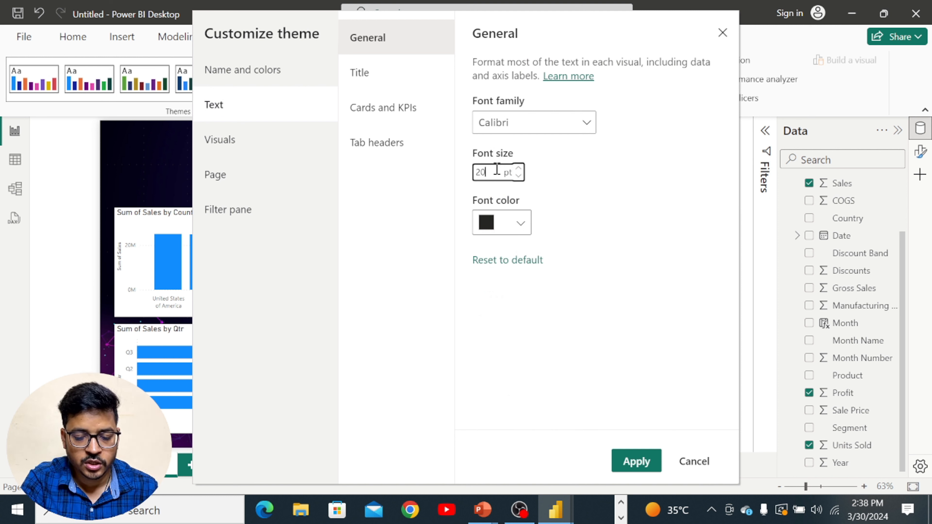
click(638, 466)
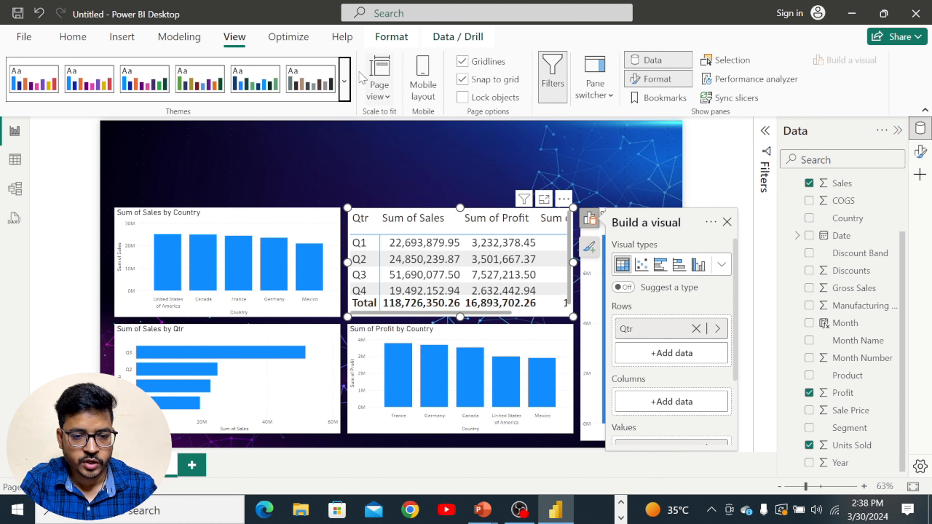
Customize the current theme again, setting the general text size to 18 pt, and apply it
click(344, 81)
scroll(144, 307, down, 5)
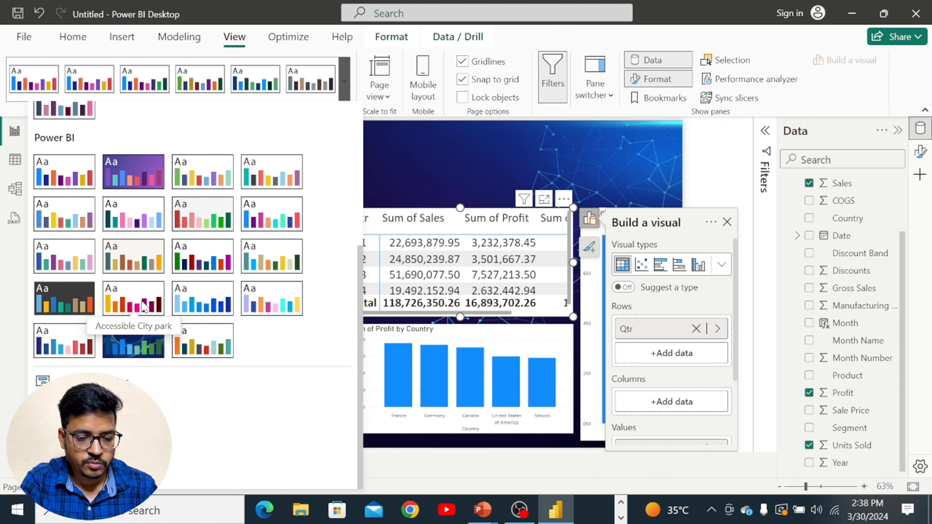
click(110, 428)
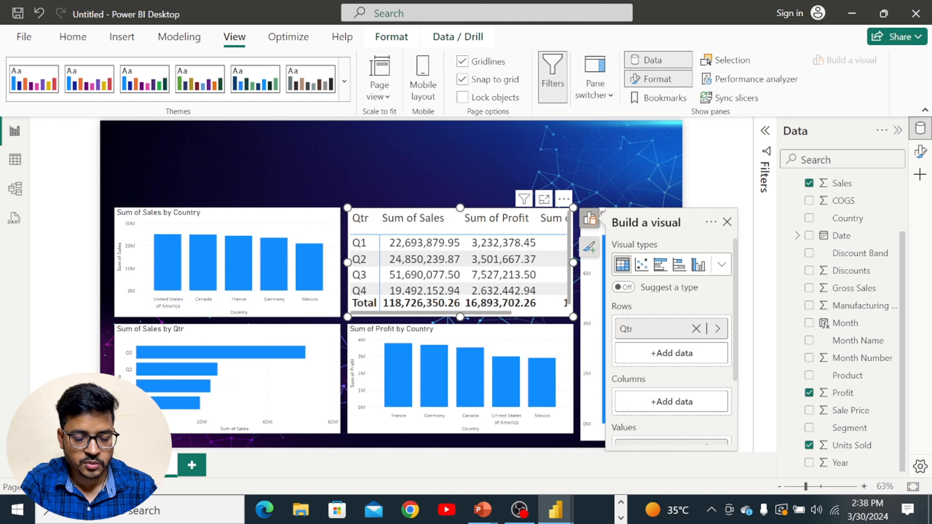
click(235, 107)
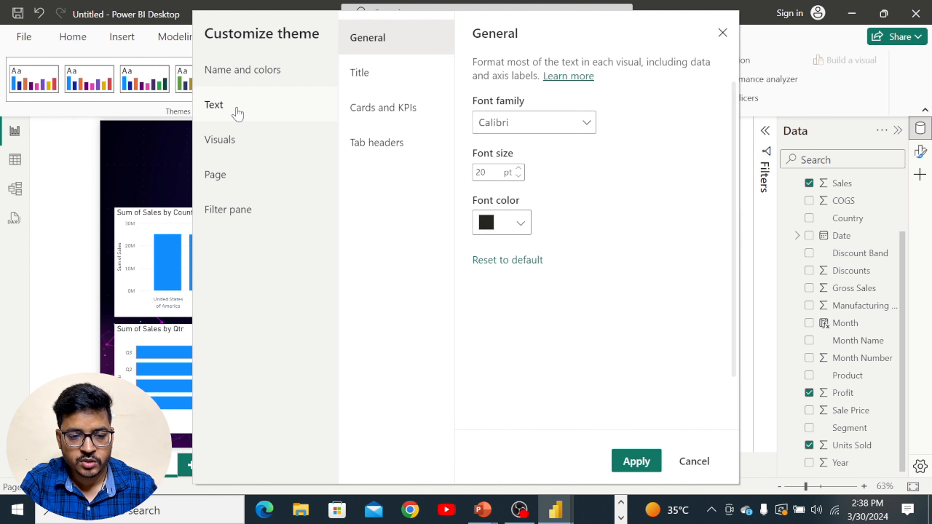
double_click(477, 173)
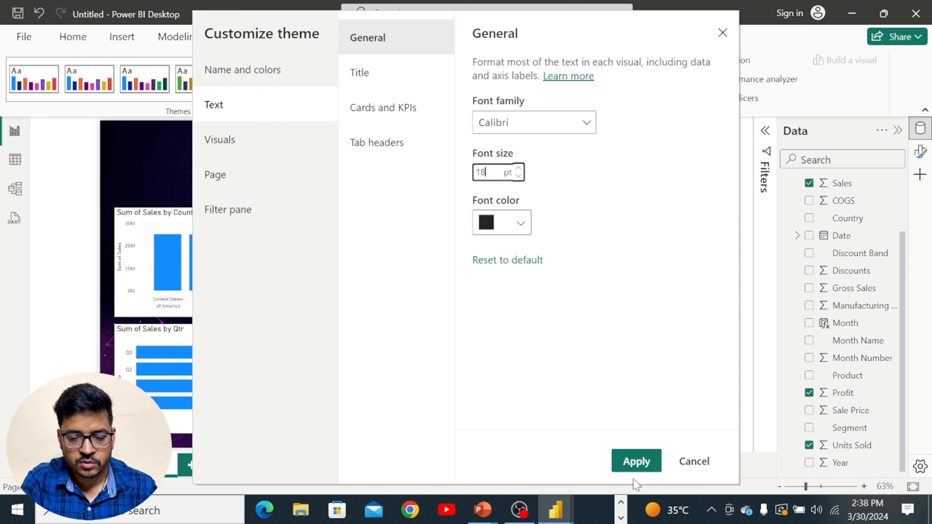
click(637, 467)
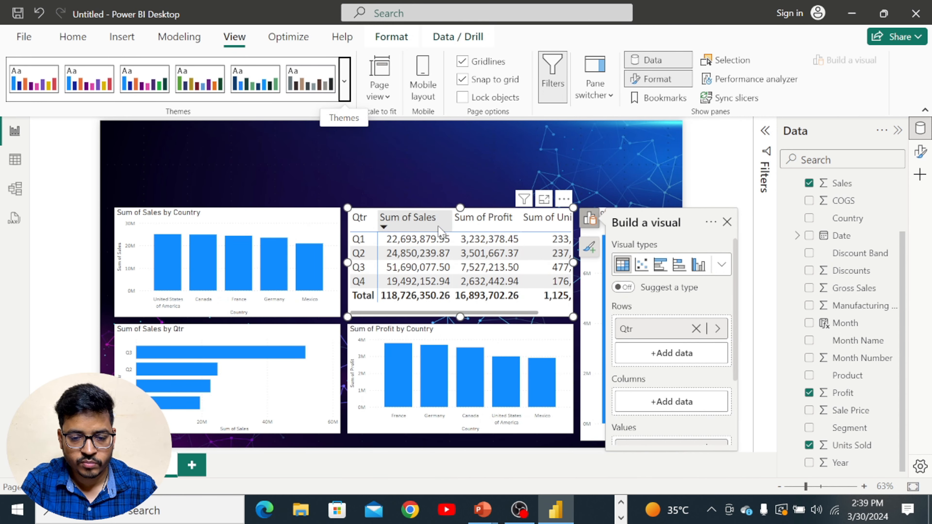
Reduce the current theme's general text size to 13 pt and apply the change
click(344, 81)
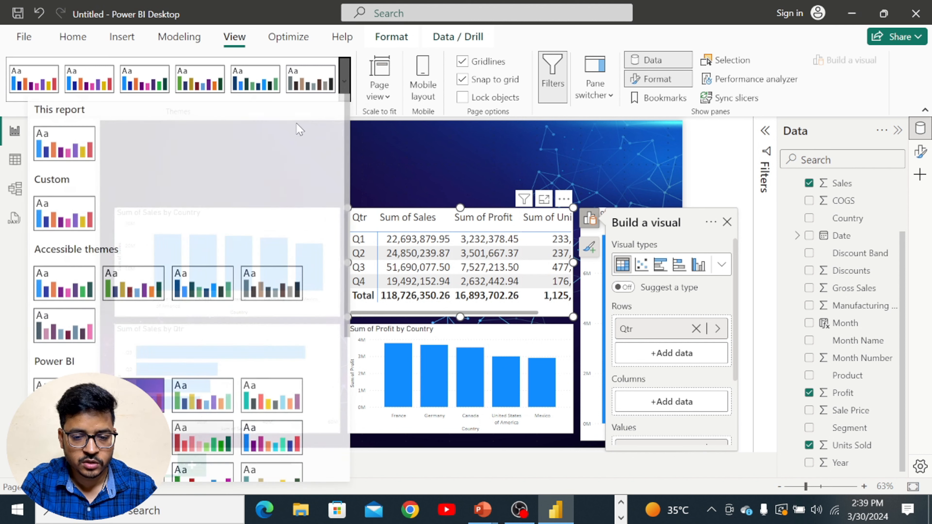
scroll(135, 303, down, 5)
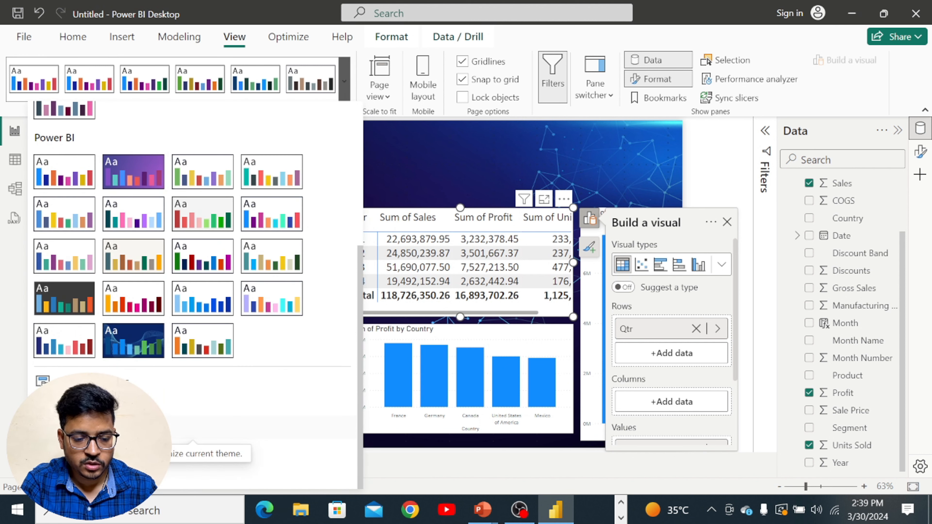
click(110, 426)
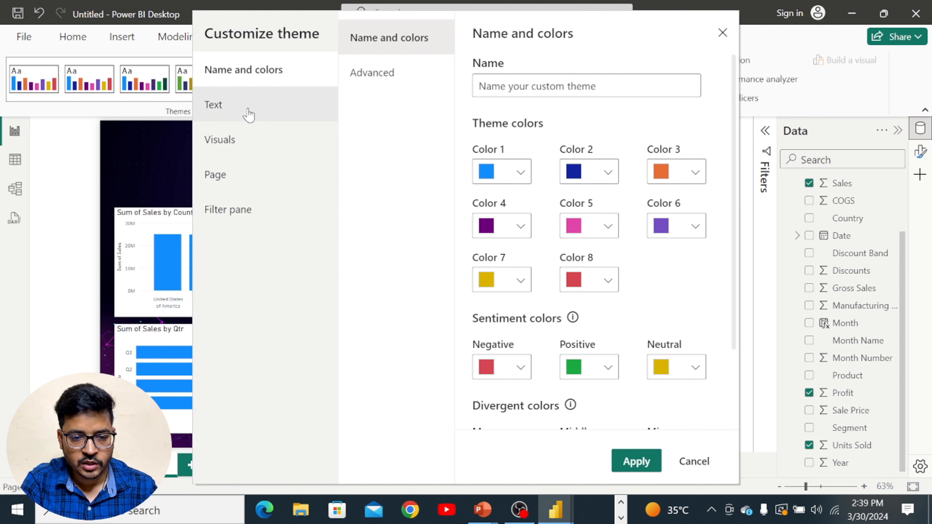
click(228, 114)
click(489, 173)
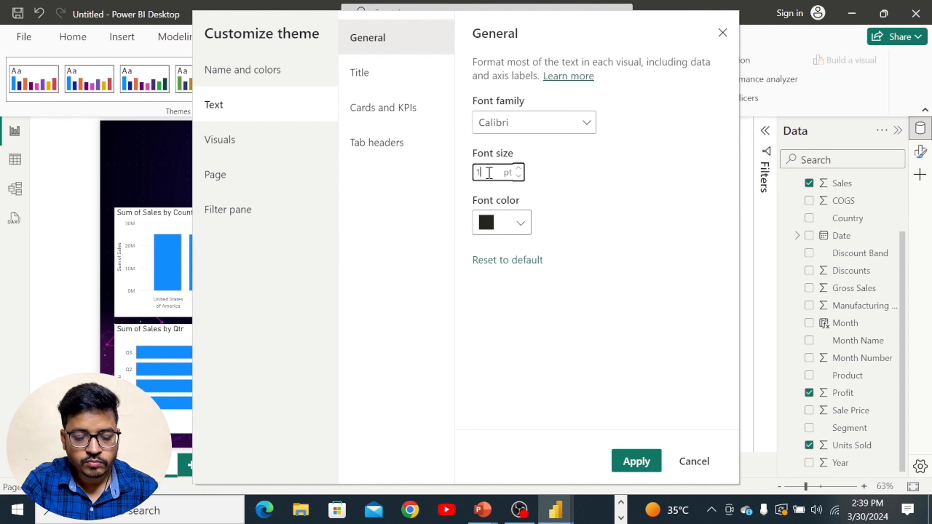
click(626, 464)
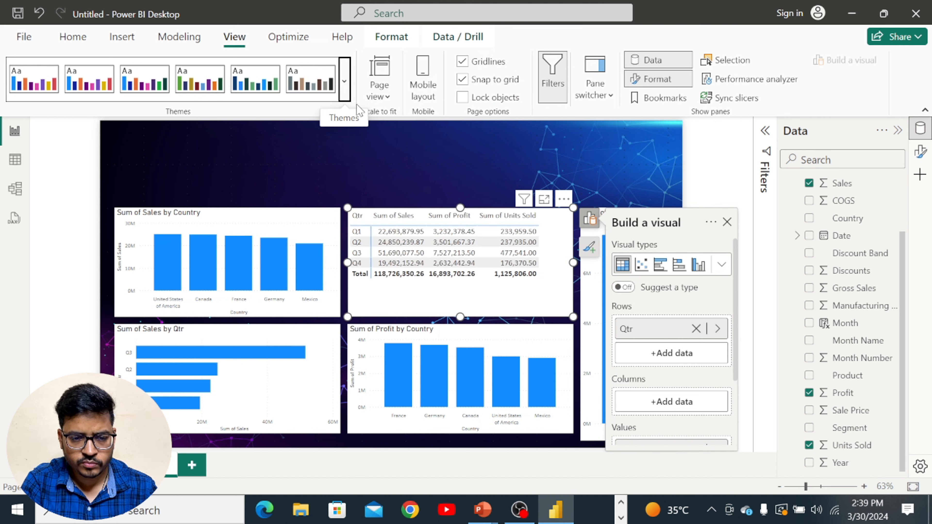
Customize the current theme again, raising the general text size to 15 pt, and apply the change
click(344, 82)
scroll(165, 321, down, 5)
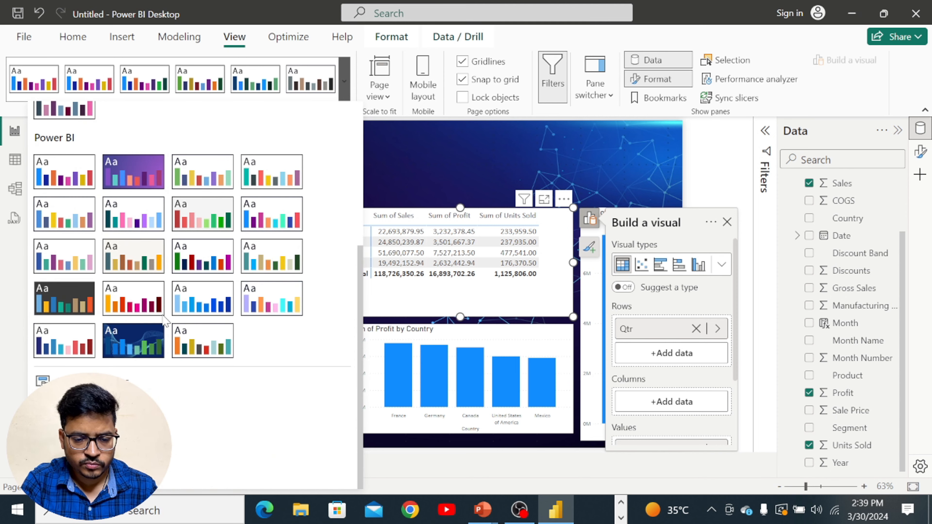
click(117, 428)
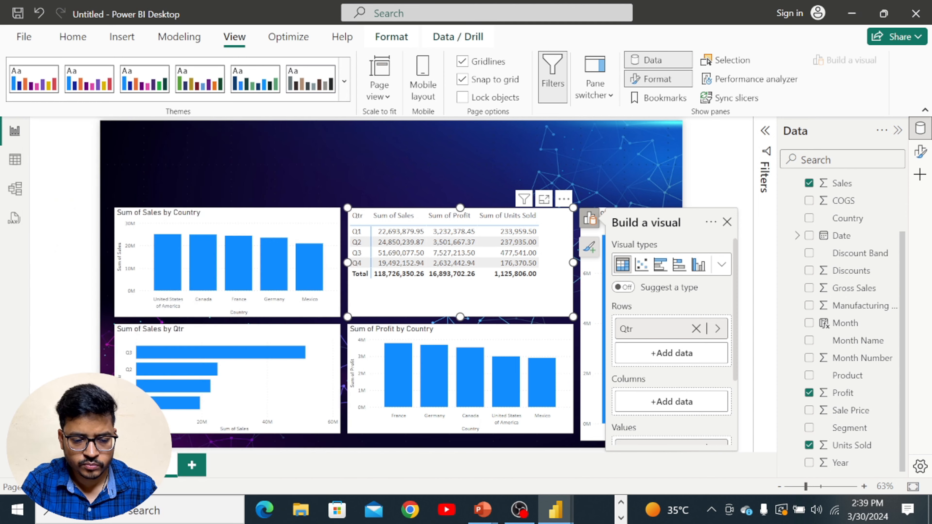
click(245, 110)
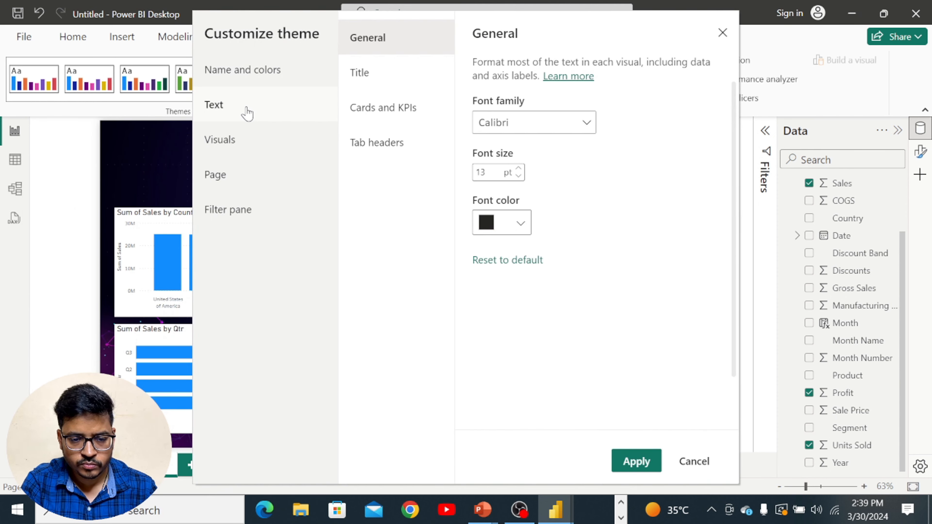
click(520, 168)
click(520, 168)
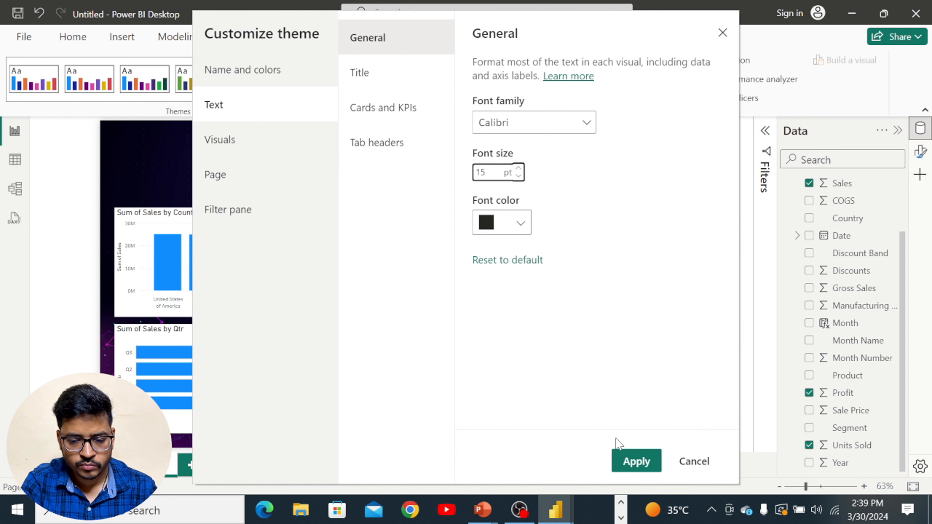
click(625, 460)
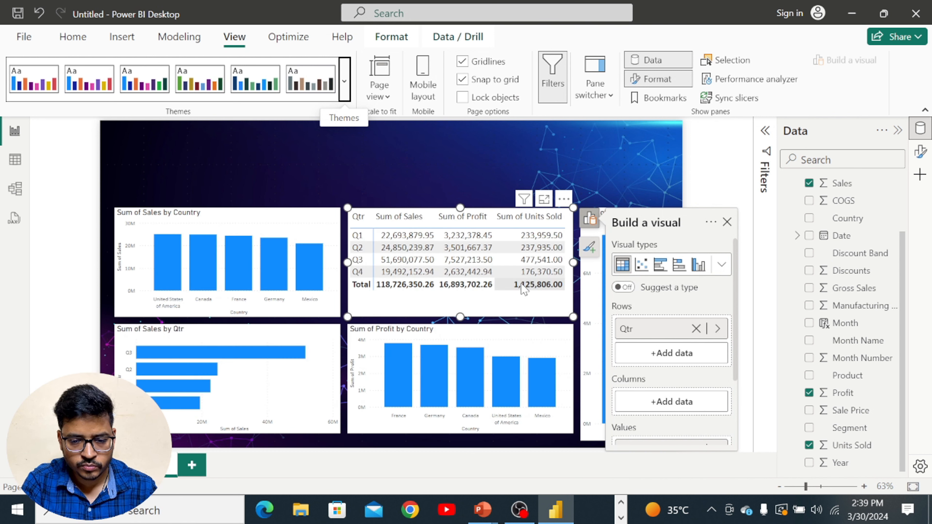
click(664, 186)
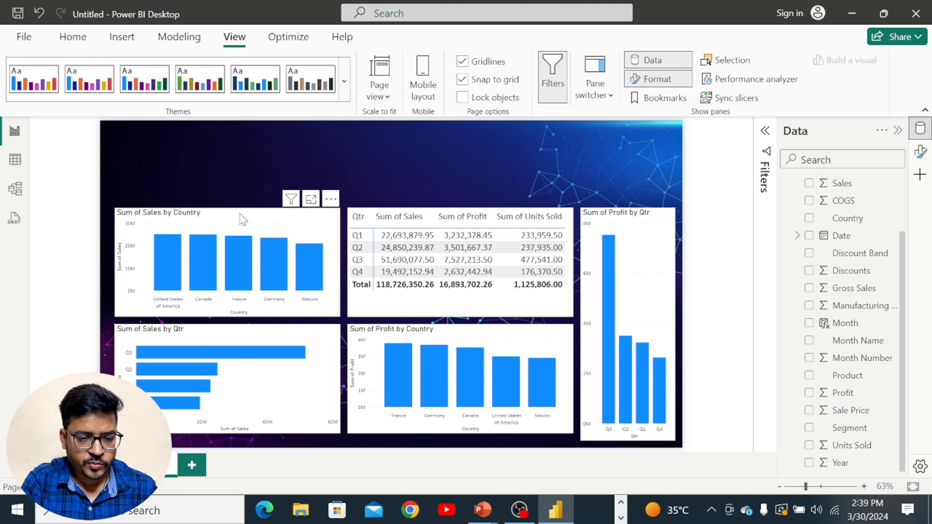
With no visual selected, insert a standard slicer on the report page and populate it with the Qtr field from Qtr_Status
click(243, 218)
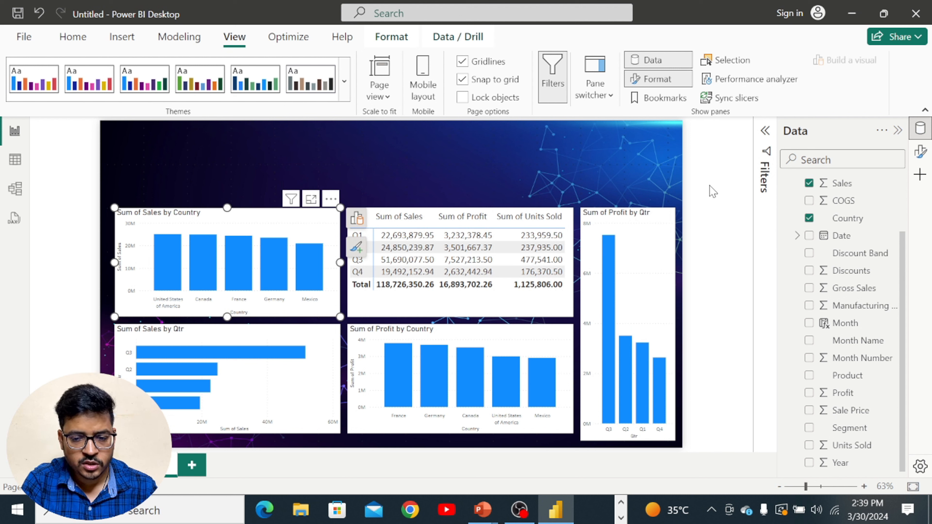
click(655, 193)
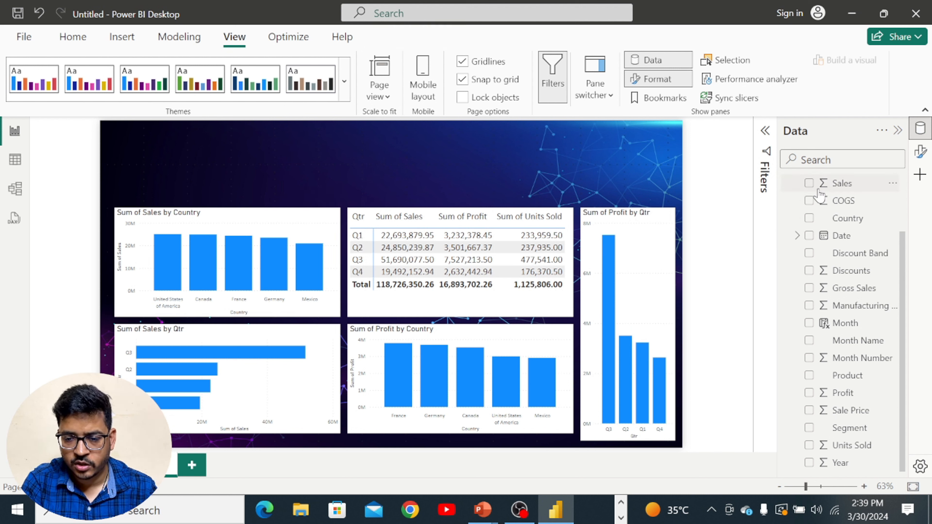
scroll(853, 251, up, 2)
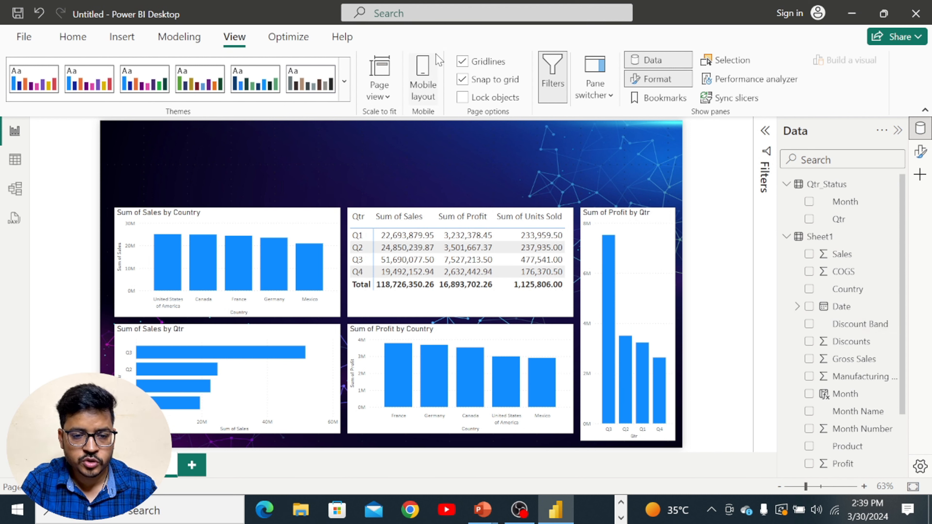
click(76, 39)
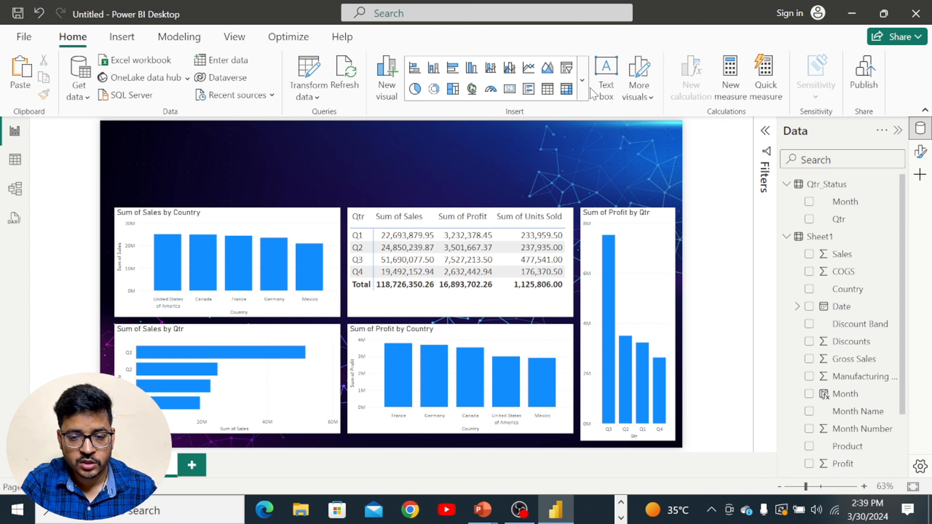
click(583, 81)
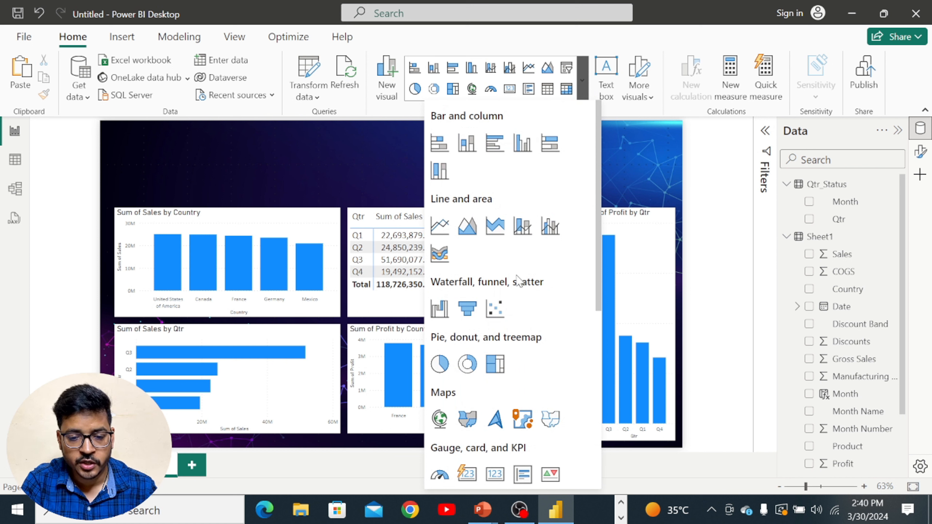
scroll(553, 313, down, 3)
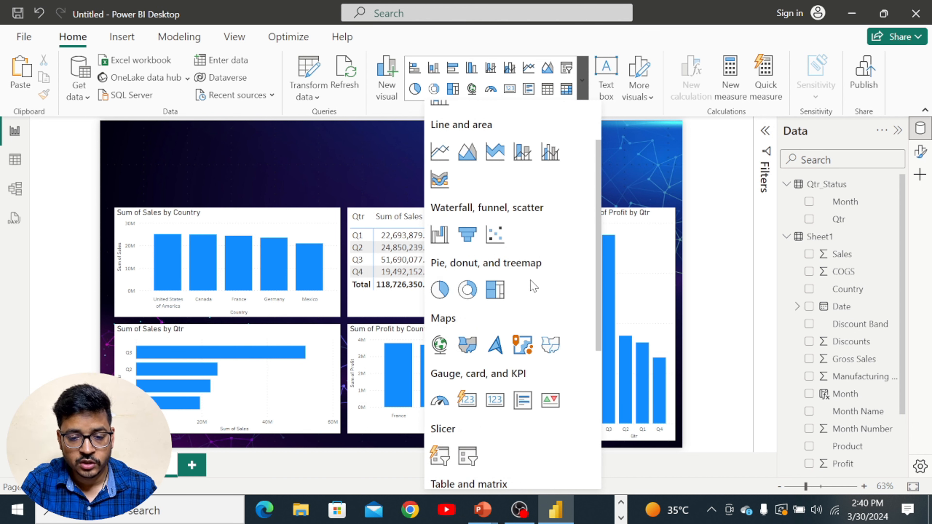
scroll(532, 286, down, 3)
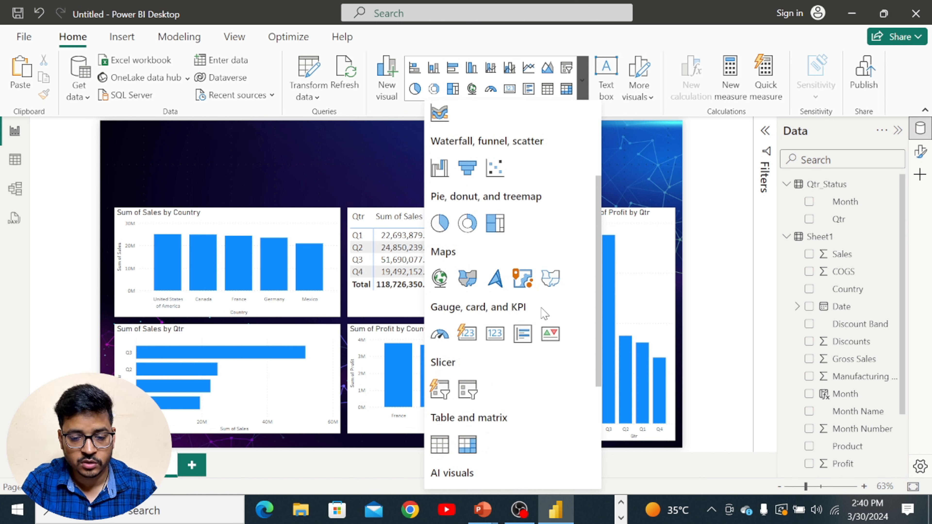
scroll(544, 313, down, 3)
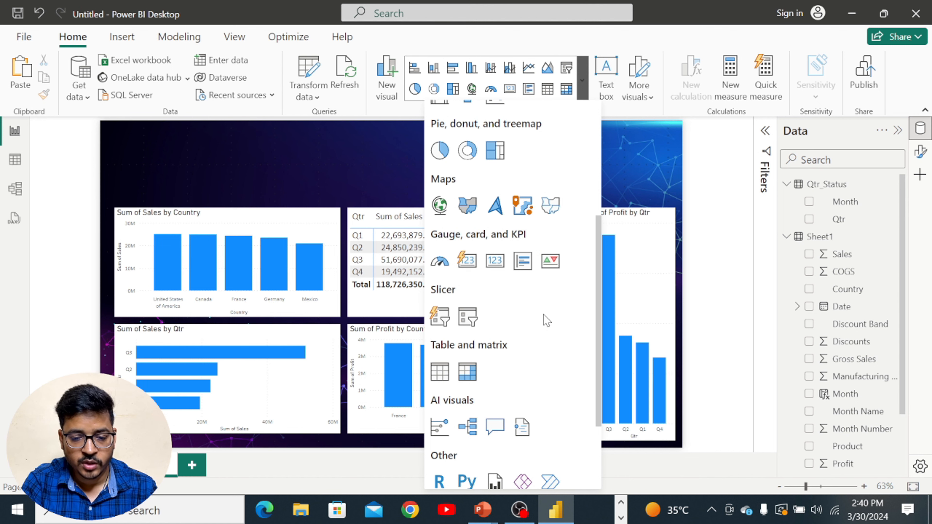
scroll(546, 321, down, 2)
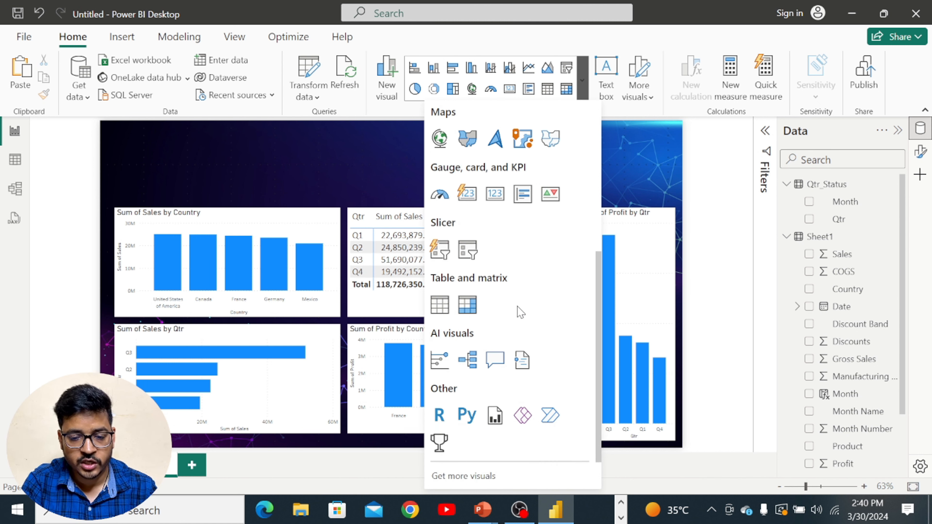
scroll(519, 312, down, 2)
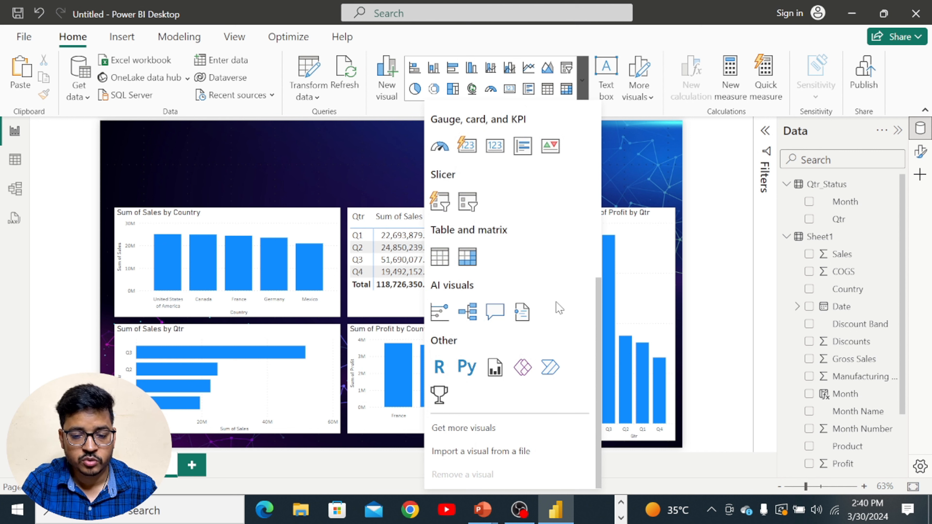
scroll(575, 284, up, 5)
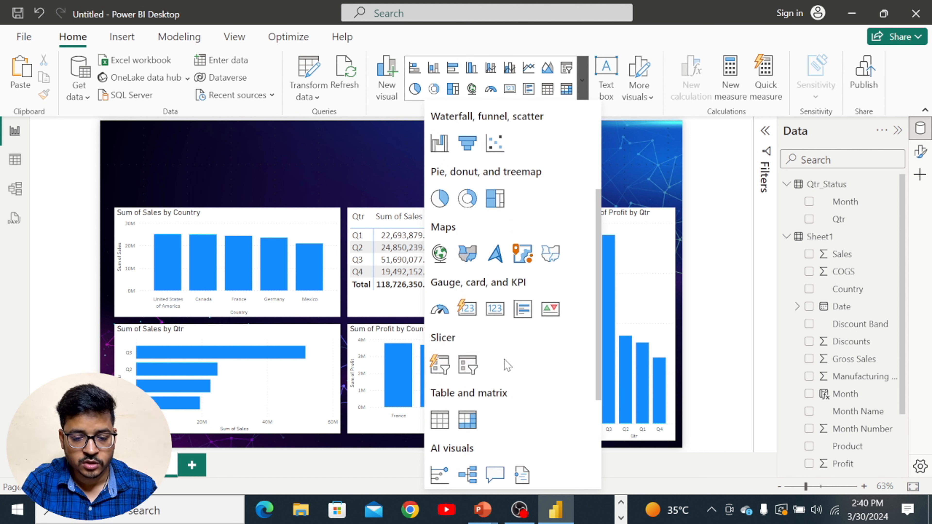
click(468, 365)
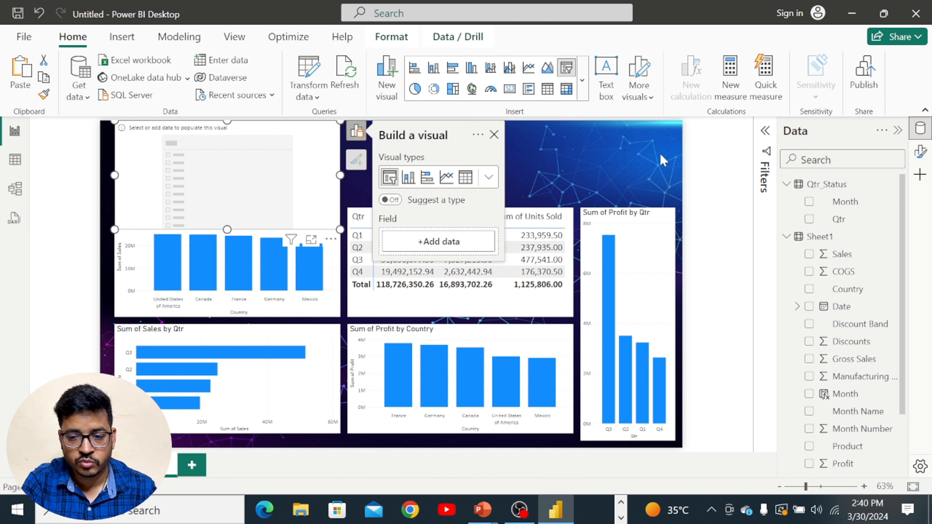
click(809, 221)
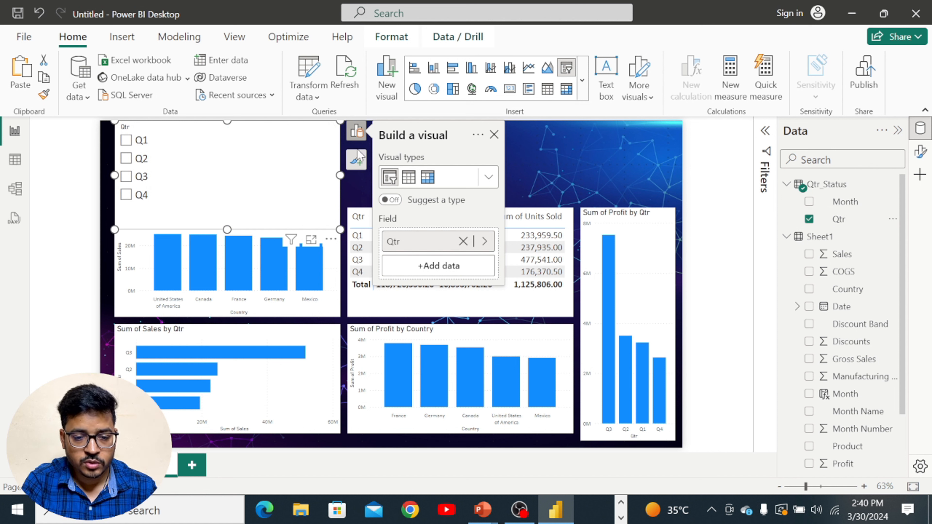
Change the Qtr slicer's style to Dropdown in its slicer settings
click(356, 157)
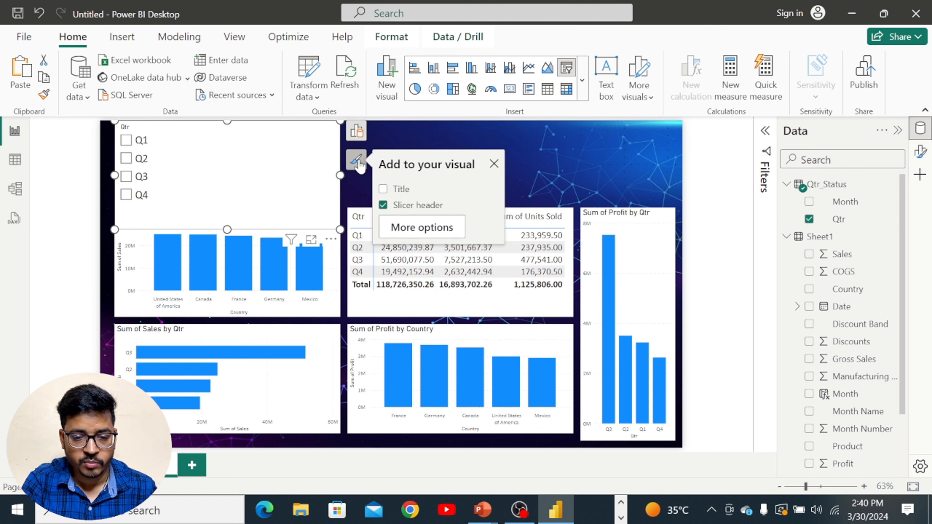
click(444, 236)
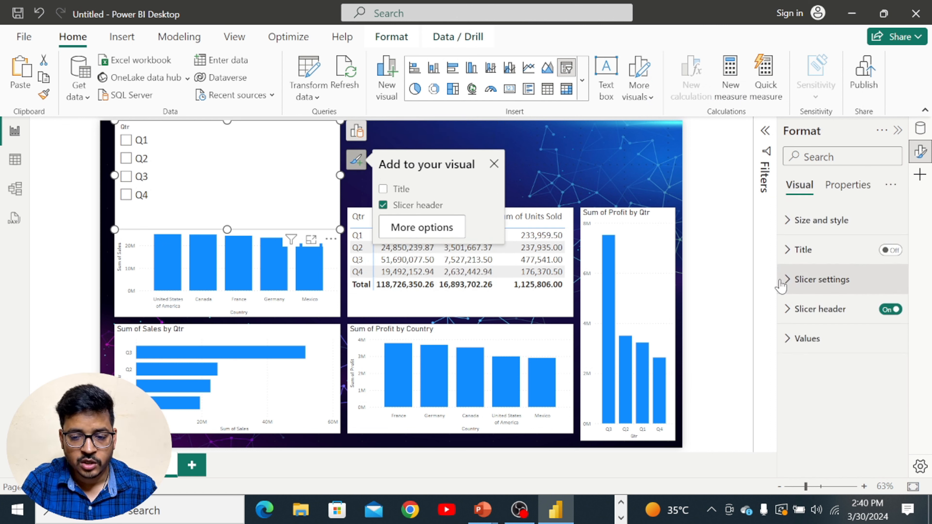
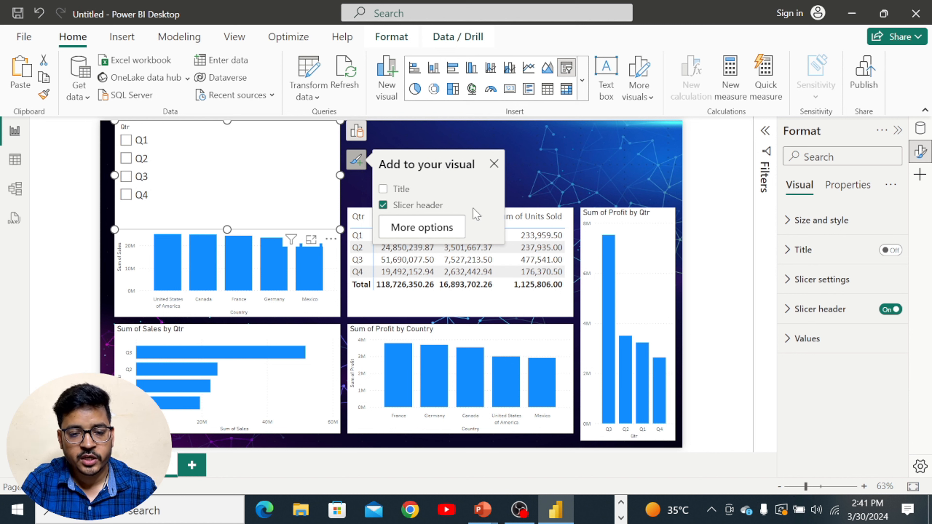
click(437, 228)
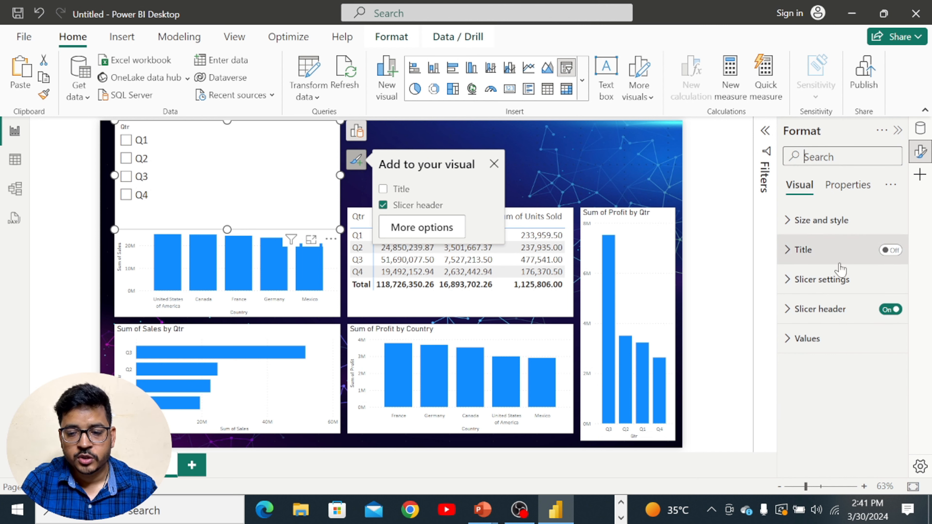
click(785, 279)
scroll(867, 392, down, 3)
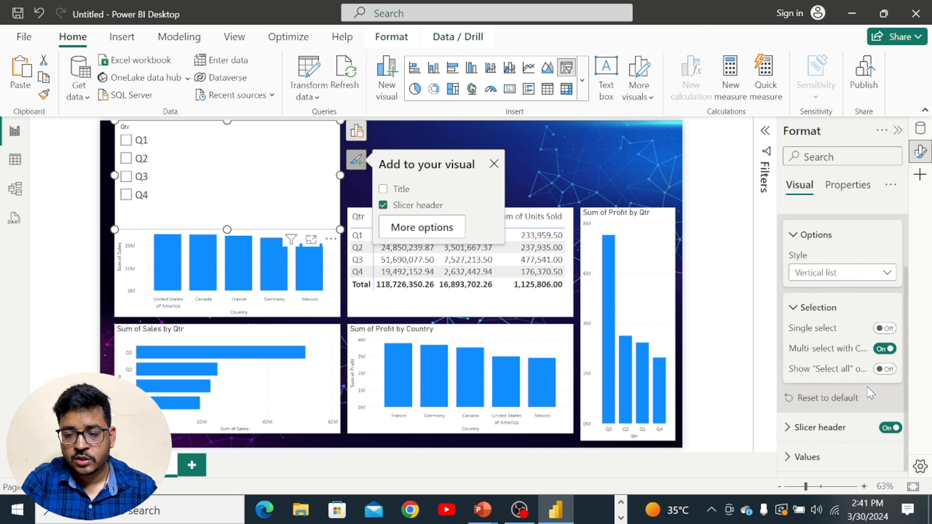
click(885, 272)
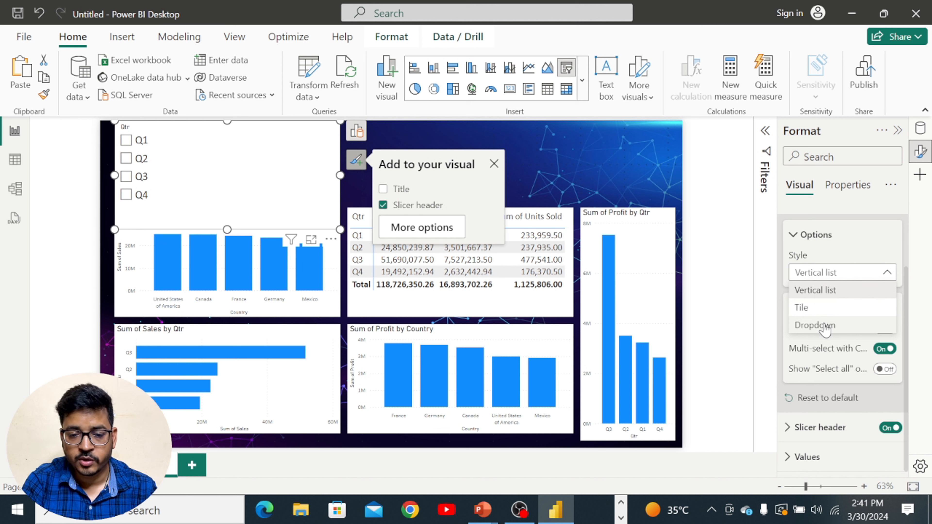
click(815, 325)
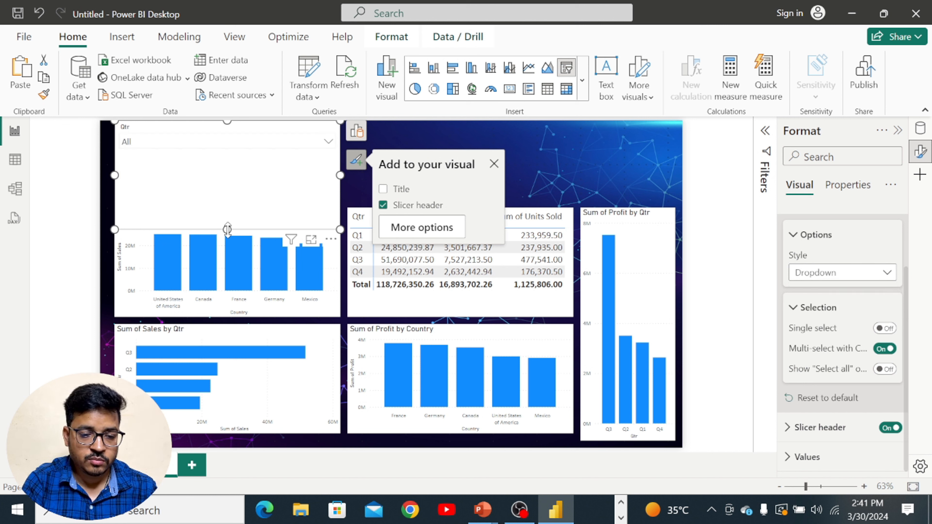
Shrink the Qtr slicer to a compact box about half the chart's width and place it just above the Sum of Sales by Country chart
drag(227, 229, 210, 150)
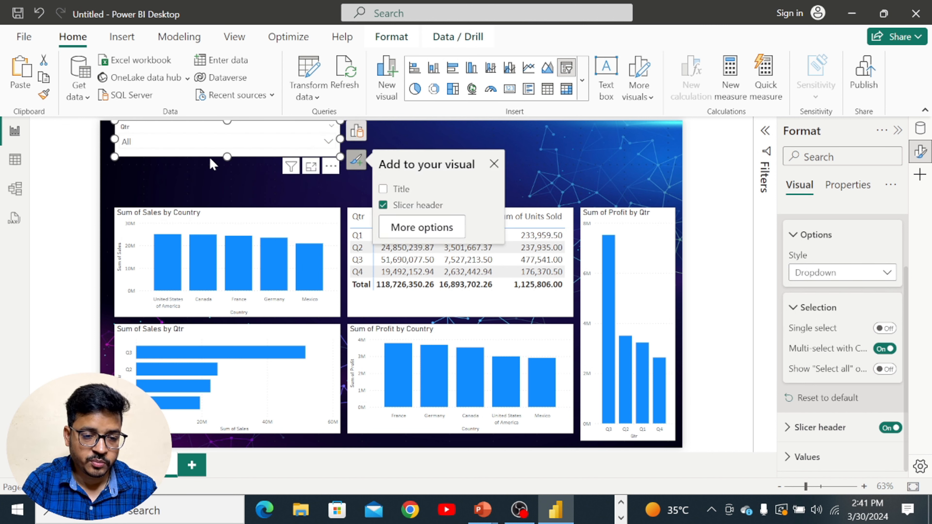
drag(254, 128, 257, 174)
drag(339, 180, 228, 203)
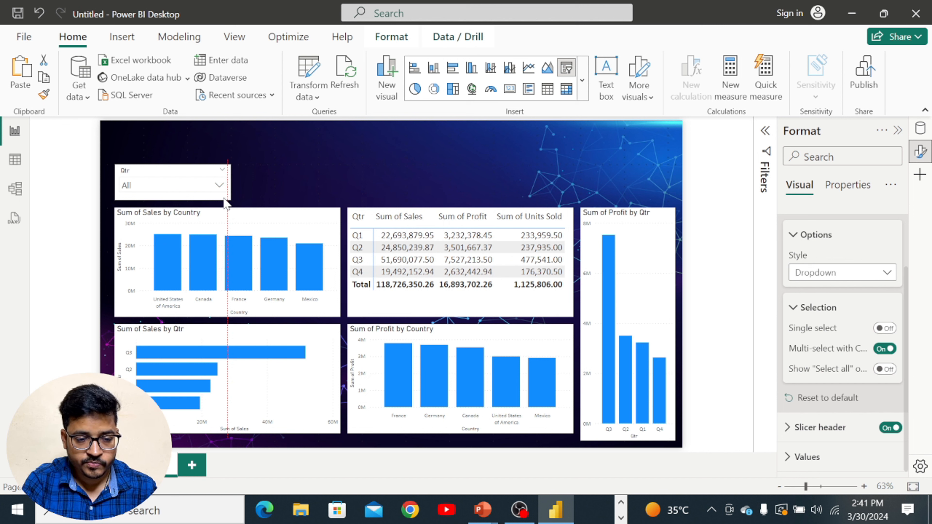
drag(227, 203, 225, 203)
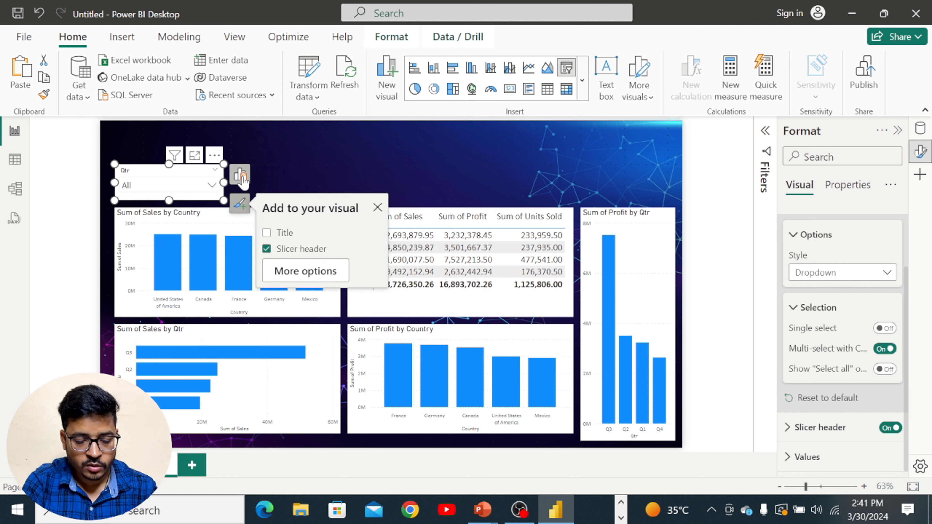
Duplicate the Qtr slicer and place the copy directly beside the original, aligned in the same row
key(ctrl+v)
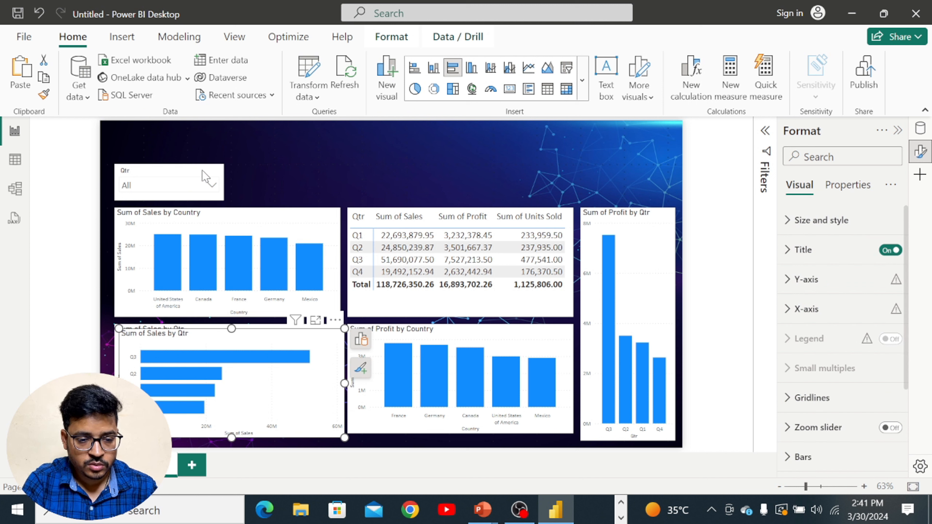
key(ctrl+z)
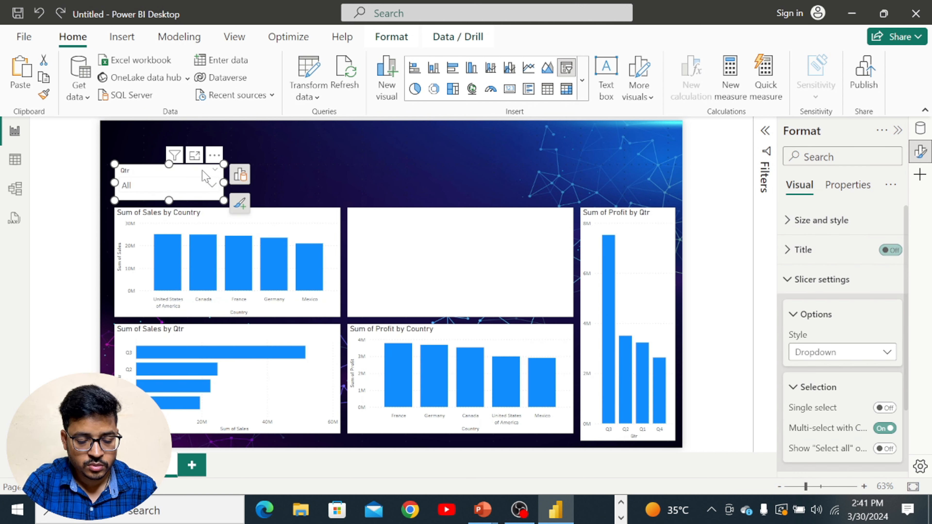
key(ctrl+c)
key(ctrl+v)
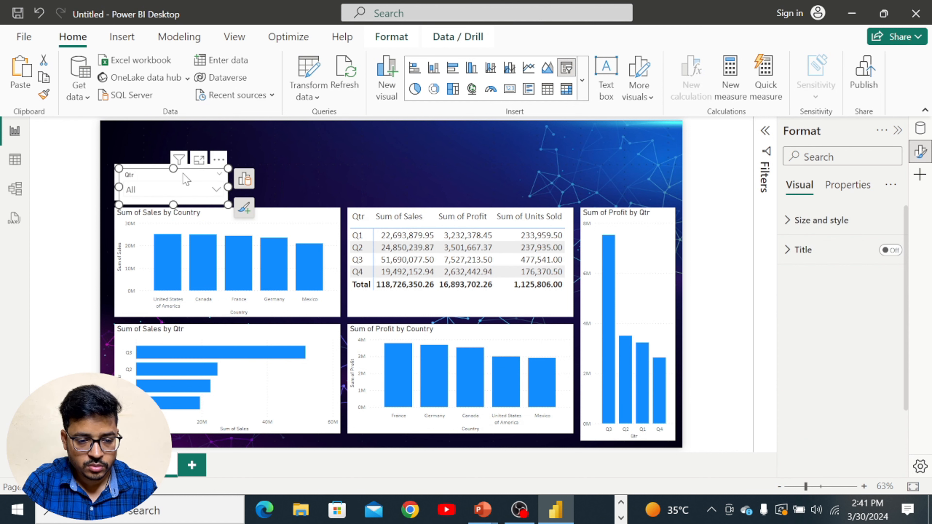
drag(182, 173, 292, 172)
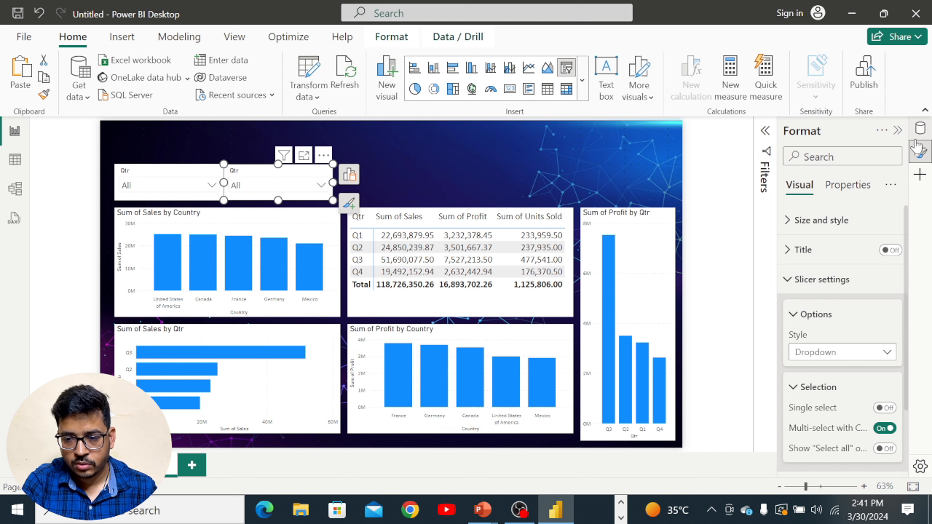
Replace the duplicated slicer's Qtr field with Country and shift the slicer slightly away from the Qtr slicer to leave a small gap
click(920, 129)
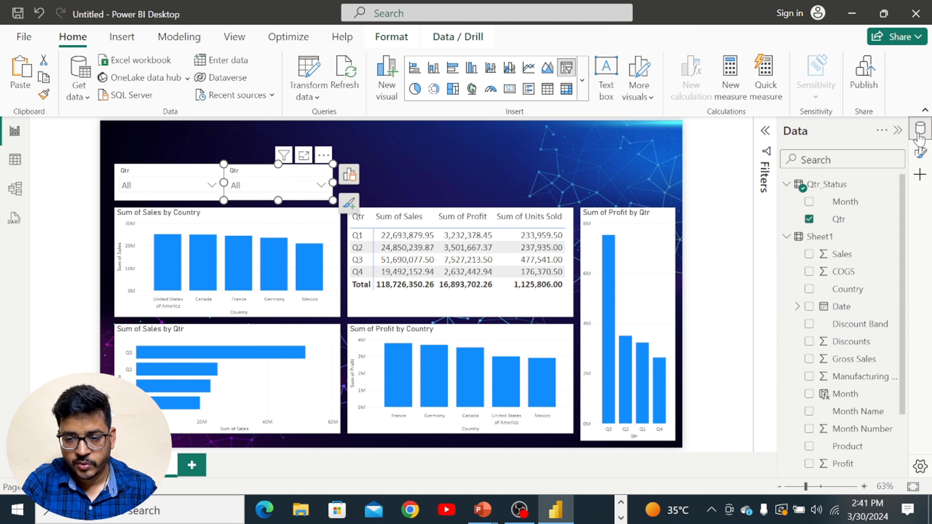
click(809, 219)
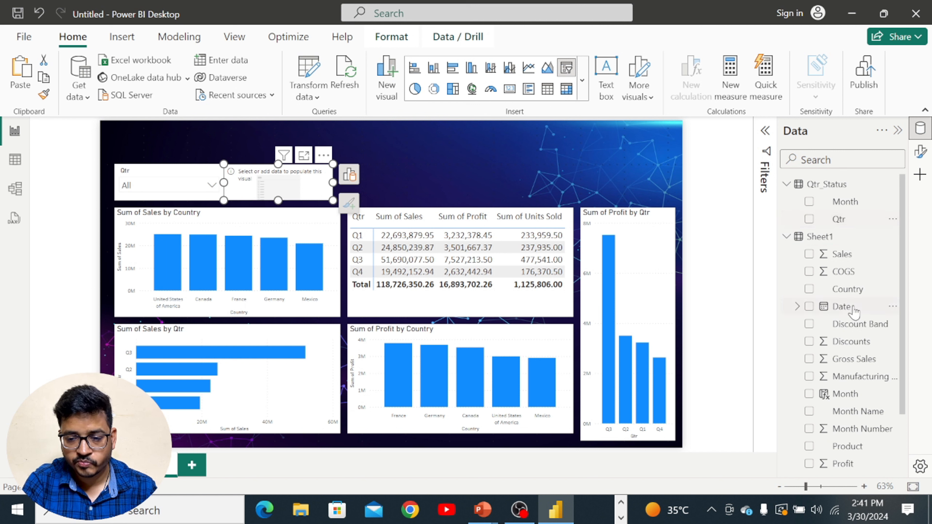
click(809, 289)
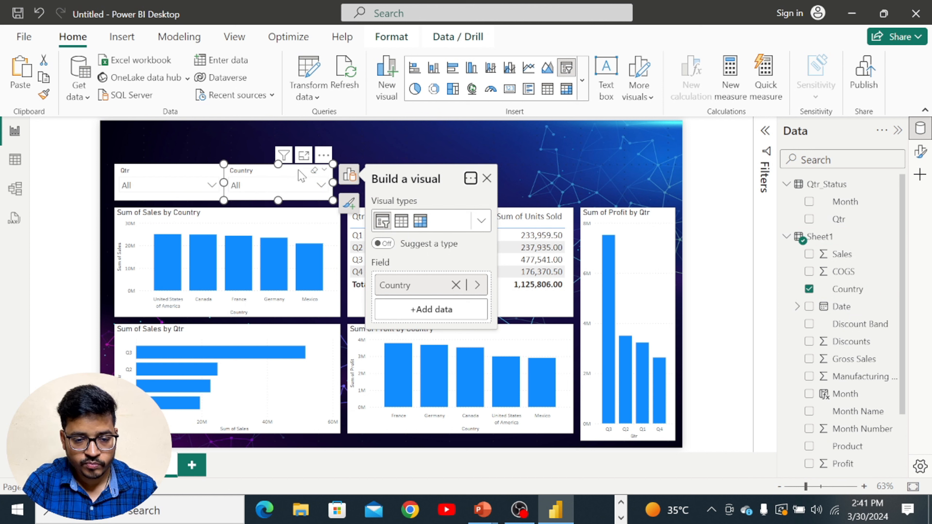
key(Right)
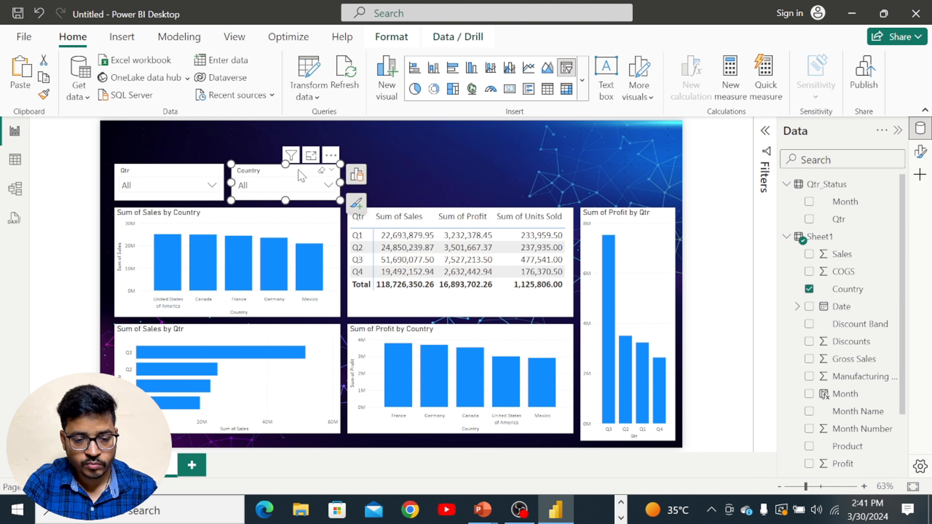
key(Left)
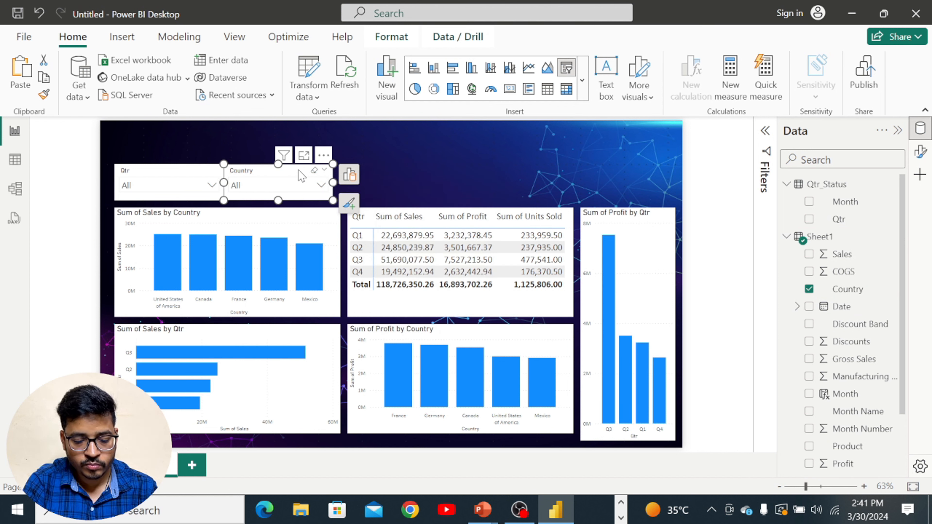
key(Right)
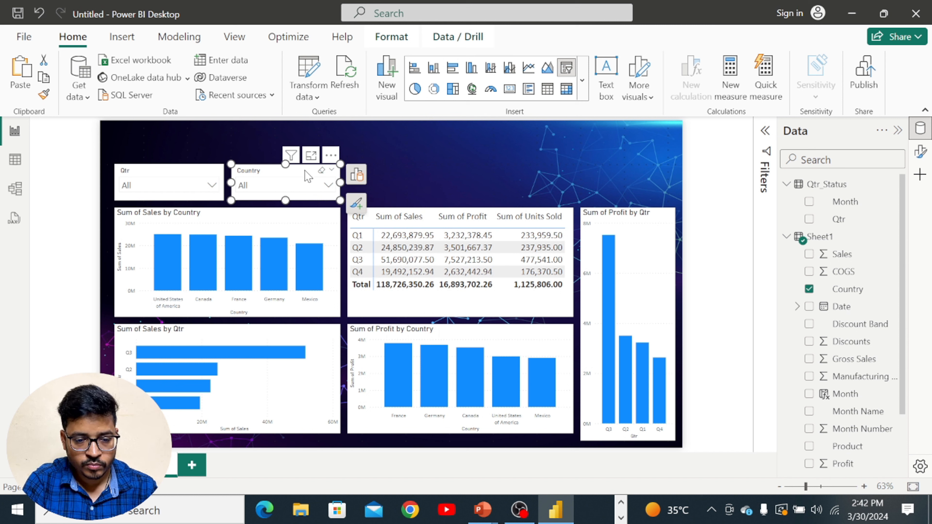
Duplicate the Country slicer, place the copy beside it above the quarterly matrix, and replace its field with Product
key(ctrl+v)
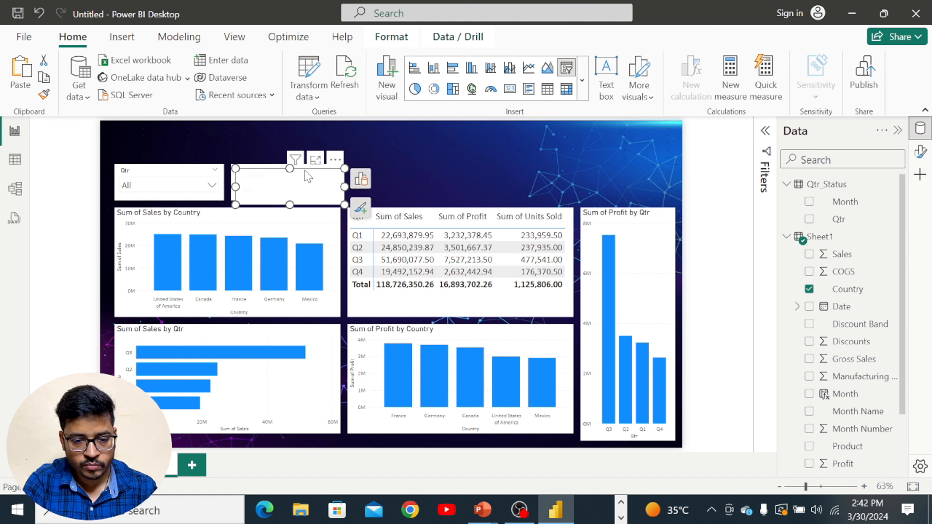
drag(307, 177, 417, 171)
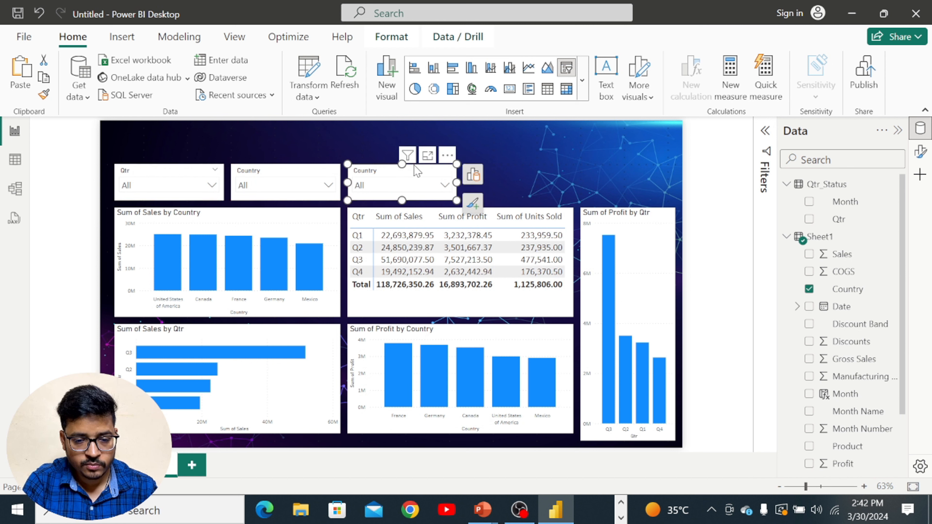
click(809, 289)
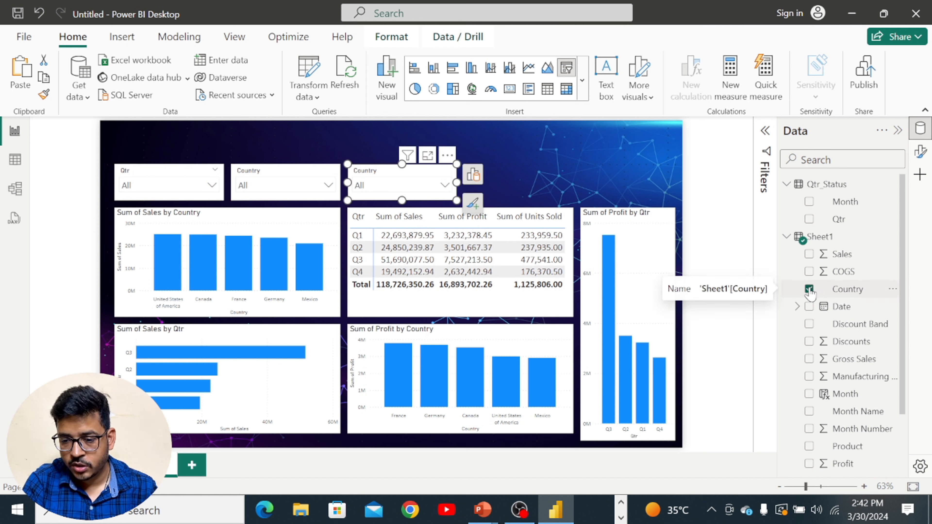
scroll(864, 384, down, 2)
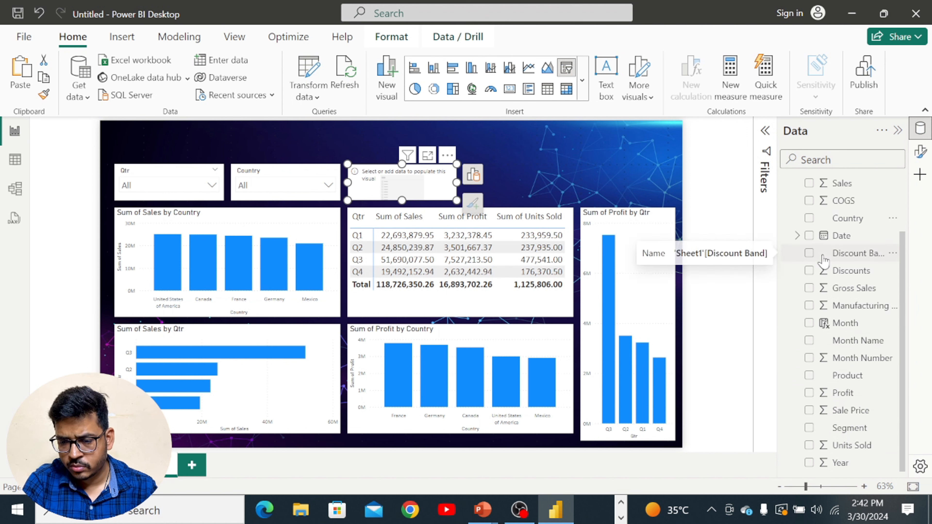
scroll(823, 260, up, 1)
scroll(823, 260, down, 1)
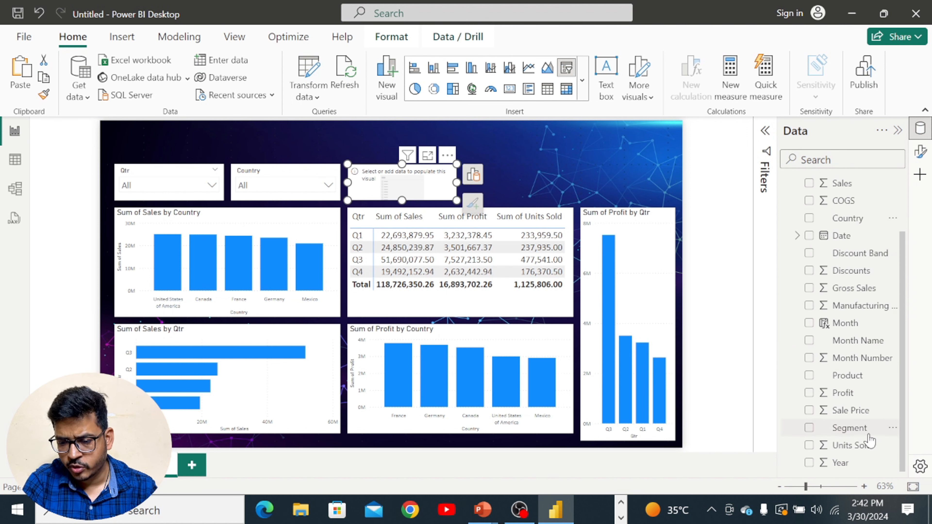
scroll(855, 226, up, 2)
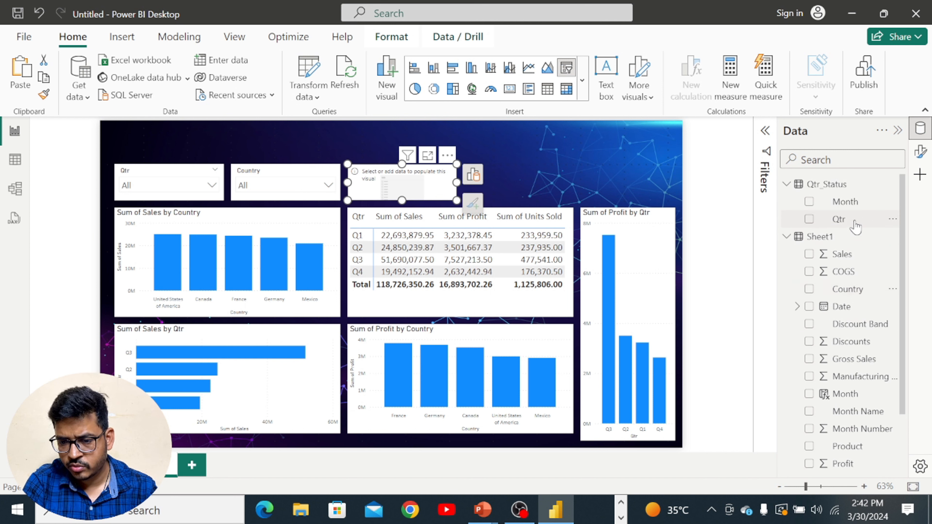
scroll(855, 303, down, 3)
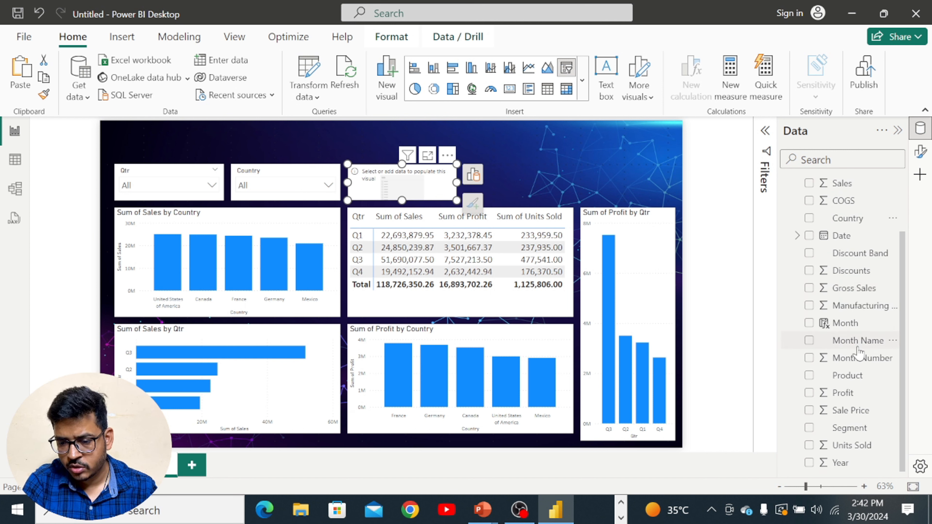
click(810, 376)
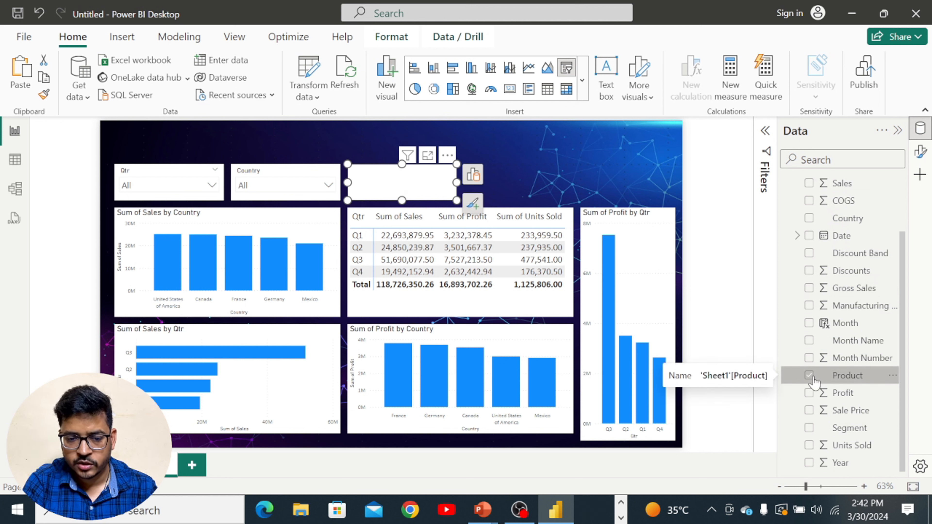
click(551, 134)
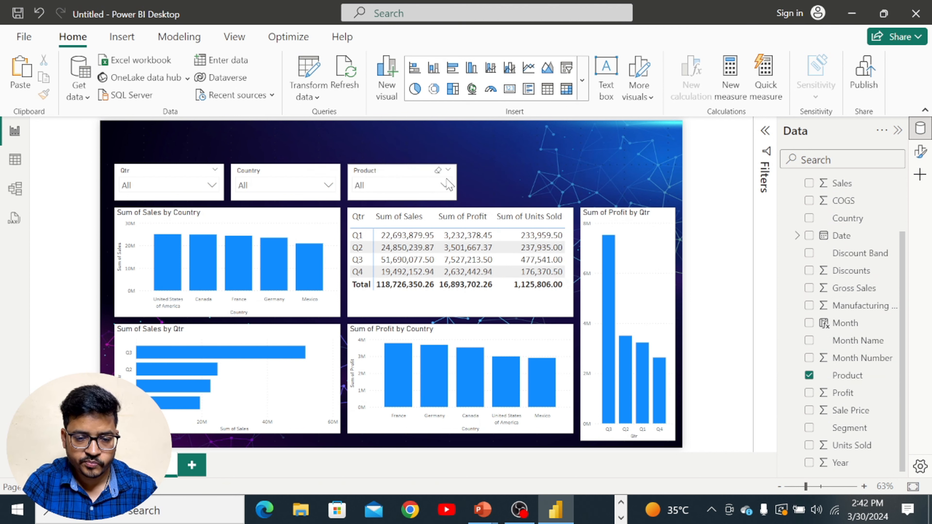
Duplicate the Product slicer, place the copy beside it in the same row, and replace its field with Date
click(416, 170)
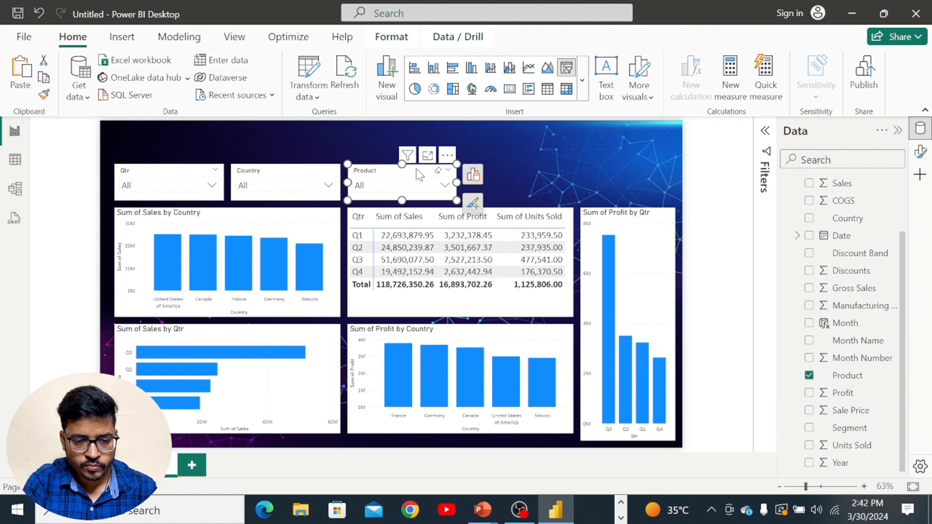
key(ctrl+v)
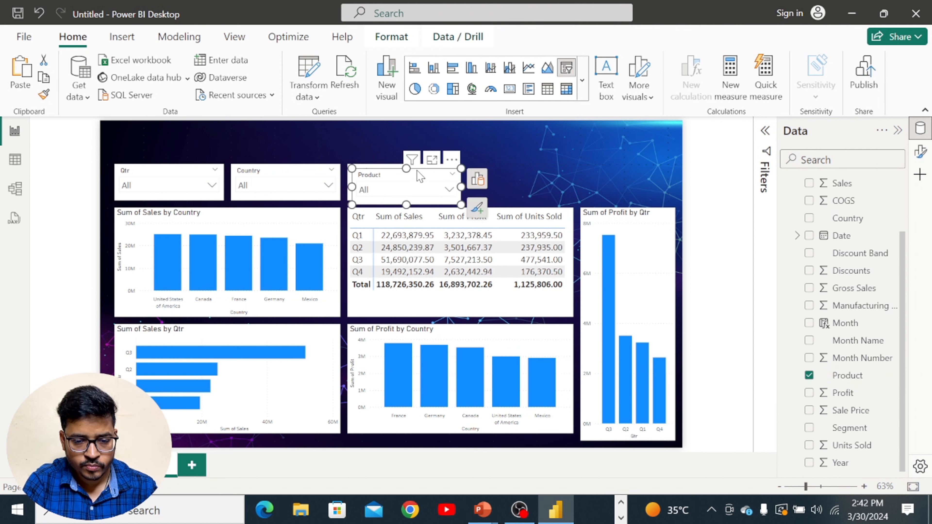
drag(420, 176, 533, 172)
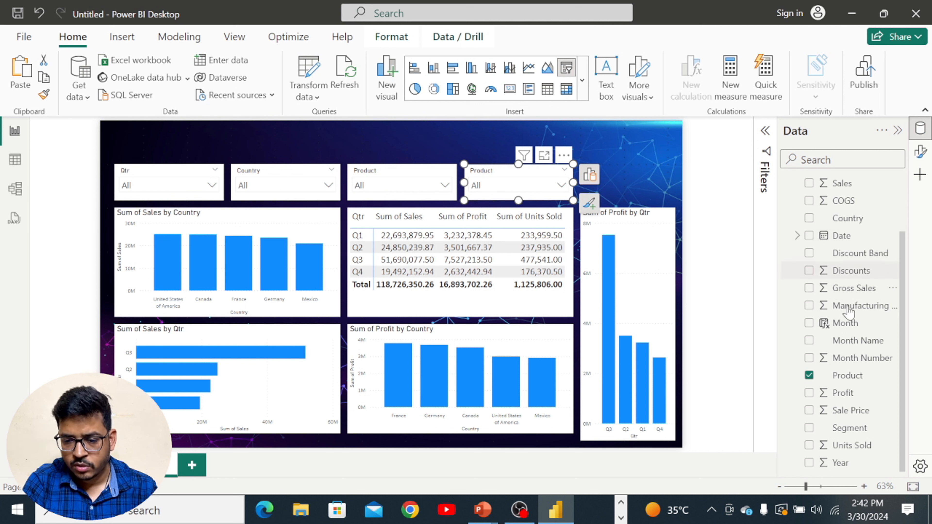
click(809, 236)
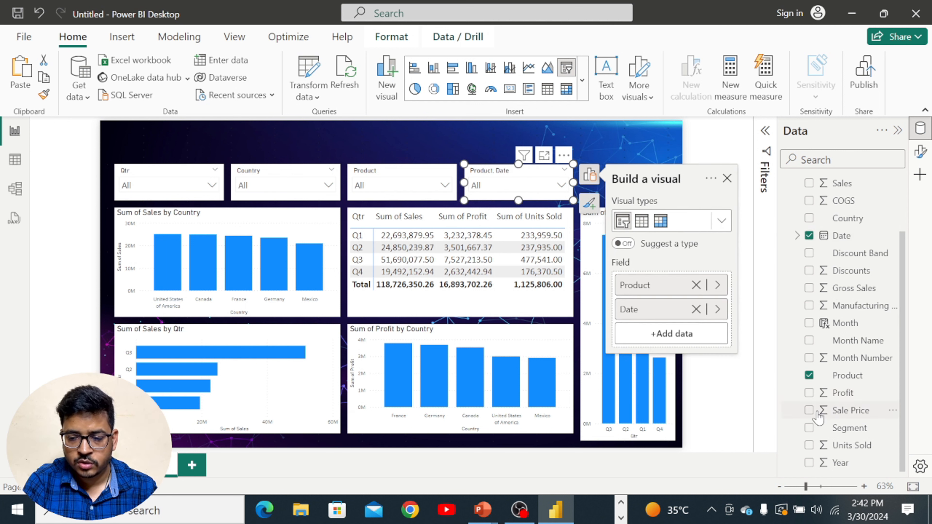
click(809, 376)
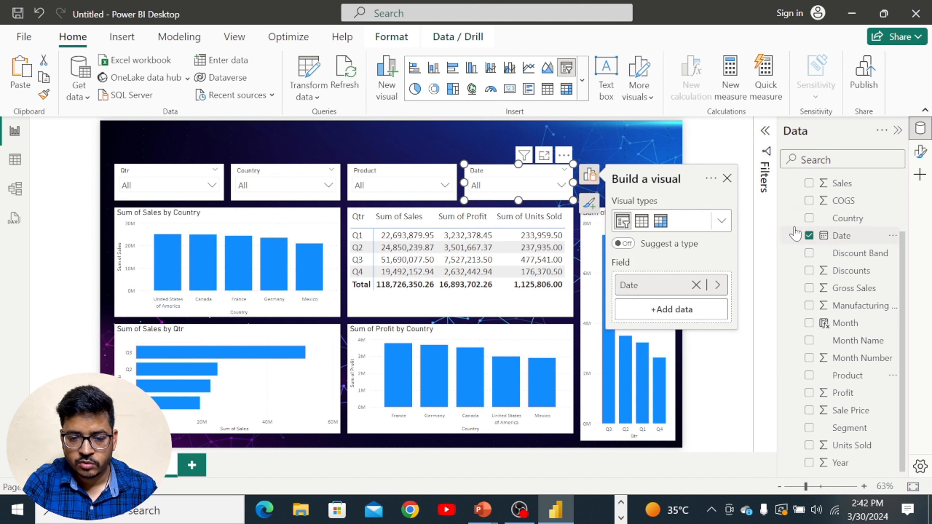
Change the Date slicer's style to Between in its slicer settings
scroll(849, 219, up, 2)
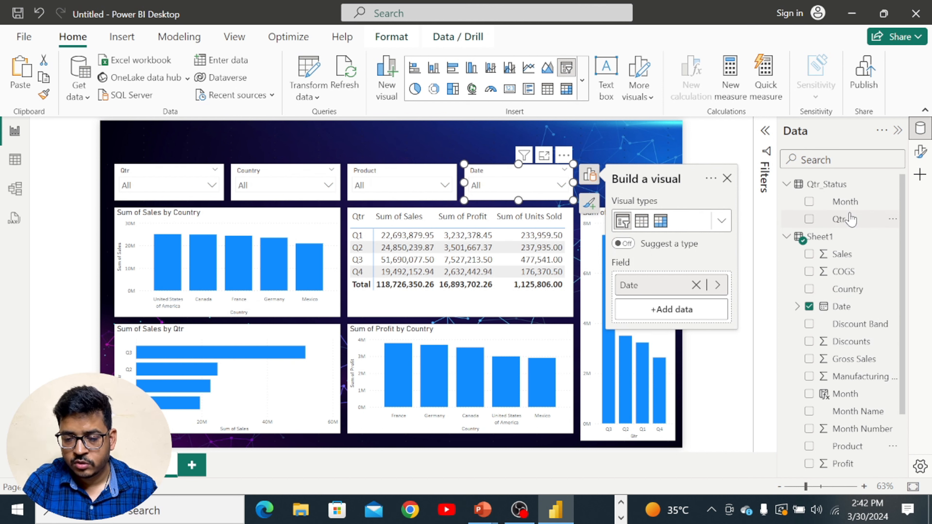
click(590, 203)
click(659, 273)
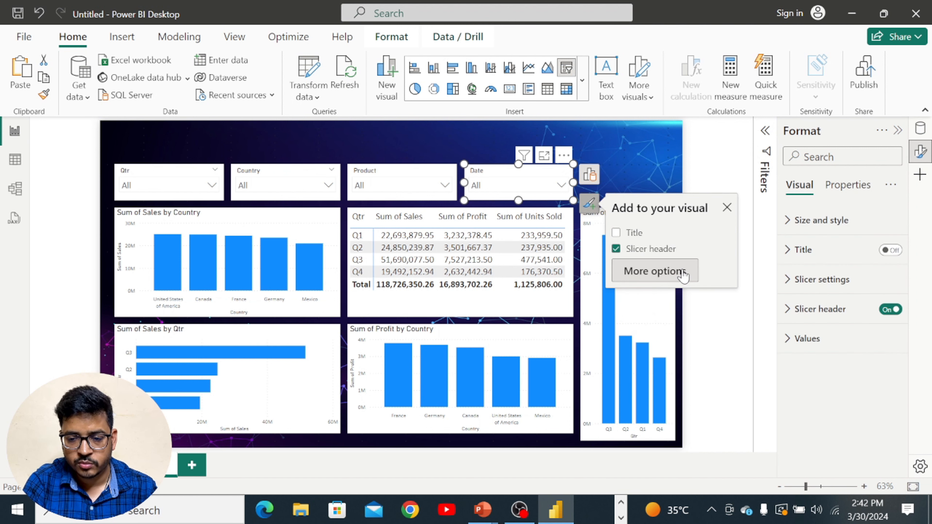
click(782, 282)
click(860, 356)
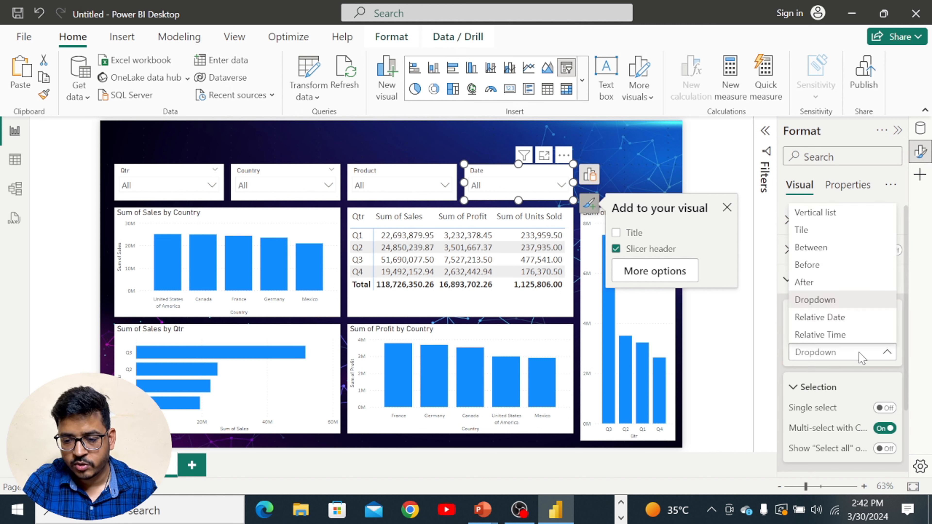
click(834, 252)
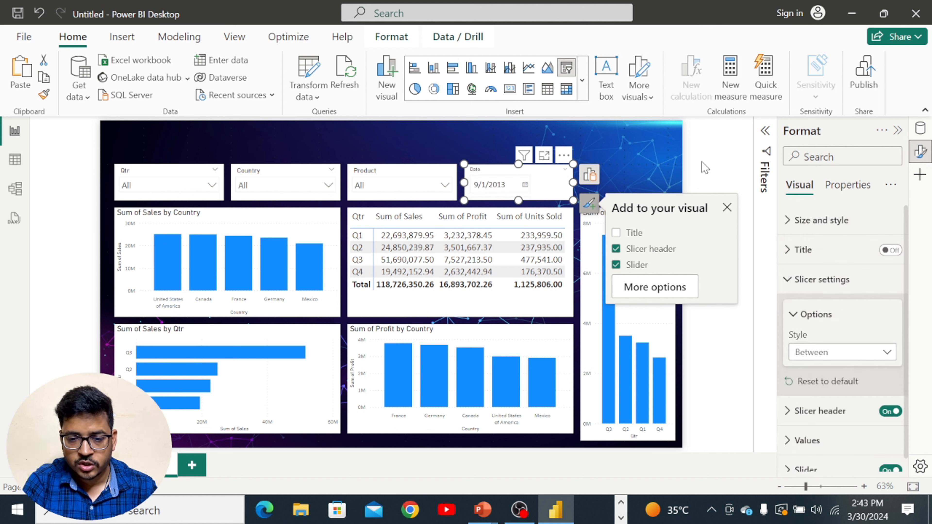
Widen the Date slicer enough for both the start and end date boxes to fit
click(575, 183)
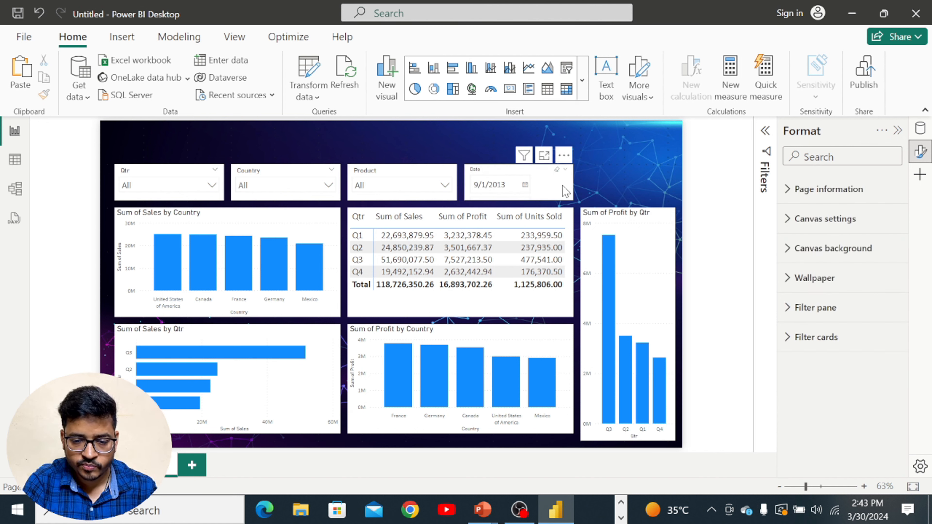
click(565, 191)
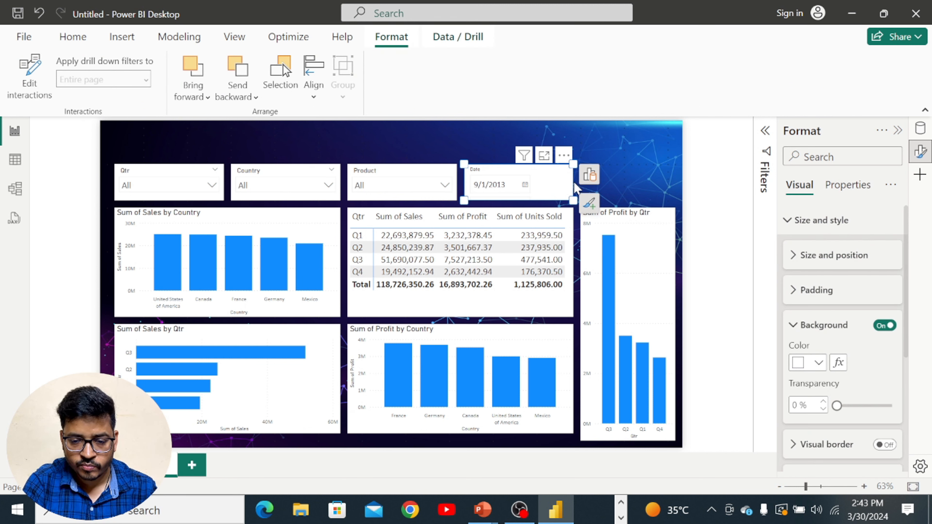
drag(573, 200, 602, 201)
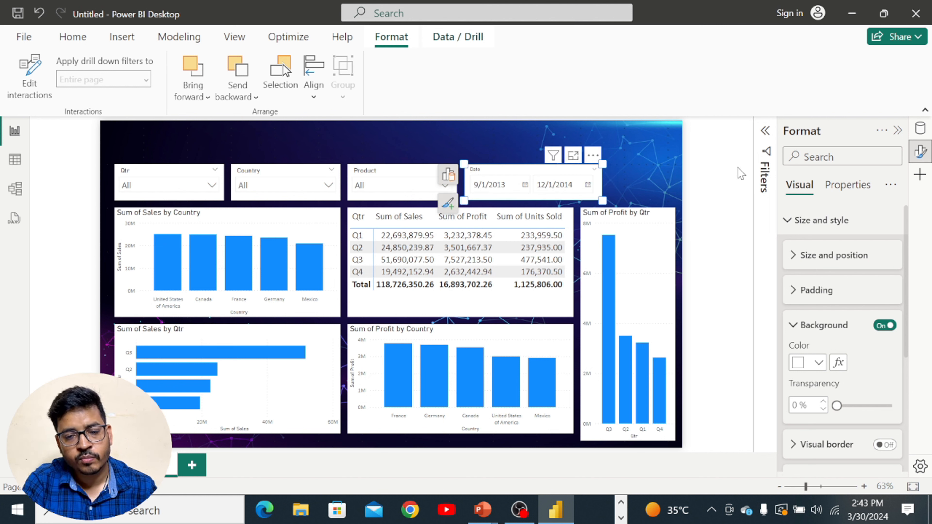
click(740, 173)
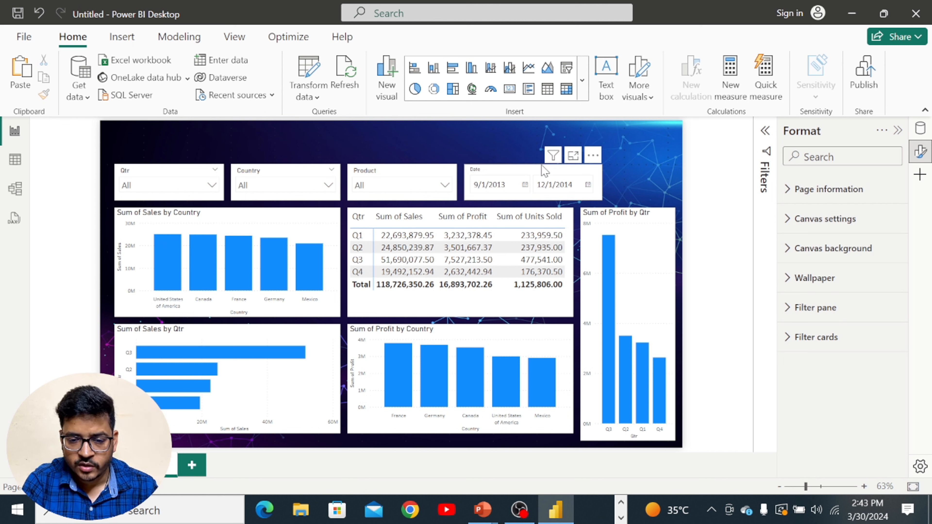
Align the Date slicer with the Sum of Profit by Qtr chart's outer edge and spread and widen the Product, Country and Qtr slicers to fill the row
drag(545, 171, 593, 177)
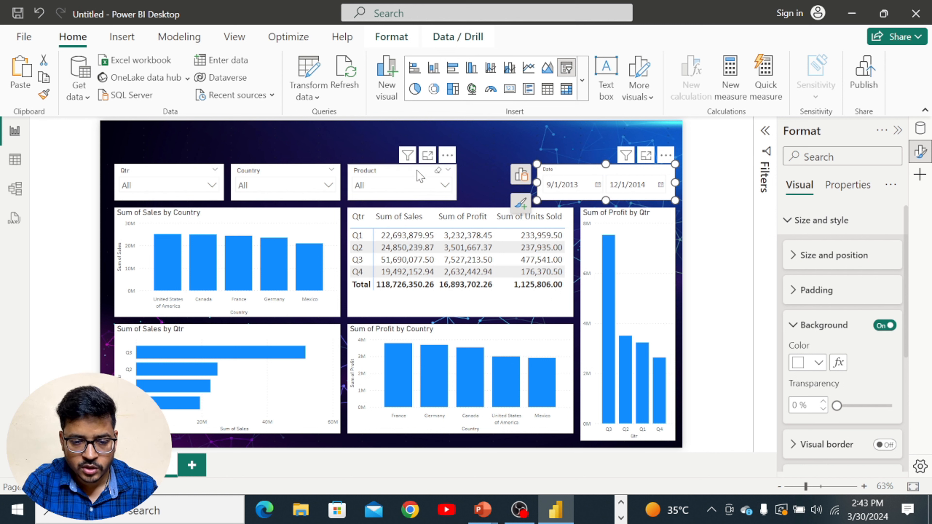
drag(420, 177, 460, 180)
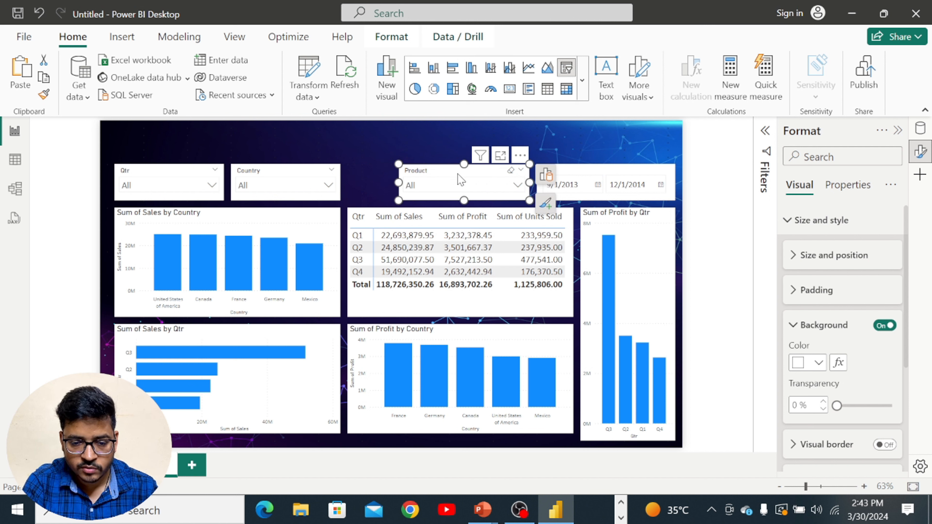
drag(325, 179, 376, 181)
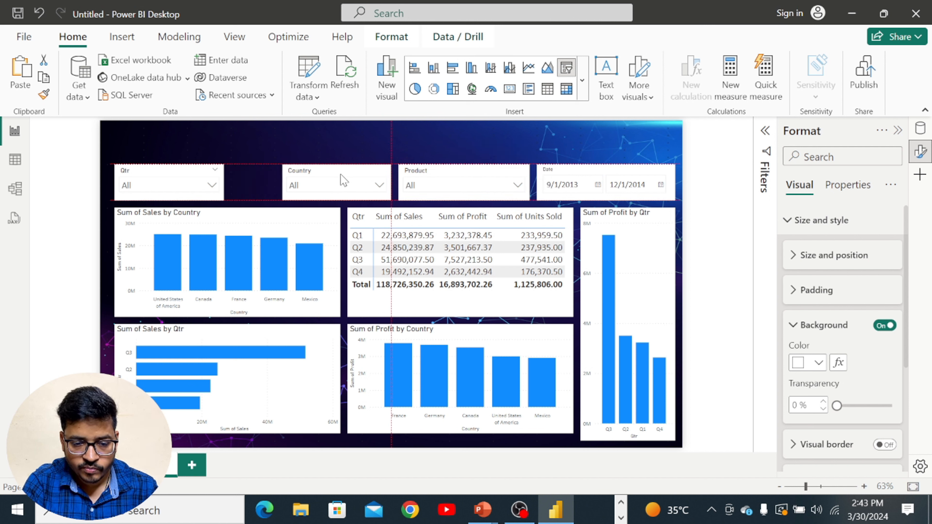
drag(281, 182, 246, 189)
click(213, 185)
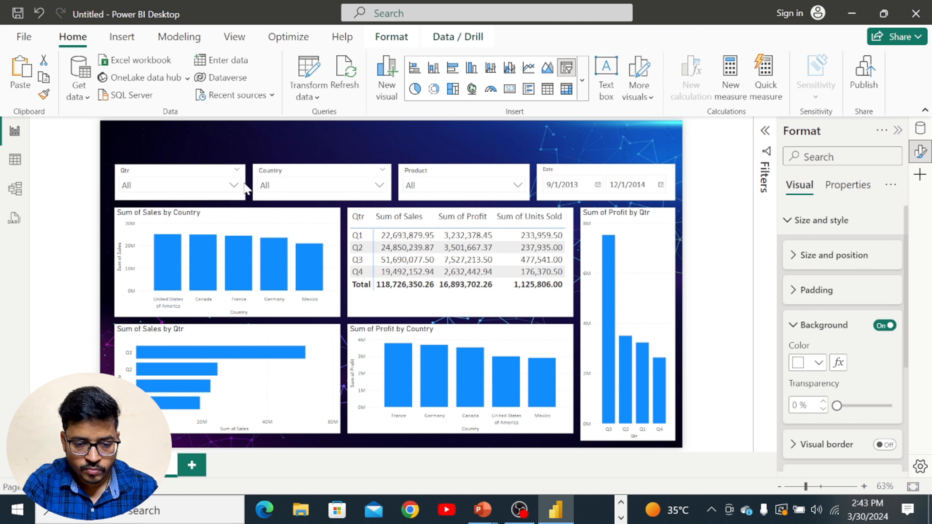
click(736, 243)
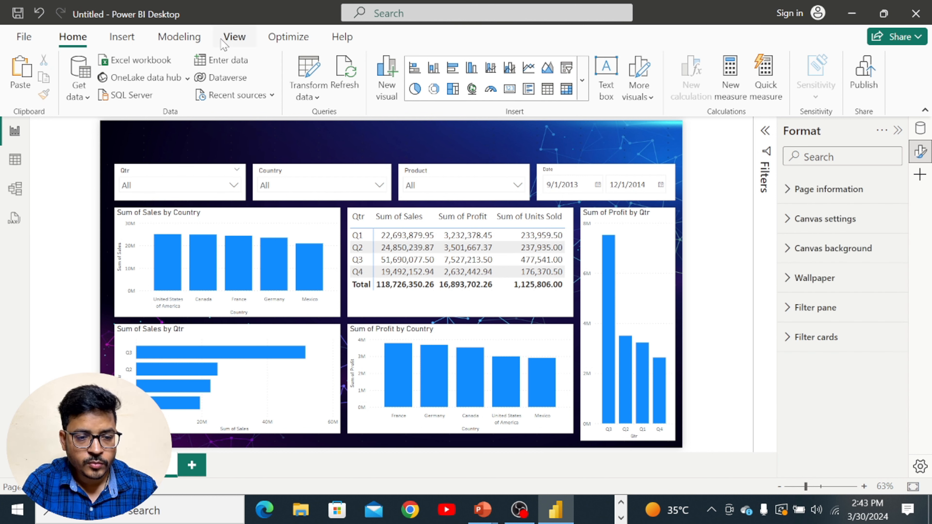
Insert a text box on the report page with the title "Sales Team Dashboard FY23-24" in the Calibri font
click(122, 37)
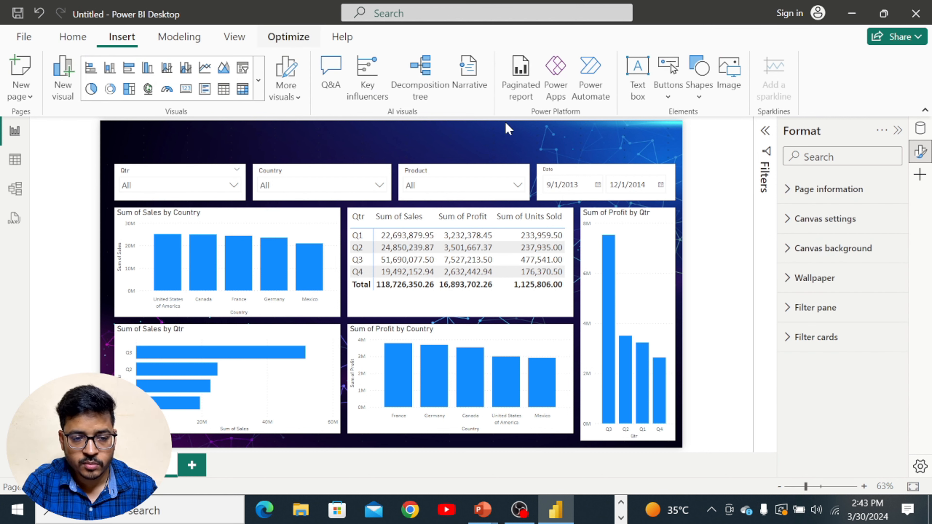
click(642, 84)
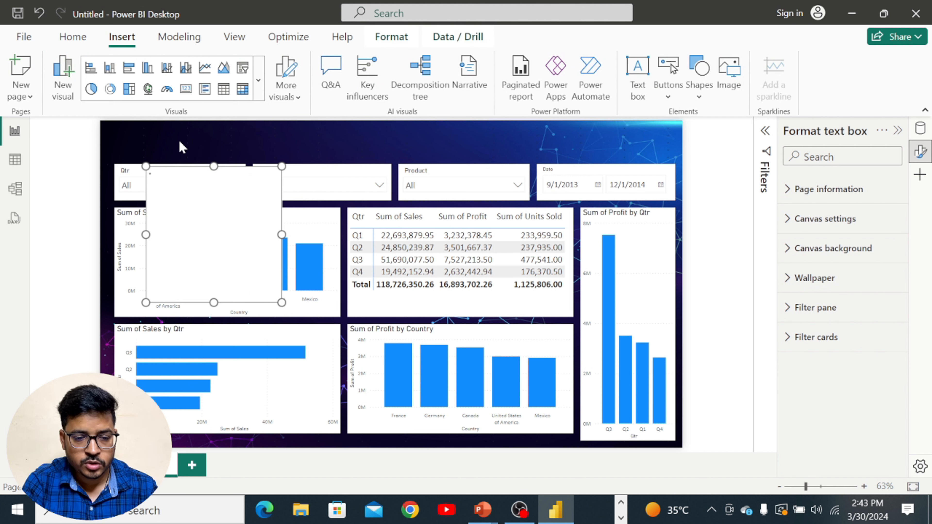
click(203, 235)
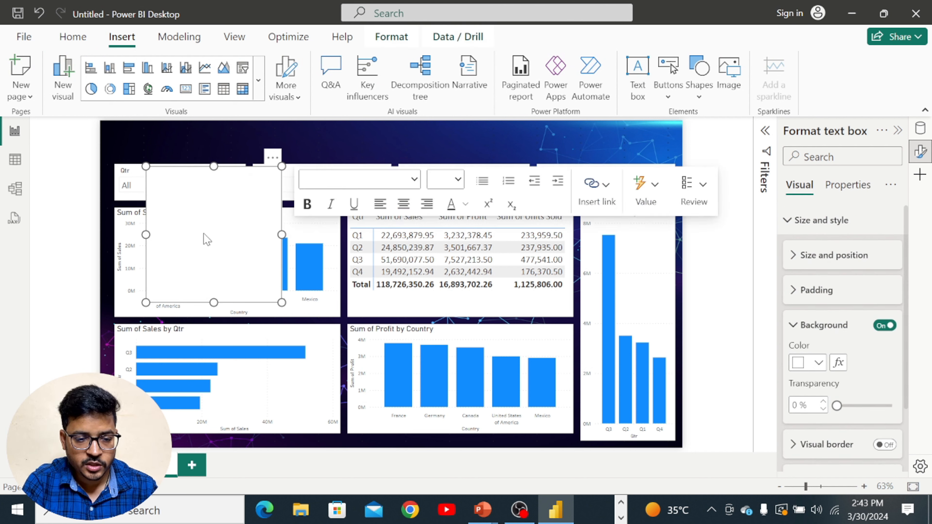
click(342, 181)
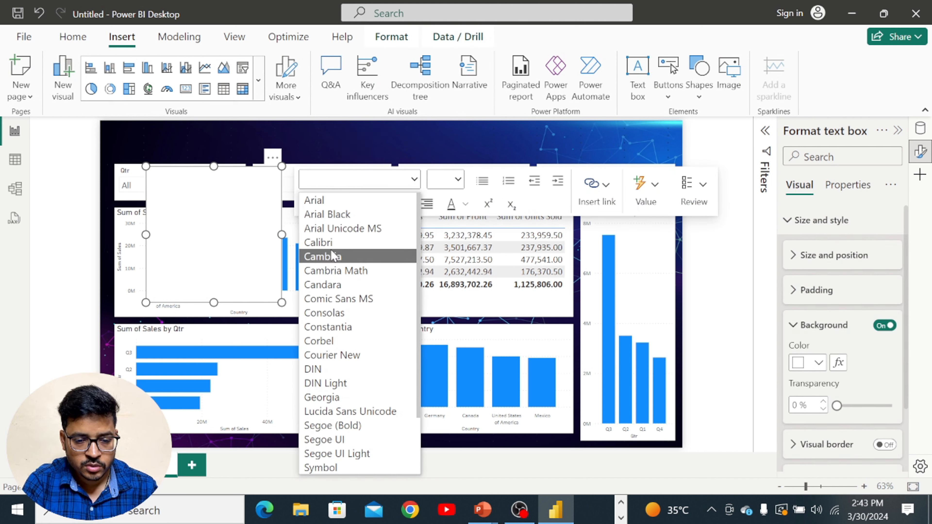
click(332, 256)
click(328, 185)
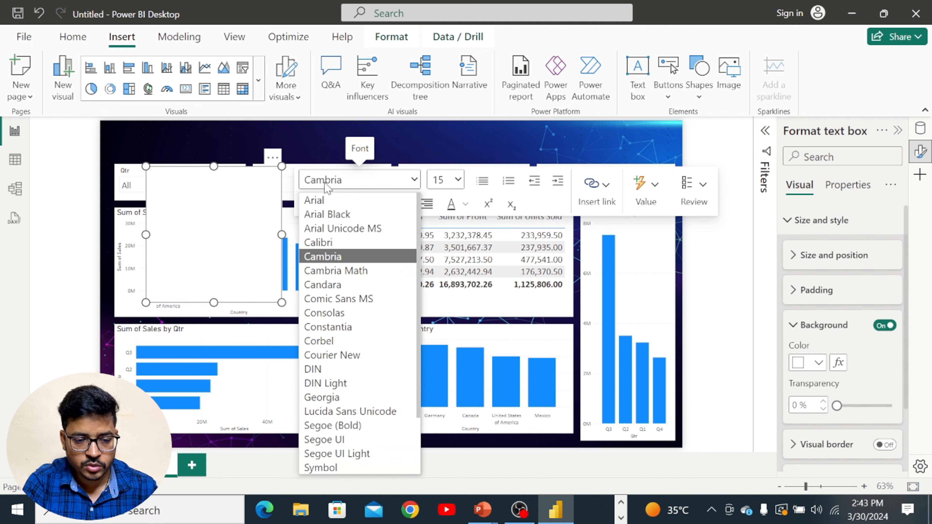
click(315, 242)
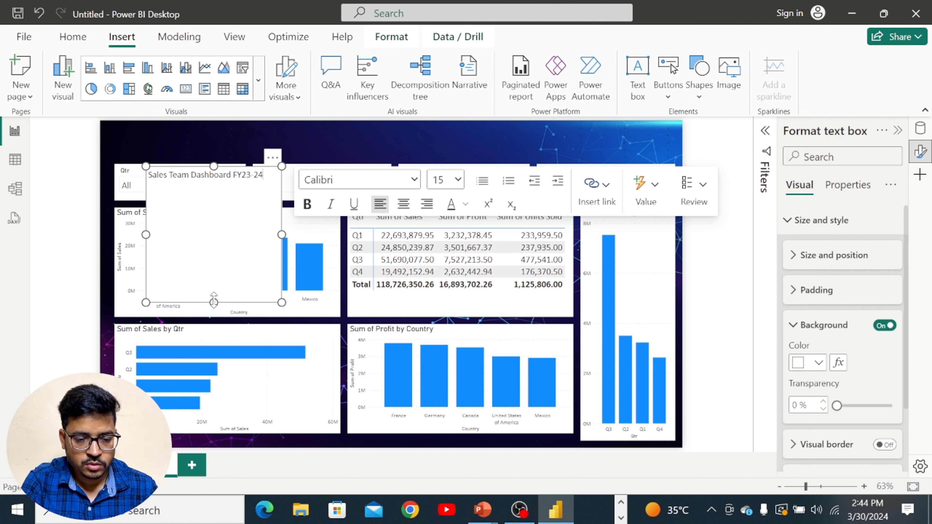
Reshape the title text box into a banner about 1232 wide and 64 high, placed above the slicer row and spanning its full width
drag(214, 302, 174, 139)
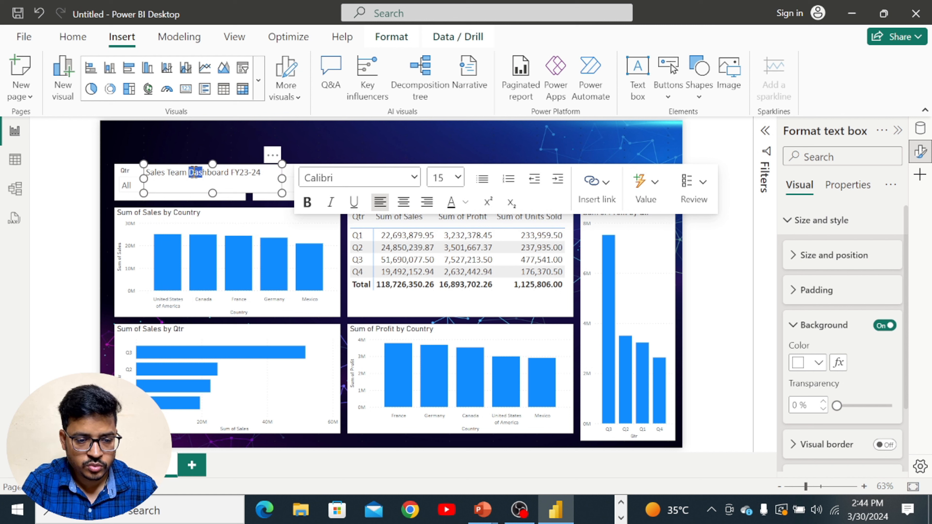
click(146, 190)
key(Up)
key(Up)
key(Up)
key(Up)
key(Up)
key(Up)
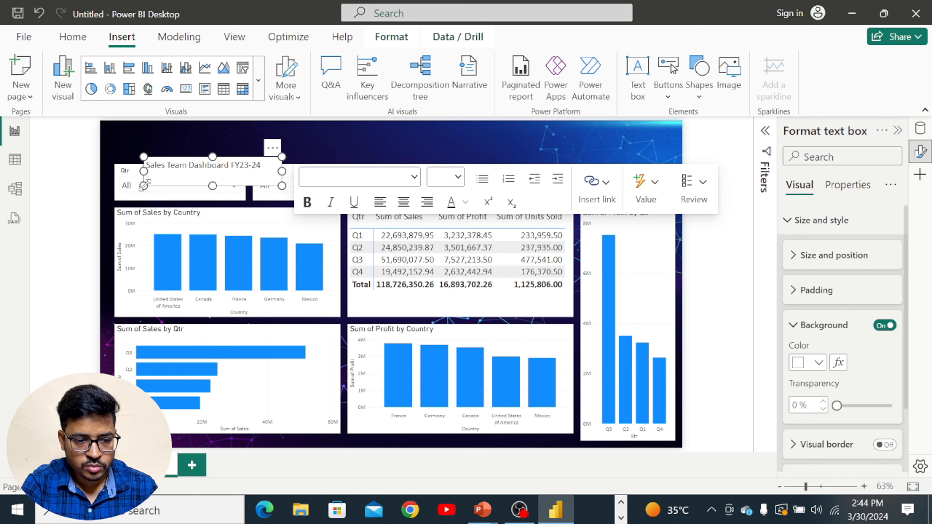
key(Down)
key(Left)
key(Left)
key(Left)
key(Left)
key(Left)
key(Left)
key(Left)
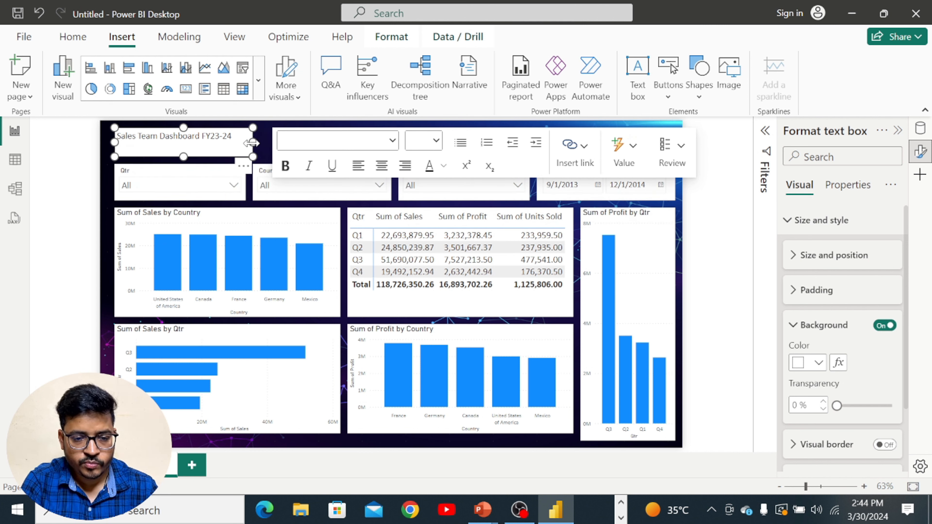
drag(253, 142, 674, 160)
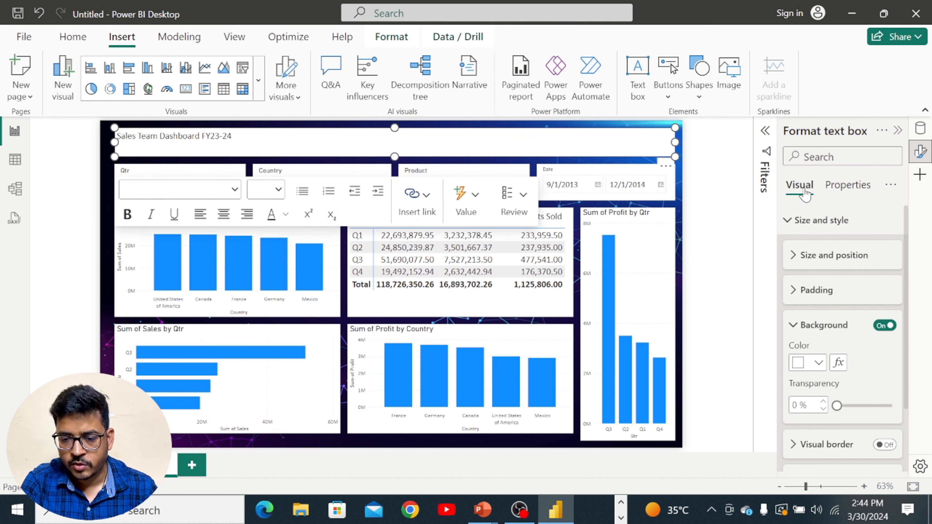
Turn on the title text box's visual border and set its rounded corners to 14 px
click(792, 222)
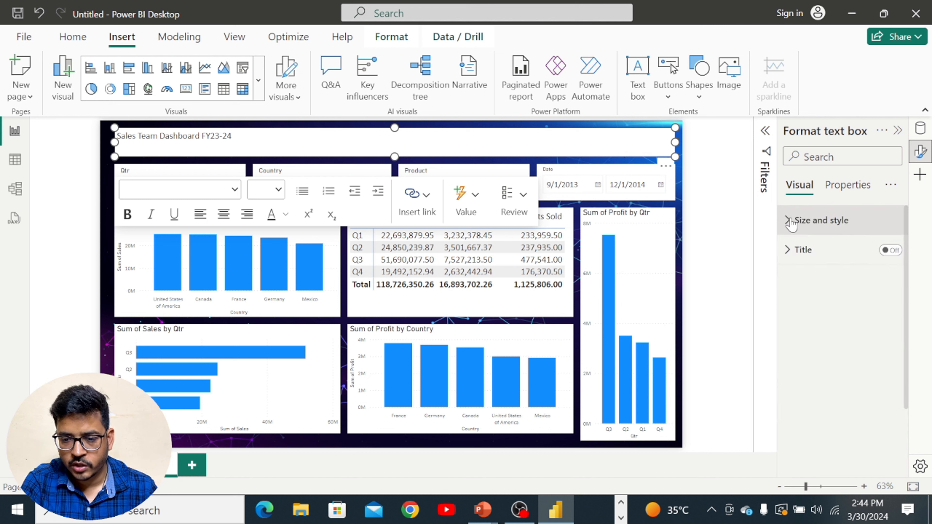
click(787, 252)
click(787, 252)
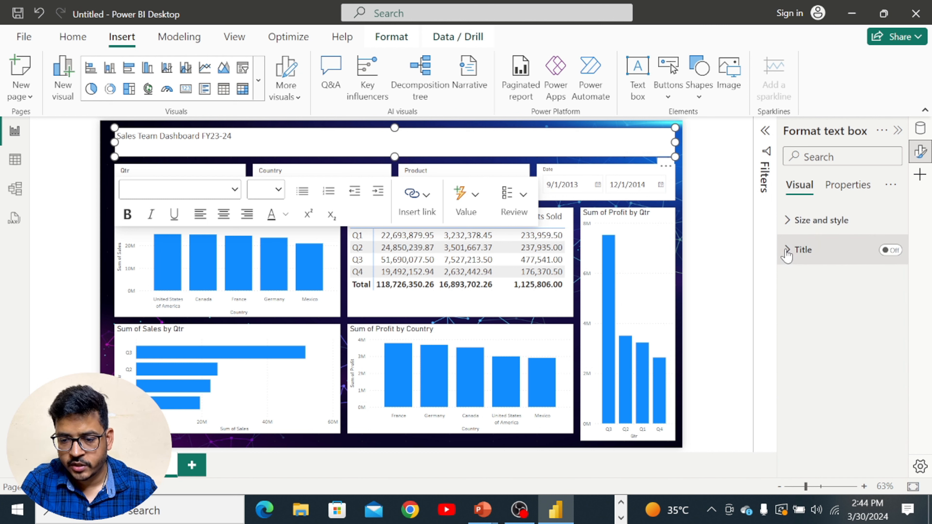
click(785, 221)
scroll(863, 359, down, 2)
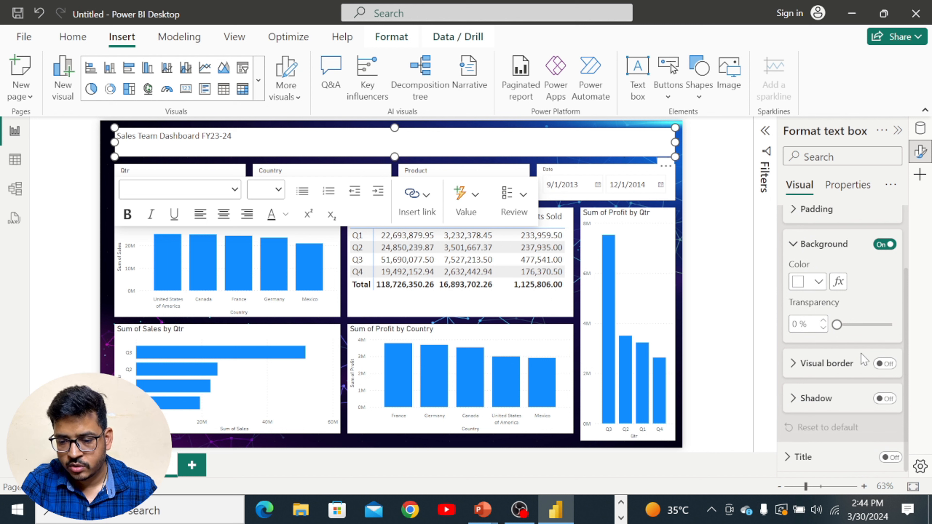
click(792, 363)
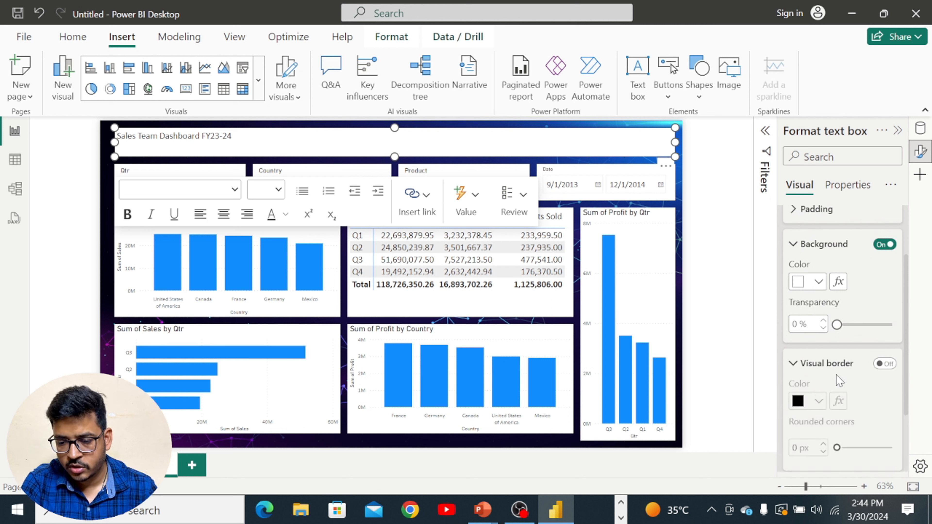
click(883, 364)
click(793, 443)
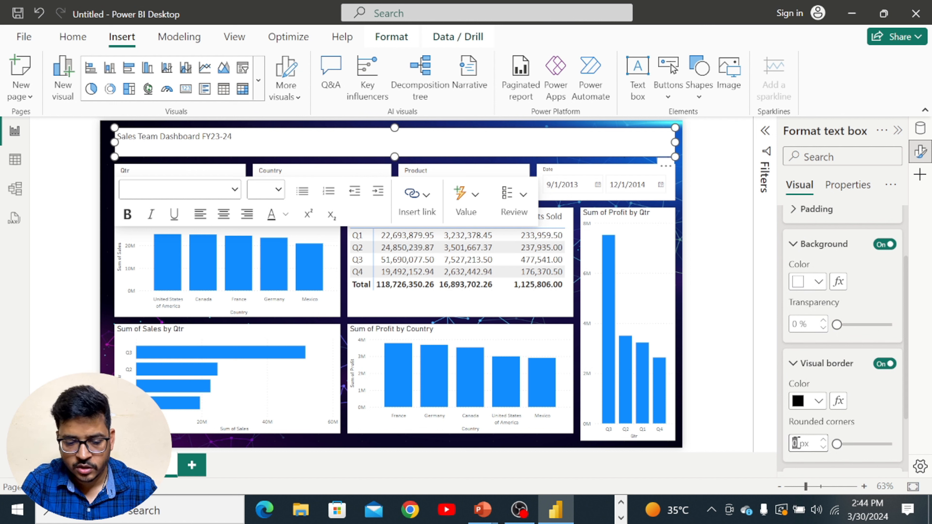
text(10)
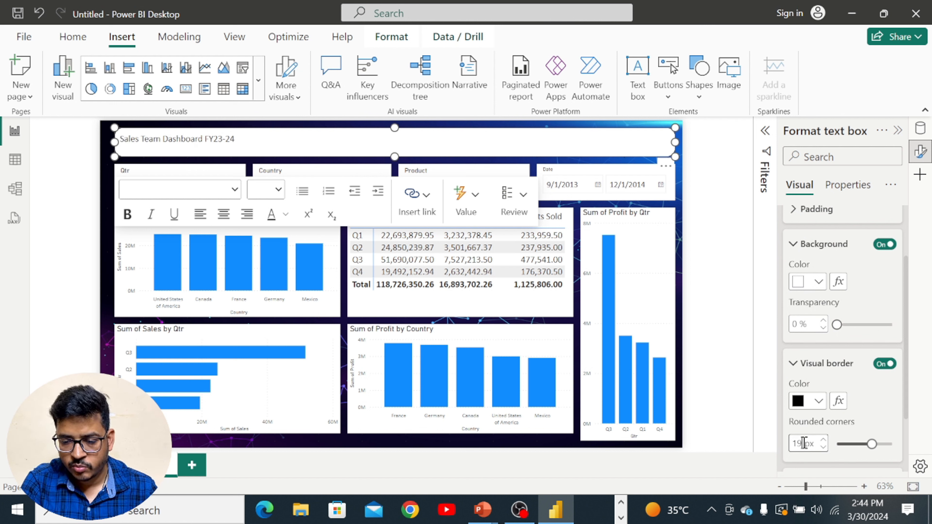
key(BackSpace)
key(BackSpace)
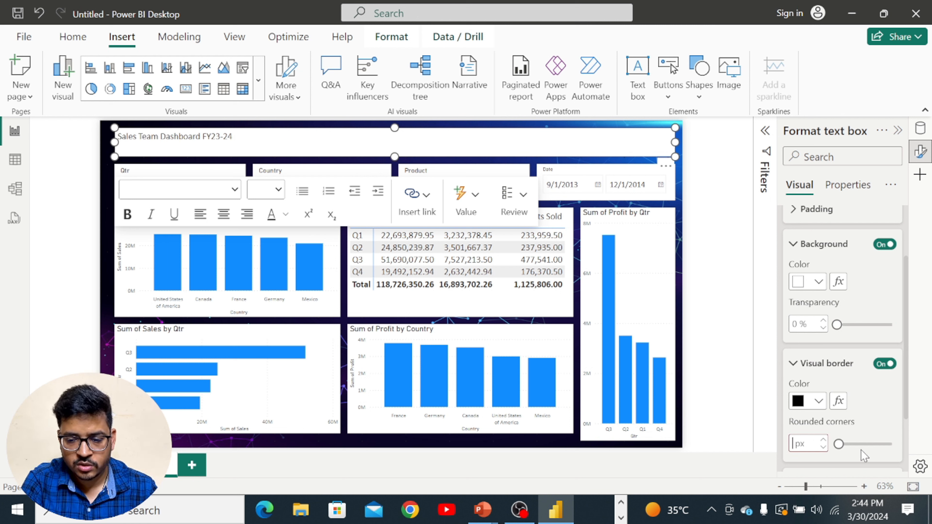
click(862, 444)
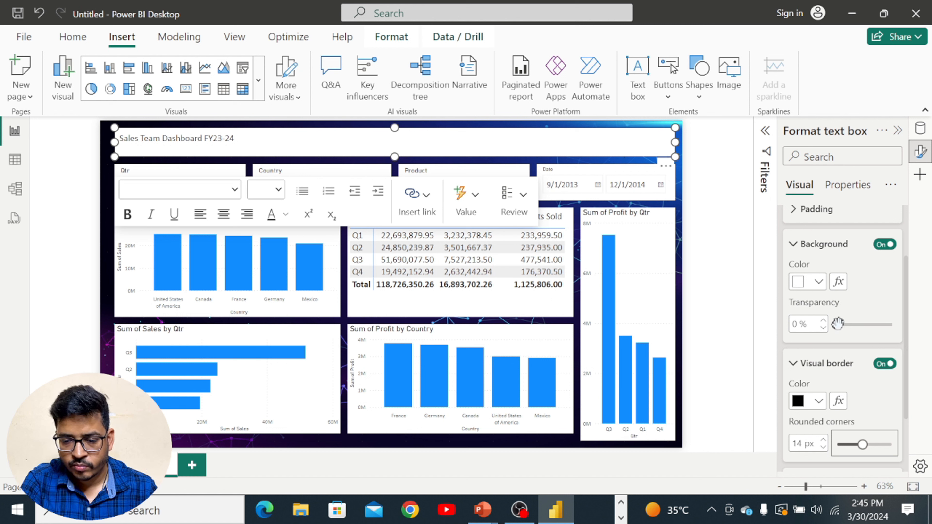
Set the title text box's background transparency to 90%
click(811, 327)
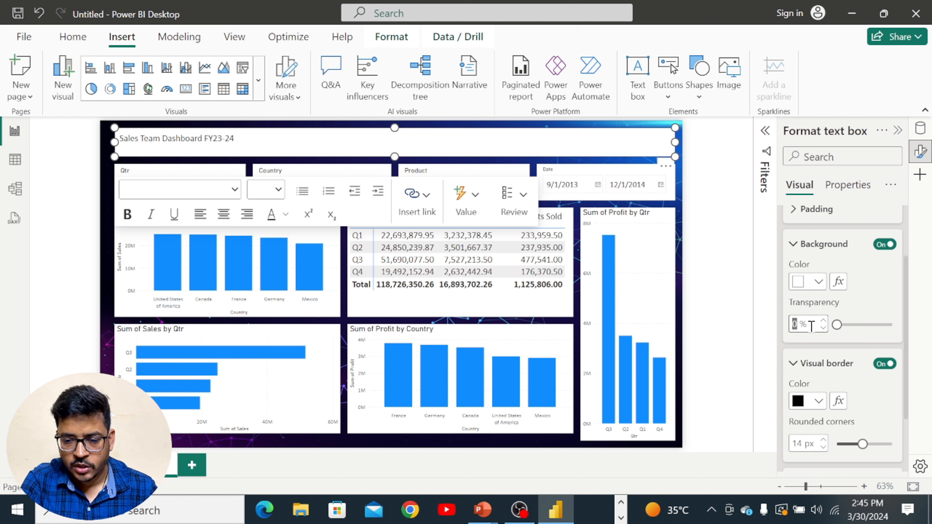
text(90)
key(Return)
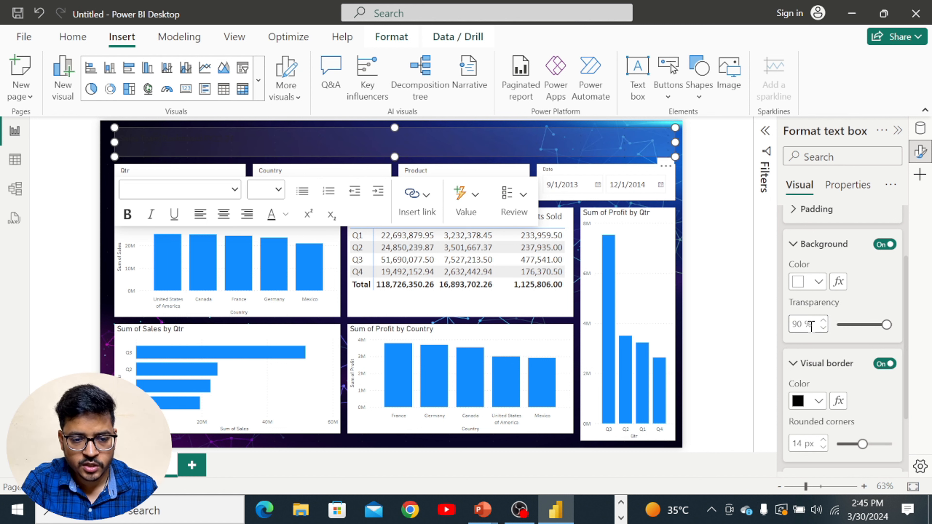
Change the title text box's border color to White, 10% darker
scroll(814, 283, up, 3)
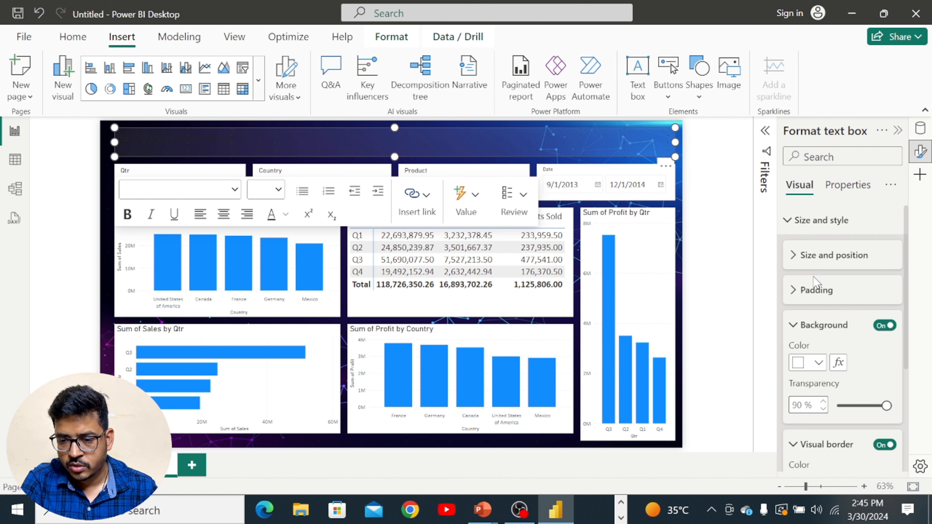
click(795, 256)
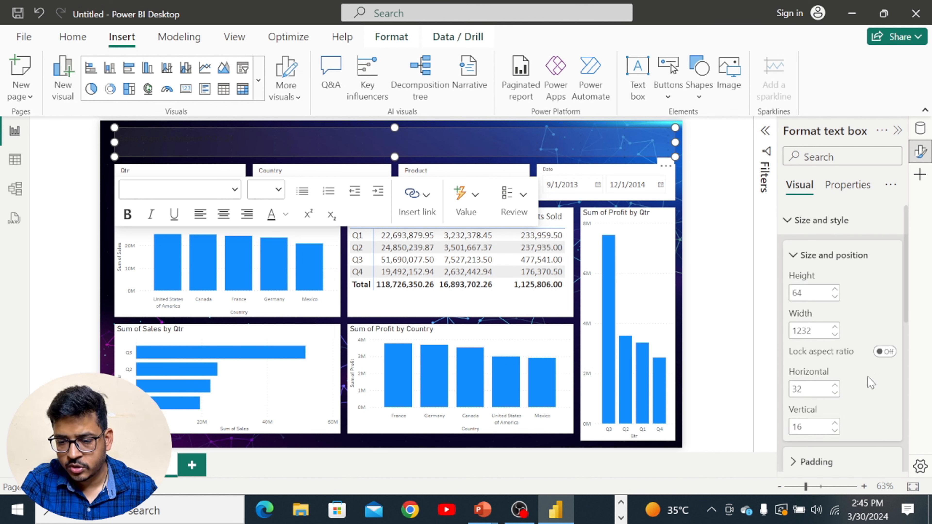
scroll(867, 376, down, 8)
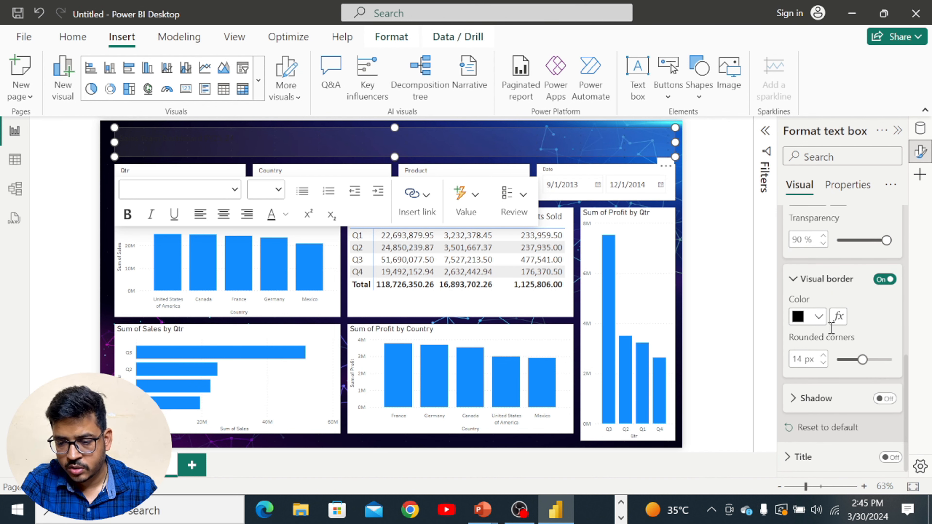
click(818, 318)
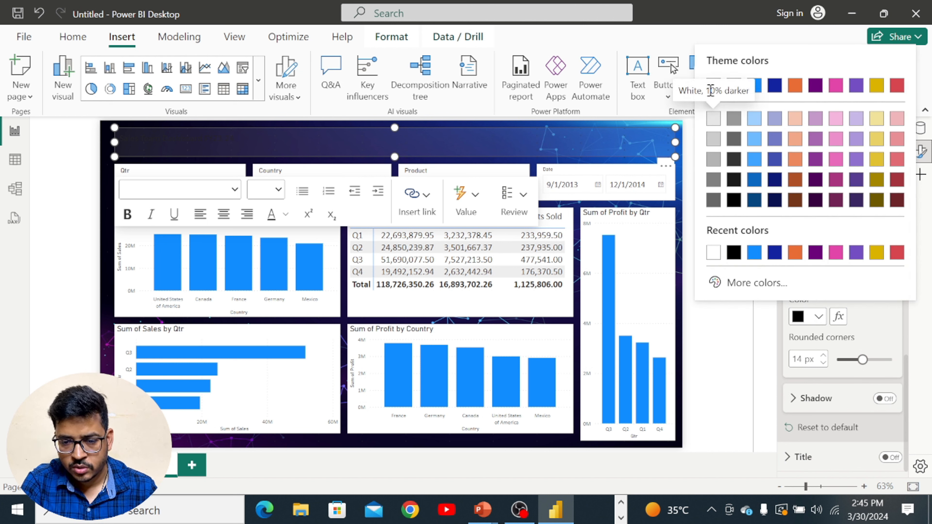
click(714, 118)
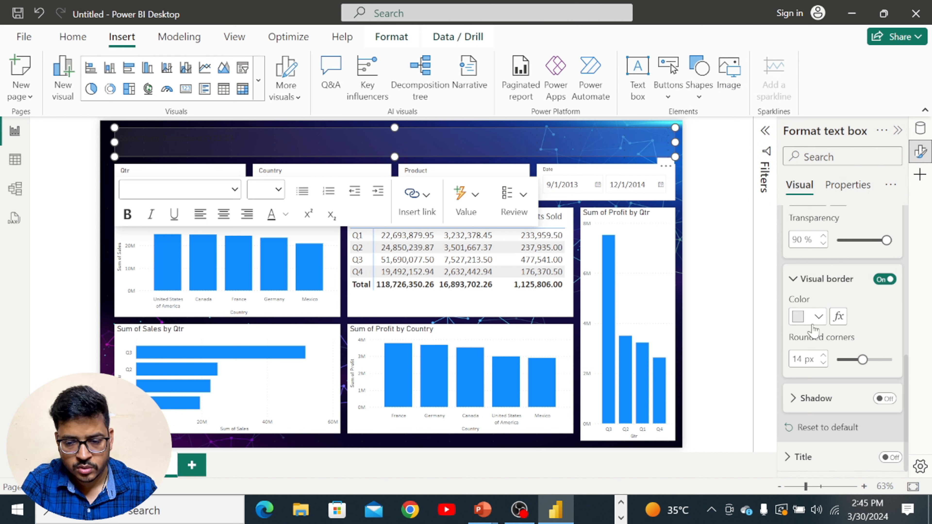
click(819, 317)
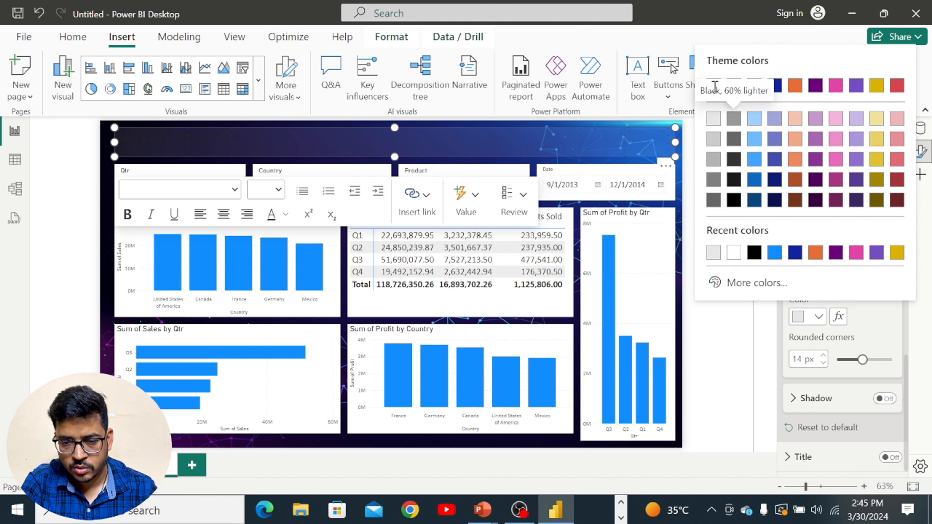
click(860, 352)
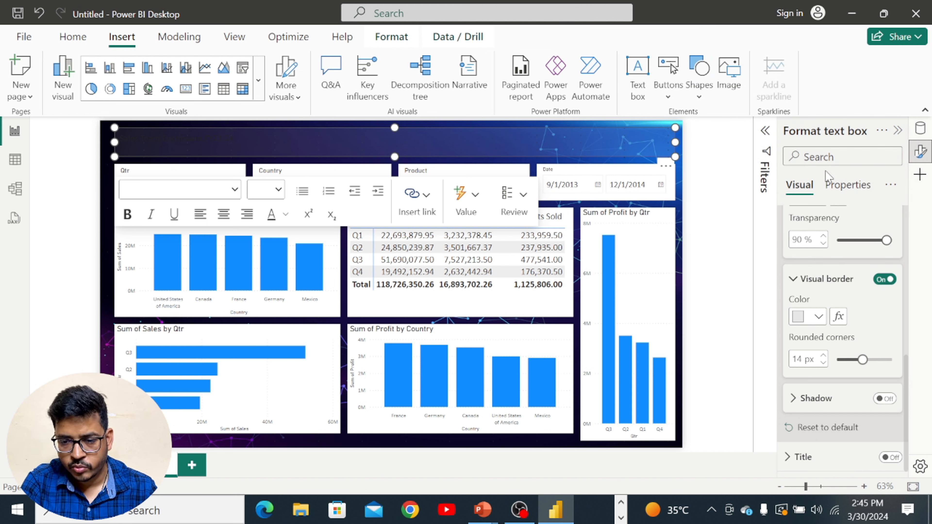
Search the text box's format settings for "value", clear the search and check its general properties
text(value)
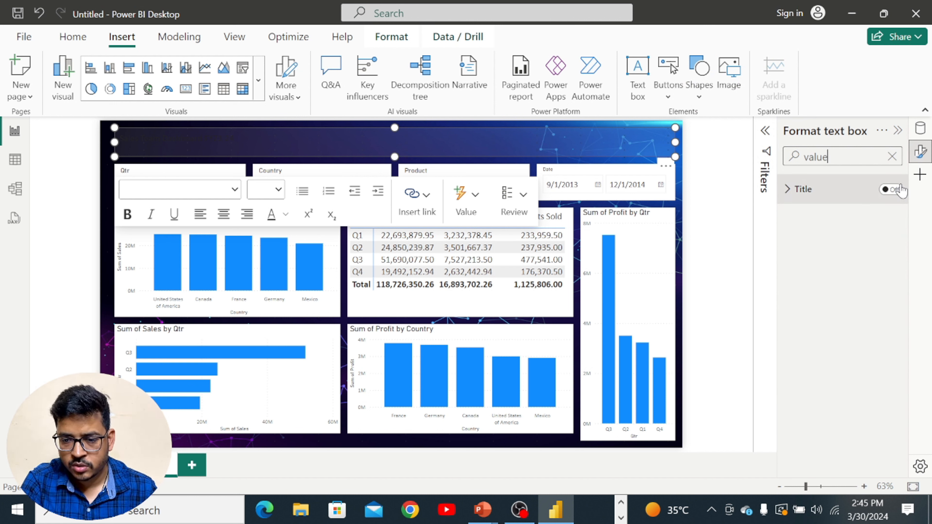
click(892, 158)
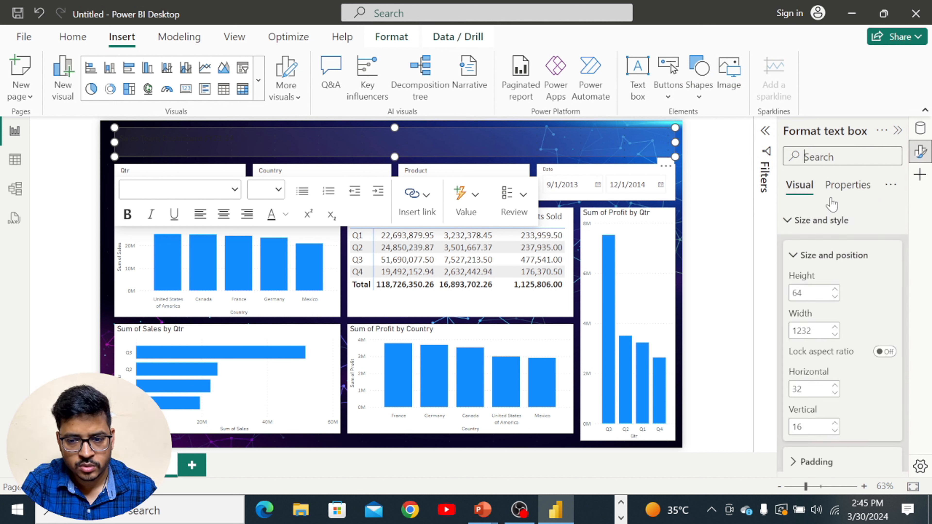
click(840, 191)
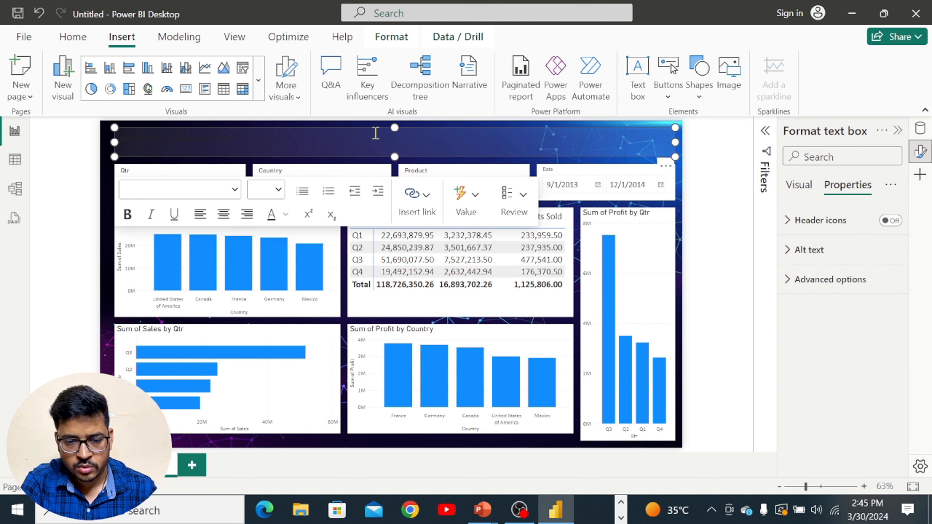
Make the whole "Sales Team Dashboard FY23-24" title text bold and set its font color to white
click(364, 134)
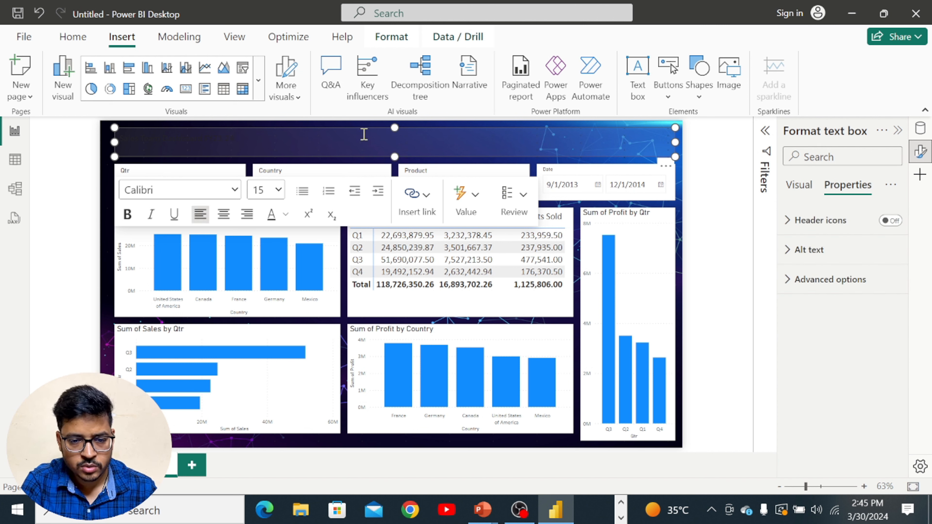
triple_click(347, 142)
key(BackSpace)
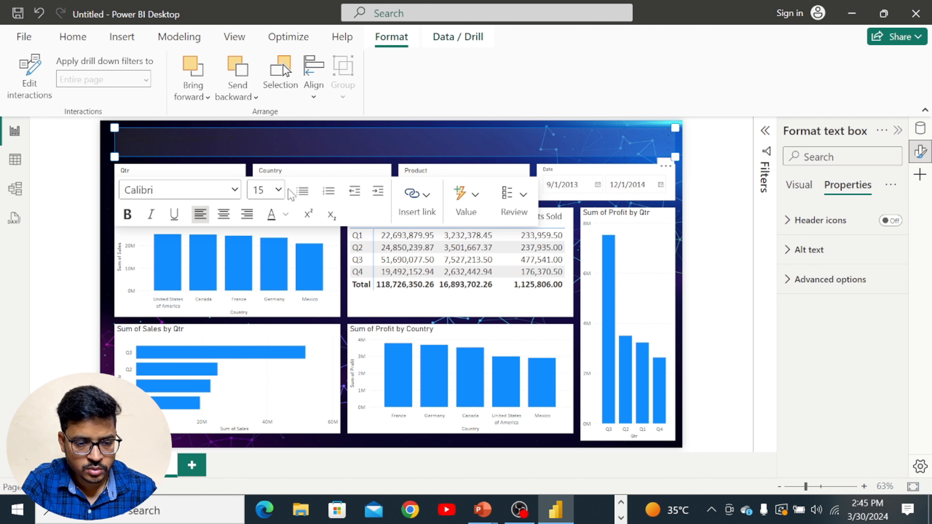
click(128, 215)
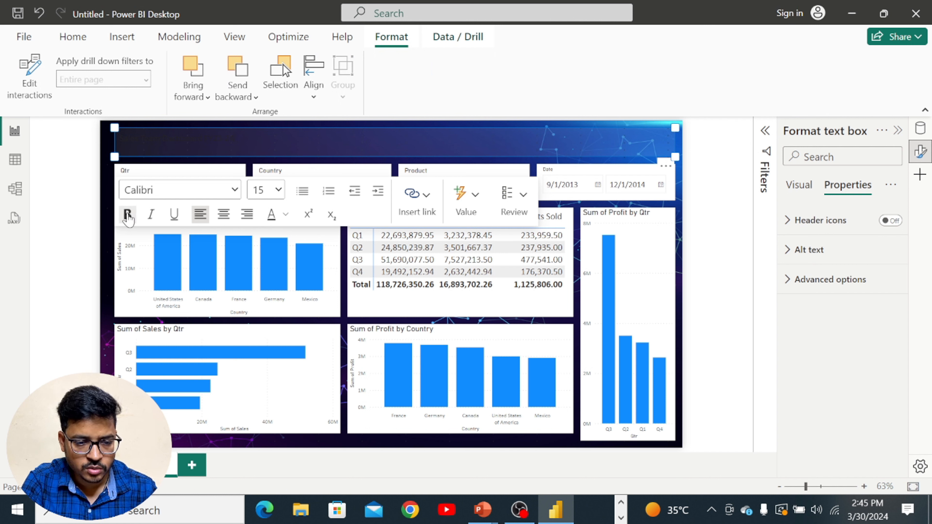
double_click(219, 142)
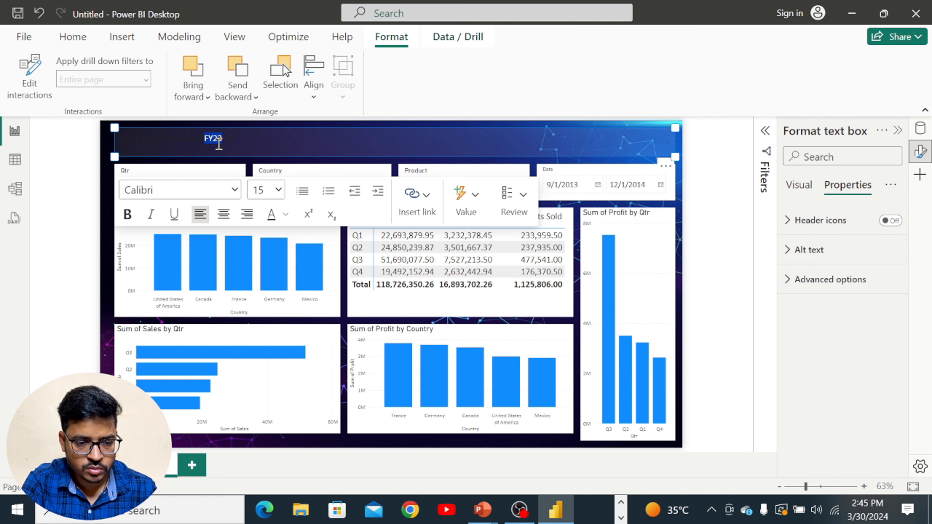
triple_click(219, 143)
click(128, 215)
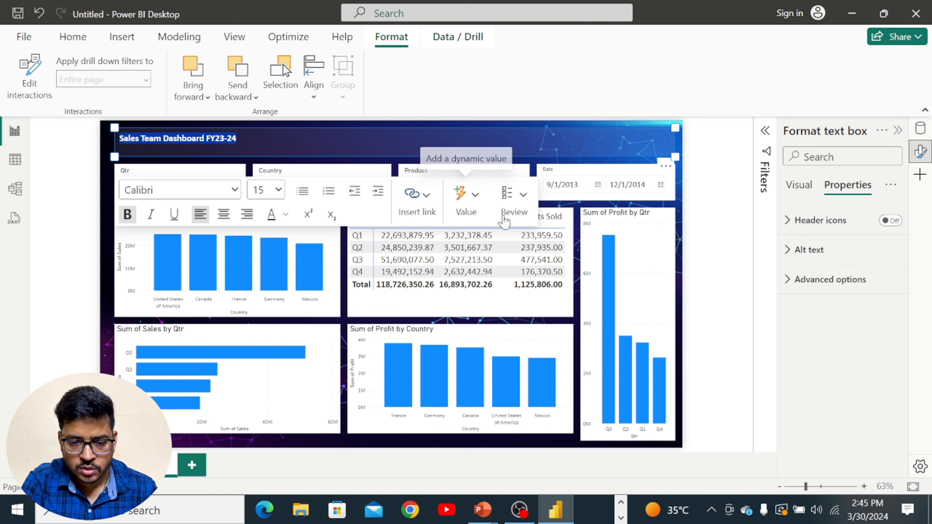
click(286, 215)
click(300, 264)
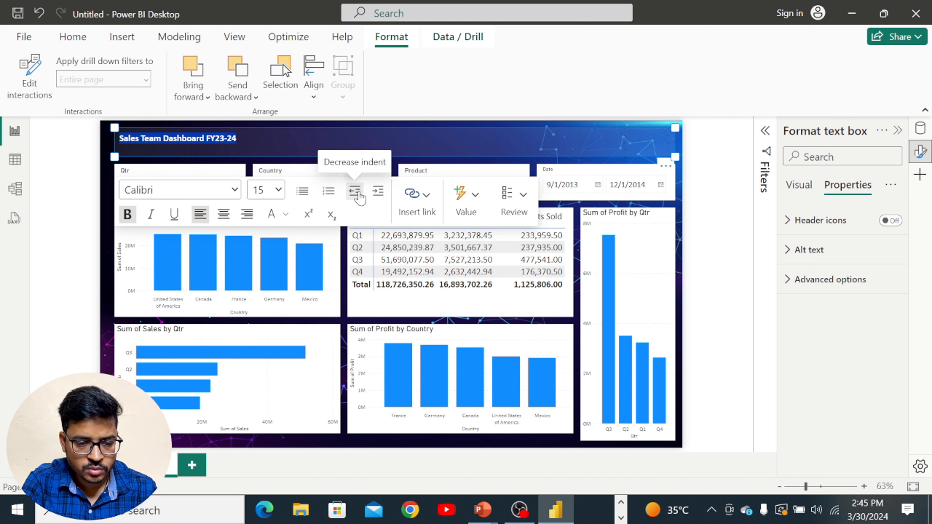
Center the dashboard title text, set its font size to 32 and color it gold
click(230, 219)
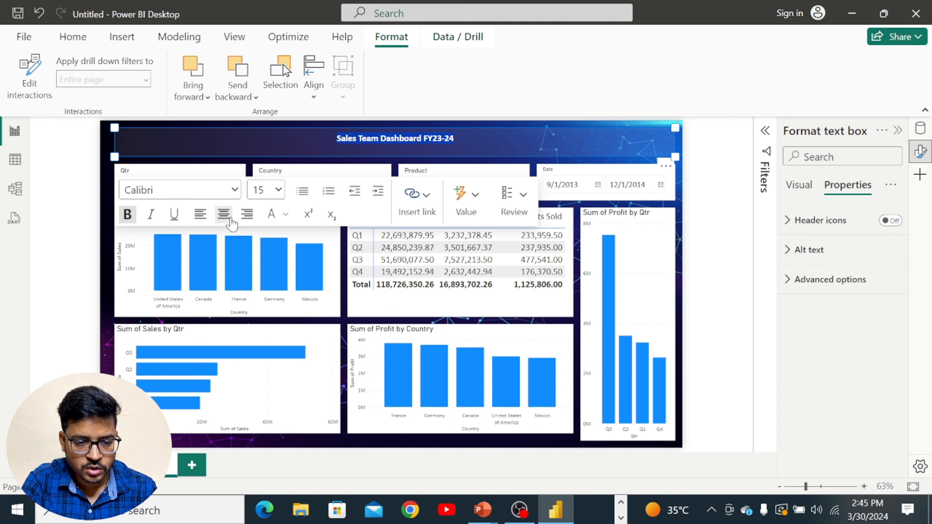
click(278, 190)
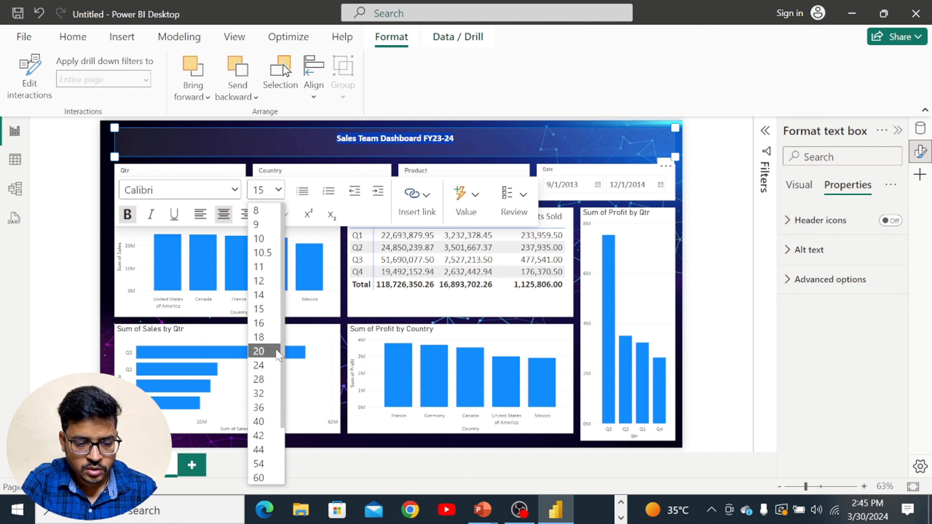
click(269, 395)
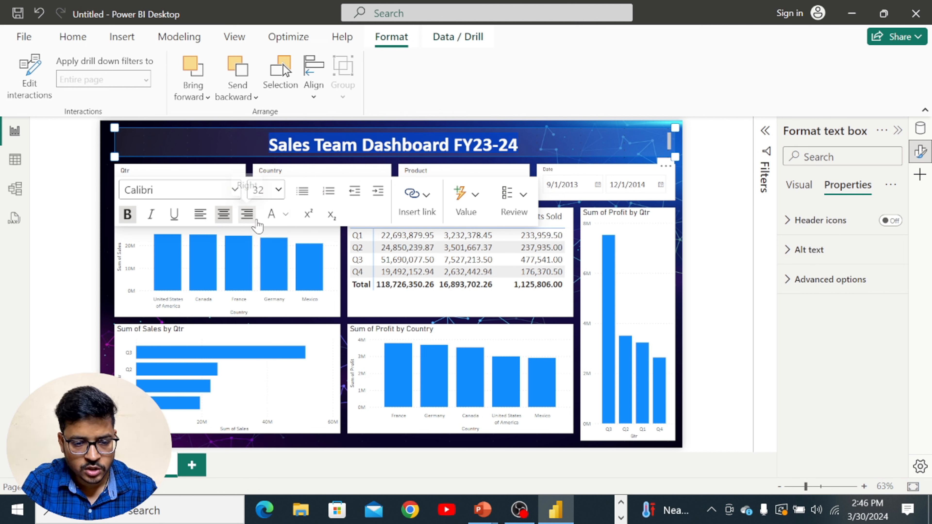
click(287, 215)
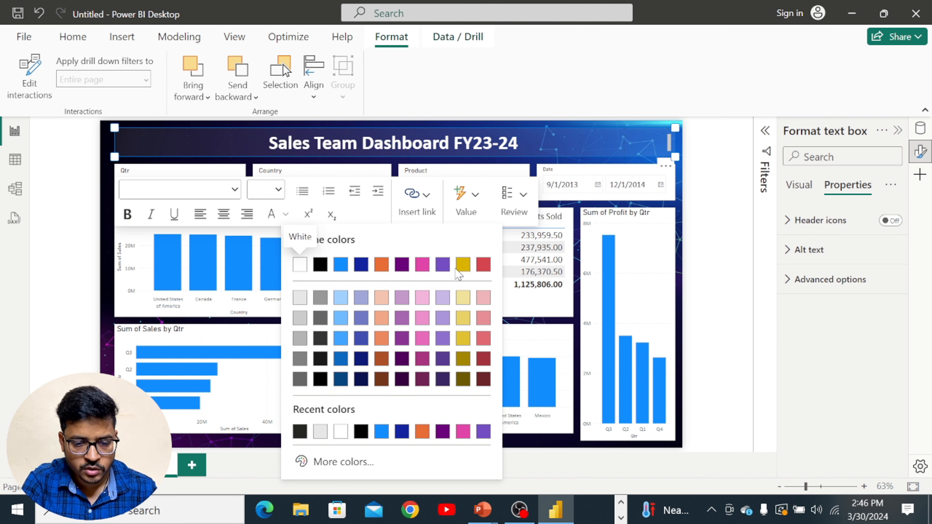
click(466, 269)
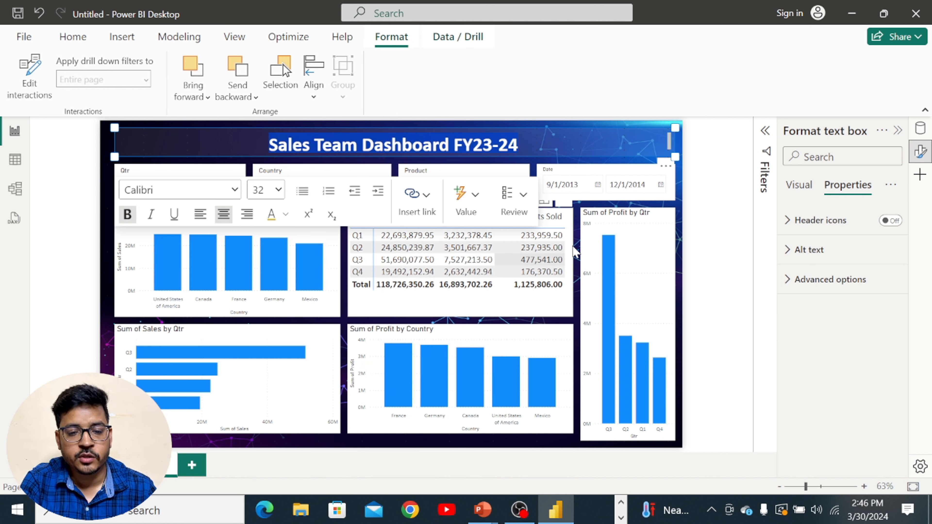
click(732, 262)
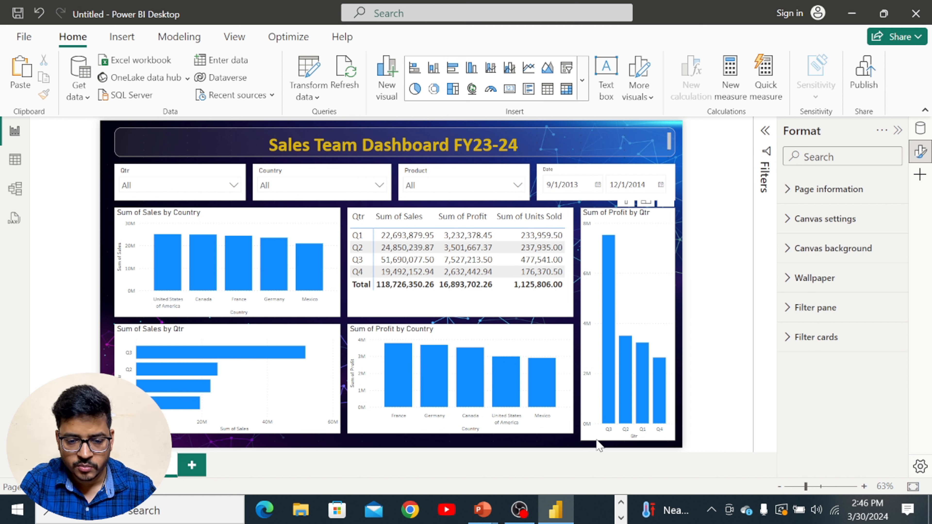
Shorten the Sum of Profit by Qtr chart to a height of 496, level with the neighboring charts' lower edge
click(628, 439)
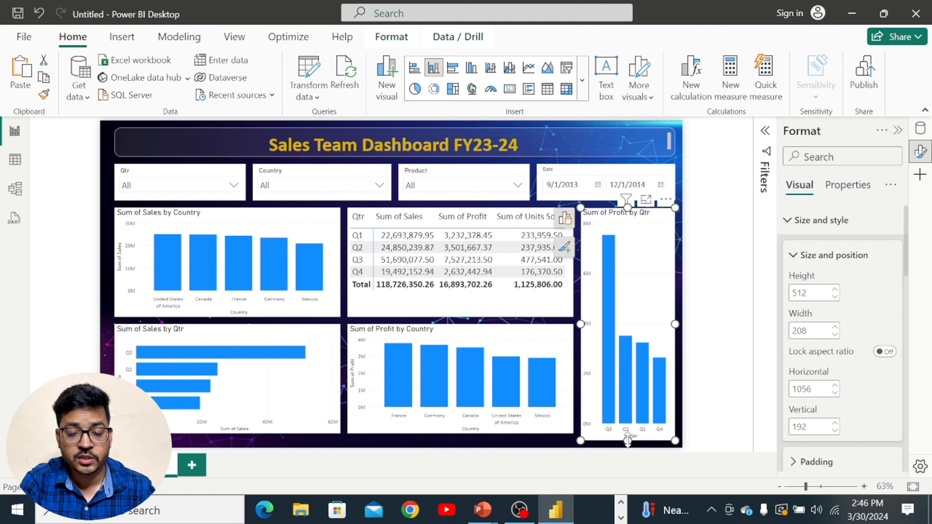
mouse_move(628, 440)
mouse_down()
mouse_move(626, 416)
mouse_move(627, 434)
mouse_up()
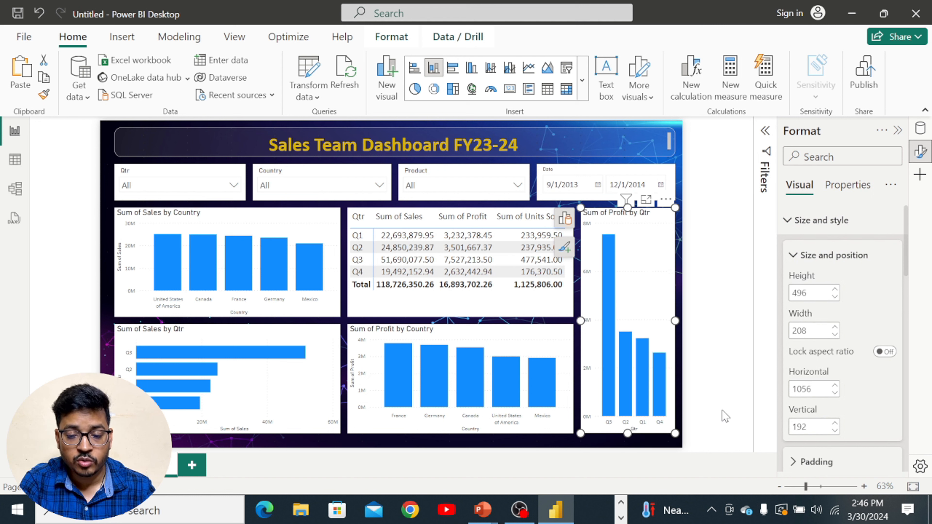
click(727, 278)
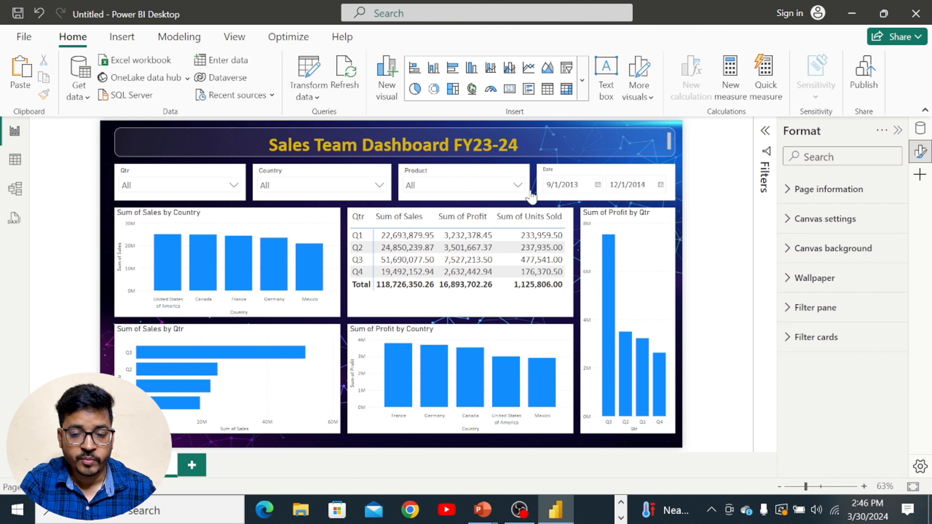
Make the X-axis values of the Sum of Sales by Country chart bold
click(293, 212)
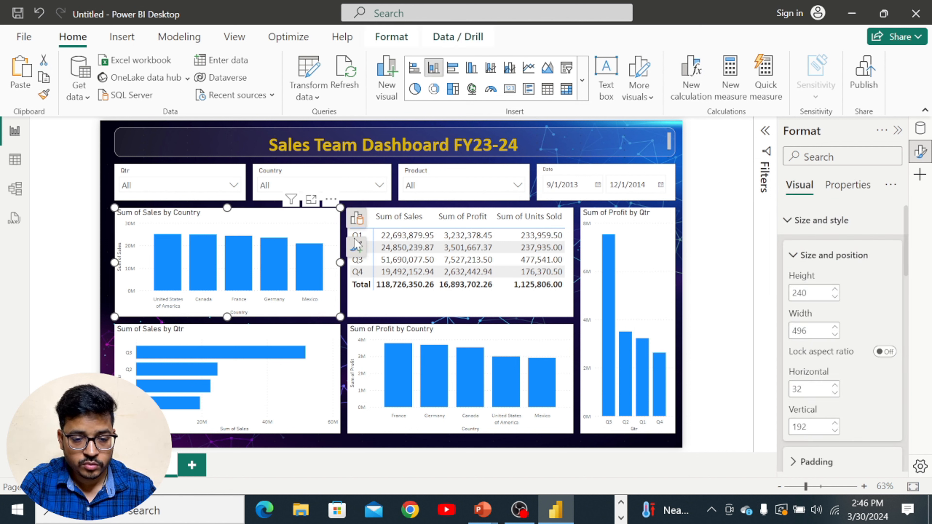
click(354, 252)
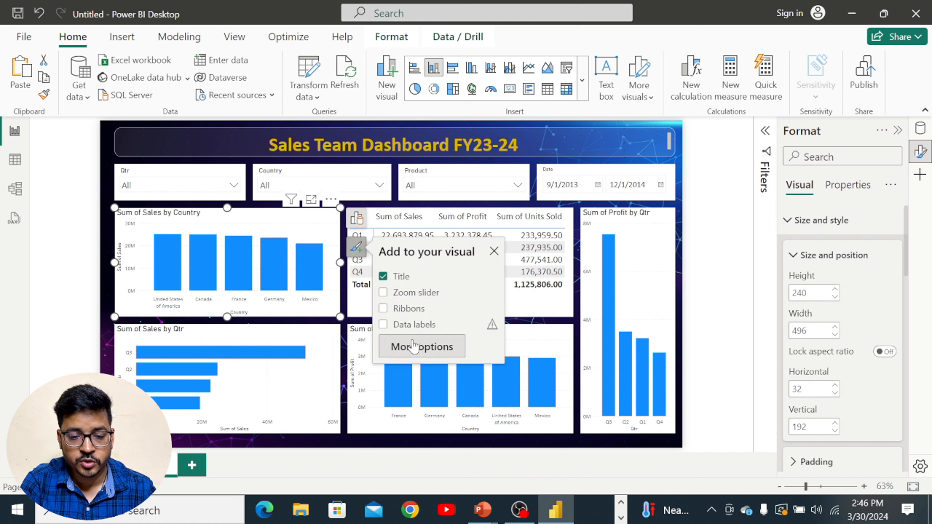
click(416, 352)
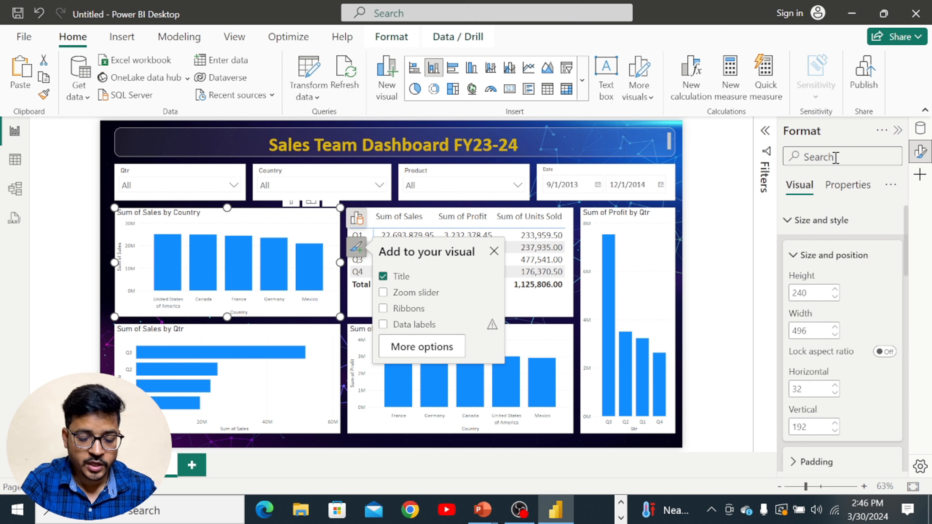
text(value)
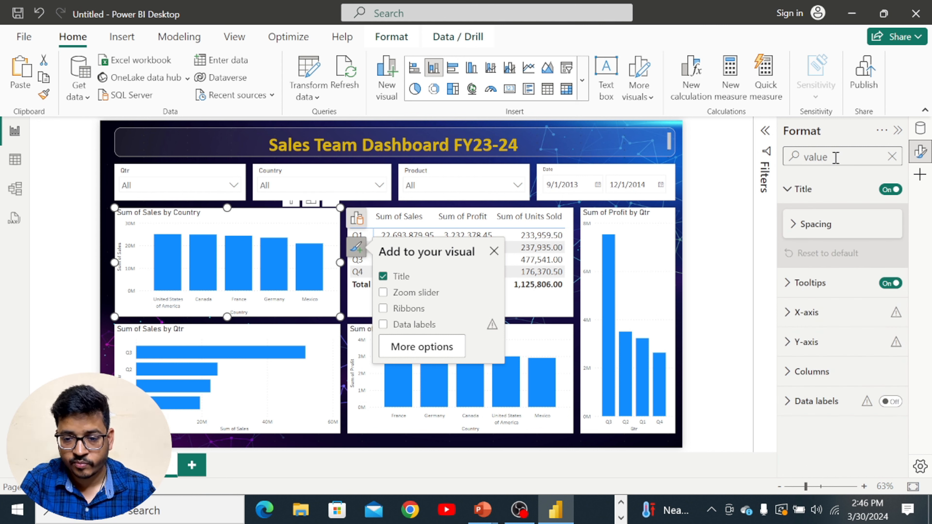
click(789, 314)
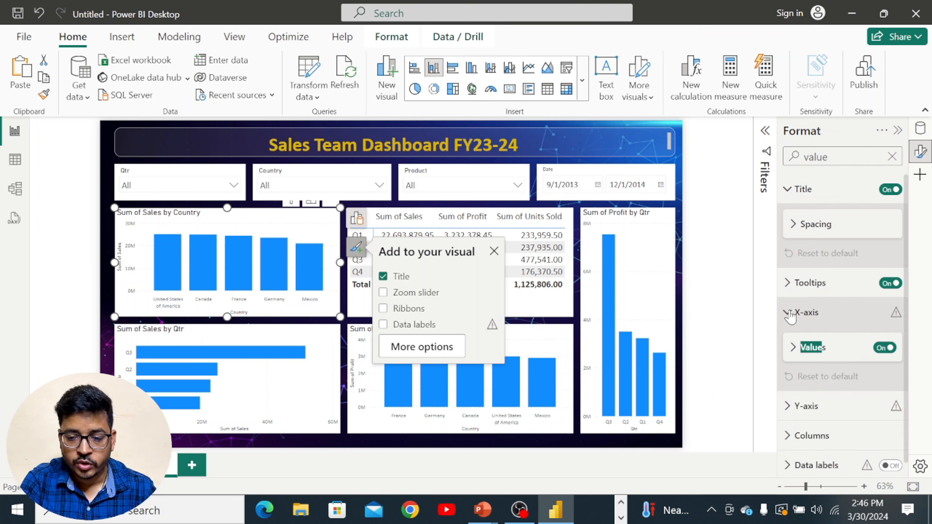
click(793, 349)
scroll(817, 342, down, 3)
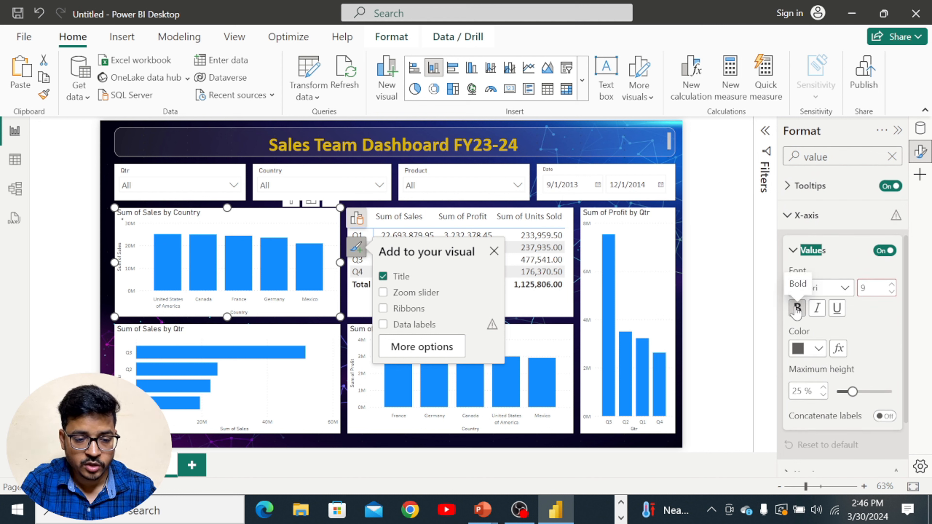
click(796, 309)
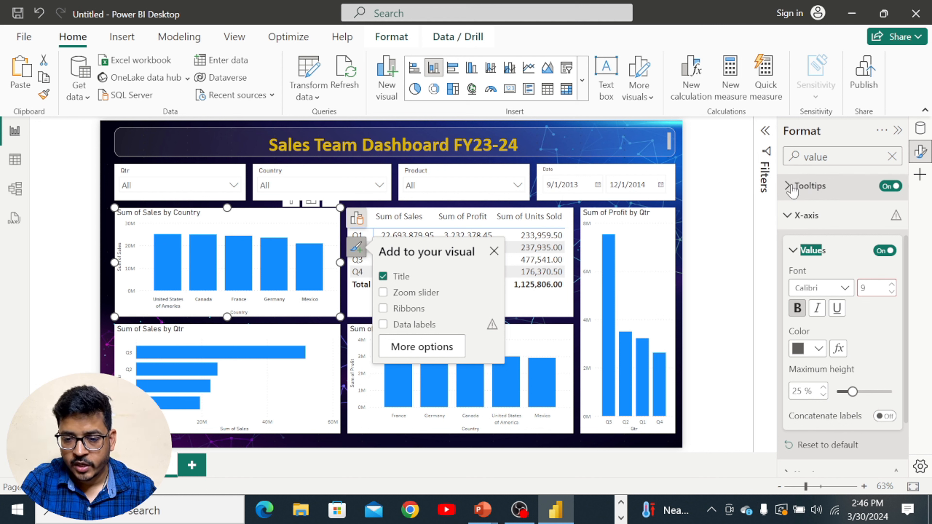
Set the background transparency of the Sum of Sales by Country chart to 90%
click(892, 157)
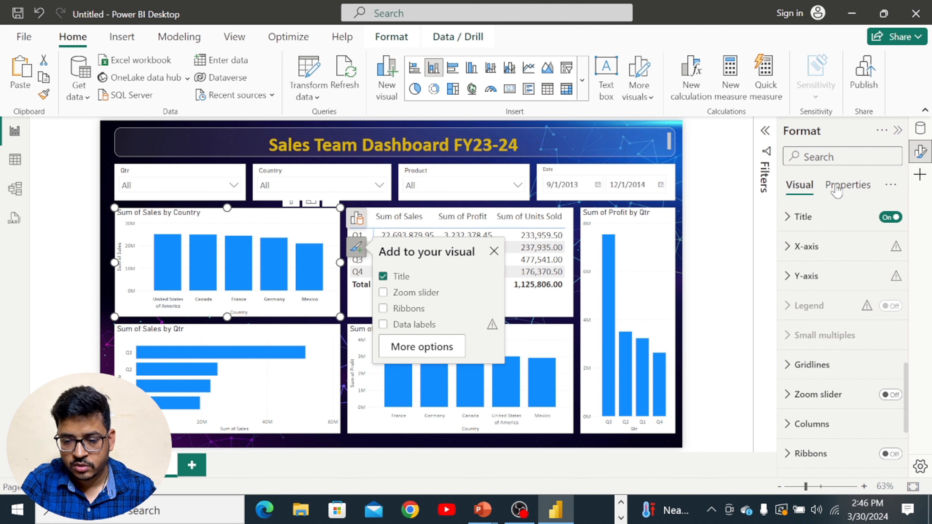
click(836, 191)
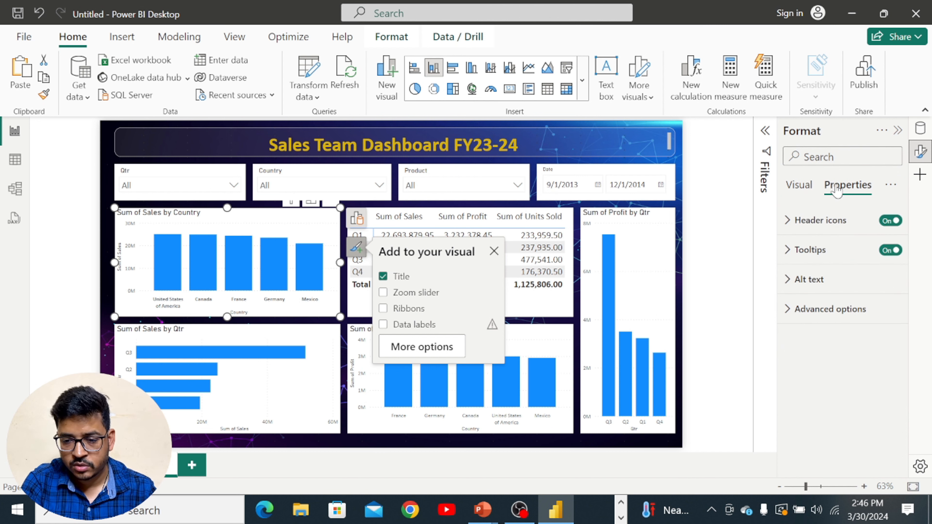
click(796, 189)
scroll(833, 303, down, 8)
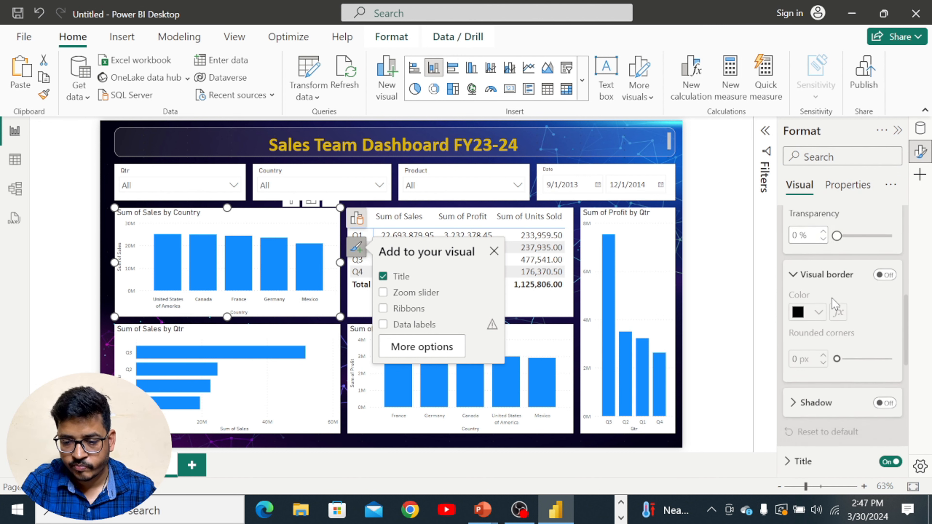
scroll(832, 298, up, 3)
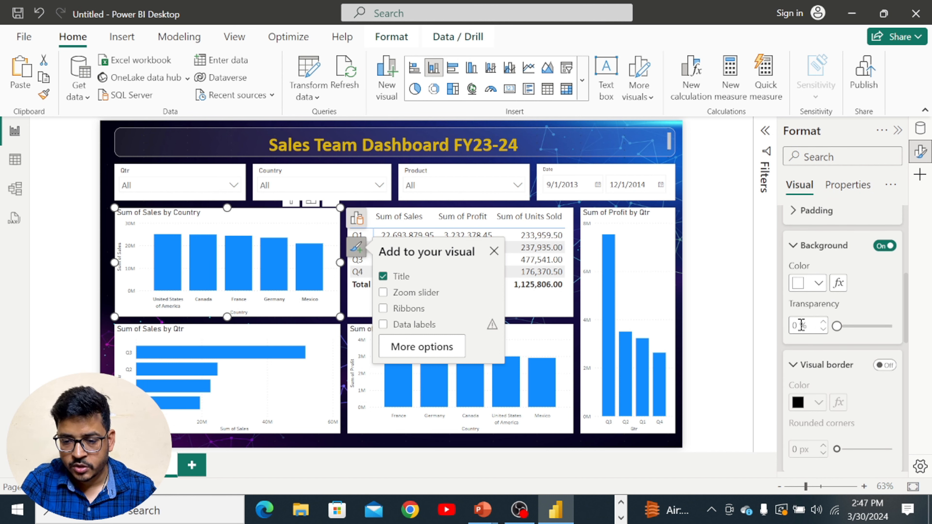
text(90)
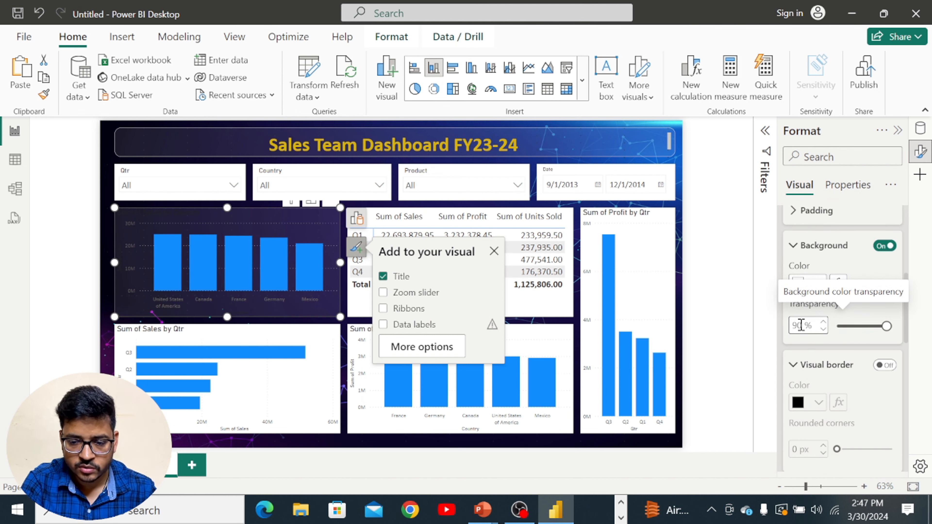
Enable the visual border on the Sum of Sales by Country chart with 19 px rounded corners
scroll(849, 418, down, 2)
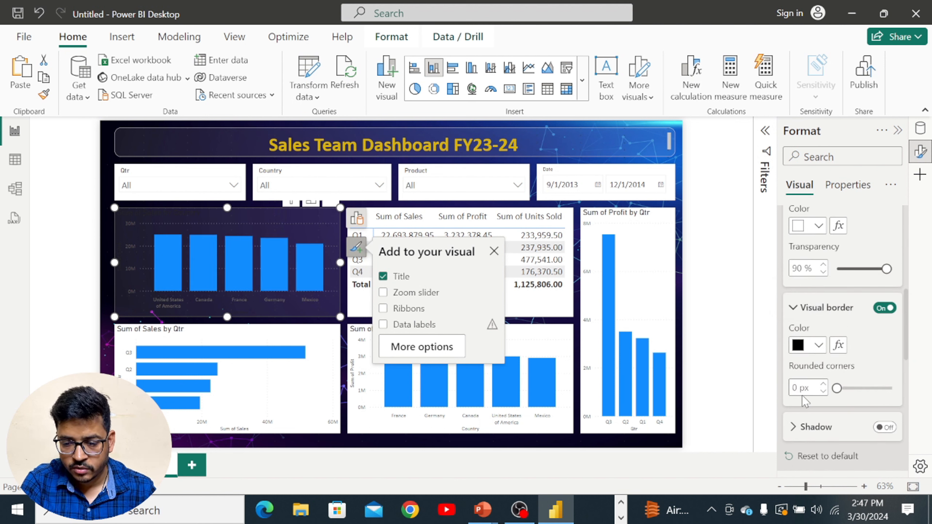
double_click(796, 388)
text(10)
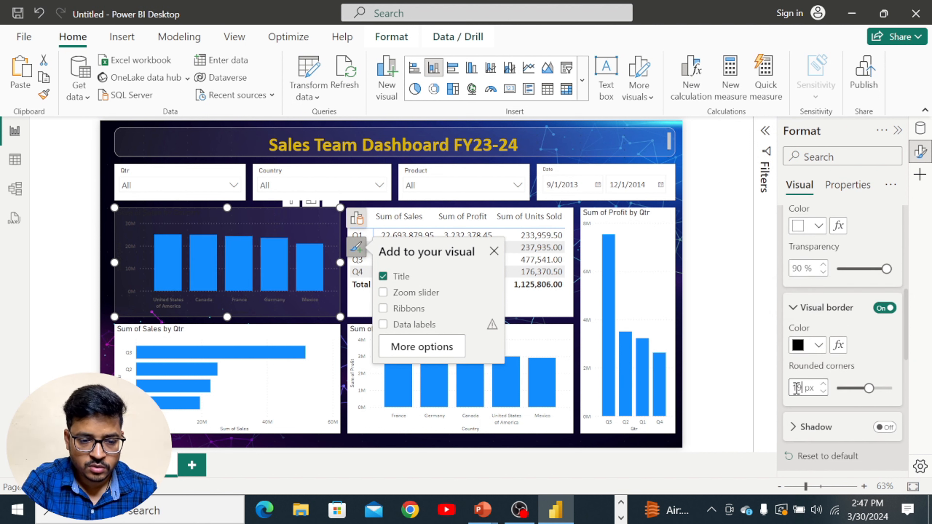
key(BackSpace)
text(9)
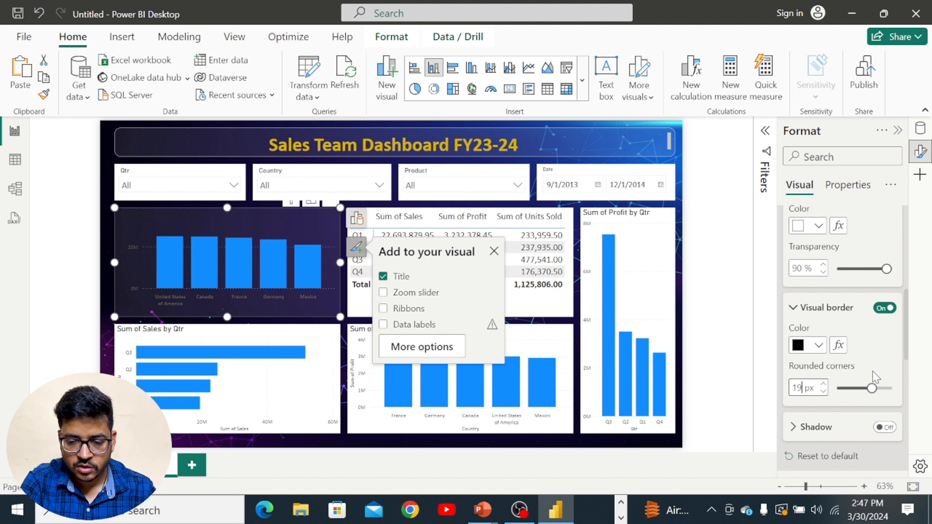
Change the X-axis values' color to white in the Sum of Sales by Country chart
click(827, 156)
text(value)
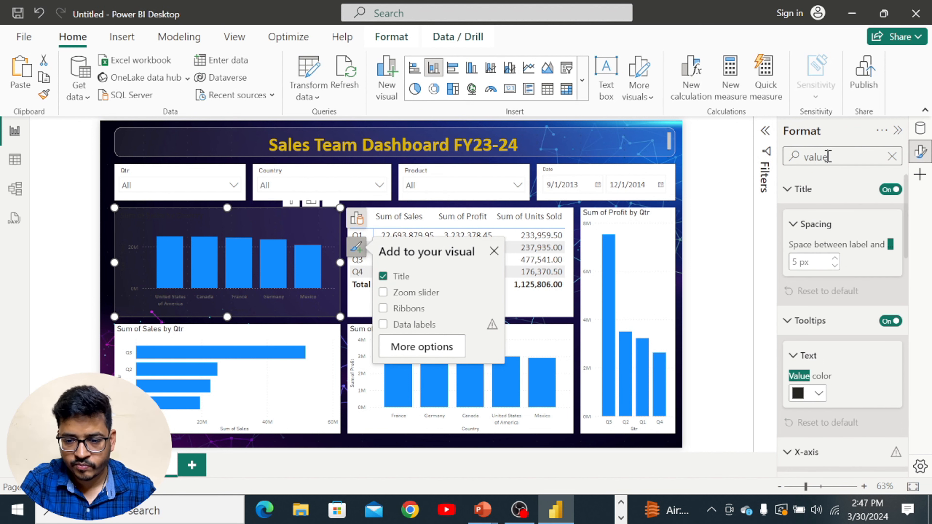
scroll(843, 303, down, 3)
scroll(843, 303, down, 3)
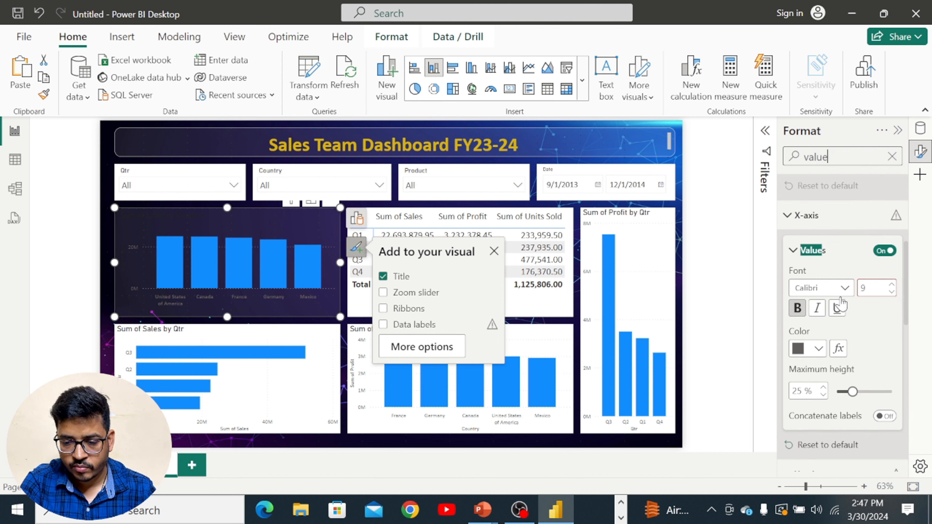
click(812, 348)
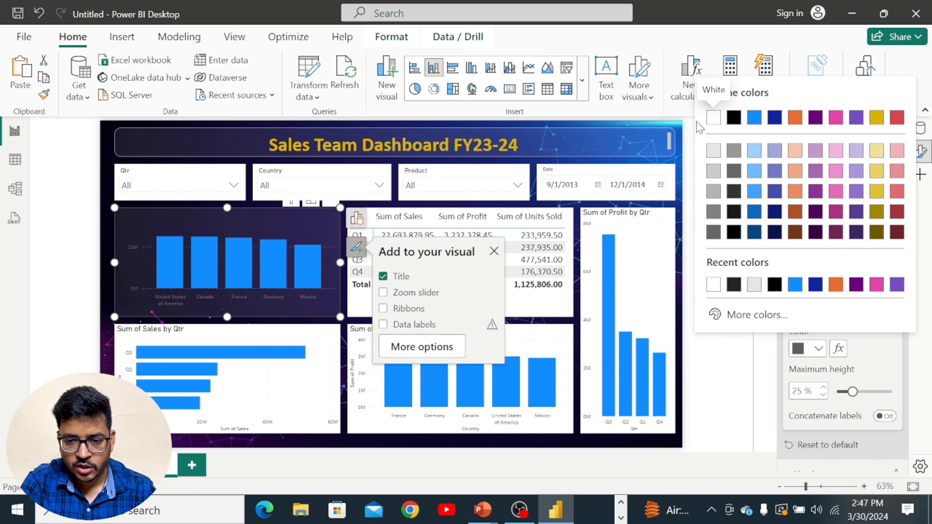
click(713, 118)
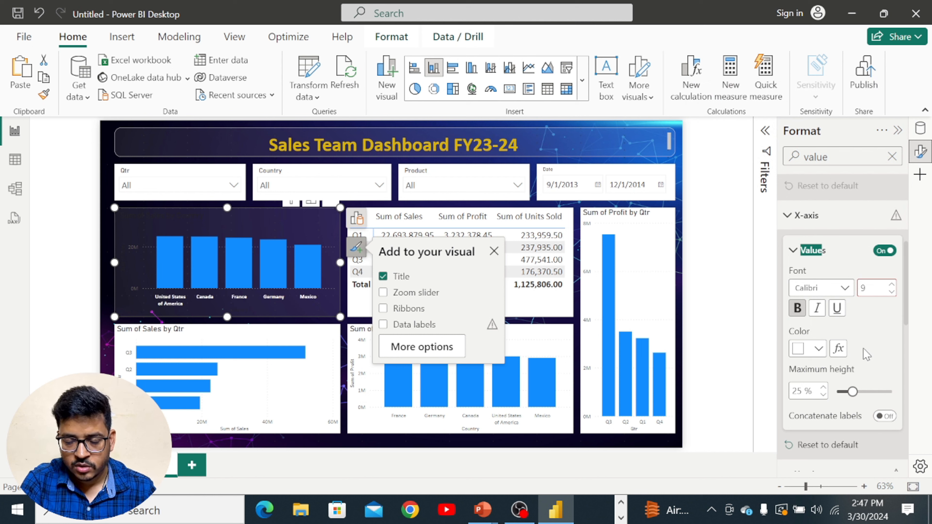
Change the Y-axis values' color to white in the Sum of Sales by Country chart
scroll(866, 355, down, 2)
scroll(866, 355, up, 2)
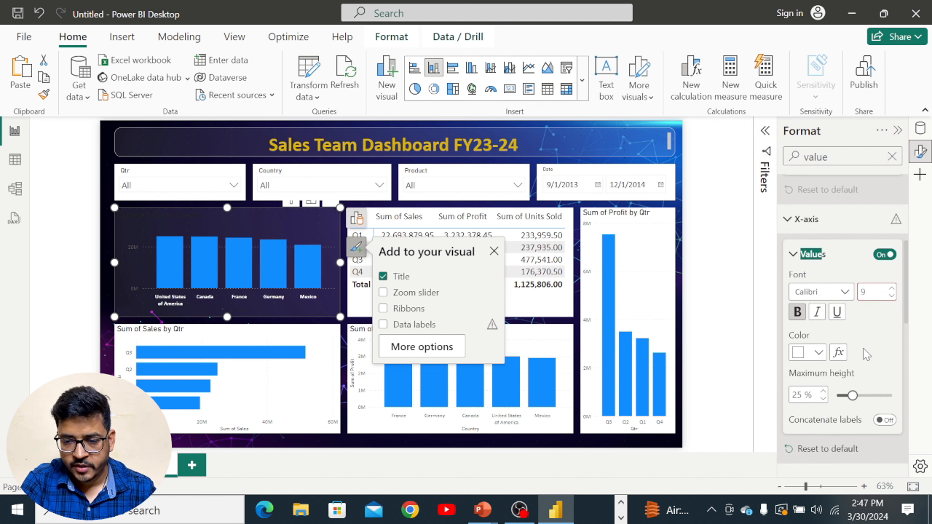
click(786, 220)
scroll(814, 297, down, 1)
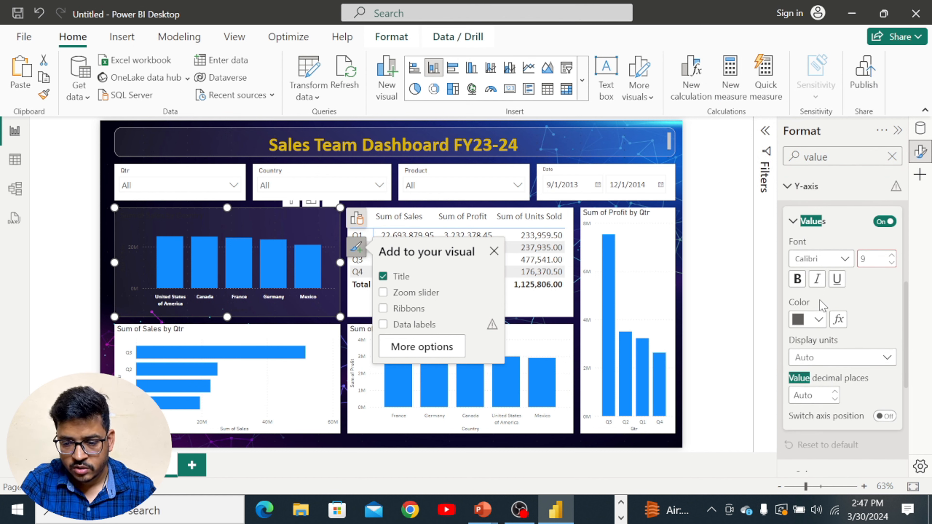
click(819, 319)
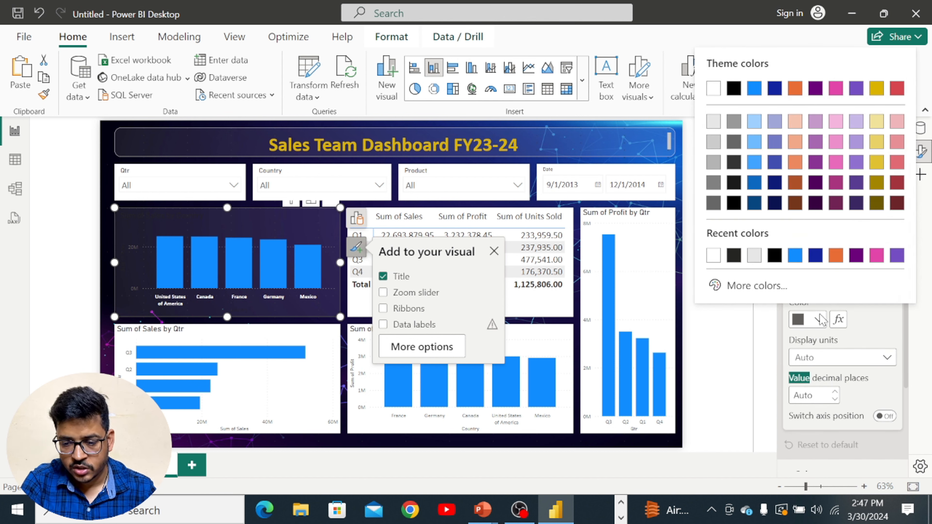
click(713, 89)
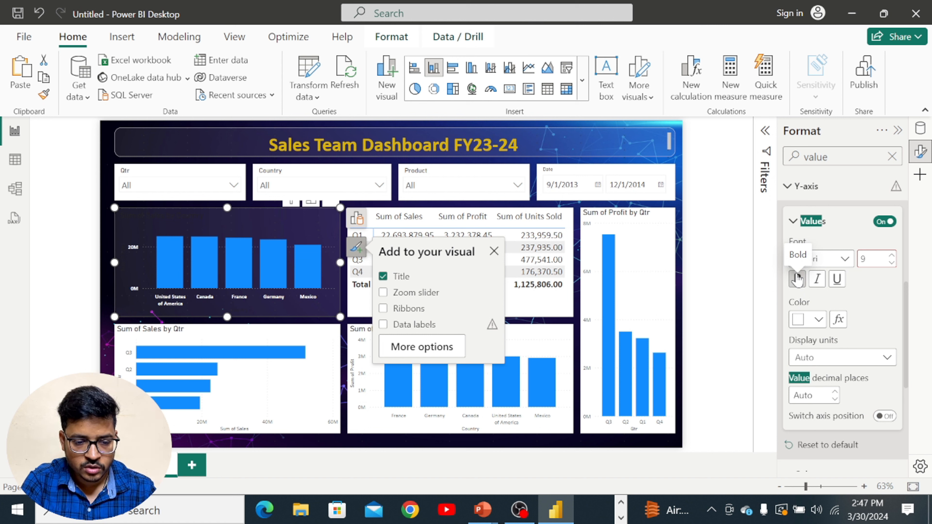
click(792, 221)
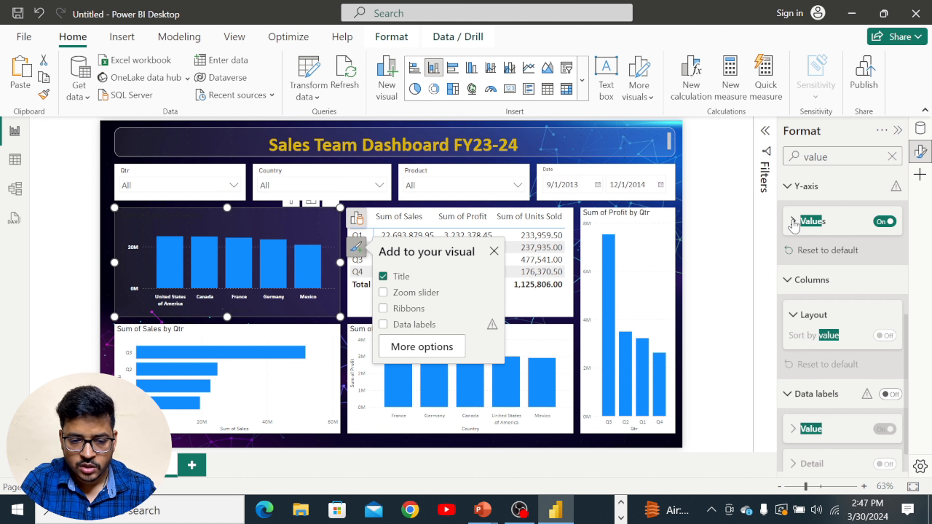
Turn on data labels for the Sum of Sales by Country chart
click(844, 159)
text(v)
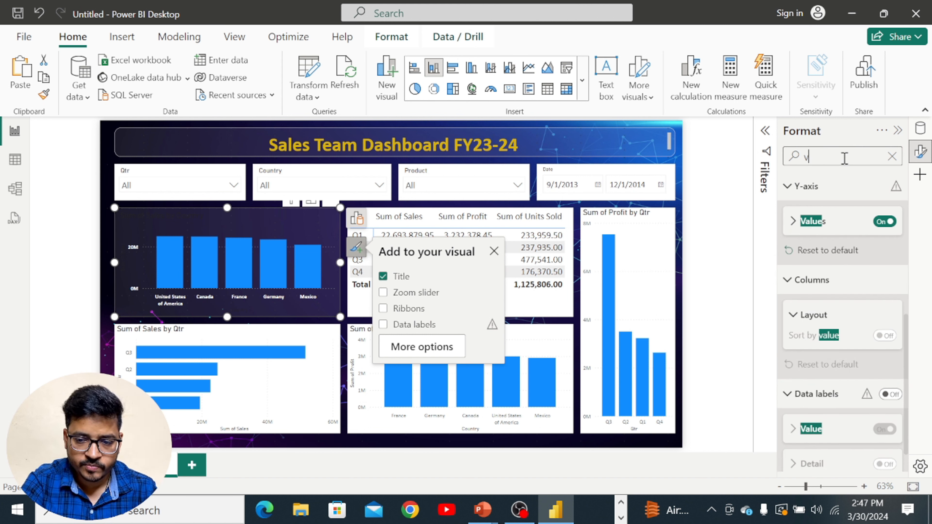
key(BackSpace)
text(data)
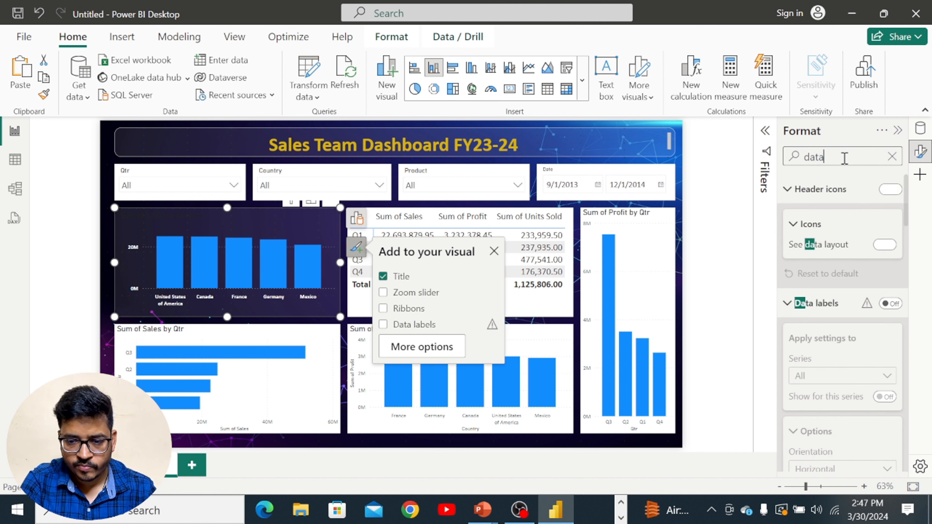
click(890, 304)
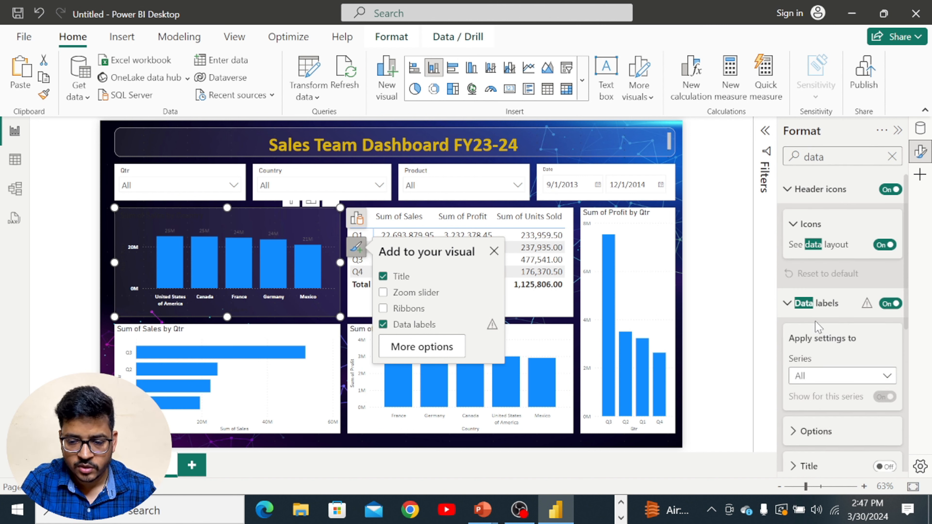
Make the data label values of the Sum of Sales by Country chart bold and white
scroll(827, 373, down, 3)
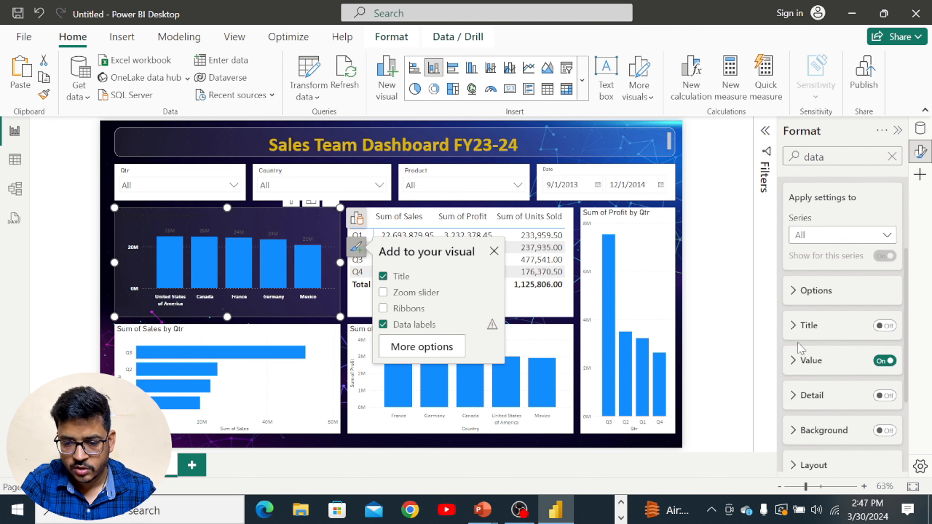
click(793, 363)
scroll(794, 356, down, 2)
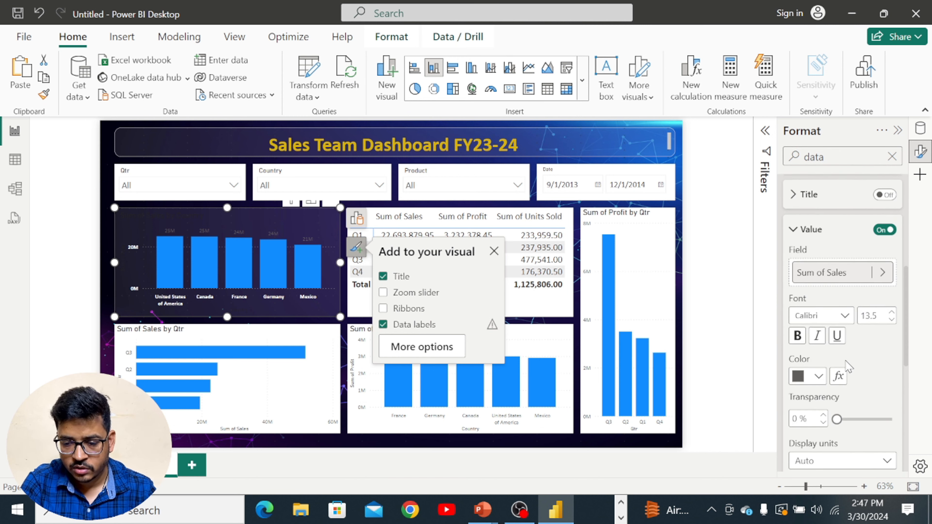
click(796, 328)
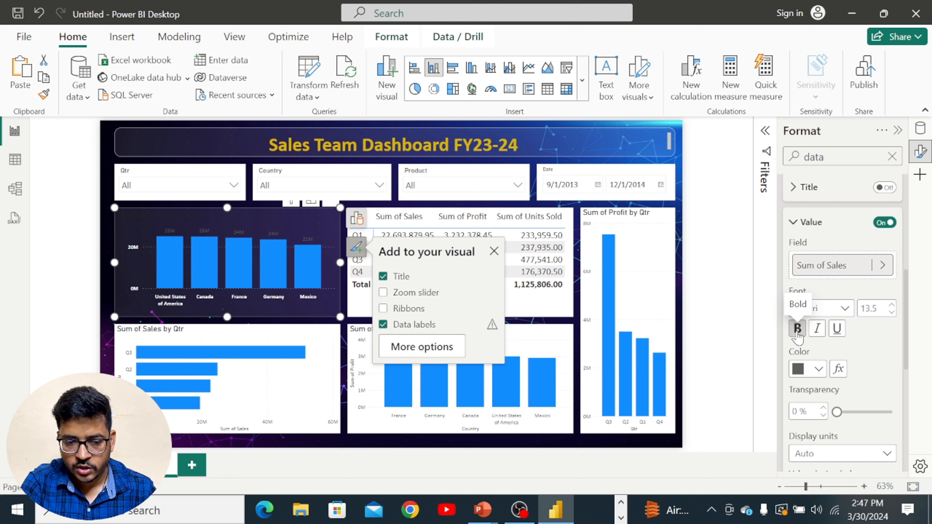
click(818, 368)
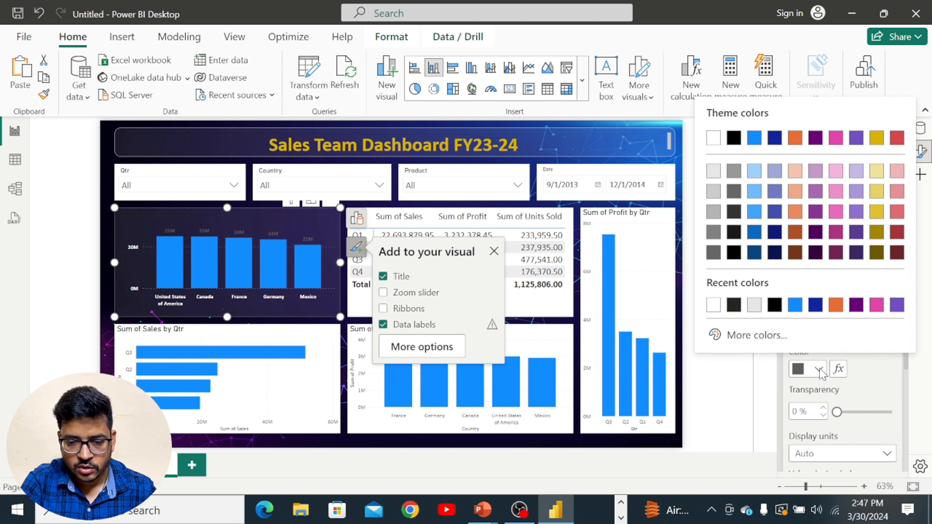
click(712, 143)
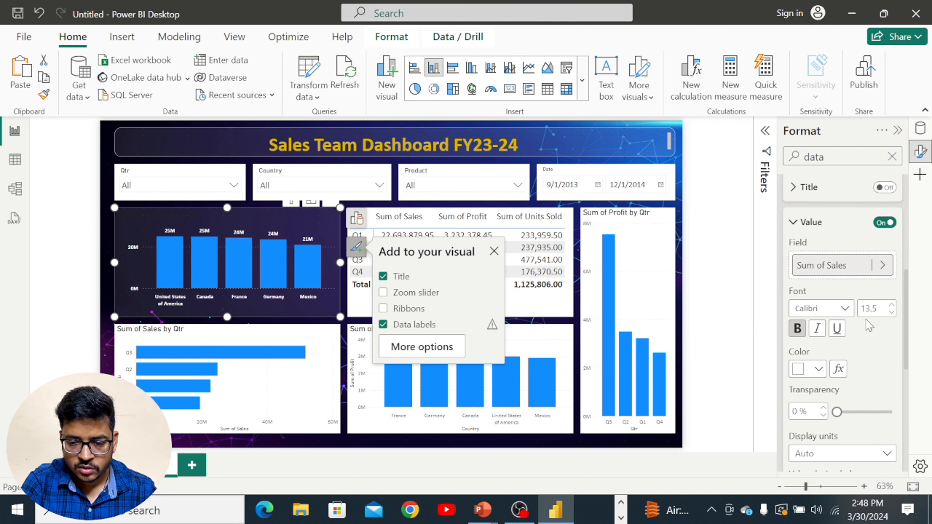
click(719, 321)
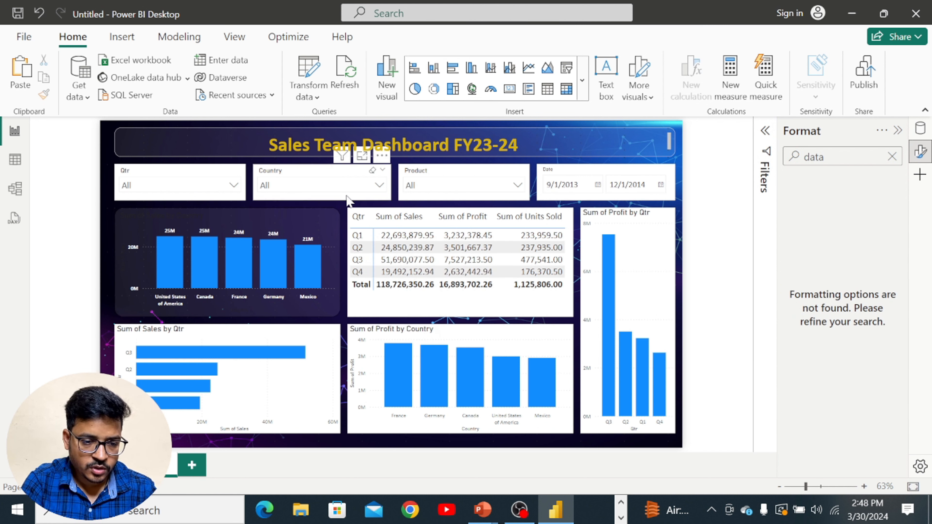
Enable the shadow on the Sum of Sales by Country chart with its offset set to Inside
click(260, 224)
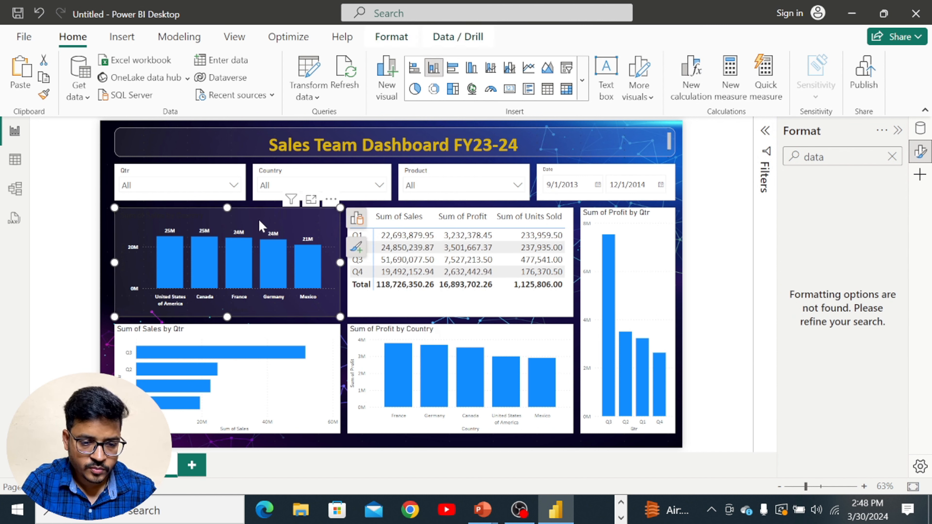
click(891, 156)
text(sha)
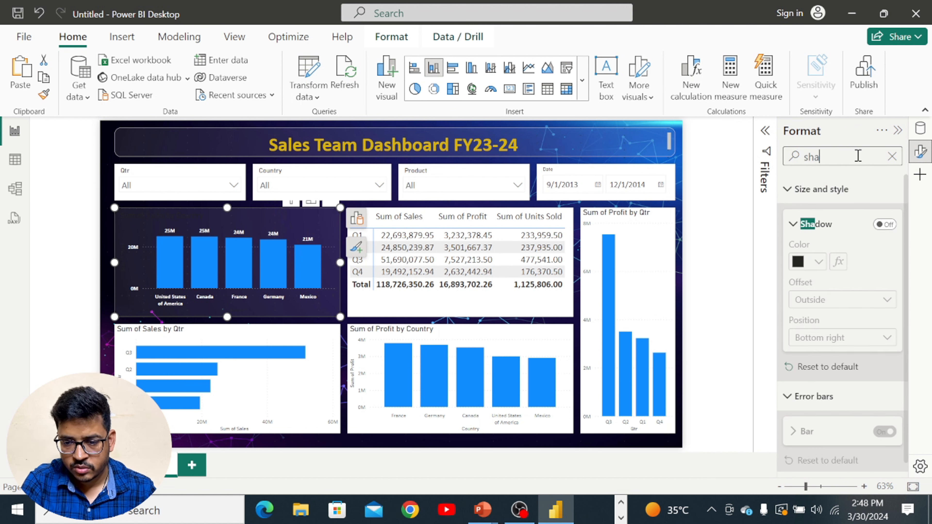
click(884, 224)
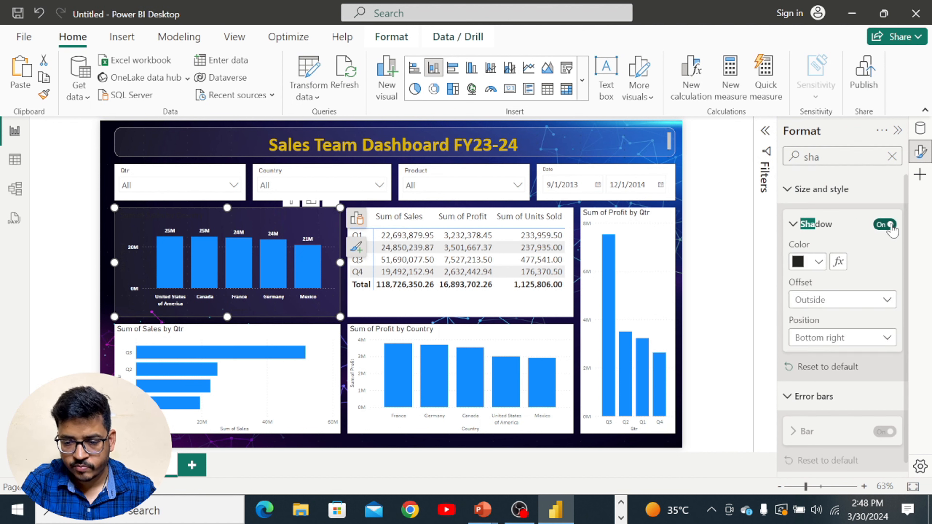
click(844, 301)
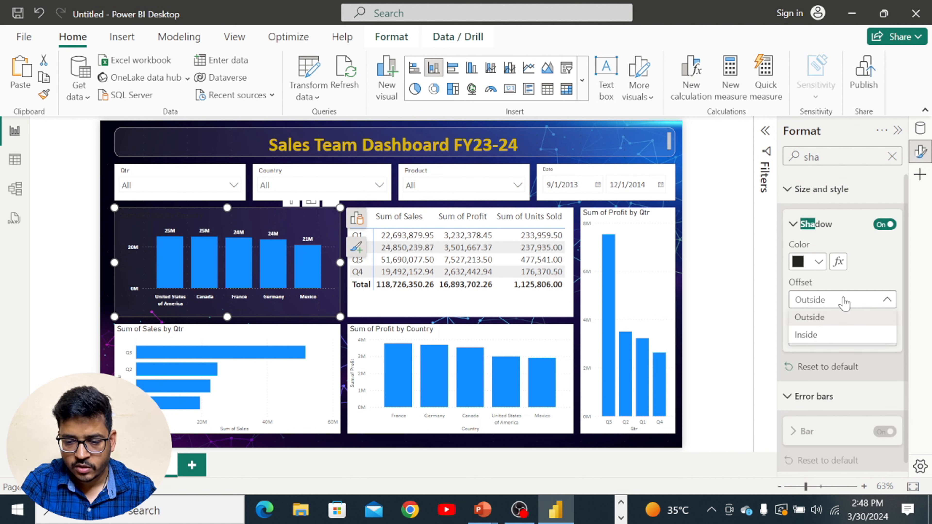
click(818, 342)
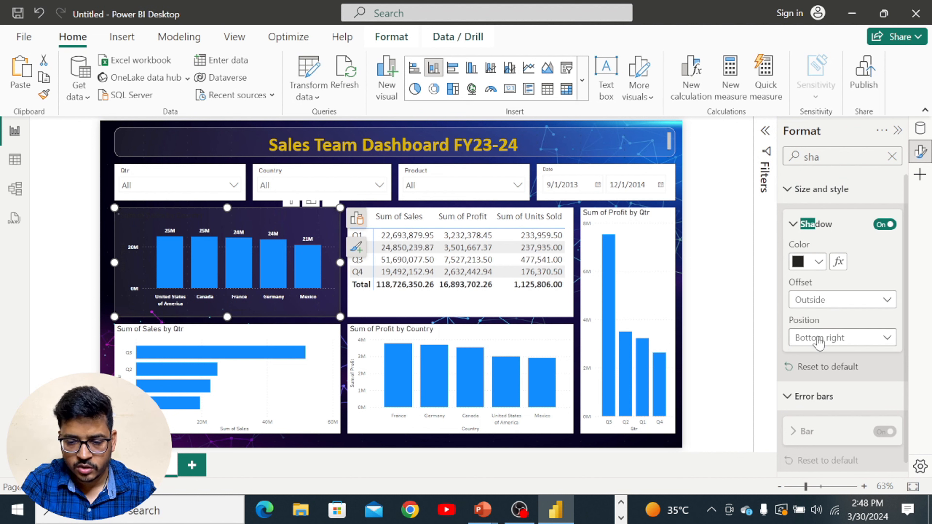
click(724, 289)
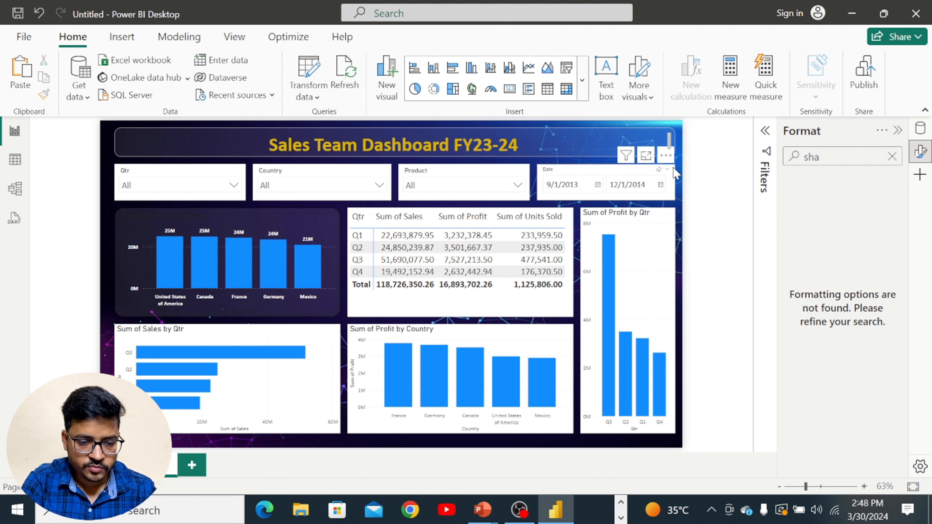
Set the background transparency of the Sum of Sales by Country chart to 85%
click(302, 212)
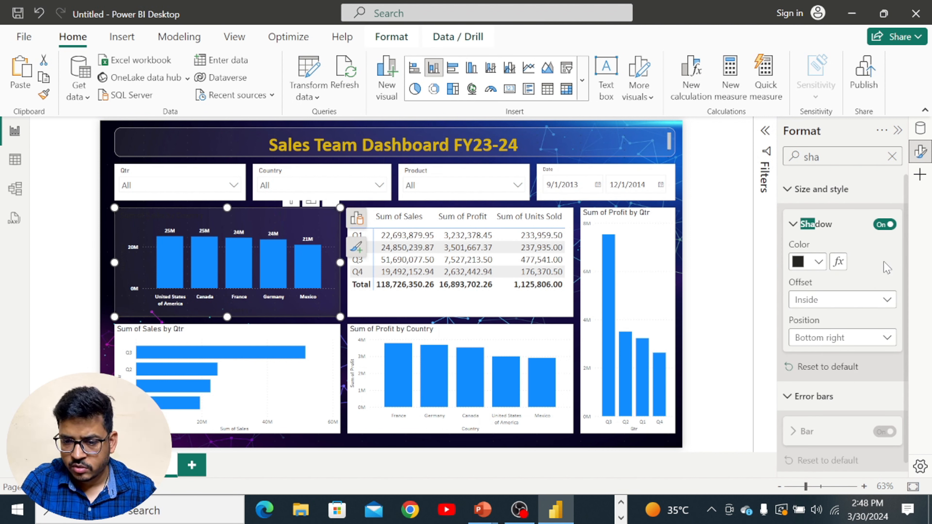
click(892, 156)
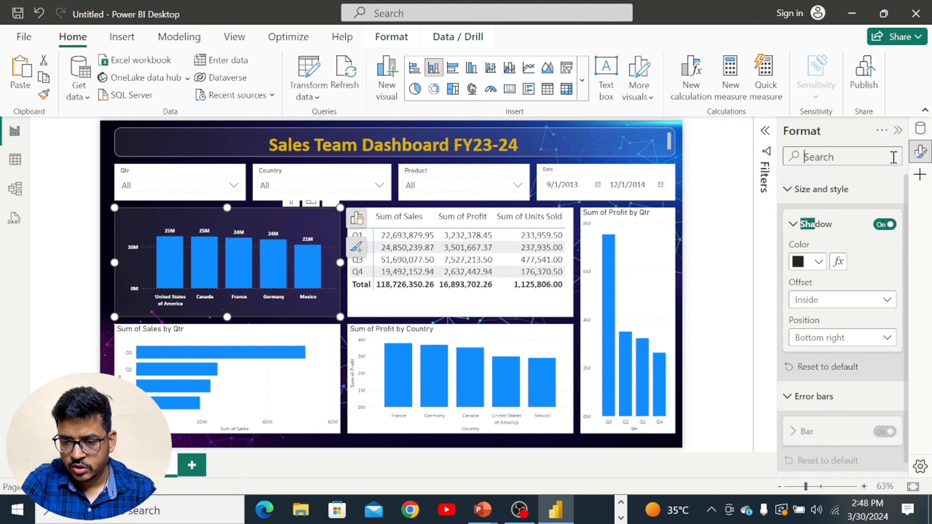
click(785, 221)
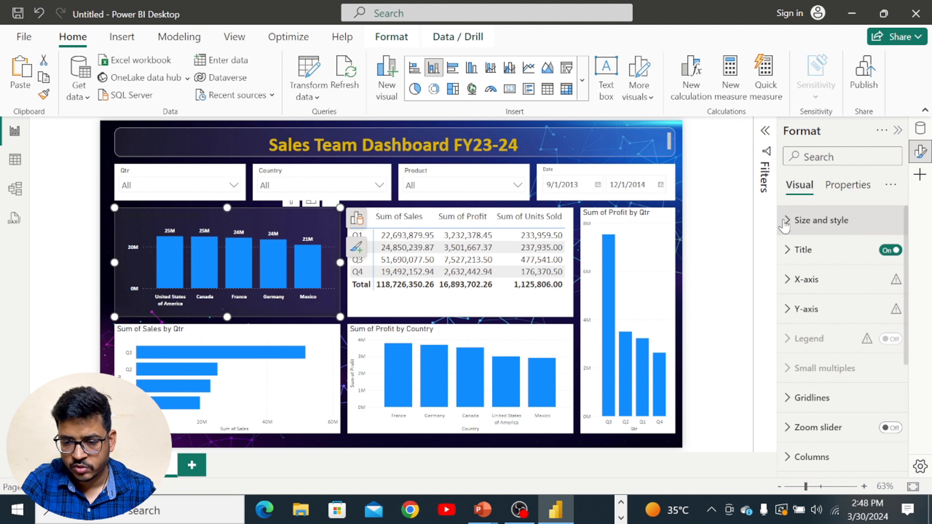
click(785, 221)
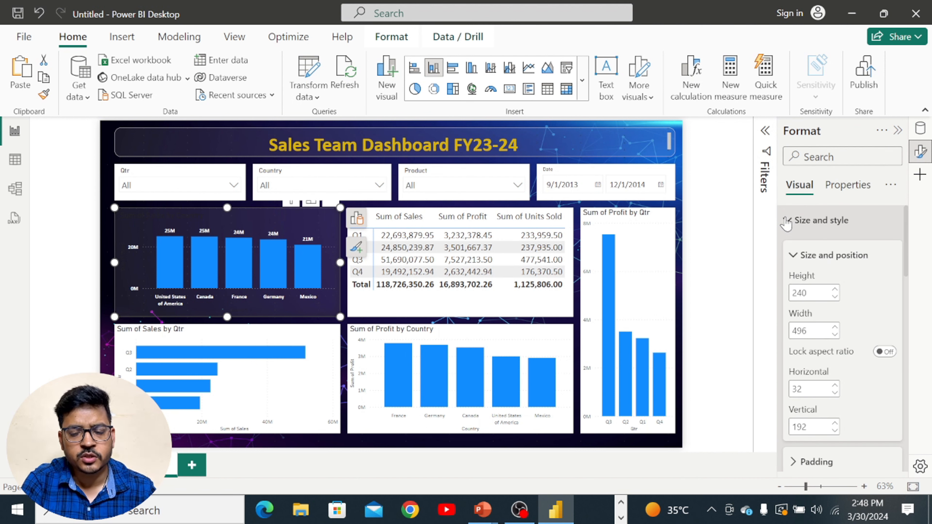
scroll(851, 311, down, 6)
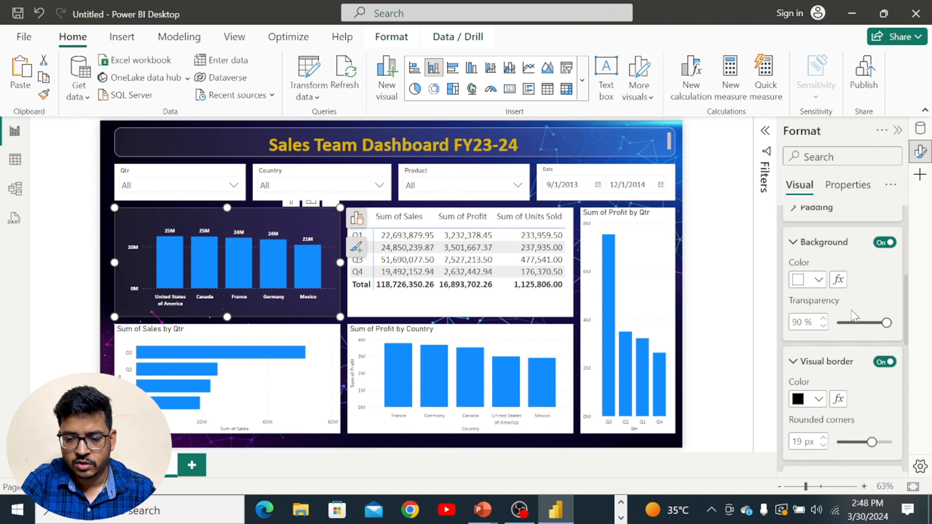
scroll(853, 315, up, 2)
scroll(852, 314, down, 5)
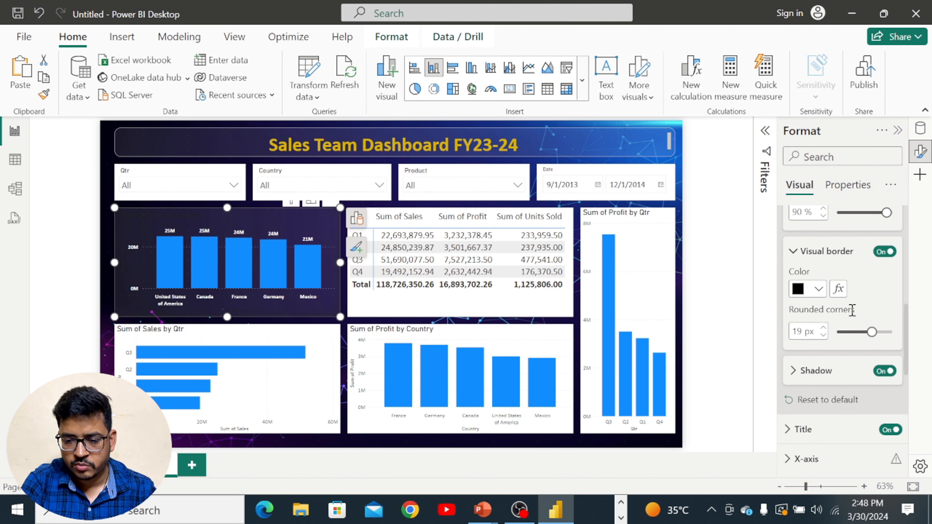
scroll(851, 310, down, 1)
click(792, 352)
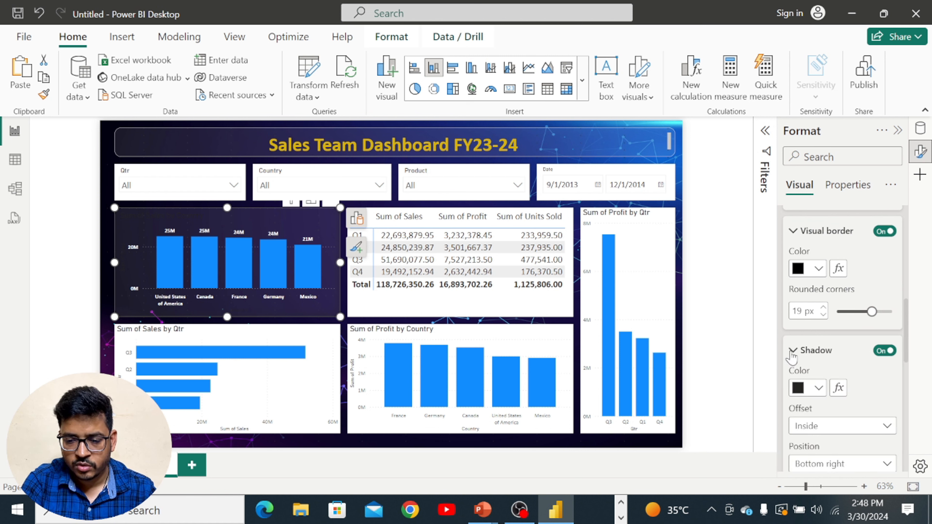
scroll(863, 398, up, 5)
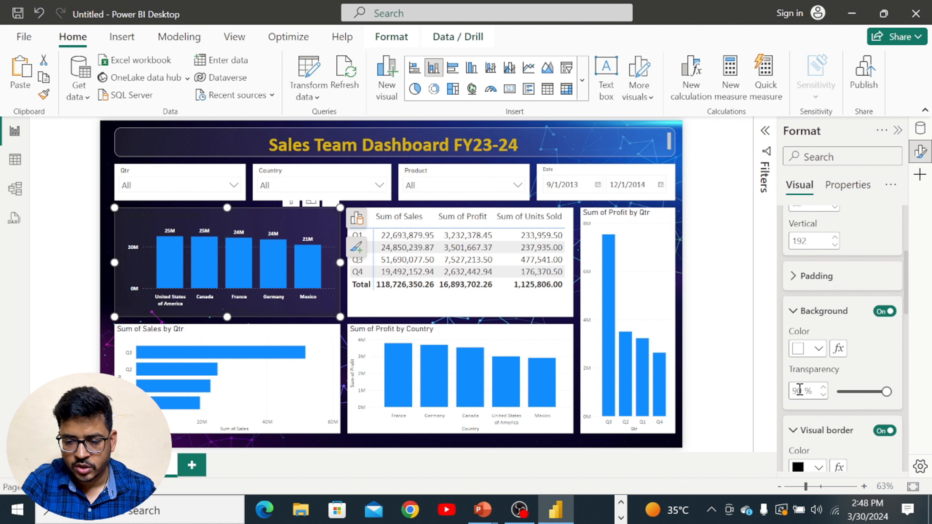
text(85)
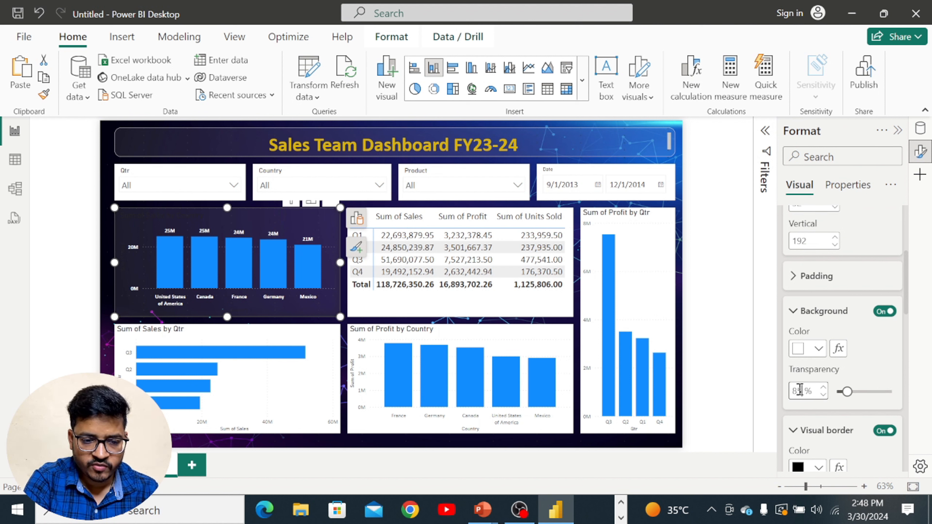
key(Return)
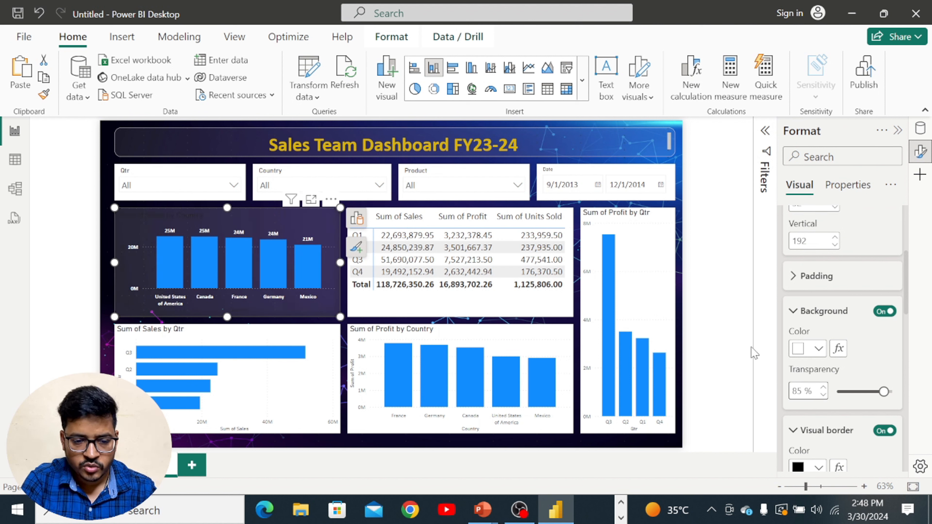
click(751, 347)
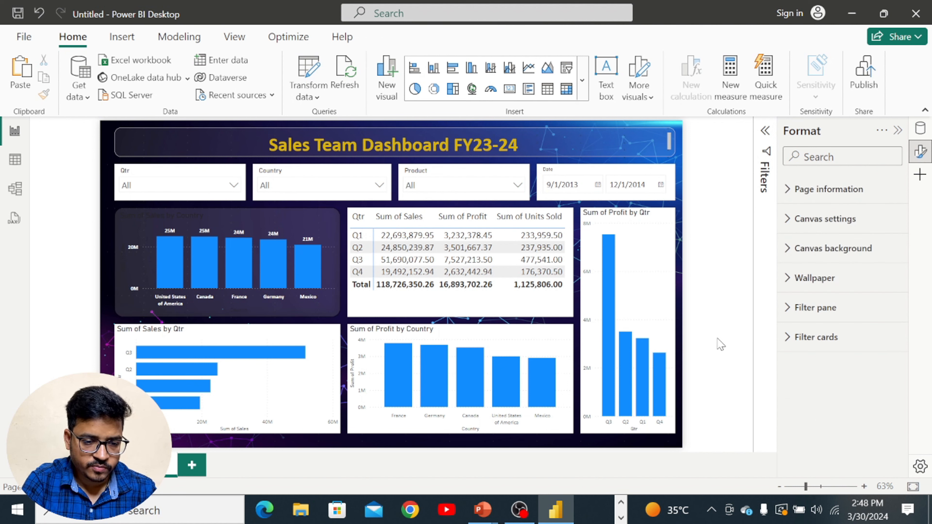
Sort the quarterly table by Sum of Sales in descending order
click(410, 217)
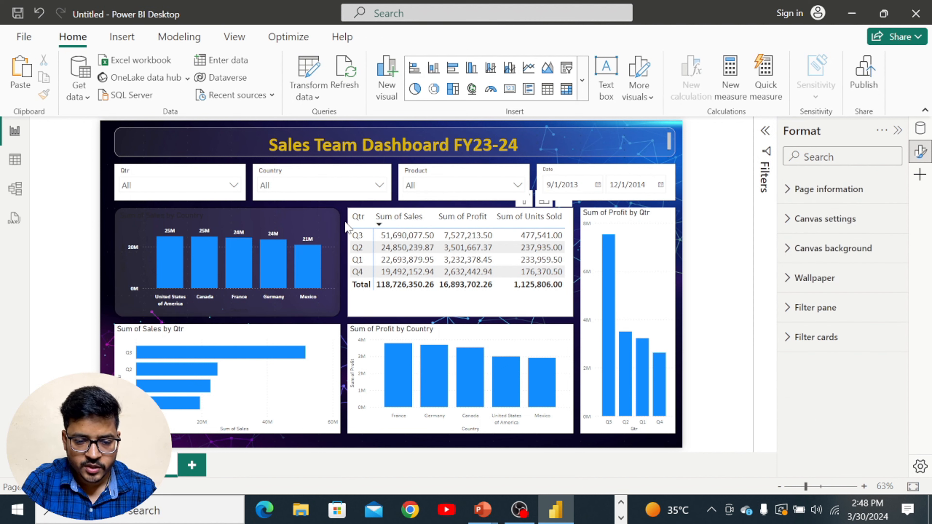
click(324, 333)
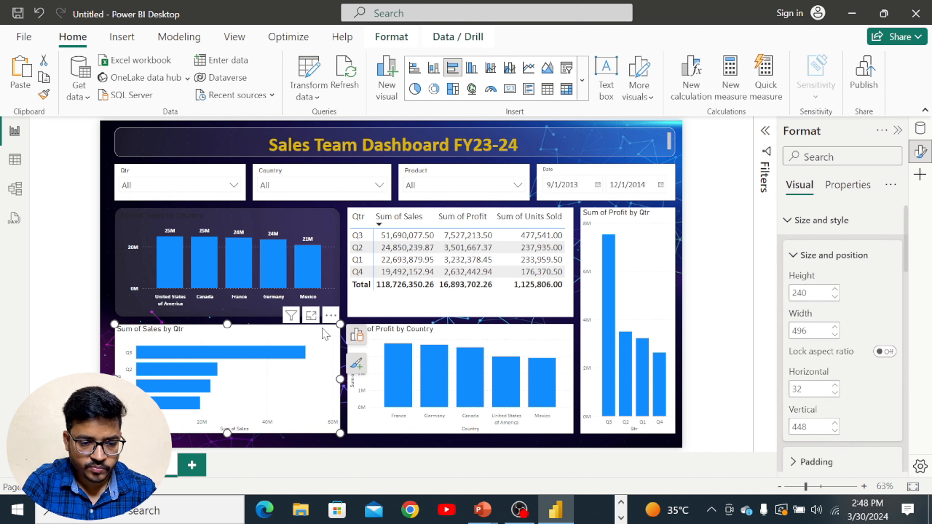
Shorten the title text of the Sum of Sales by Country chart to "Sales by Country"
click(249, 216)
click(714, 224)
click(827, 157)
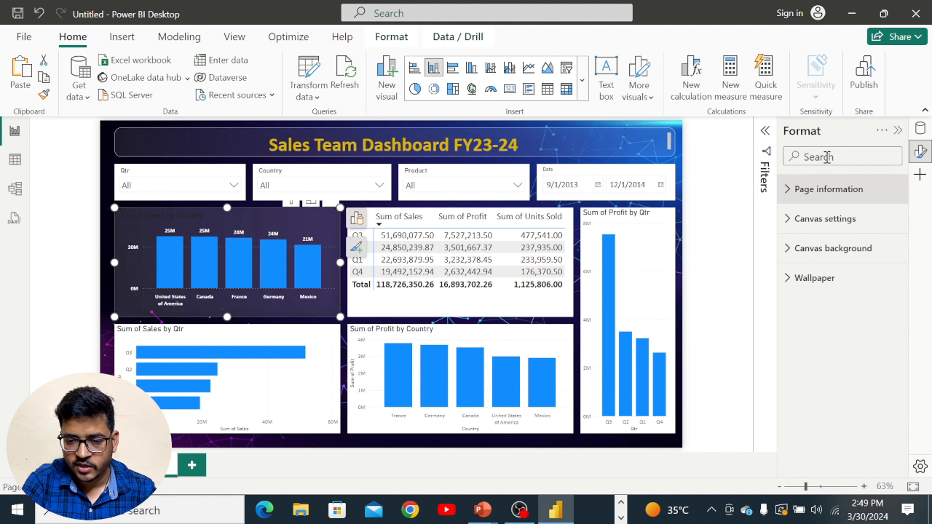
text(t)
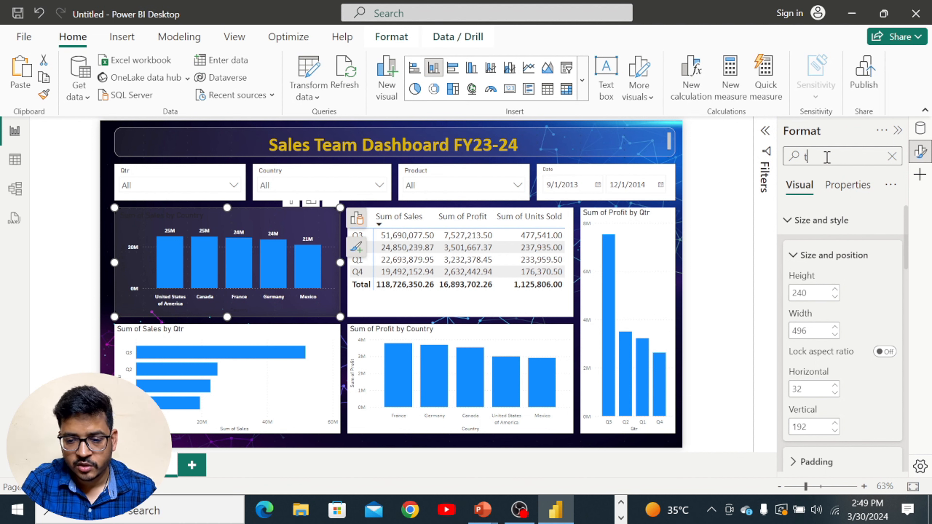
text(itle)
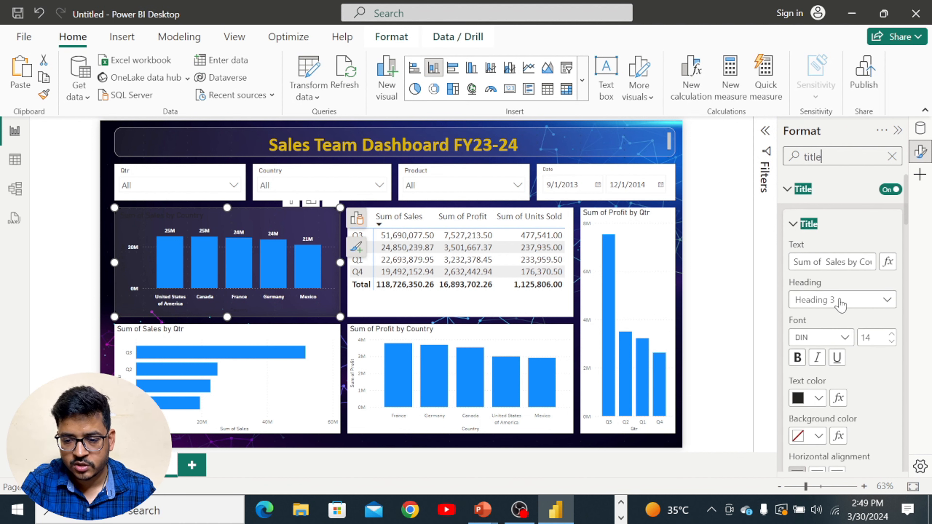
click(826, 263)
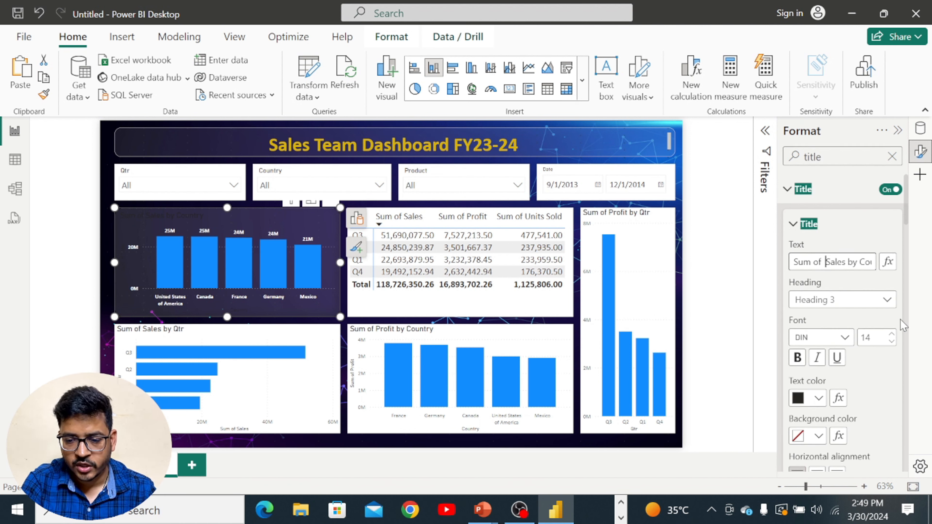
key(BackSpace)
key(BackSpace)
key(BackSpace)
key(BackSpace)
key(BackSpace)
key(BackSpace)
key(BackSpace)
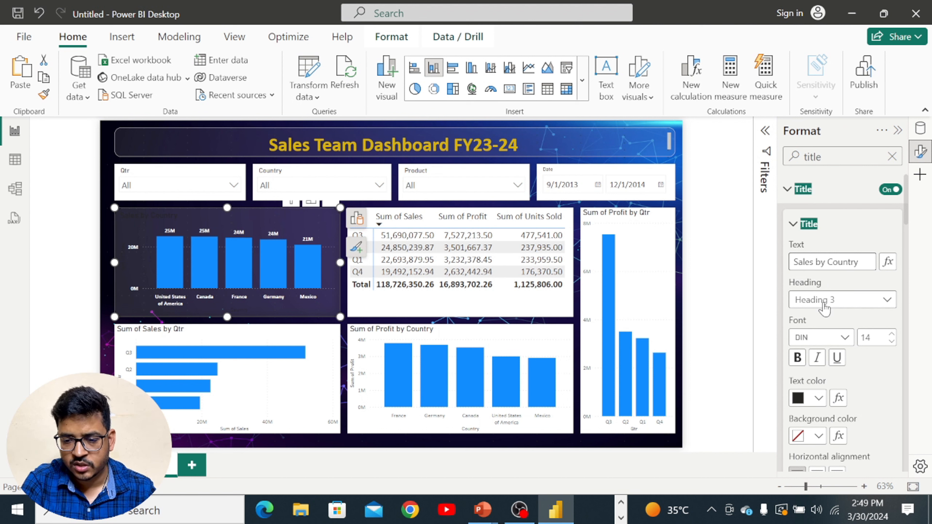
Make the Sales by Country chart's title bold and white, and centre it horizontally
click(797, 359)
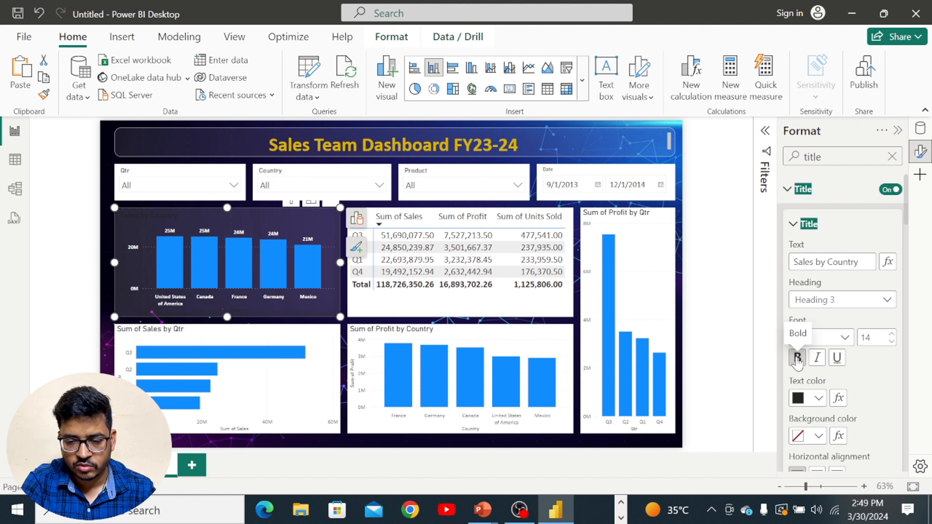
click(818, 398)
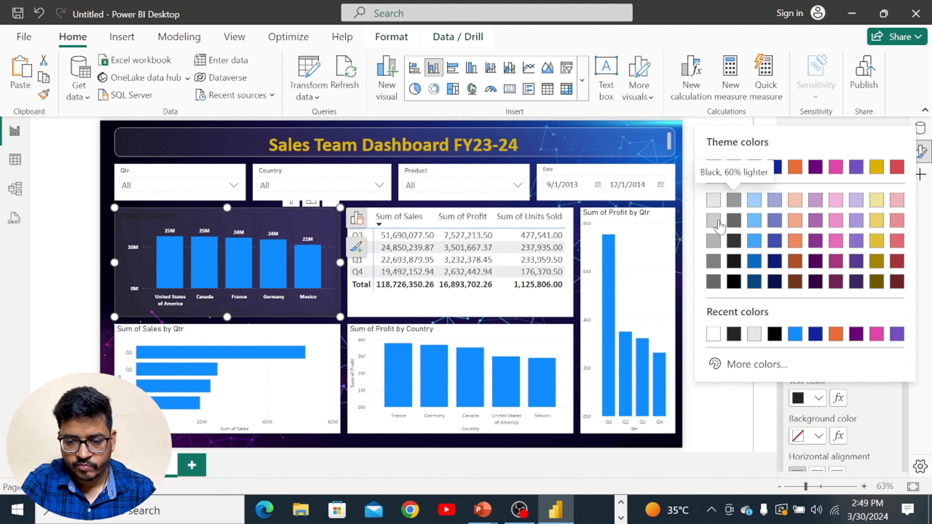
click(714, 170)
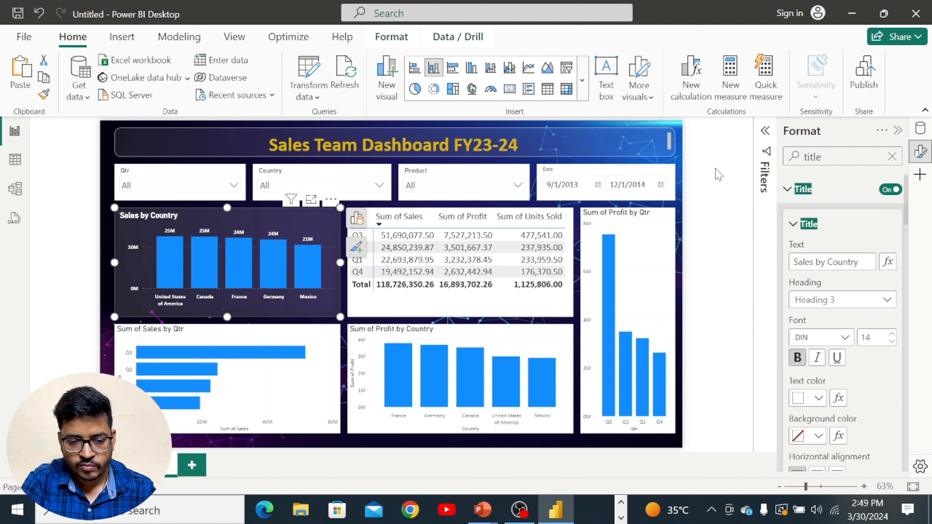
scroll(836, 436, down, 3)
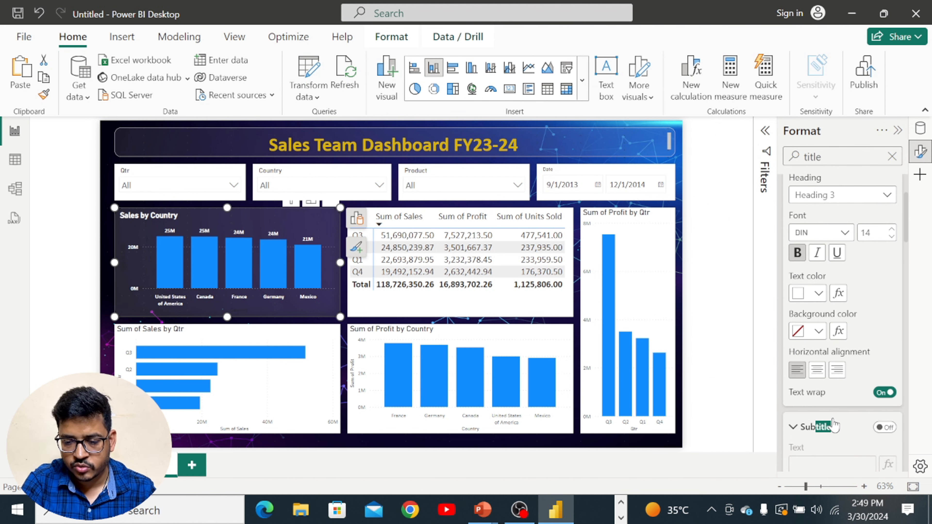
click(818, 372)
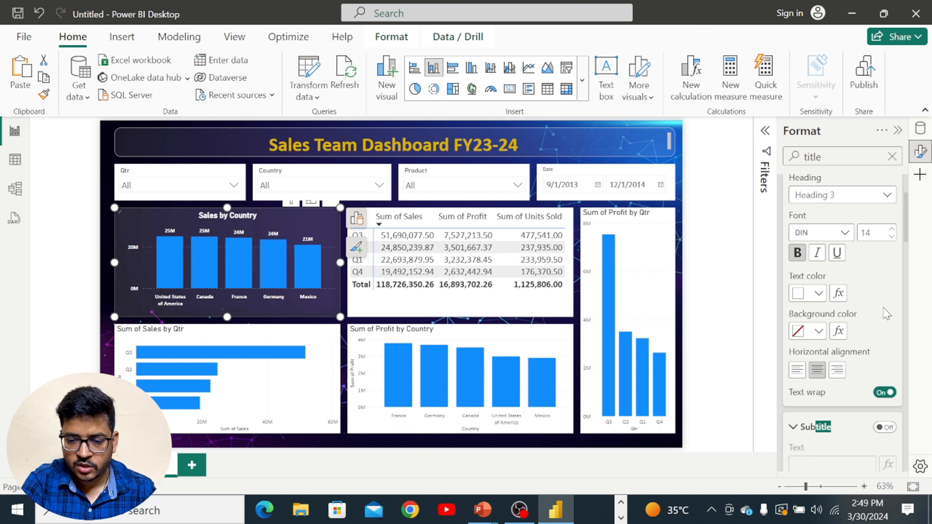
Give the Sales by Country chart's title a gold background and near-black text
click(820, 331)
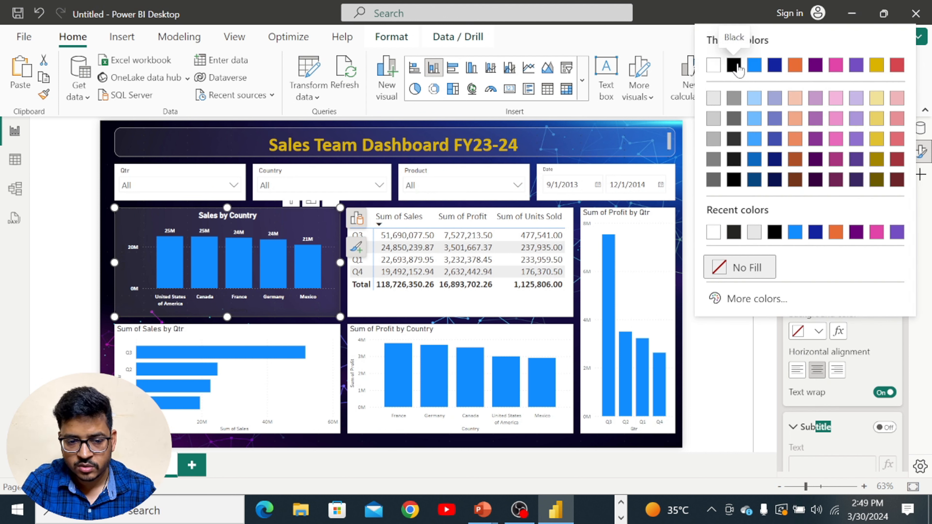
click(877, 65)
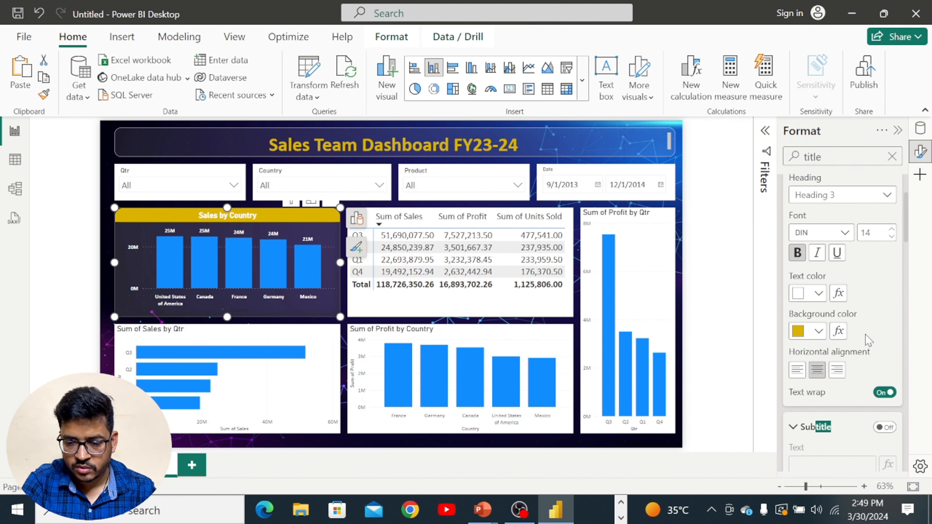
click(884, 393)
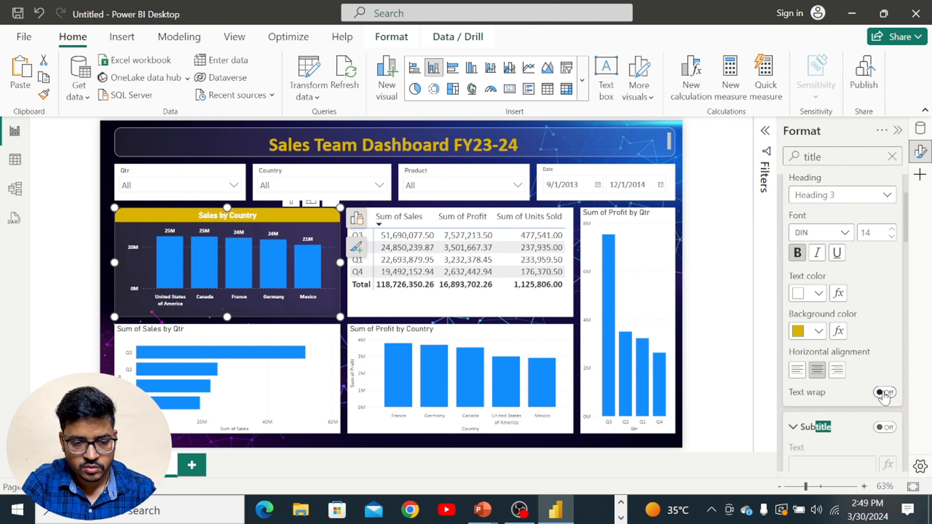
click(884, 392)
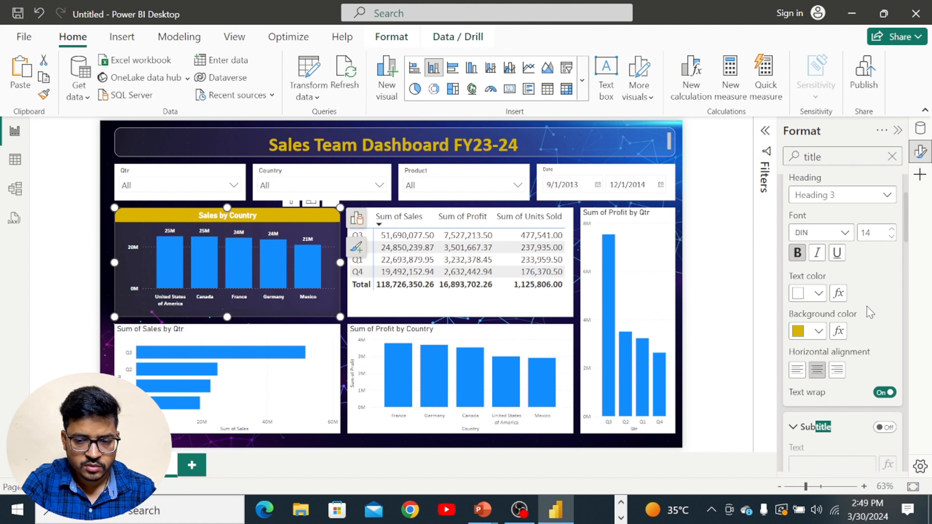
click(818, 294)
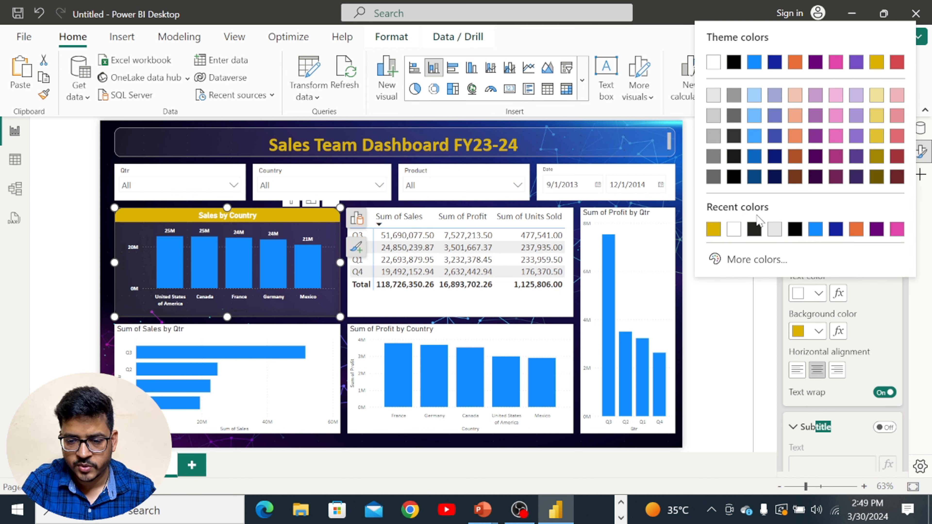
click(758, 230)
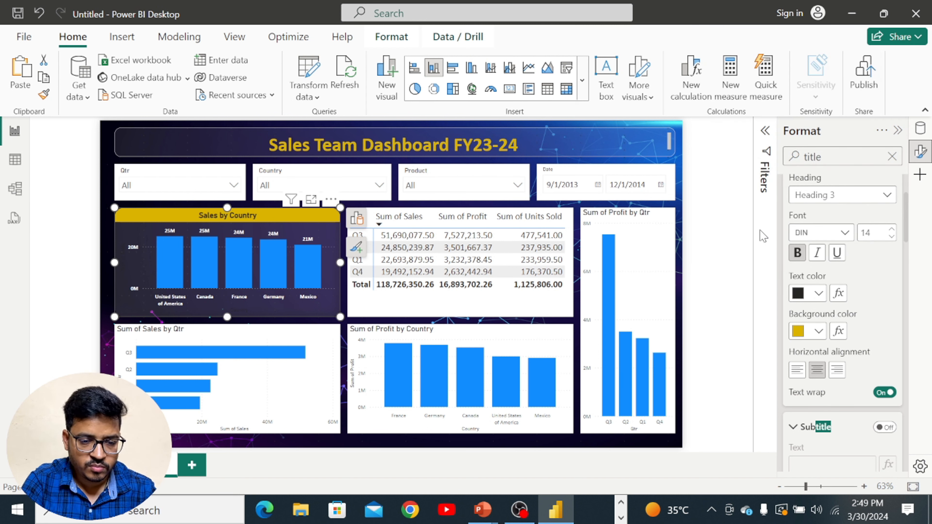
click(715, 282)
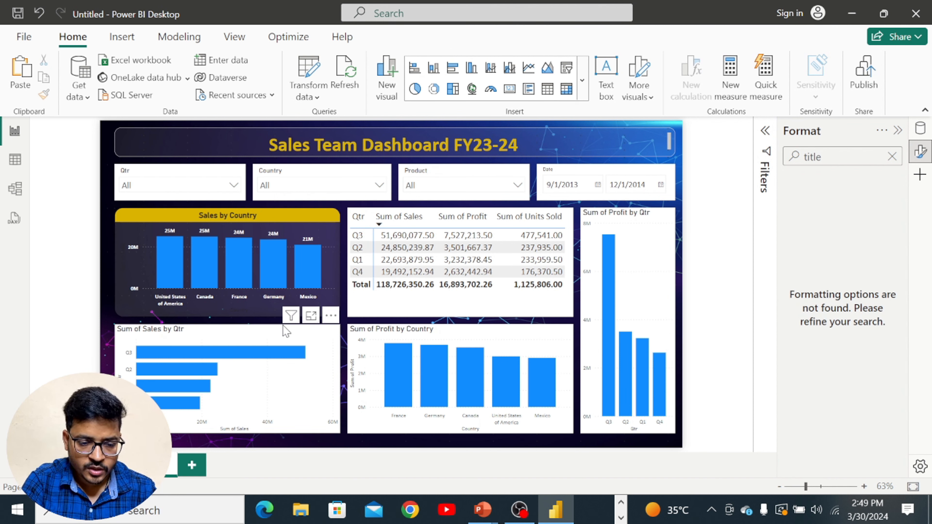
Make the Sum of Sales by Qtr chart's title bold and shorten its text to "Sales by Qtr"
click(287, 331)
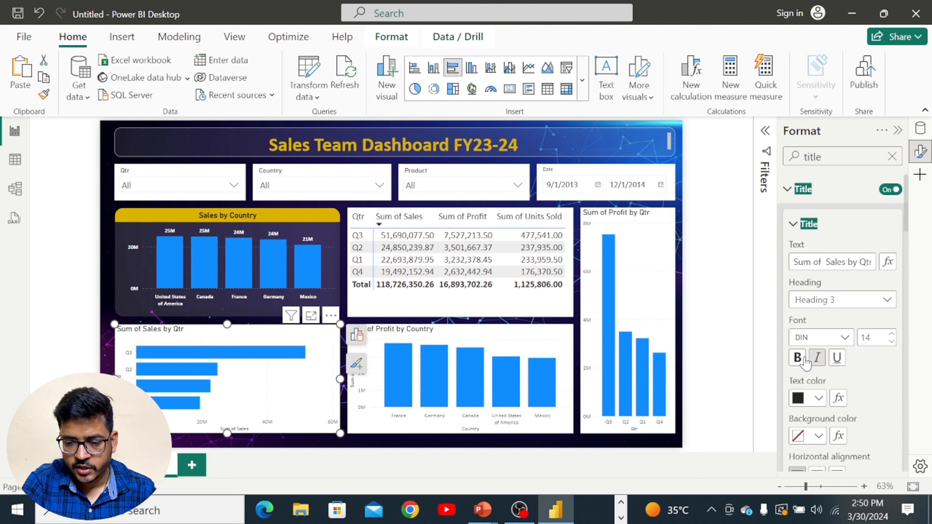
click(798, 361)
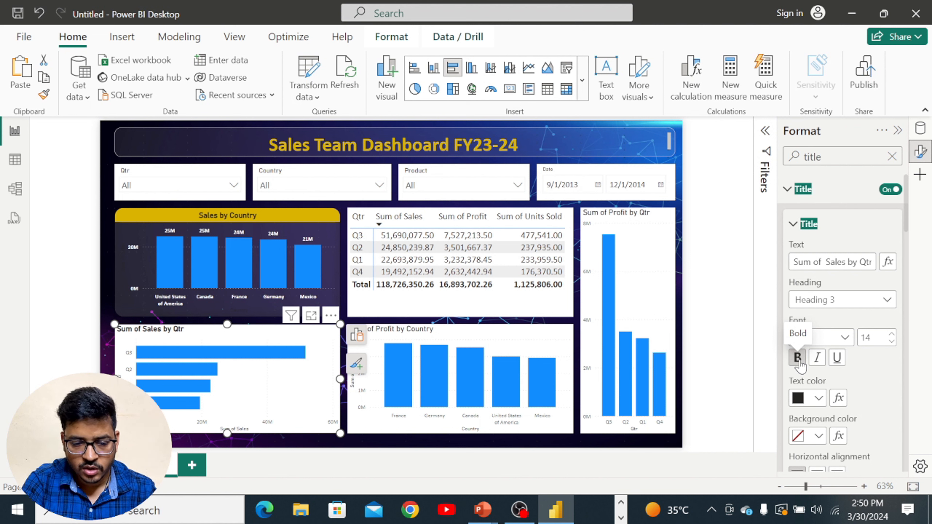
scroll(877, 383, down, 2)
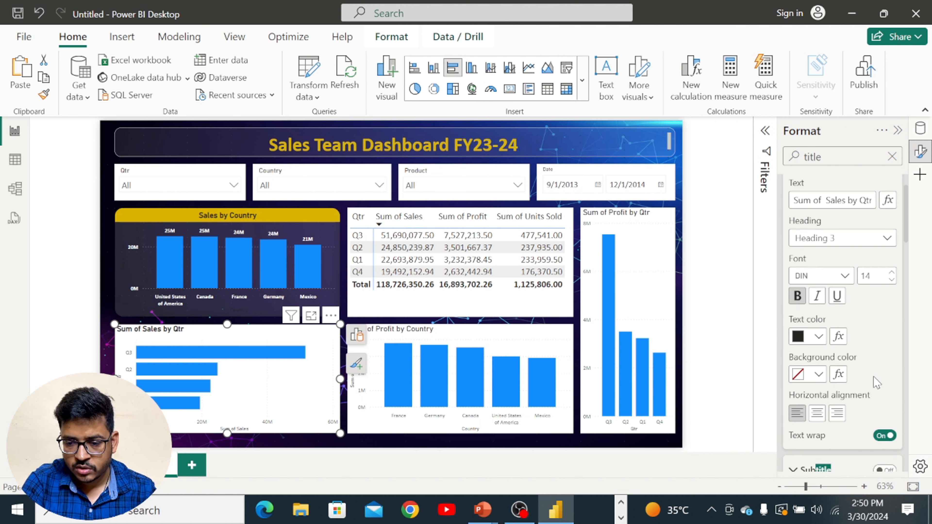
click(827, 188)
key(BackSpace)
key(BackSpace)
key(BackSpace)
key(BackSpace)
key(BackSpace)
key(BackSpace)
key(BackSpace)
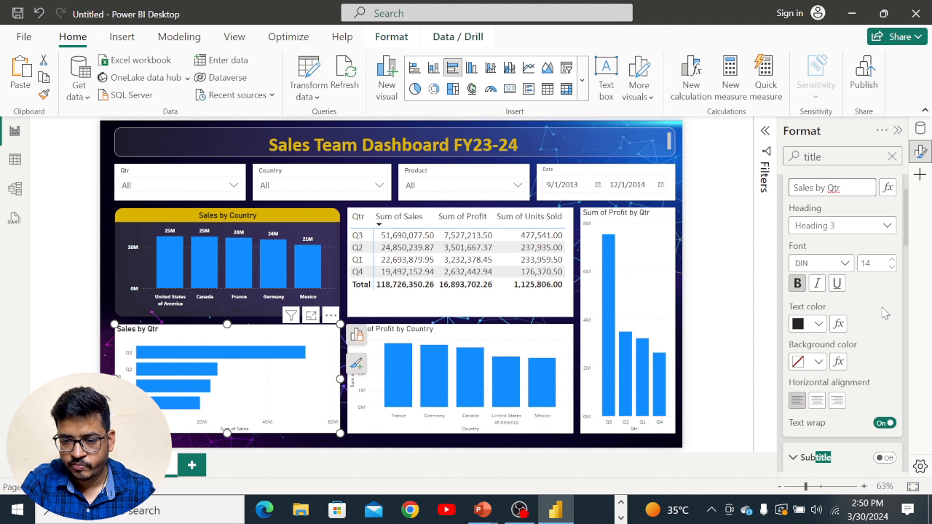
click(882, 308)
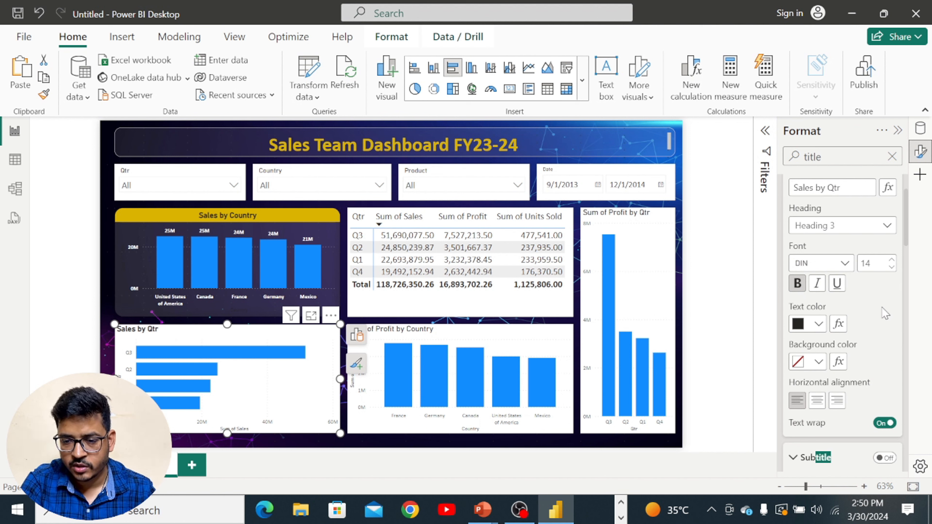
Give the Sales by Qtr chart's title a gold background and centre it horizontally
click(818, 362)
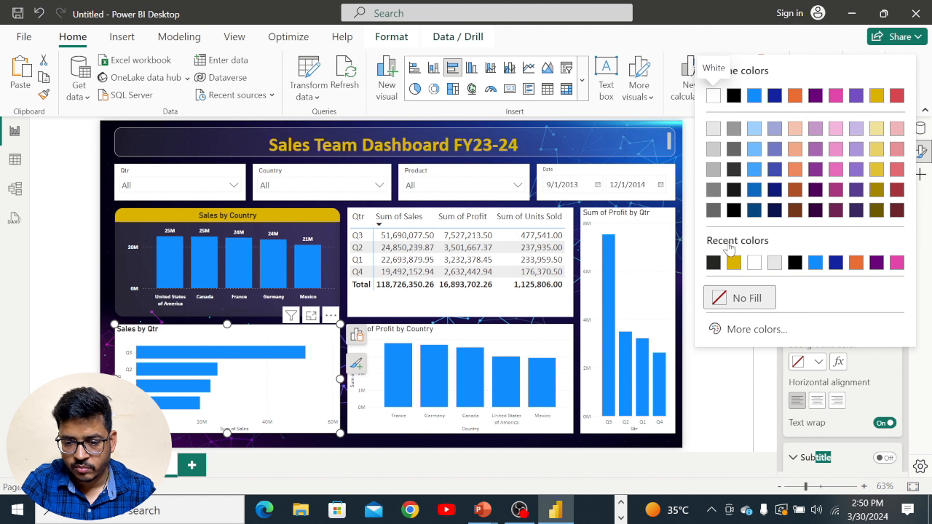
click(732, 267)
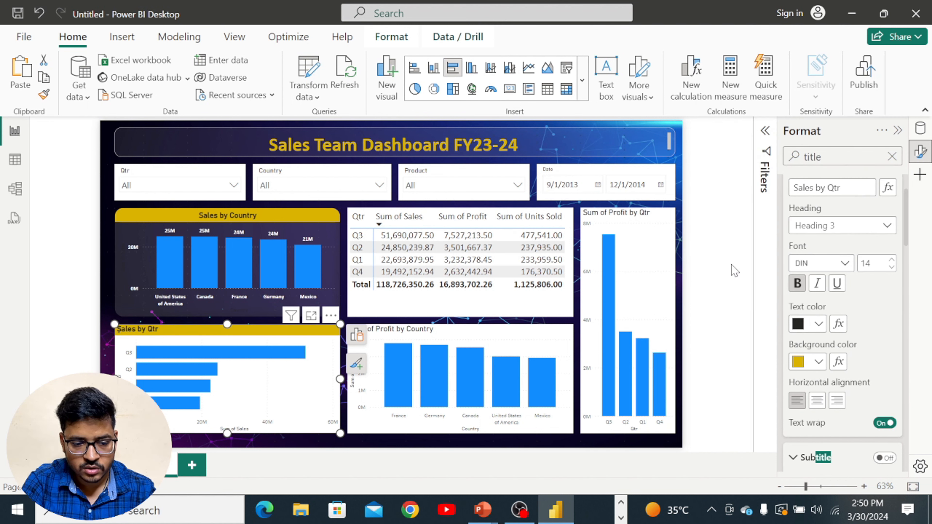
click(815, 404)
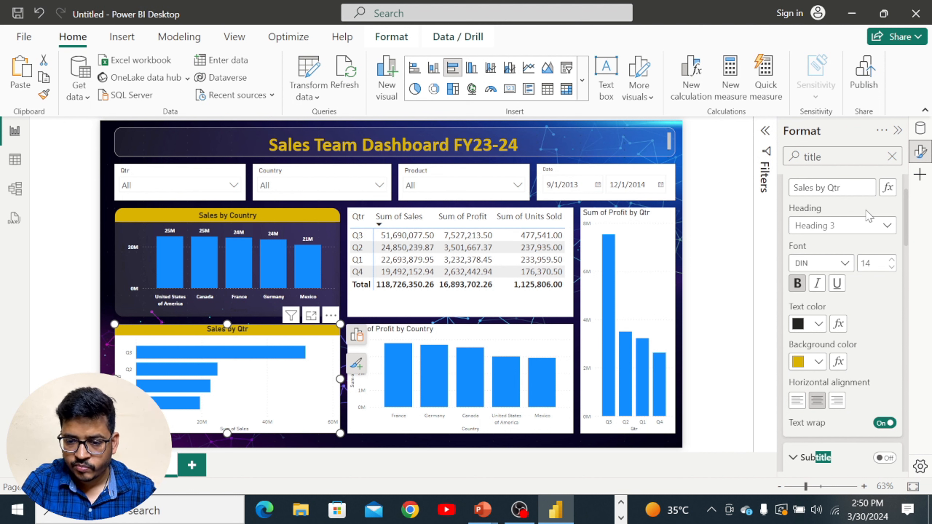
Set the background transparency of the Sales by Qtr chart to 85%
scroll(870, 216, up, 3)
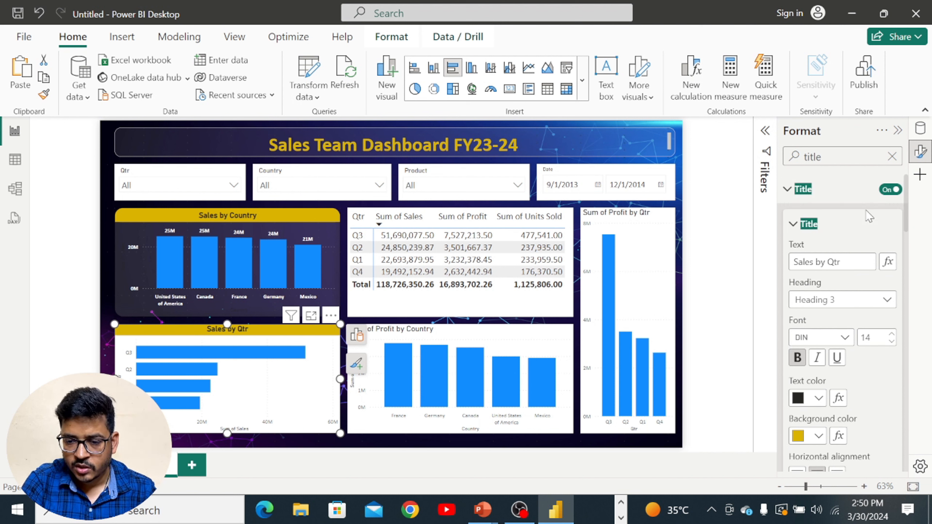
click(892, 157)
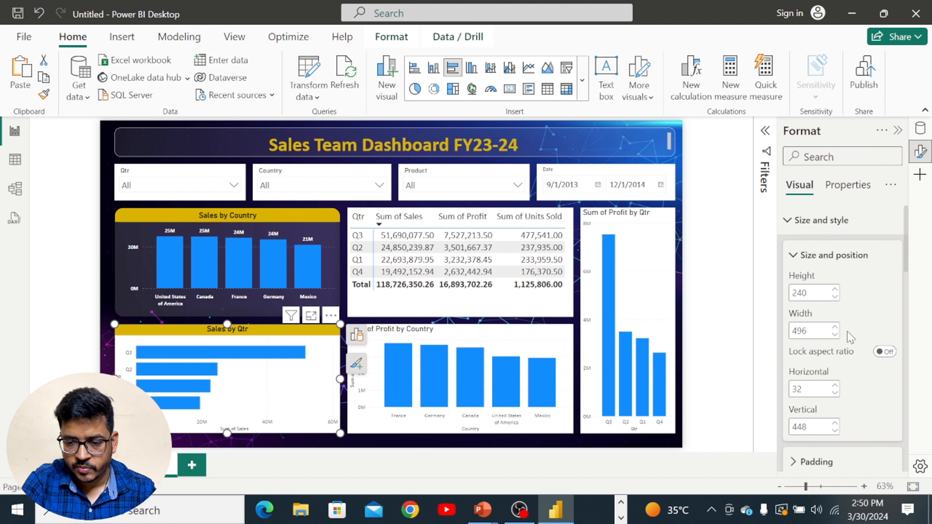
scroll(851, 338, down, 5)
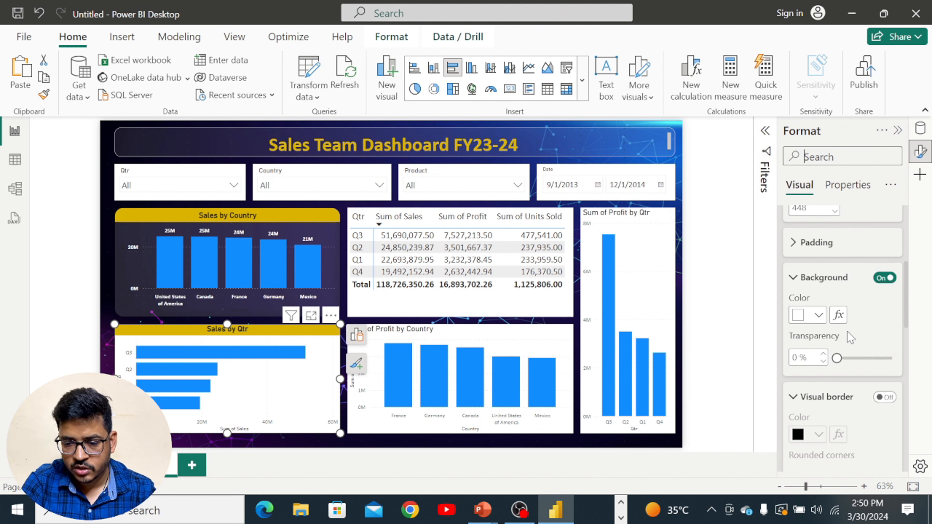
click(801, 358)
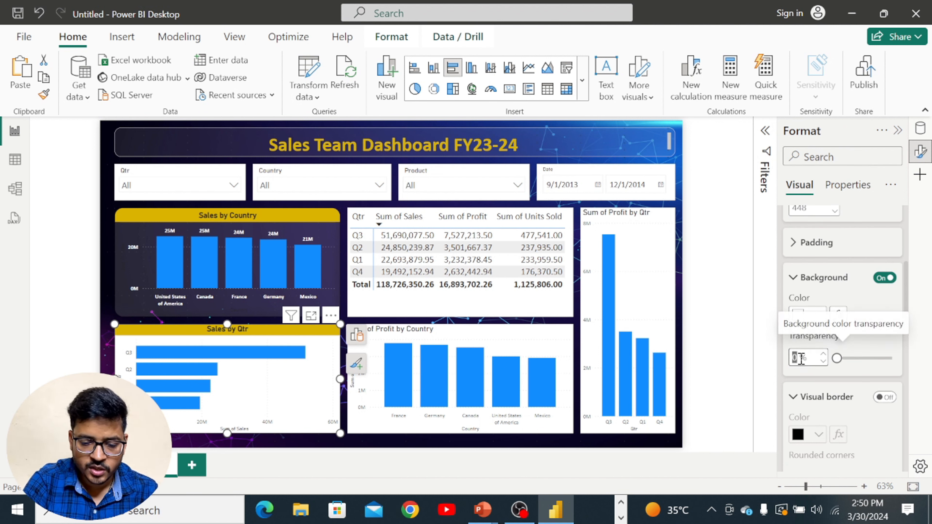
text(85)
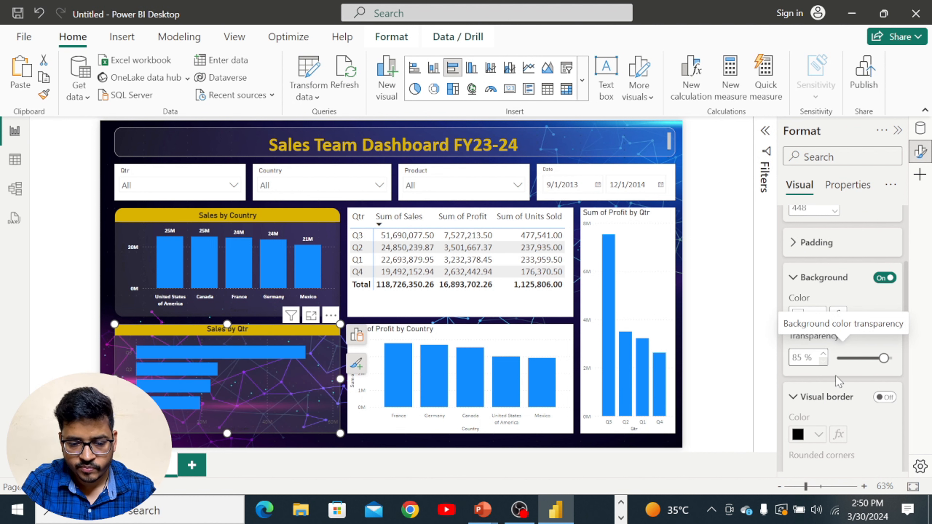
Turn on the visual border of the Sales by Qtr chart with rounded corners of 19 px
scroll(835, 385, down, 2)
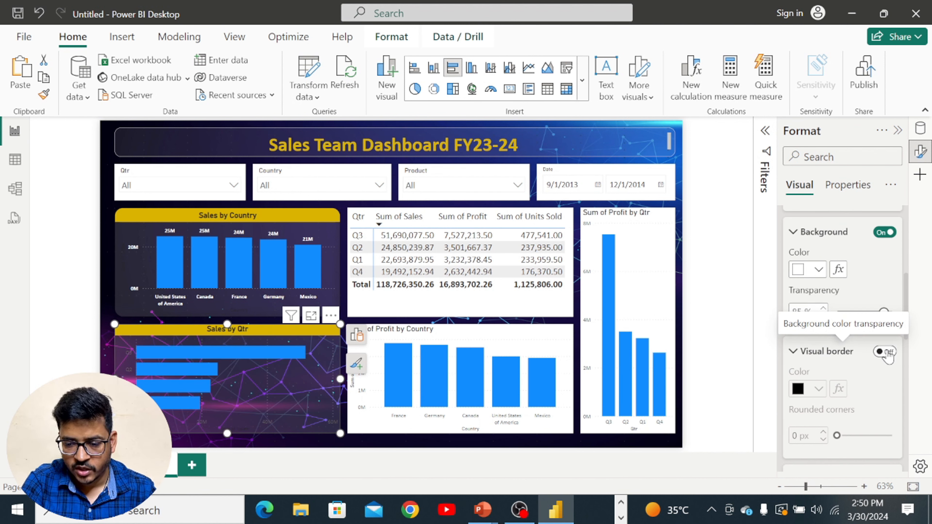
click(885, 353)
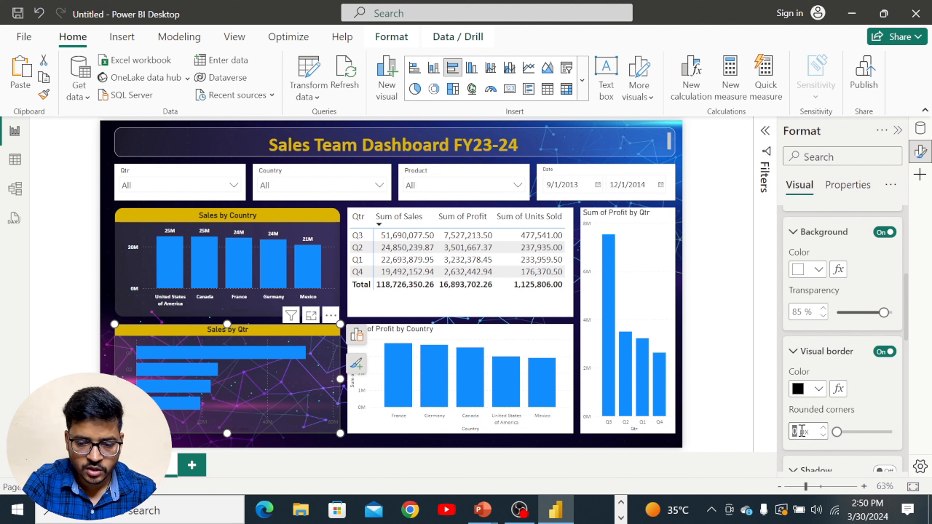
text(19)
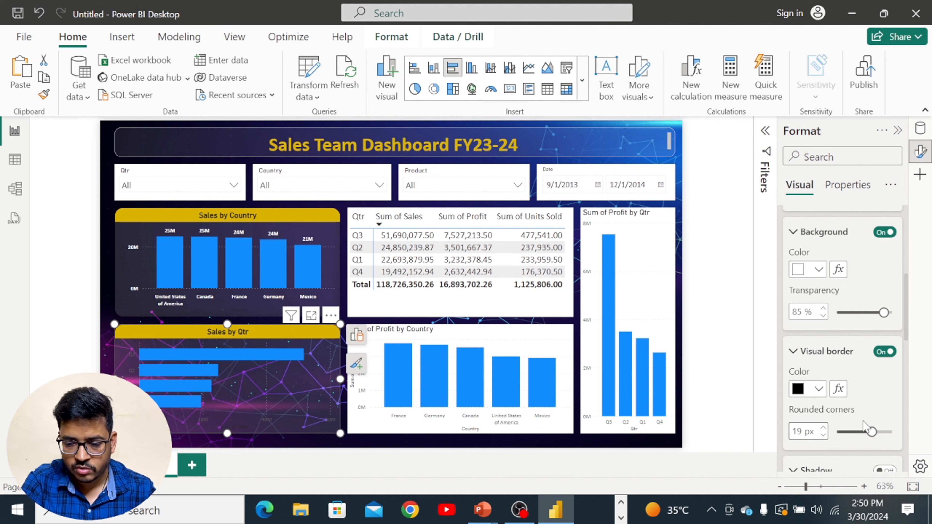
drag(868, 427, 864, 421)
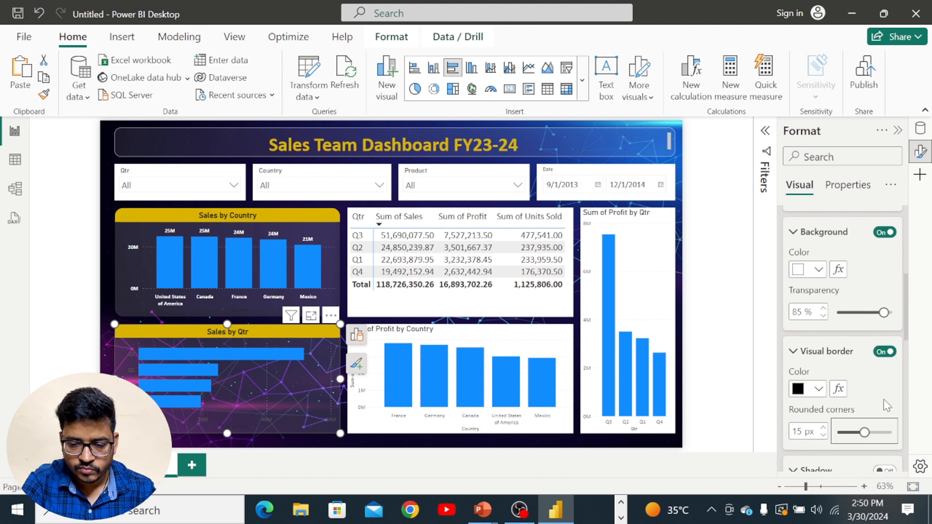
double_click(800, 436)
text(19)
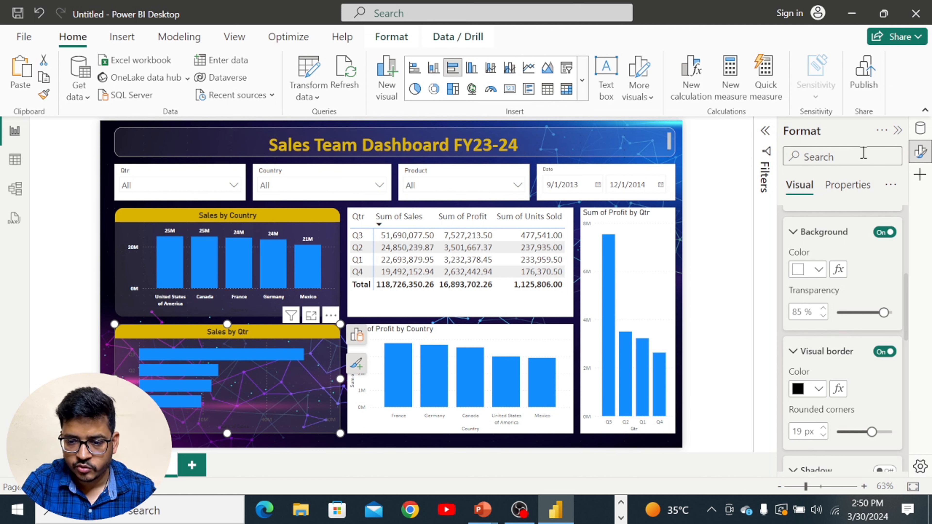
Make the Y-axis values of the Sales by Qtr chart white and bold
text(value)
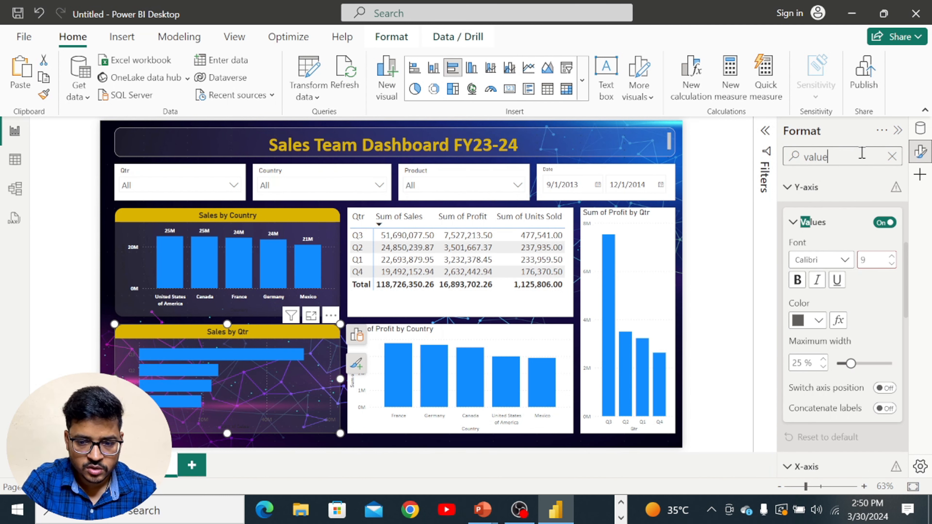
click(813, 320)
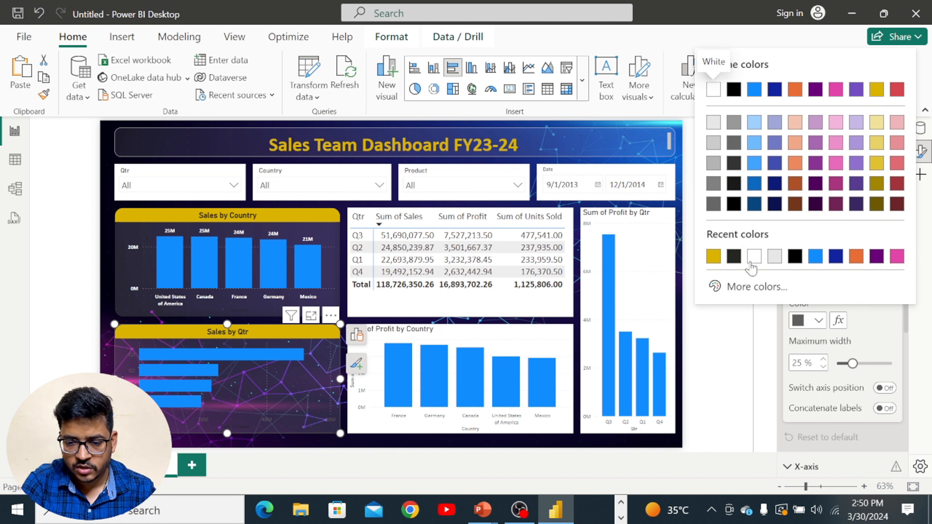
click(753, 257)
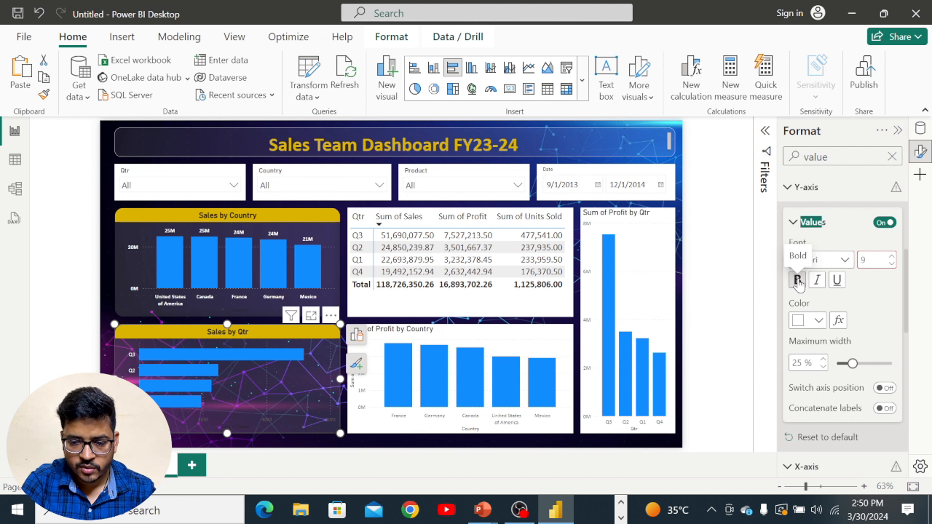
click(797, 281)
Make the X-axis values of the Sales by Qtr chart white and bold
scroll(872, 330, down, 4)
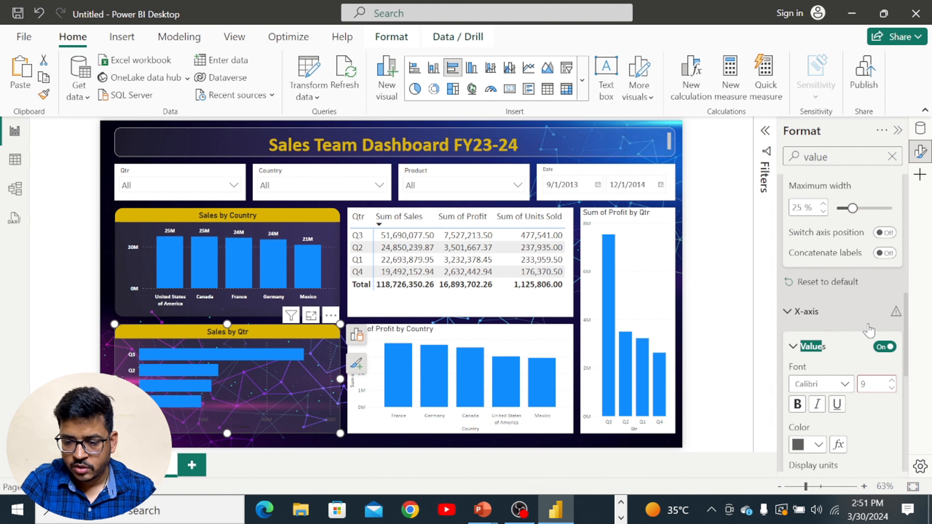
scroll(857, 346, down, 4)
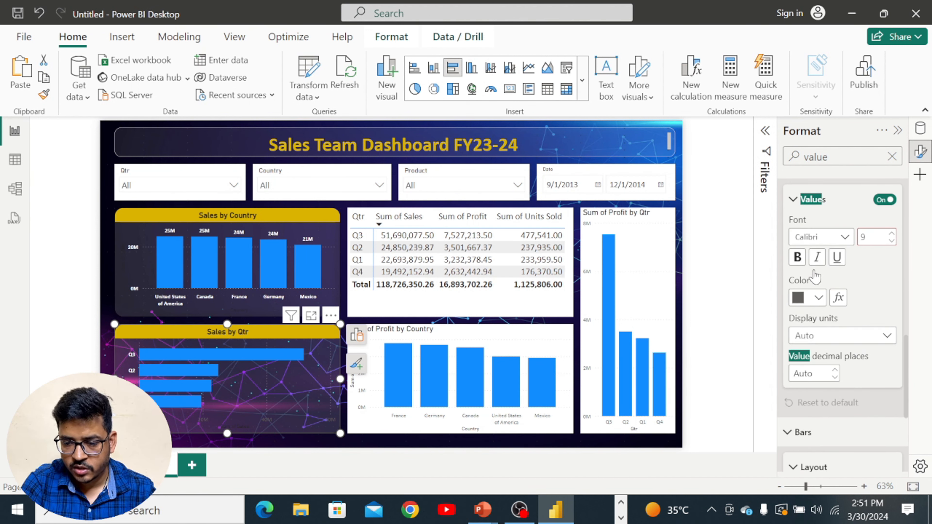
click(818, 298)
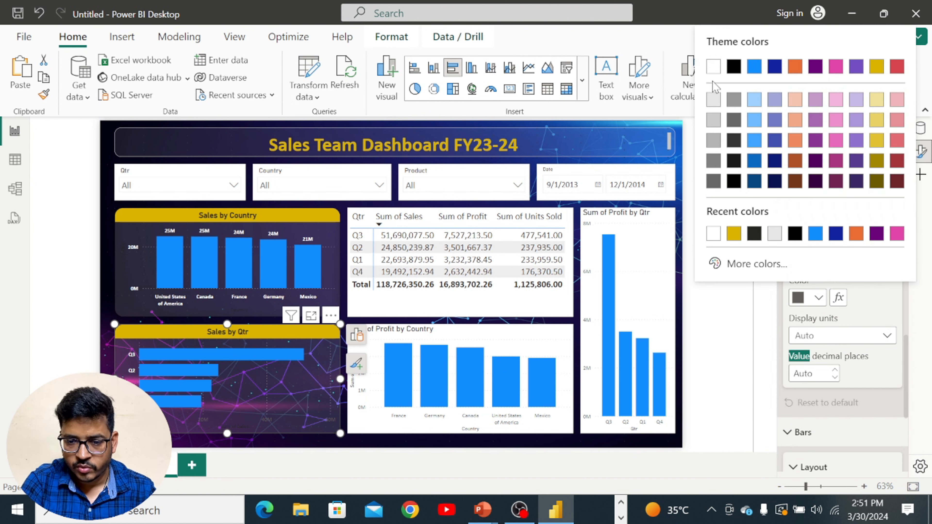
click(714, 235)
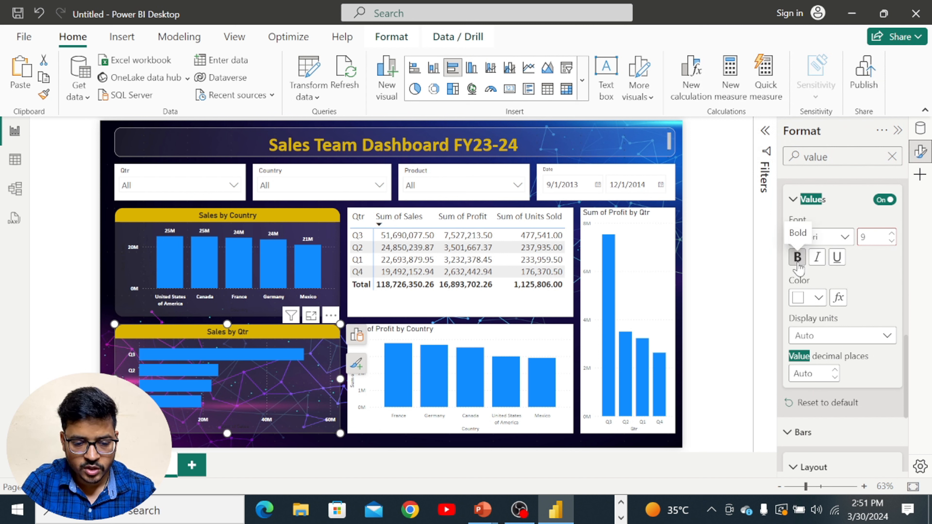
click(797, 258)
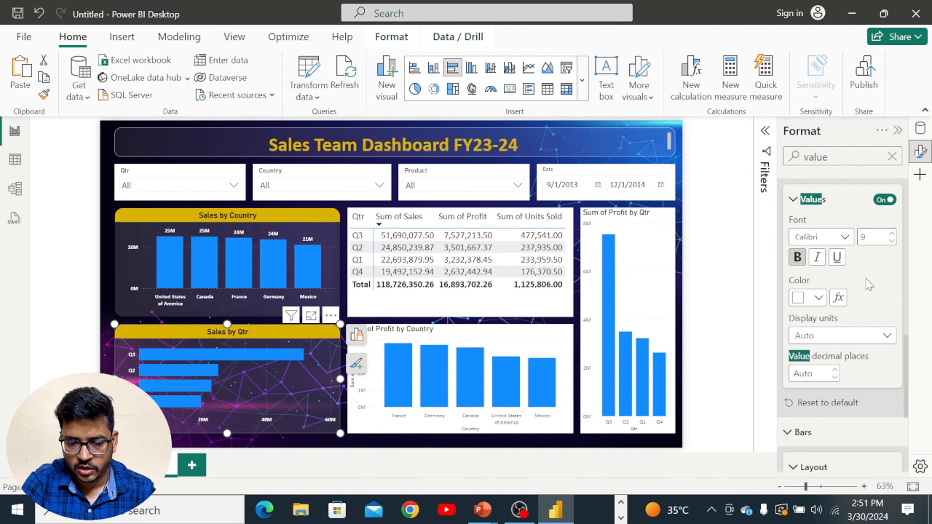
Turn on data labels for the Sales by Qtr chart and make their values white and bold
scroll(867, 285, down, 5)
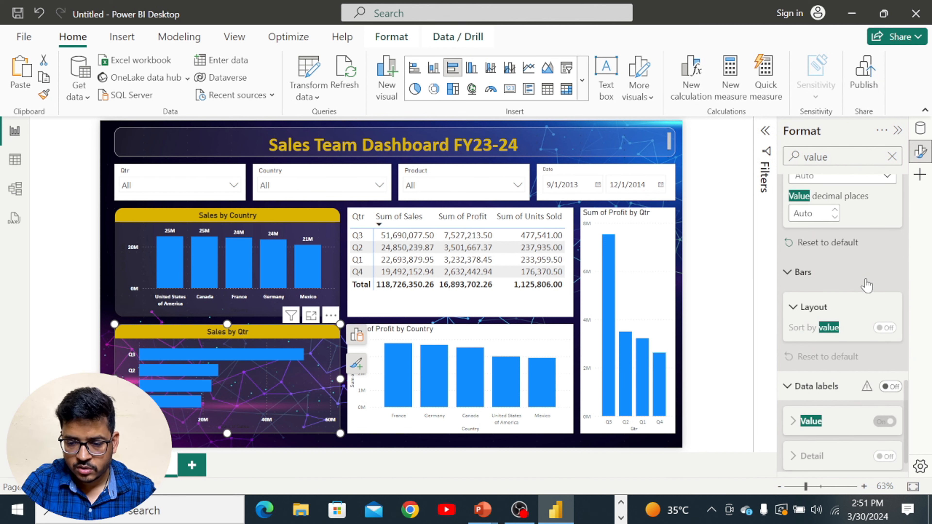
scroll(867, 285, down, 1)
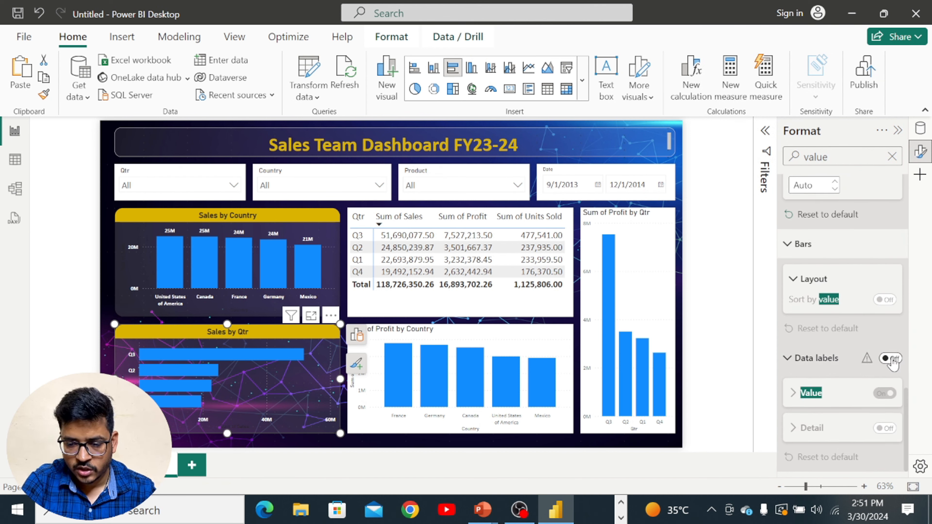
click(890, 359)
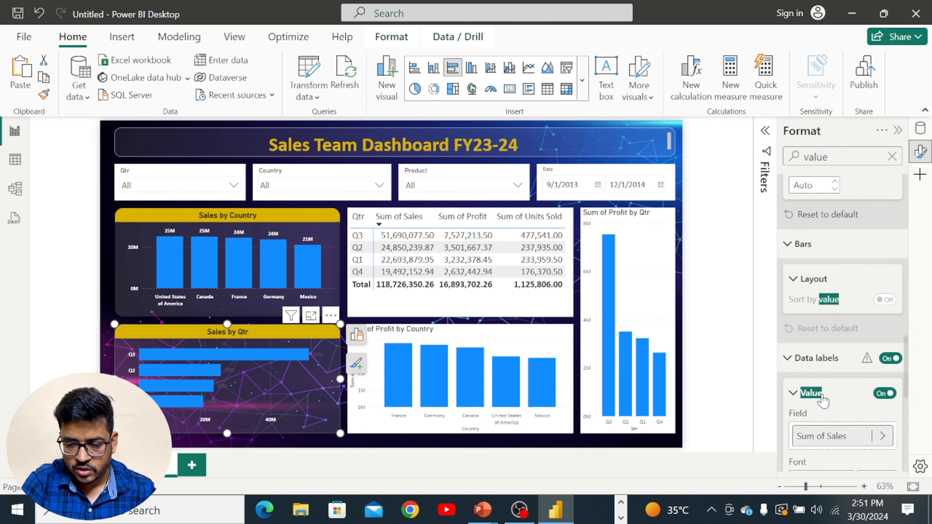
scroll(822, 397, down, 5)
scroll(822, 398, down, 1)
click(812, 337)
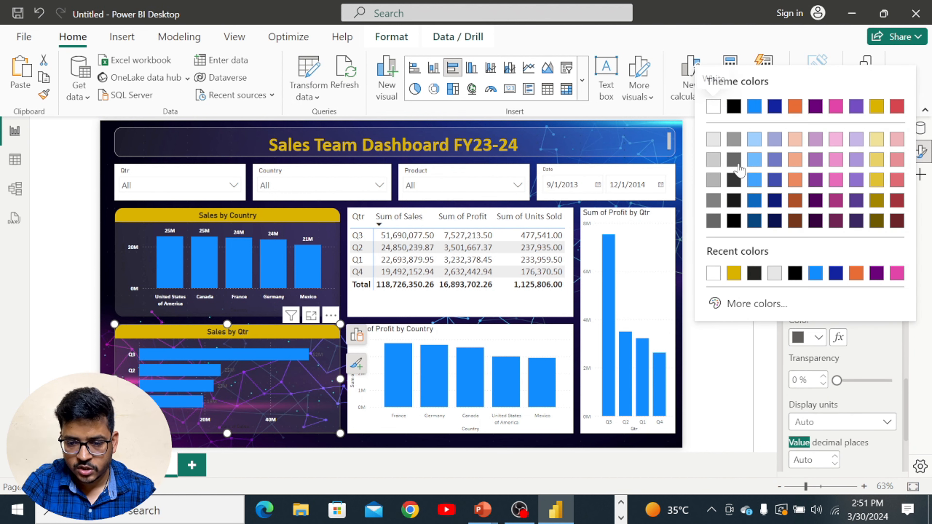
click(712, 108)
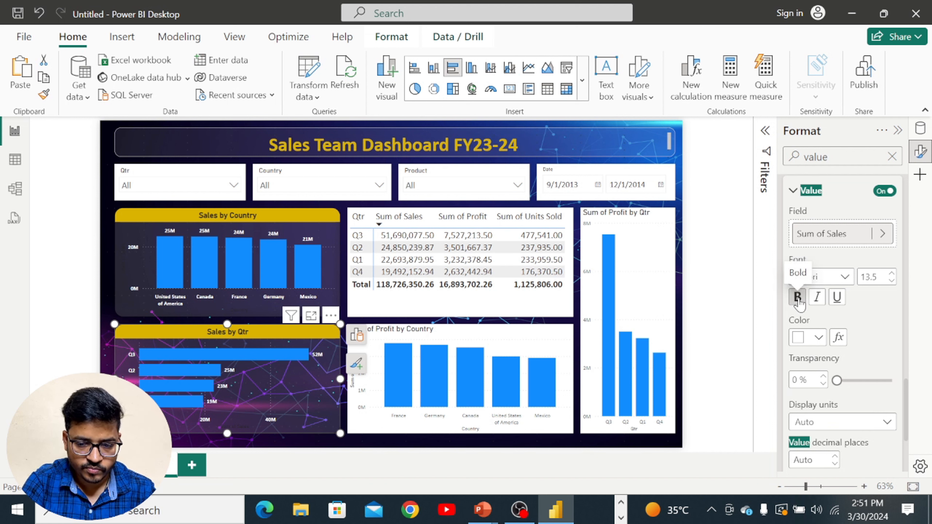
click(797, 298)
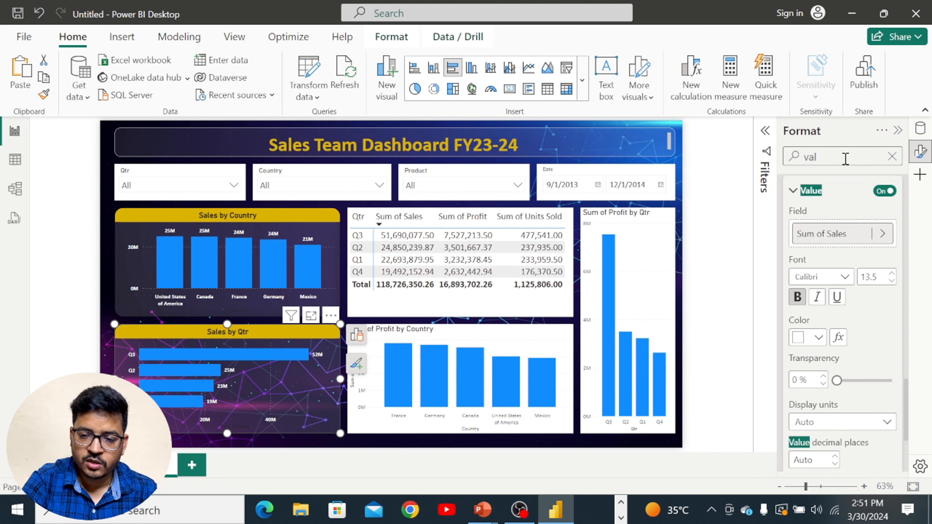
Turn on the shadow of the Sales by Qtr chart with its offset set to Inside, and deselect the chart
key(BackSpace)
key(BackSpace)
key(BackSpace)
text(sha)
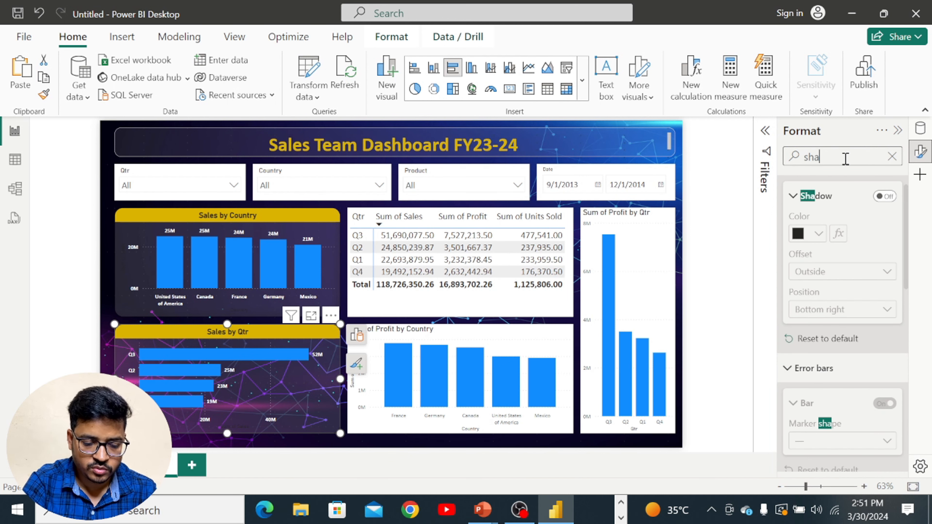
click(885, 196)
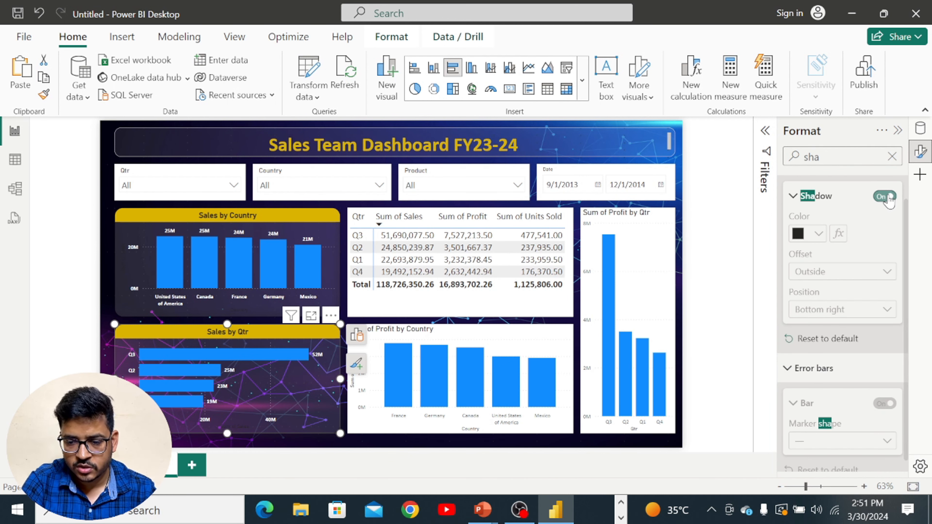
click(843, 296)
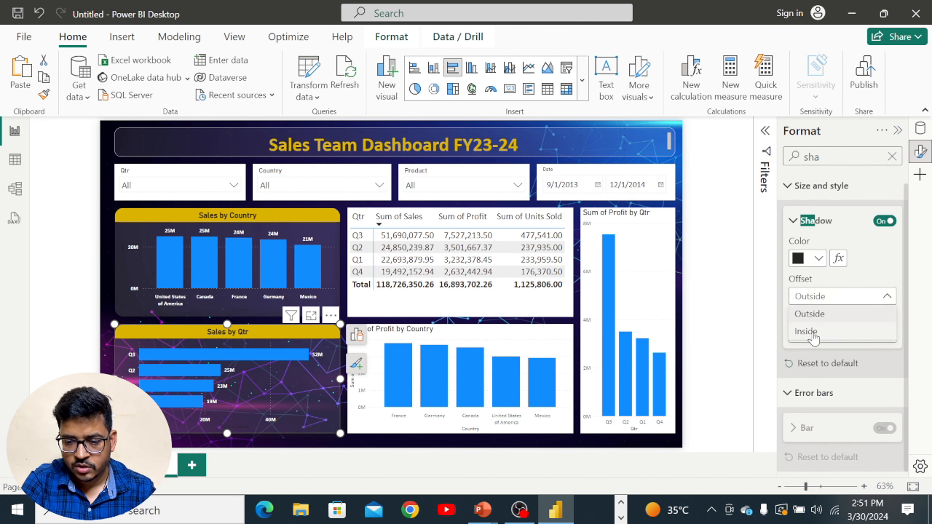
click(813, 333)
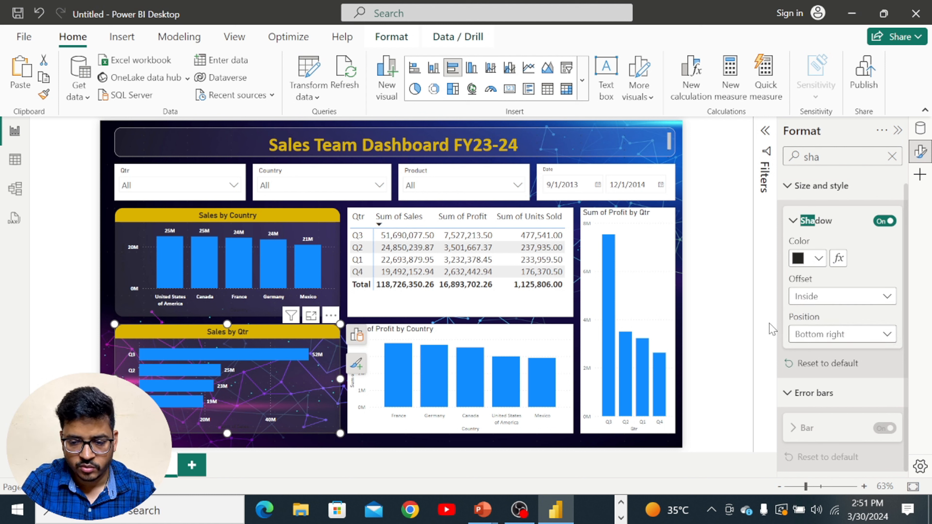
click(754, 324)
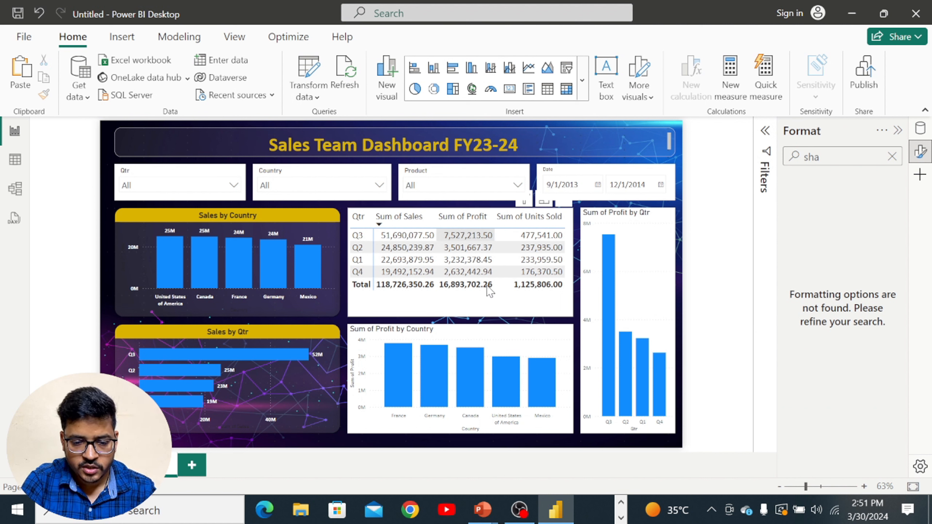
Give the Sum of Profit by Country chart a shadow with the Inside offset
click(502, 331)
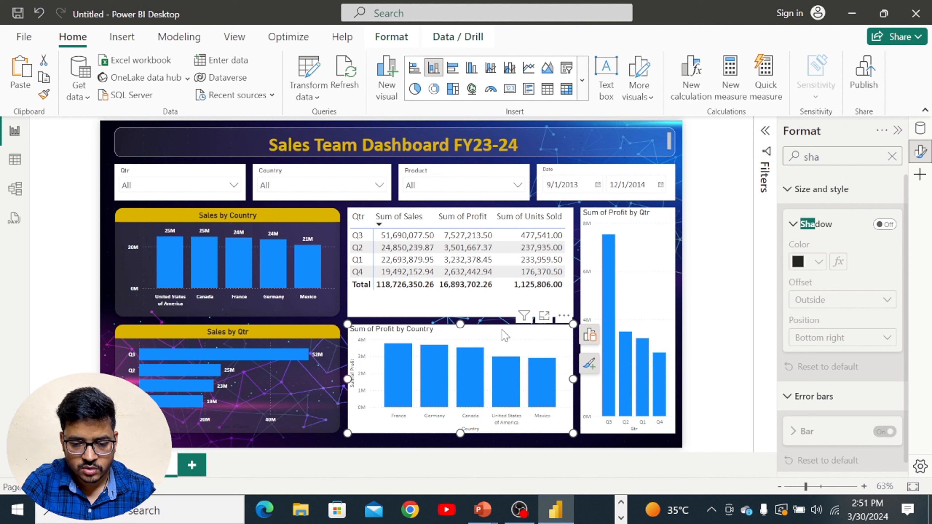
click(880, 224)
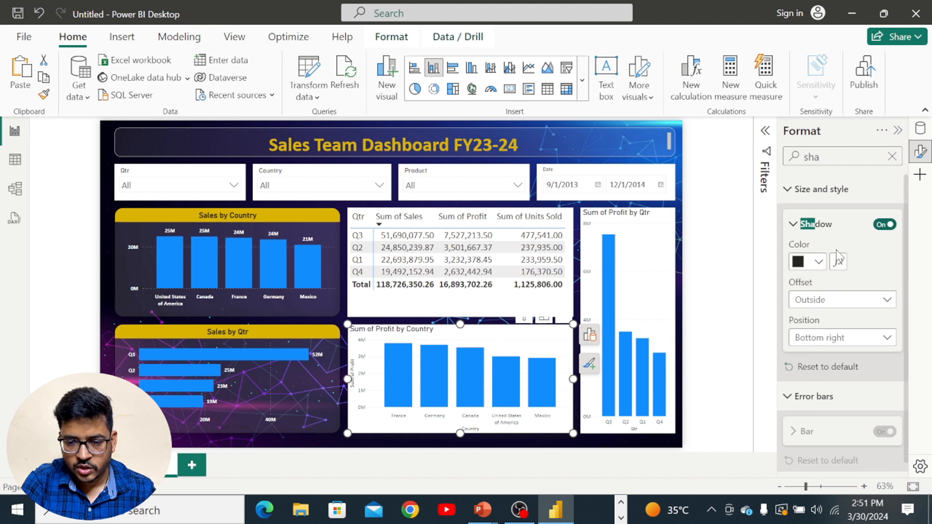
click(827, 302)
click(802, 337)
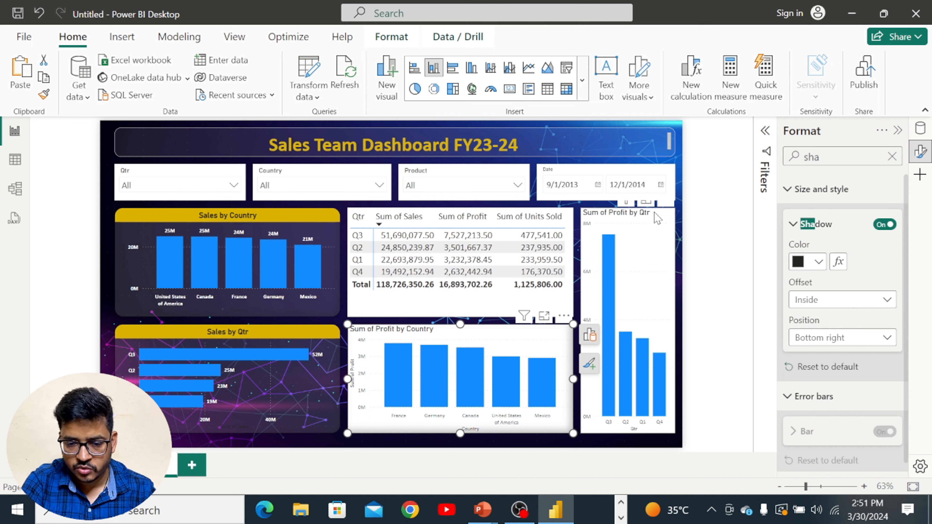
Give the Sum of Profit by Qtr chart a shadow with the Inside offset
click(657, 220)
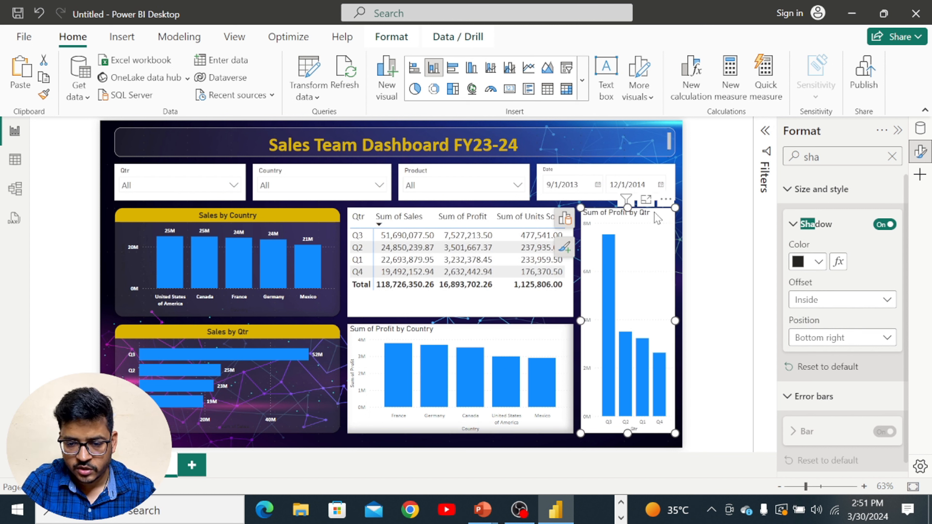
click(885, 224)
click(818, 261)
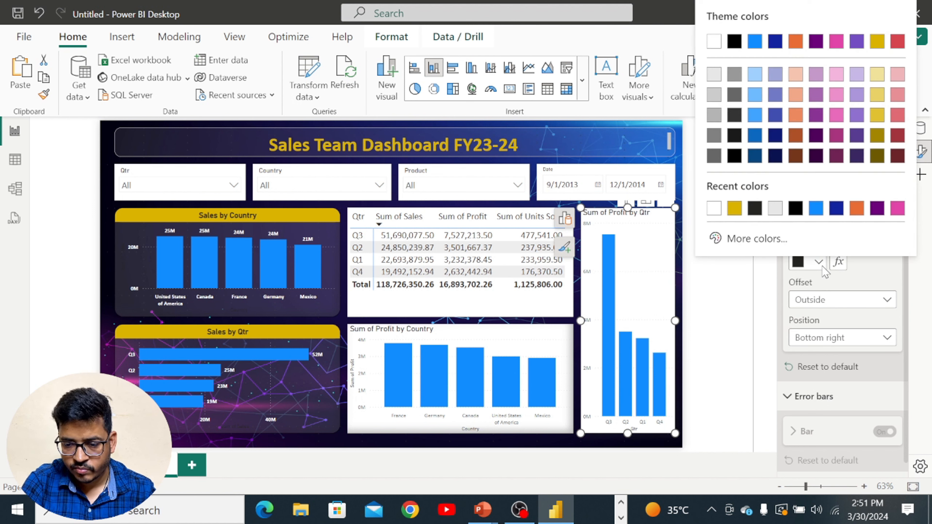
click(881, 272)
click(844, 300)
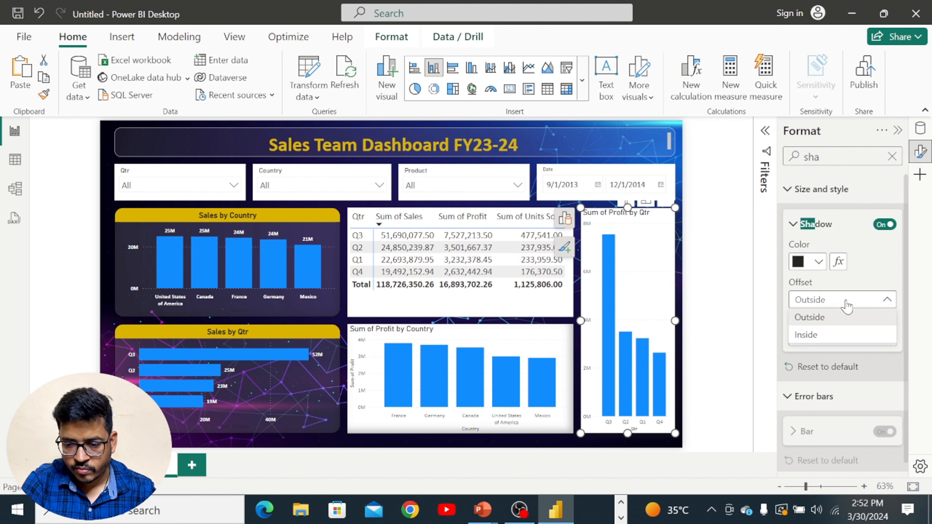
click(816, 335)
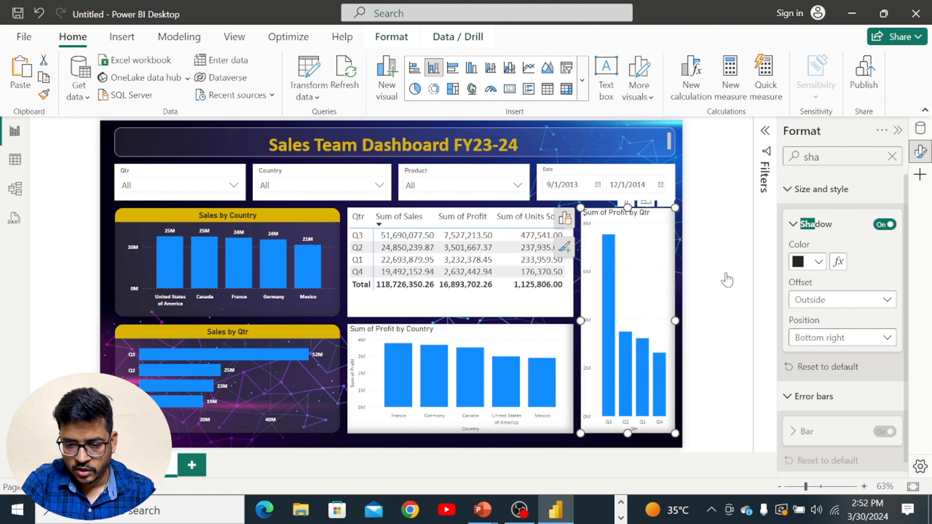
Turn on the shadow of the quarterly sales, profit and units matrix and set its offset to Inside
click(513, 314)
click(884, 224)
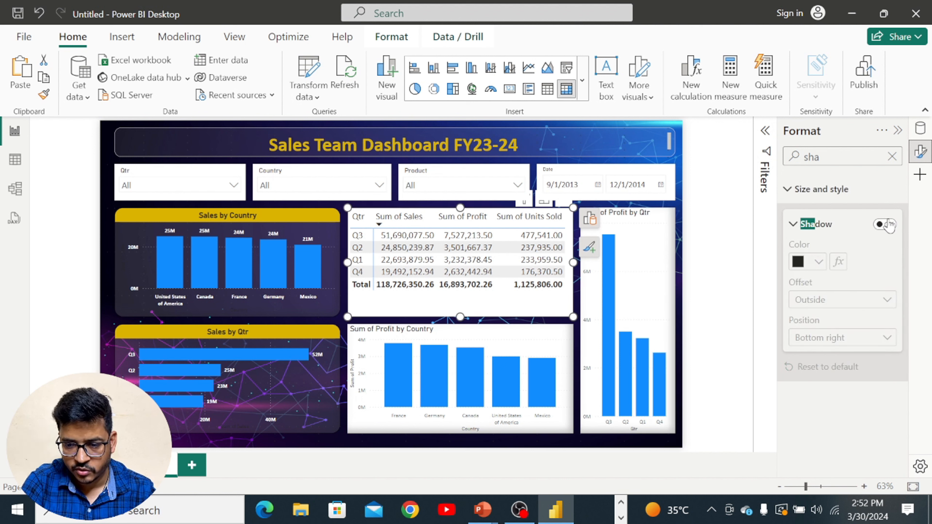
click(887, 224)
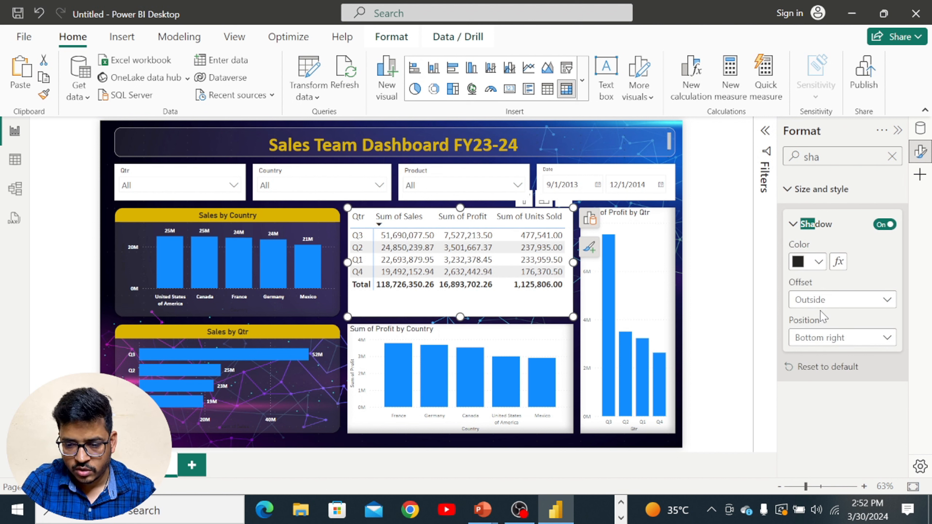
click(816, 301)
click(815, 345)
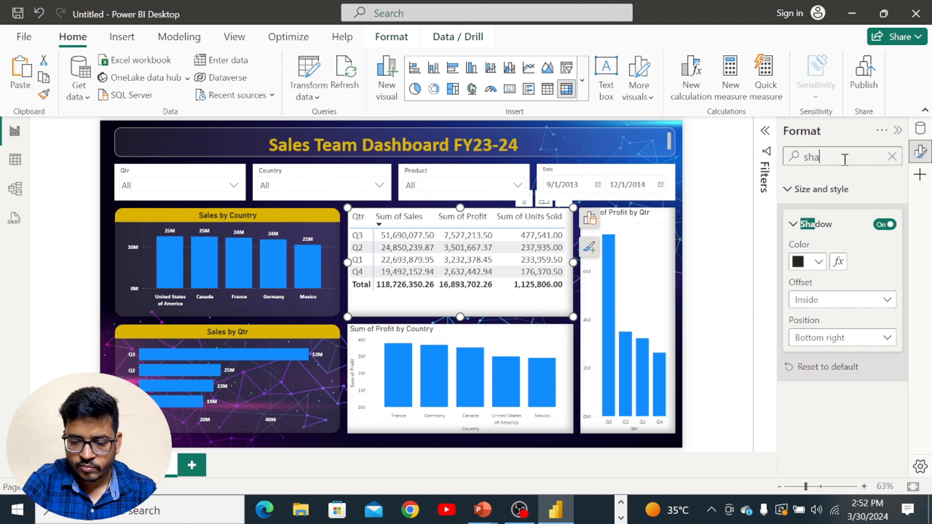
Clear the format search and set the matrix's style preset to None
key(BackSpace)
key(BackSpace)
key(BackSpace)
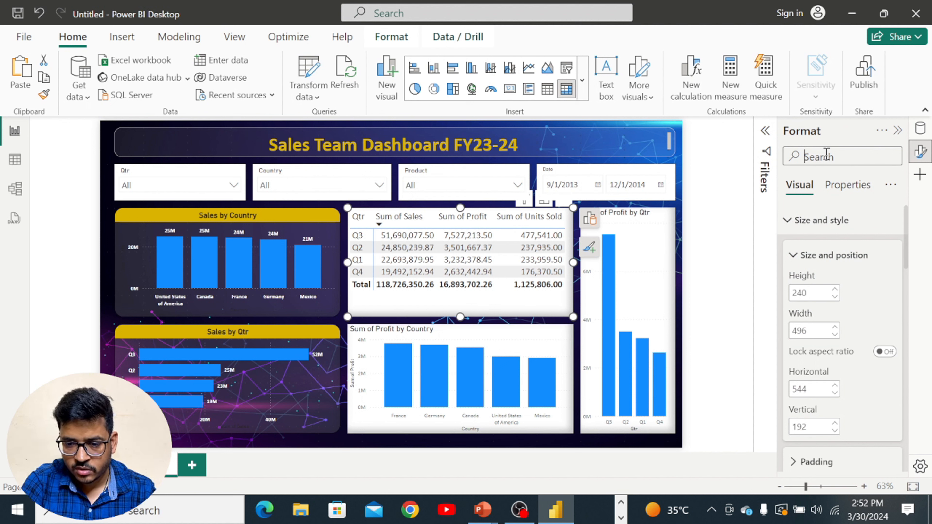
click(792, 220)
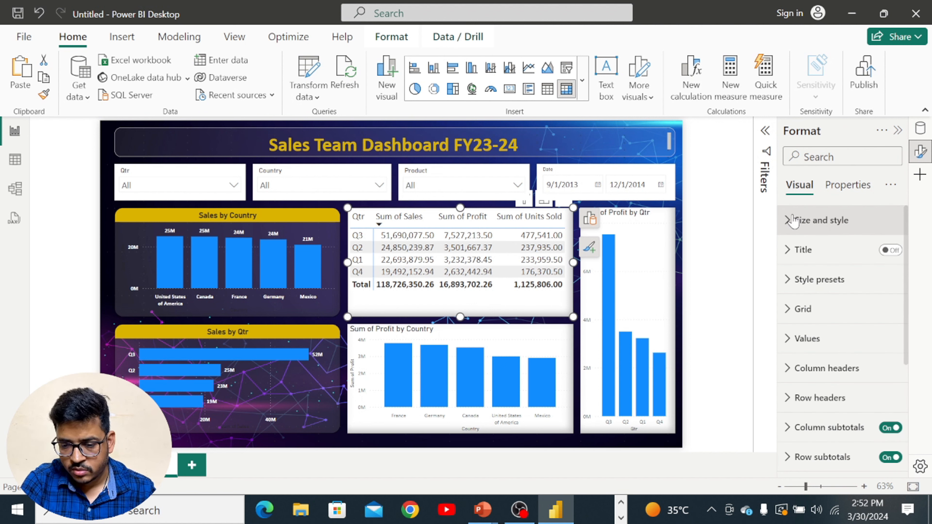
click(785, 283)
click(818, 316)
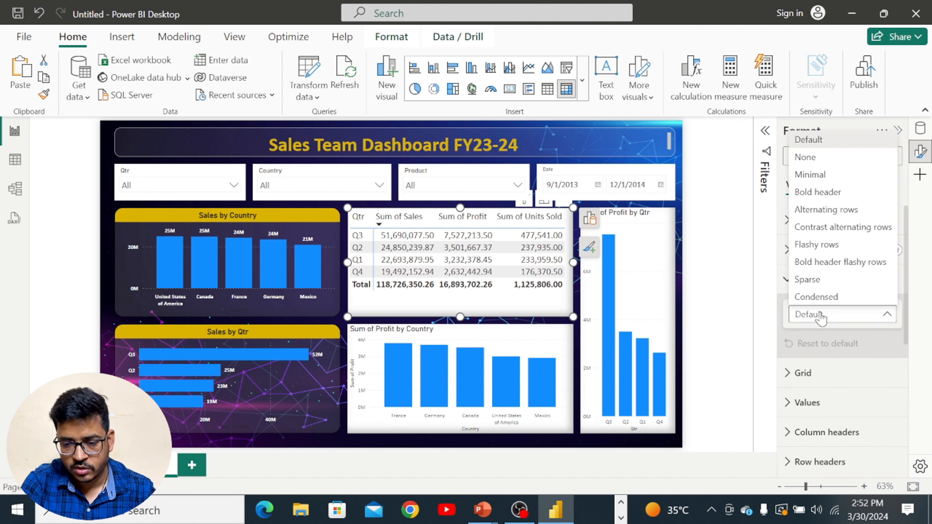
click(812, 157)
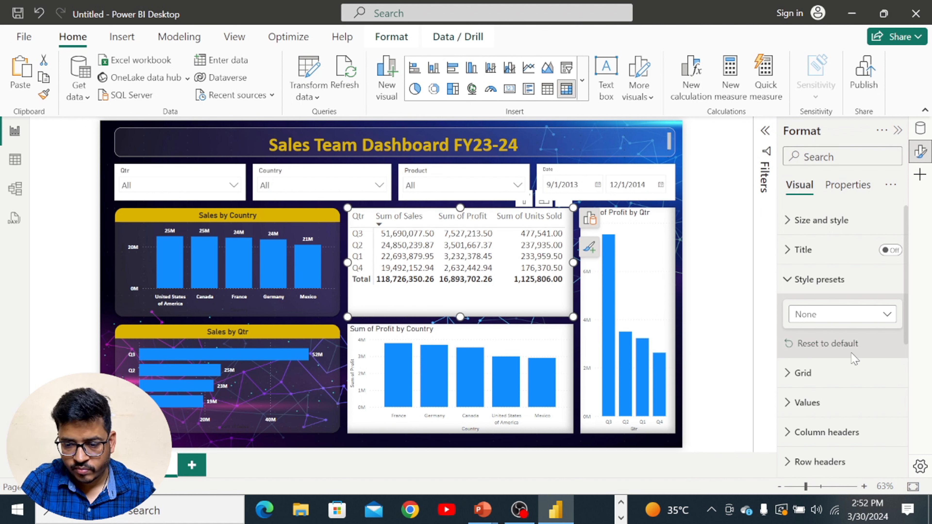
click(787, 283)
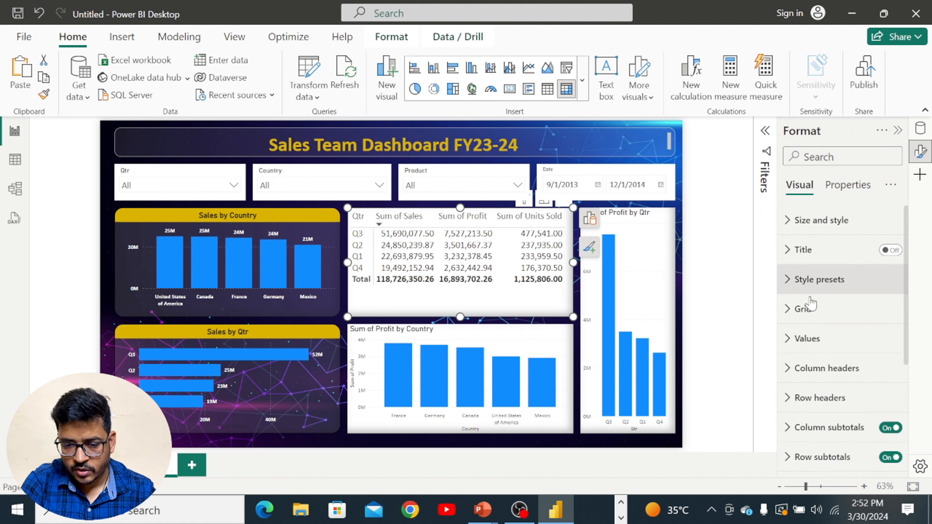
Set the matrix values' text color and alternate text color to white
click(783, 342)
scroll(826, 341, down, 3)
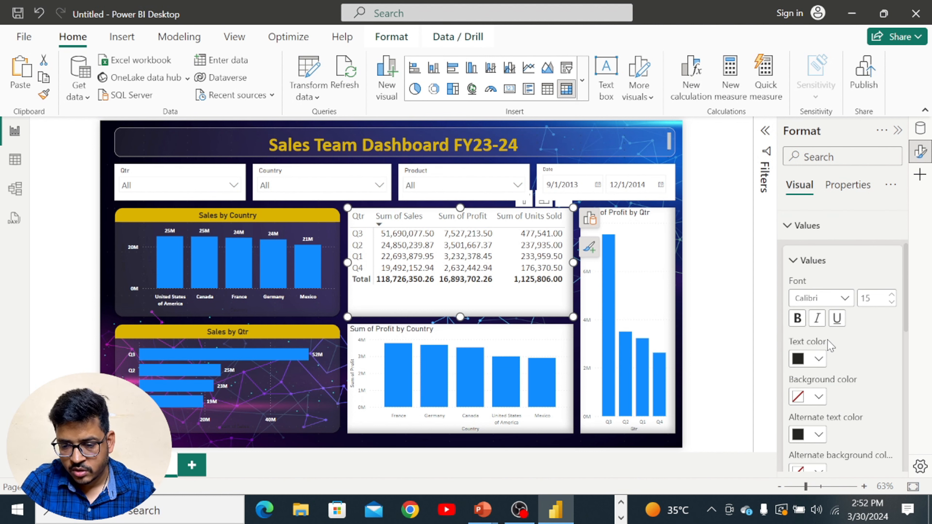
click(818, 313)
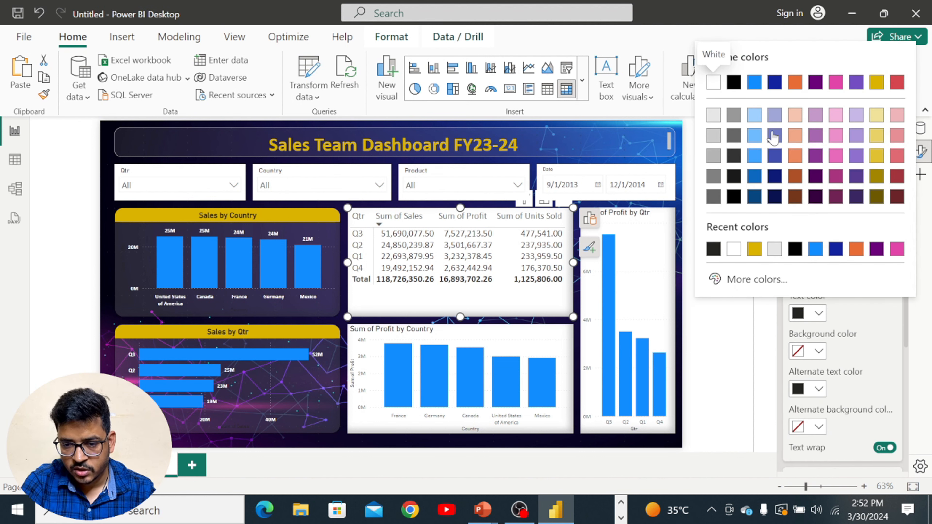
click(713, 84)
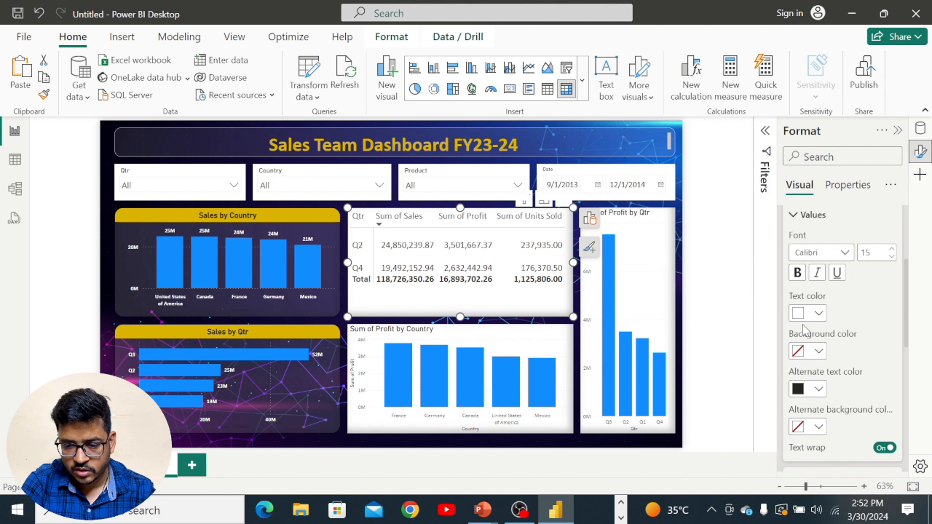
click(818, 396)
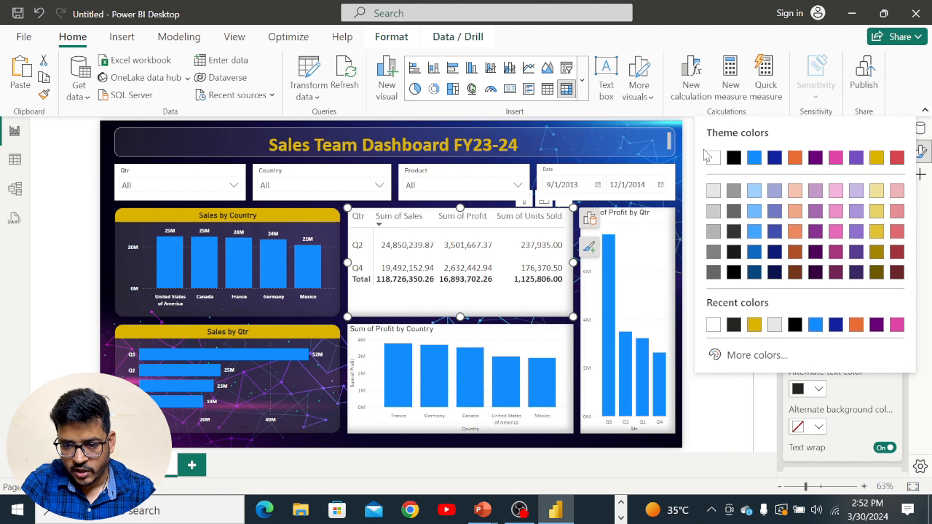
click(715, 163)
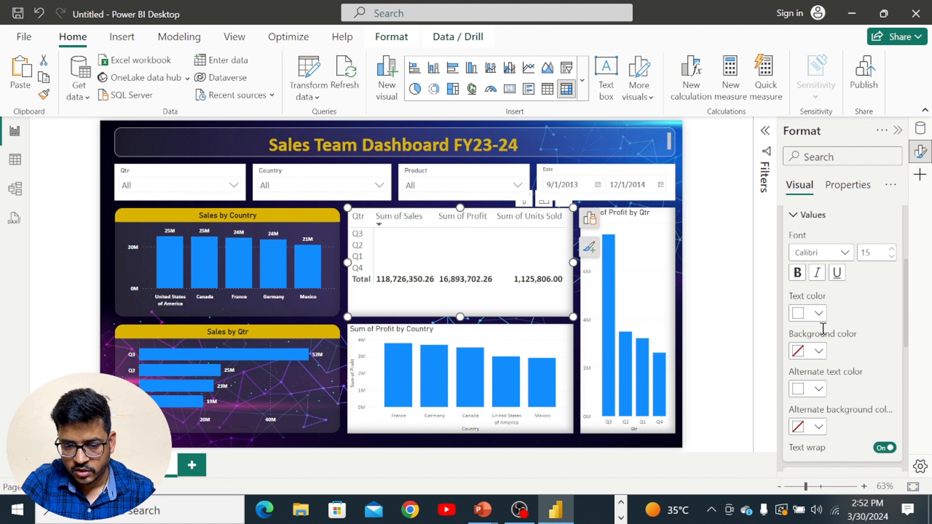
Set the text color of the matrix's row grand total values to the gold theme color
scroll(831, 358, down, 5)
scroll(830, 358, down, 3)
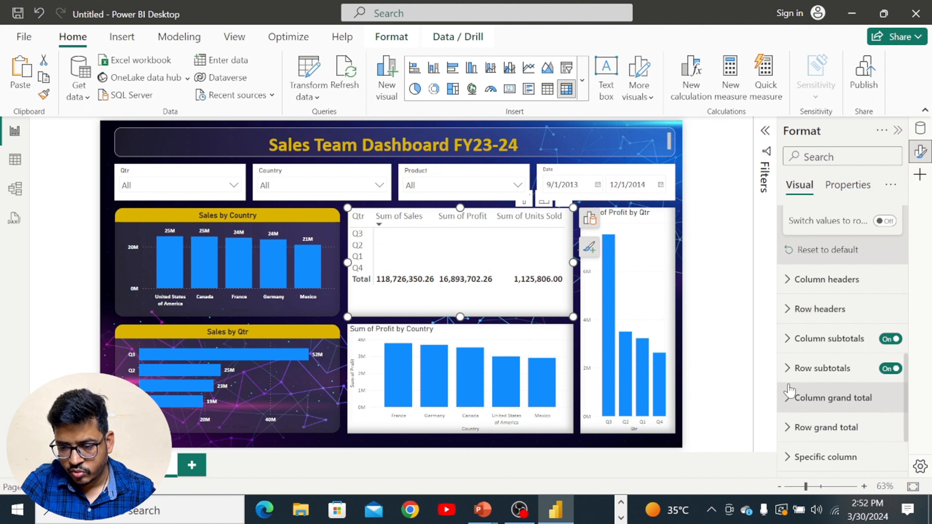
click(789, 430)
scroll(800, 414, down, 3)
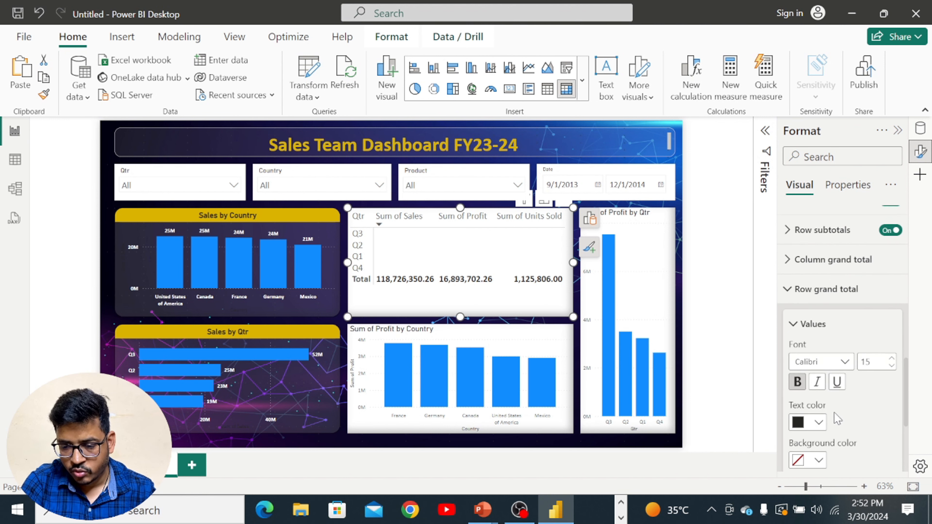
scroll(809, 396, down, 2)
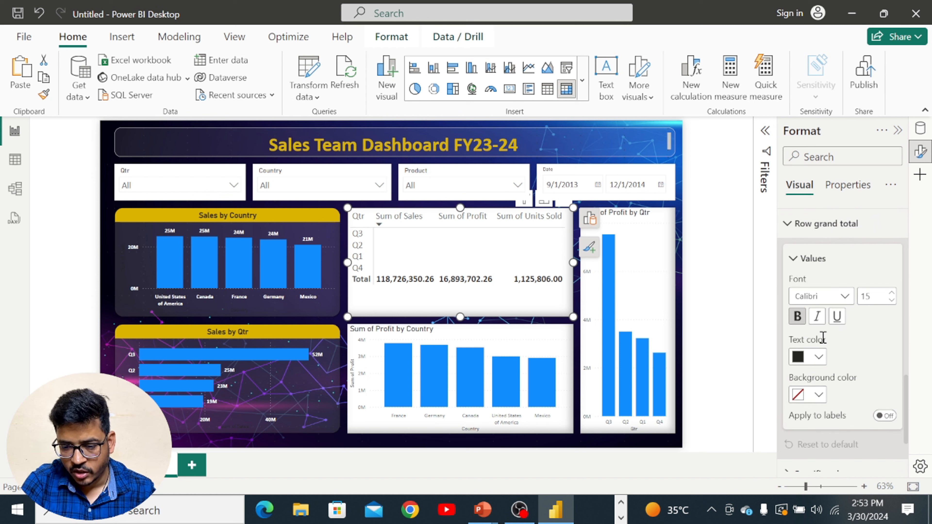
click(818, 360)
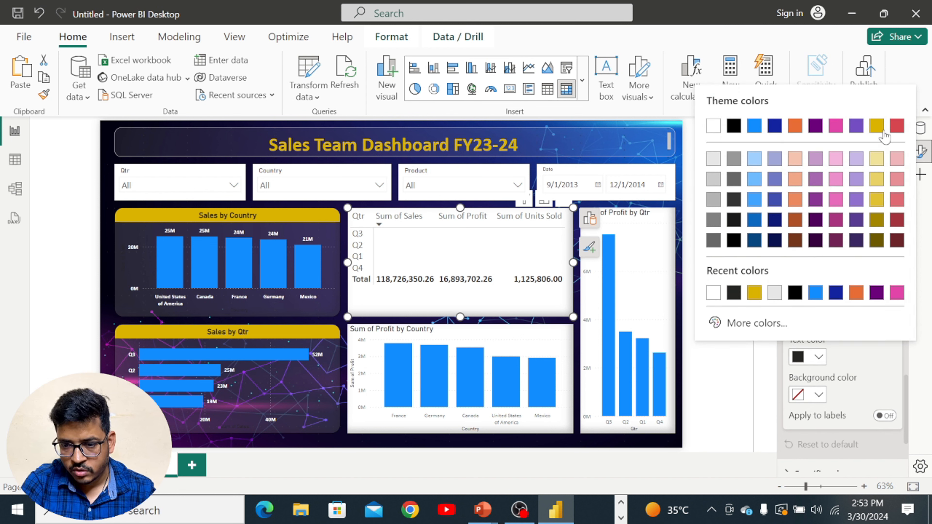
click(876, 127)
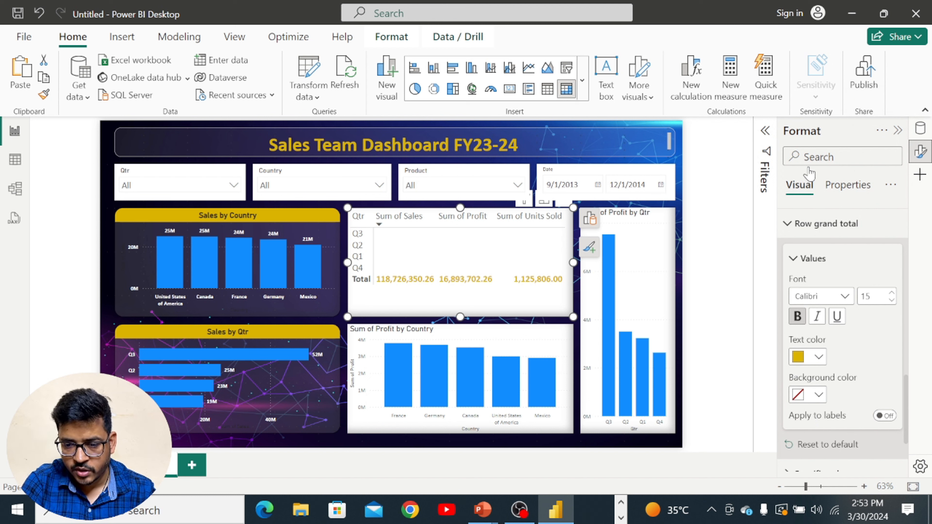
Set the matrix's background transparency to 85%
click(851, 187)
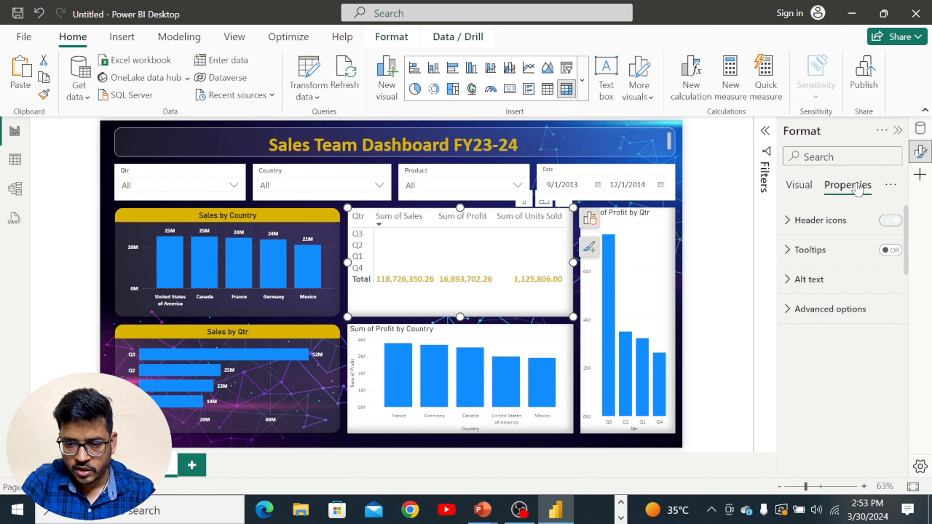
click(805, 189)
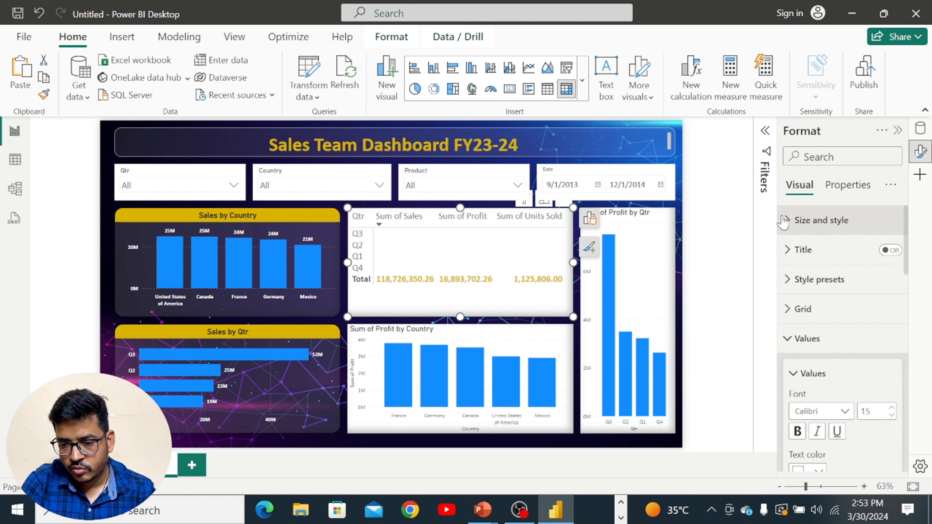
click(784, 221)
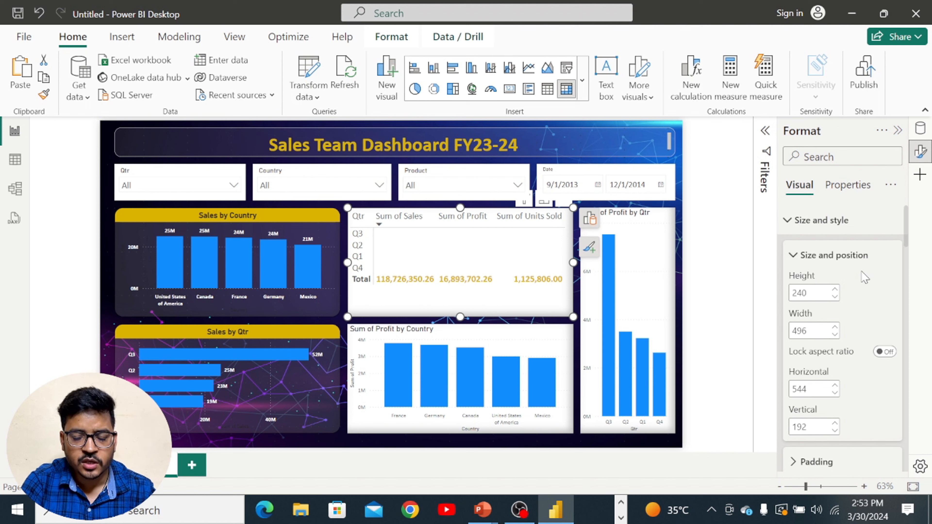
scroll(864, 277, down, 8)
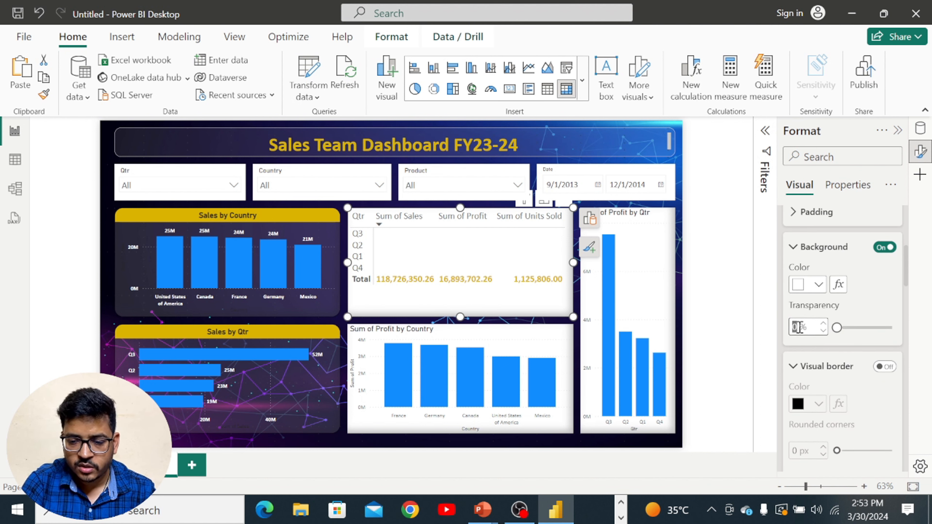
text(80)
key(Return)
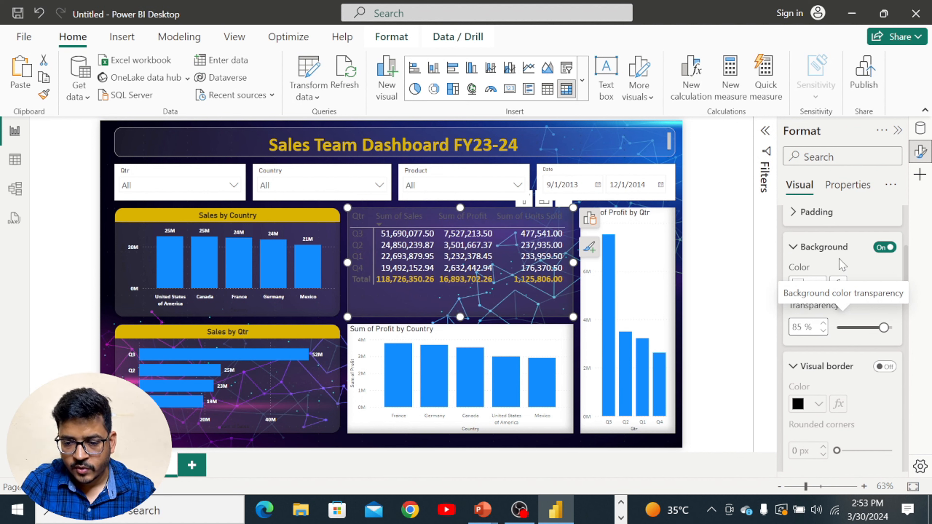
Turn on the matrix's visual border with rounded corners of 19 px and deselect the visual
scroll(840, 264, up, 5)
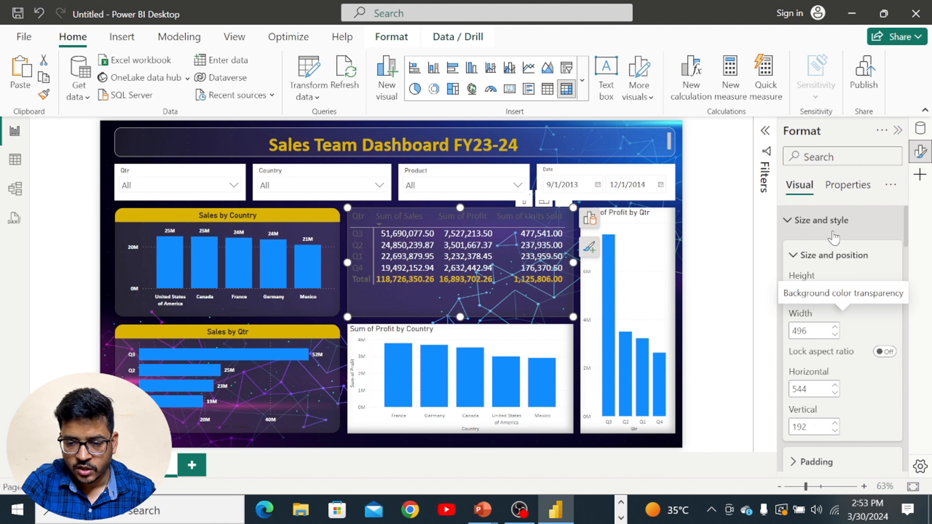
scroll(834, 237, down, 5)
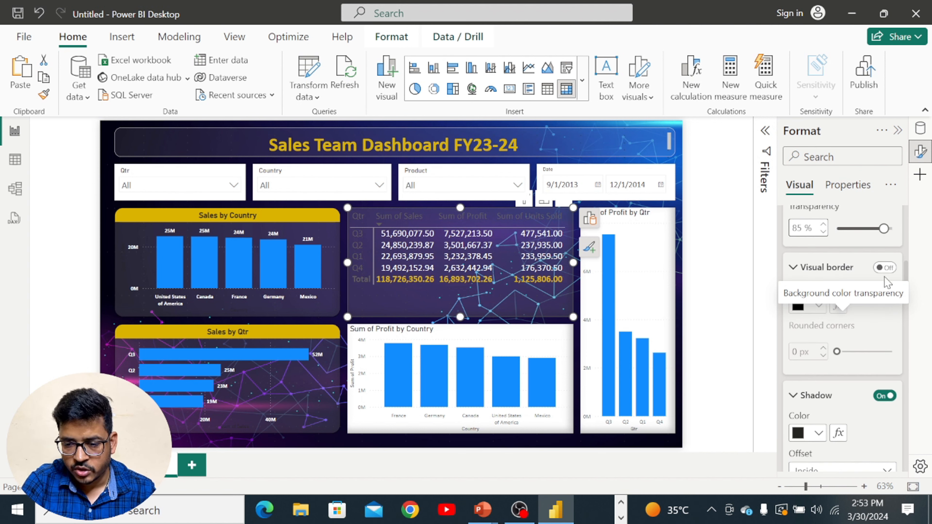
click(807, 347)
text(19)
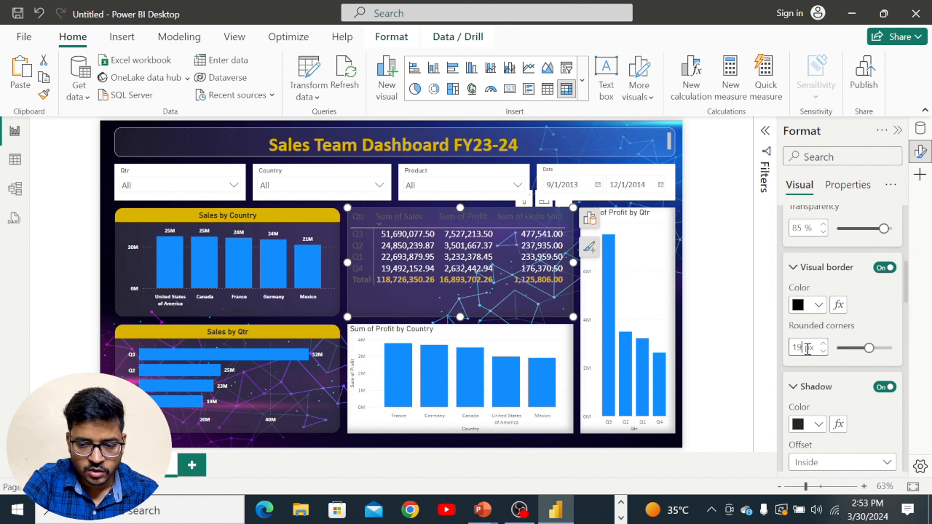
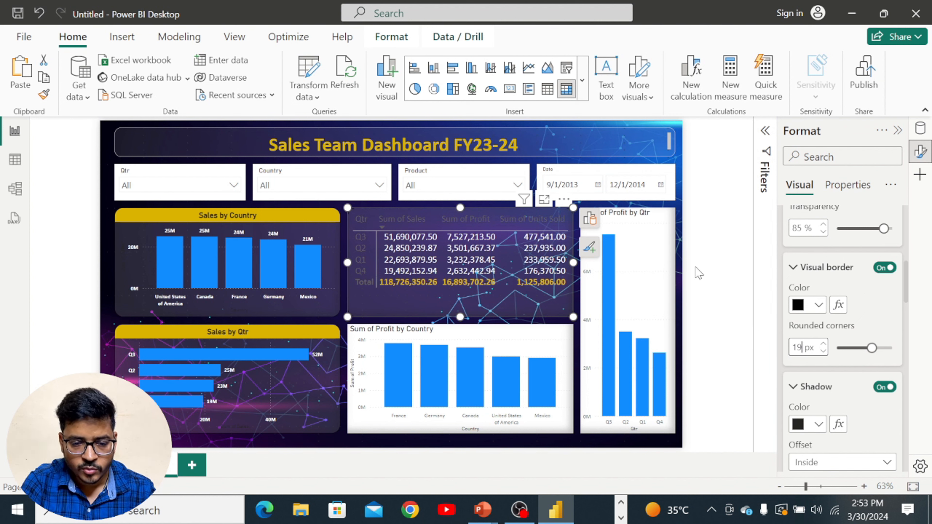
key(Escape)
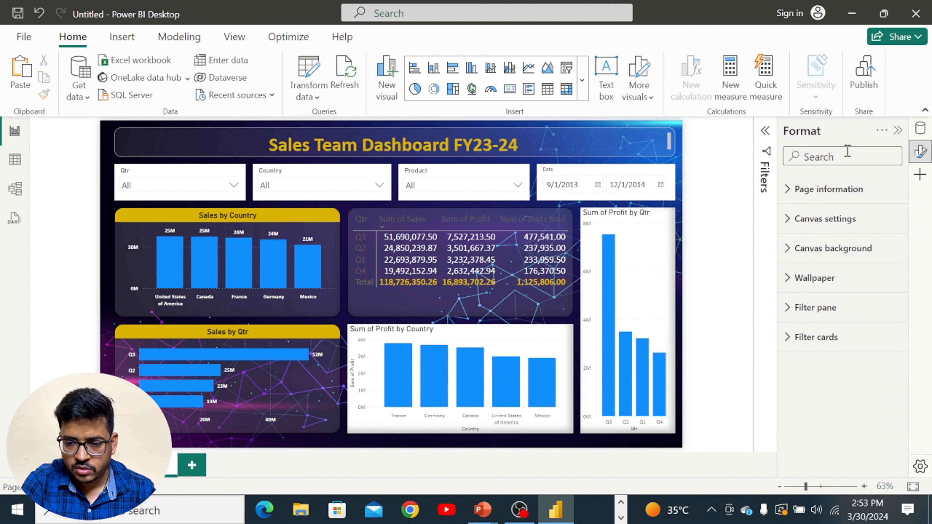
Search the matrix's format settings for "value" and make the values bold
click(559, 219)
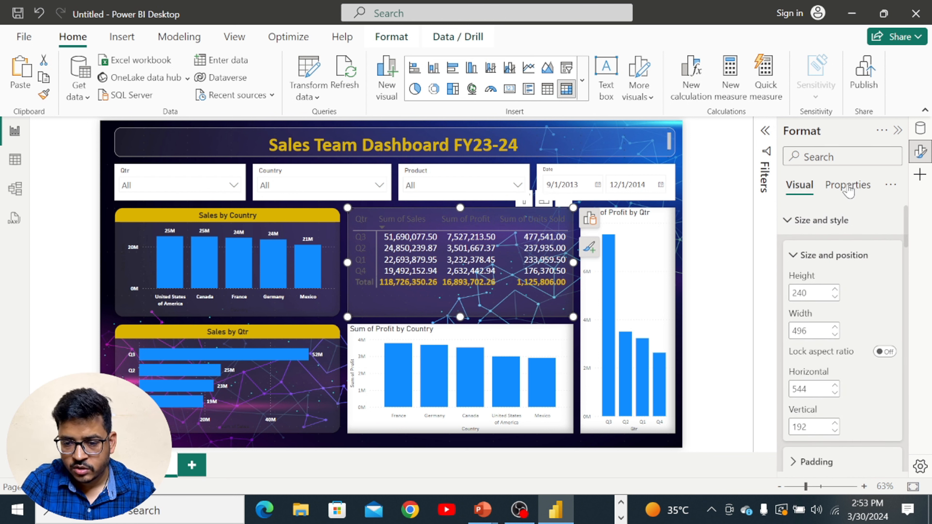
text(v)
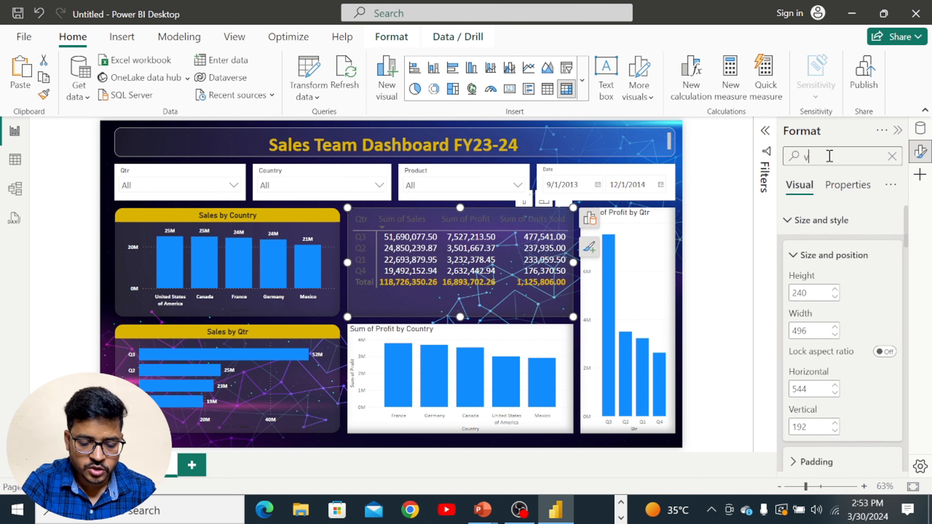
text(alue)
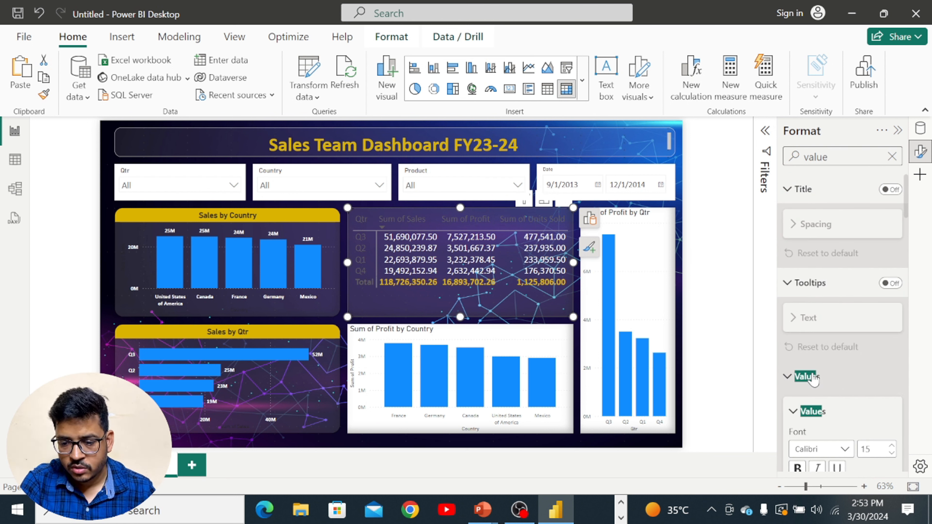
scroll(812, 345, down, 3)
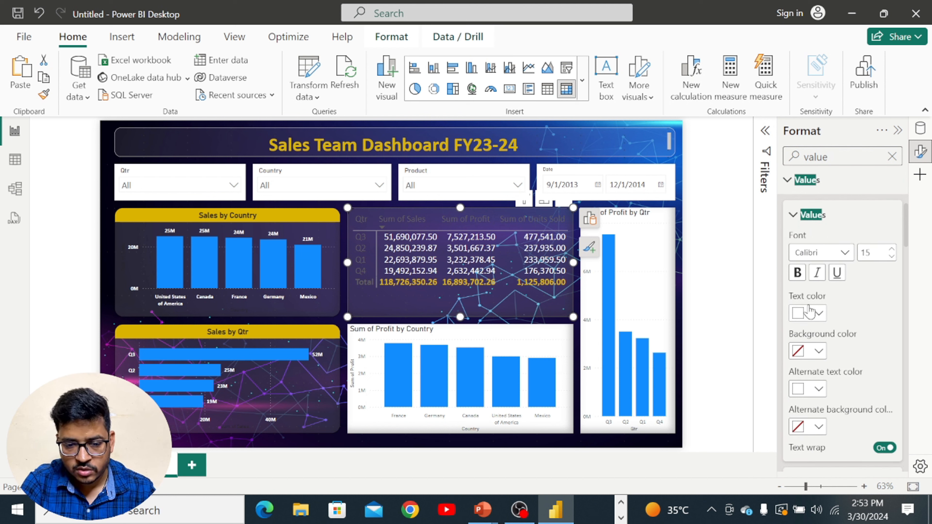
click(797, 273)
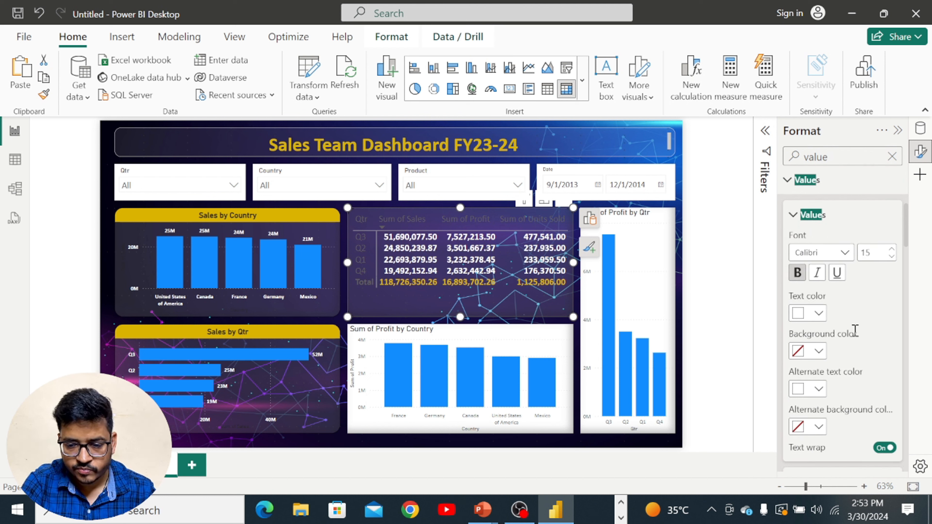
Set the text color of the matrix's column subtotal values to white
scroll(854, 333, down, 8)
scroll(854, 337, down, 2)
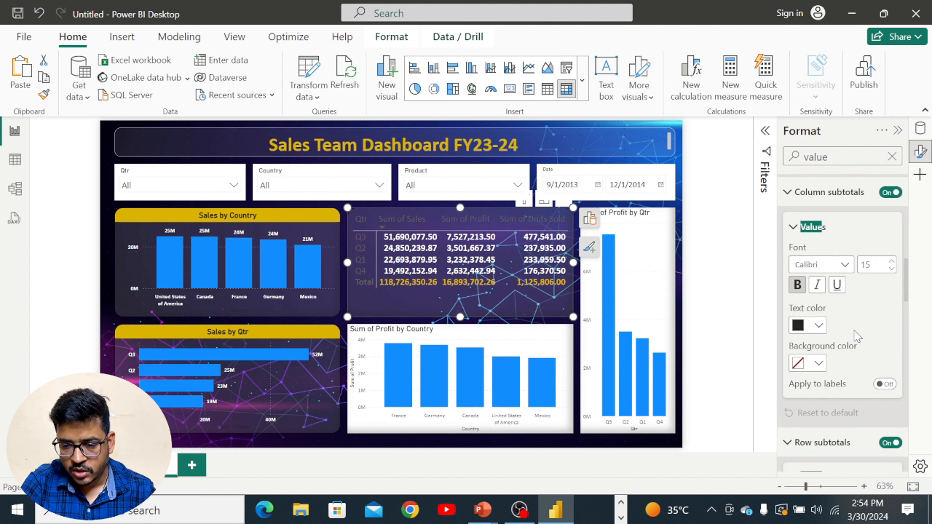
click(818, 325)
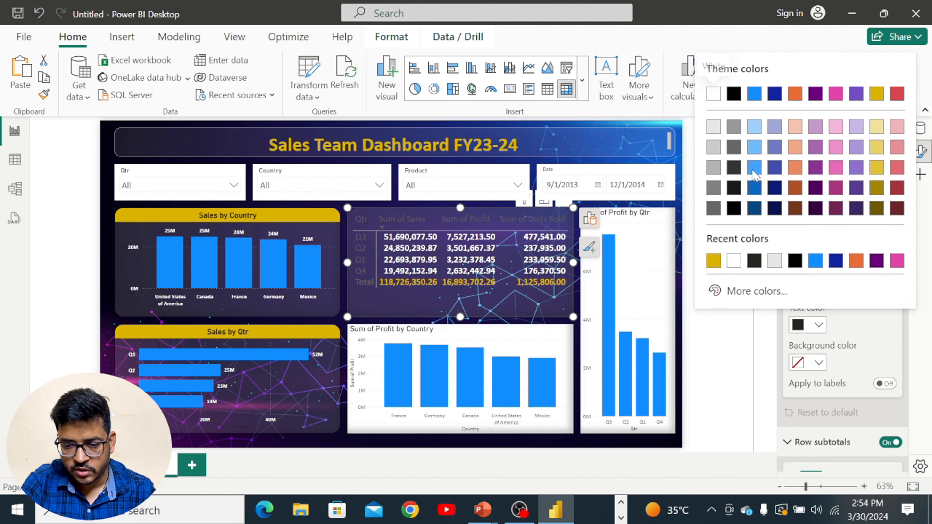
click(713, 96)
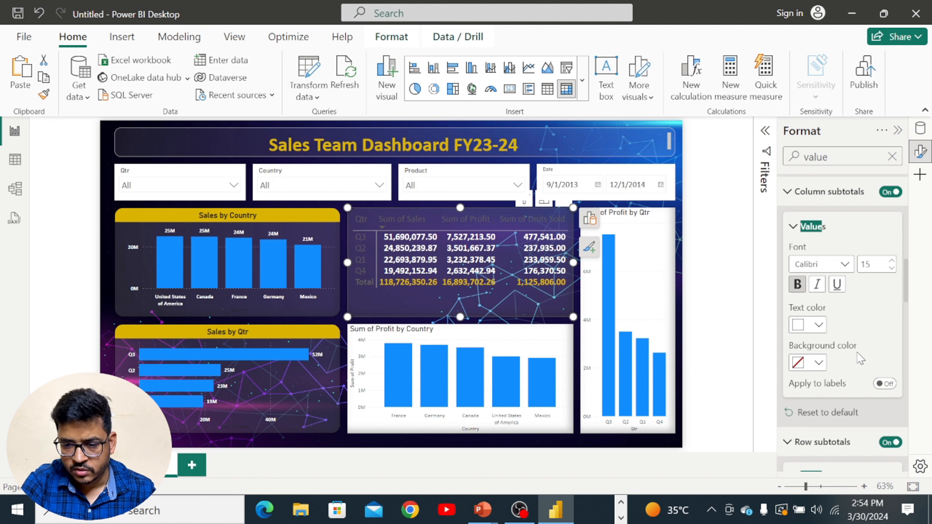
Look through the matrix's column subtotal, row subtotal, column grand total and row grand total value settings
scroll(857, 353, up, 1)
scroll(857, 353, down, 1)
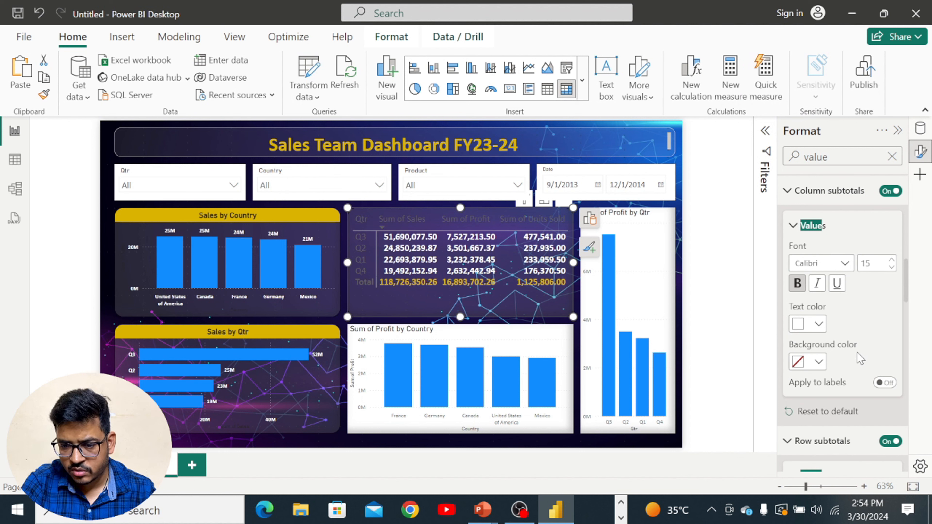
scroll(860, 358, up, 2)
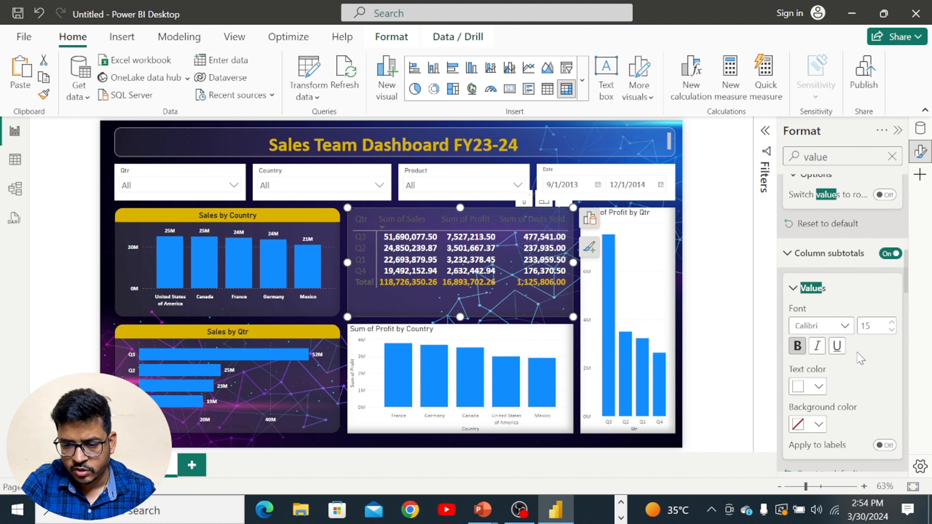
click(787, 253)
scroll(844, 385, down, 3)
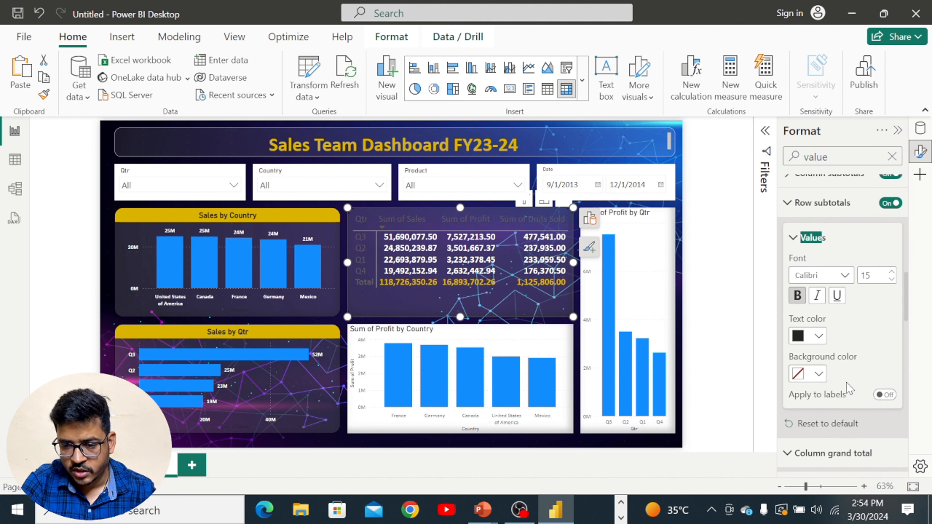
scroll(847, 389, up, 1)
scroll(847, 389, down, 4)
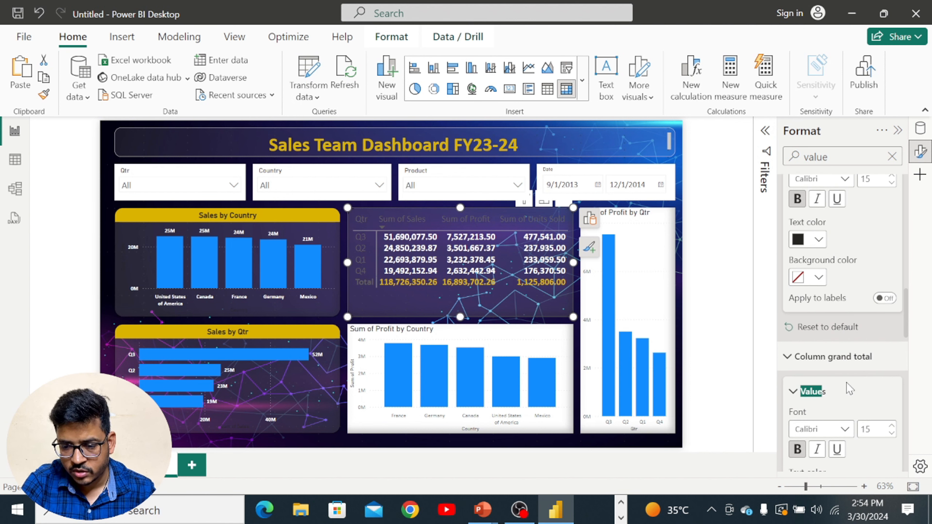
scroll(848, 388, down, 1)
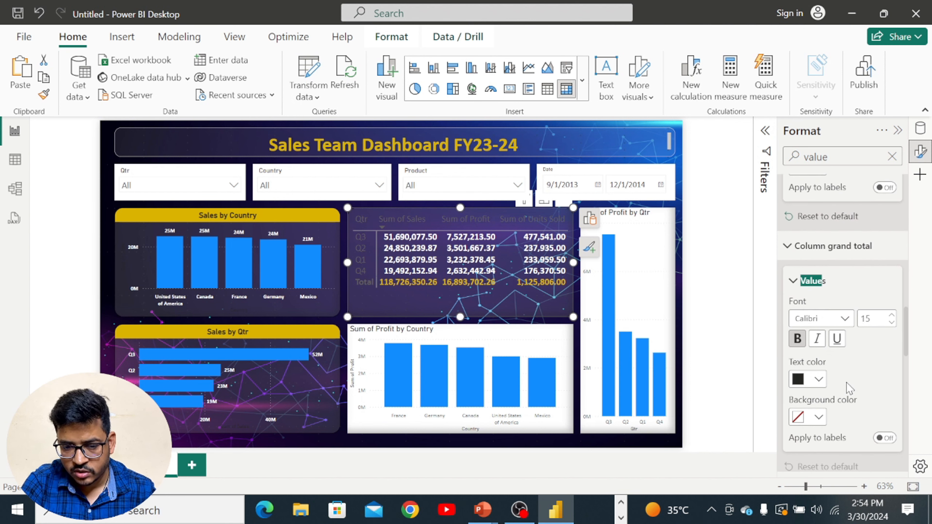
scroll(847, 388, down, 1)
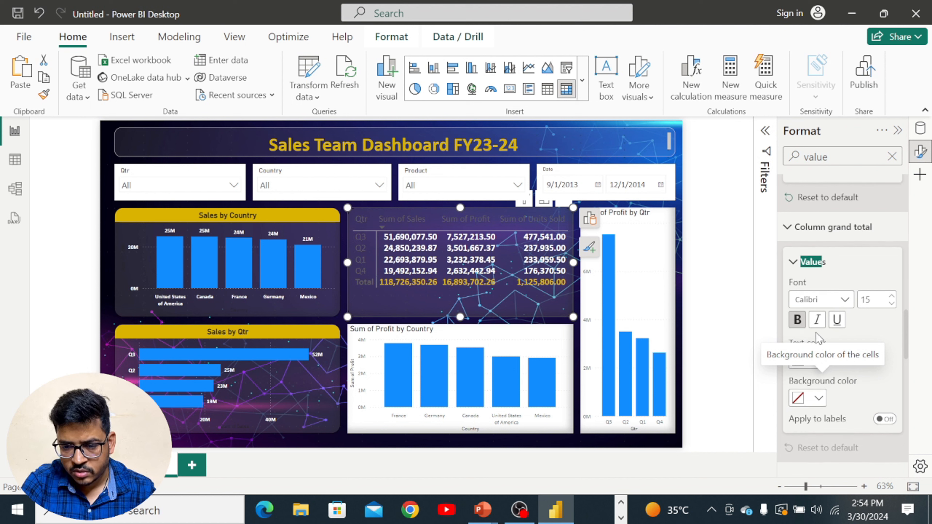
click(790, 229)
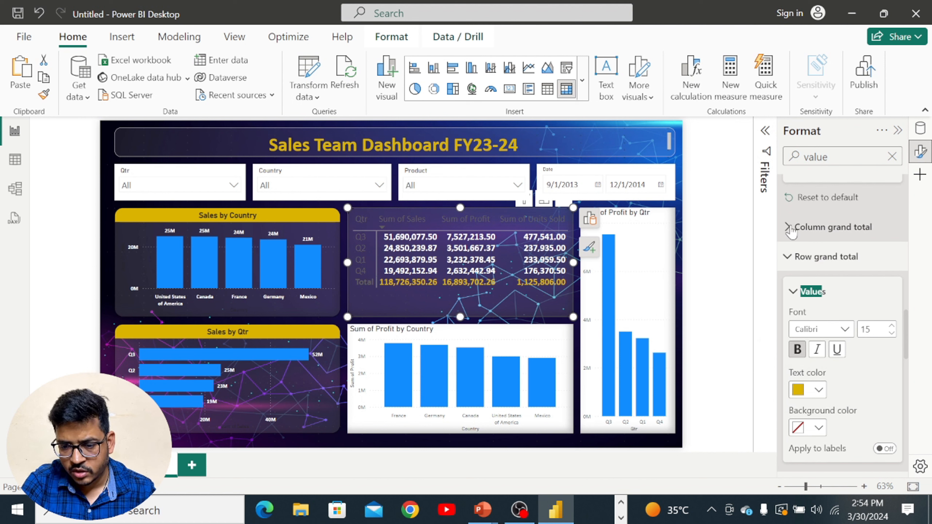
Look through the matrix's specific column and URL icon value settings and clear the format settings search
click(788, 258)
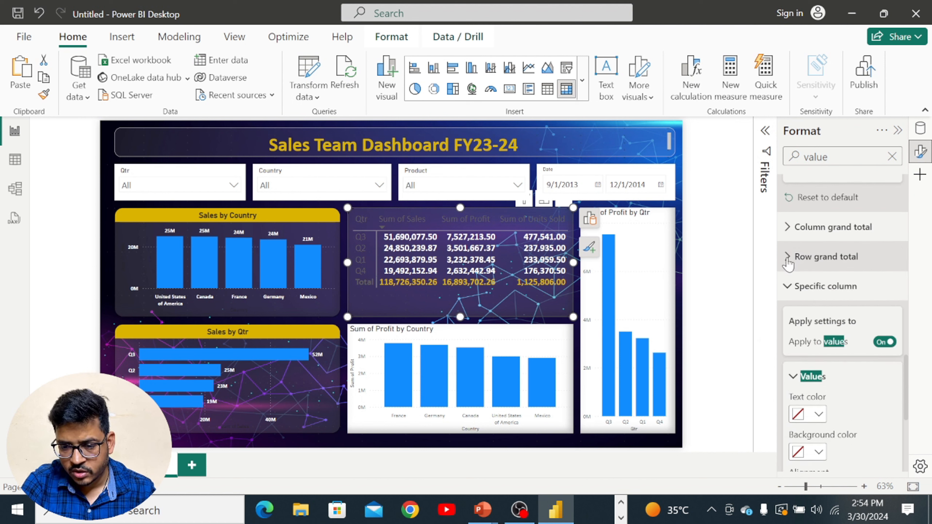
click(787, 288)
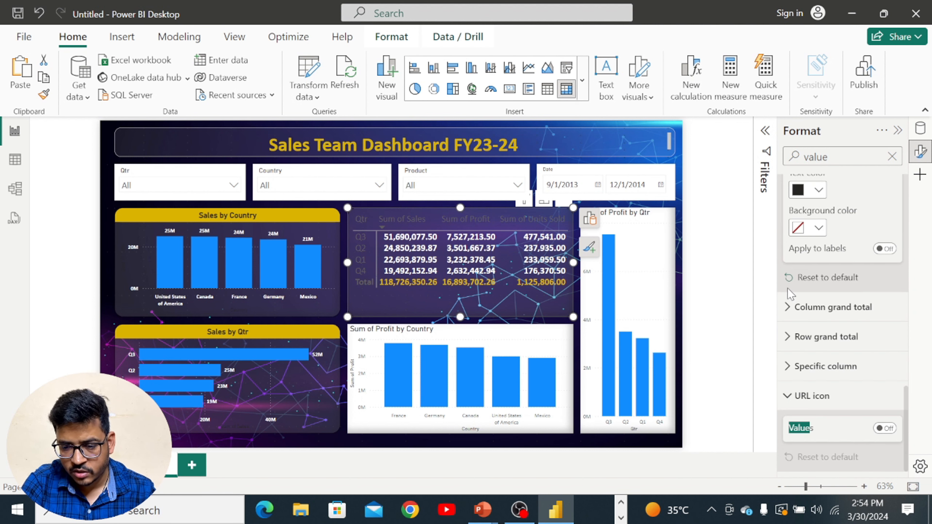
scroll(857, 355, up, 1)
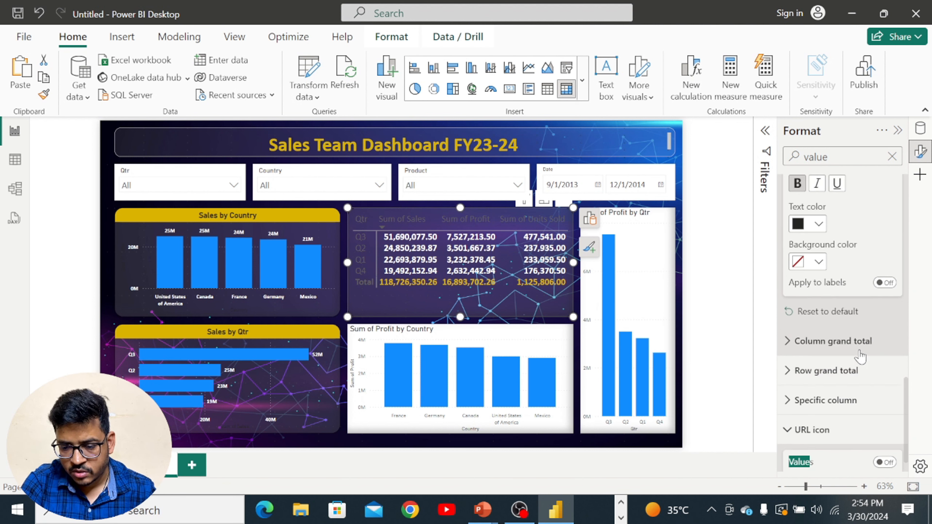
scroll(857, 354, down, 1)
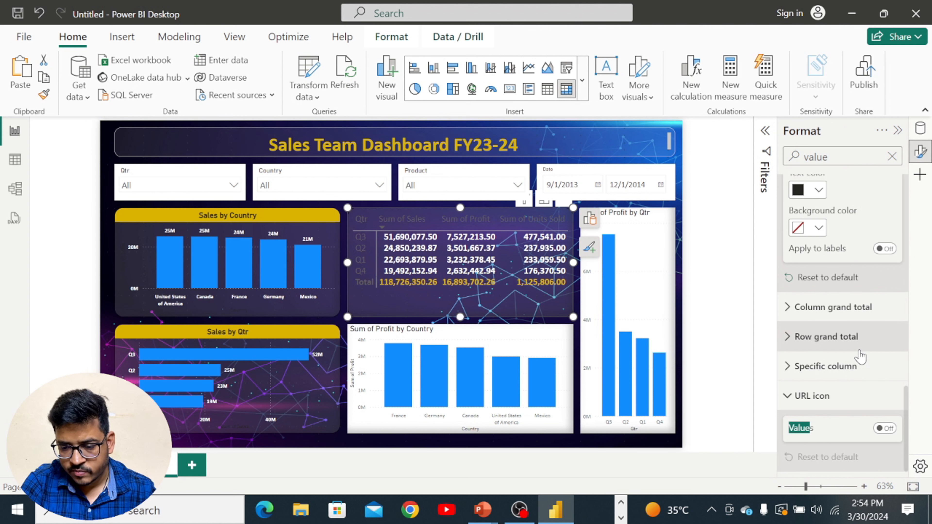
click(889, 433)
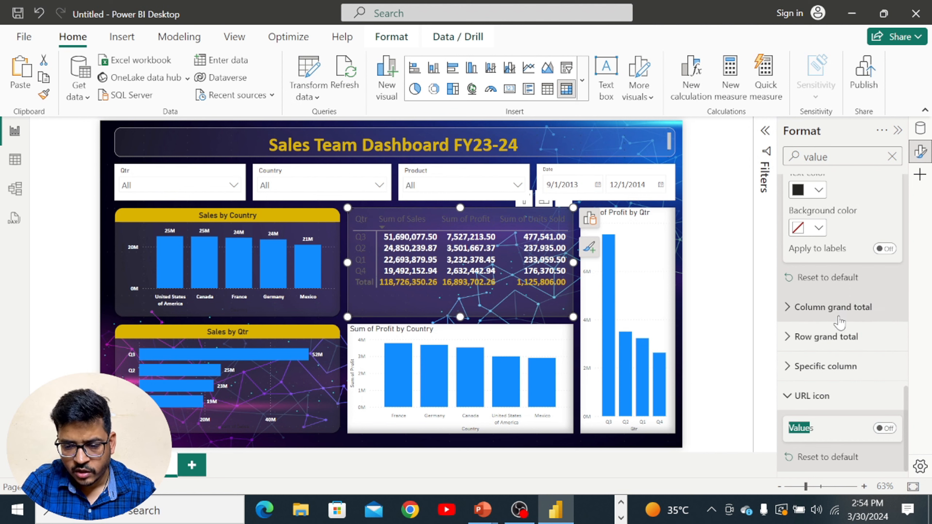
scroll(840, 323, up, 10)
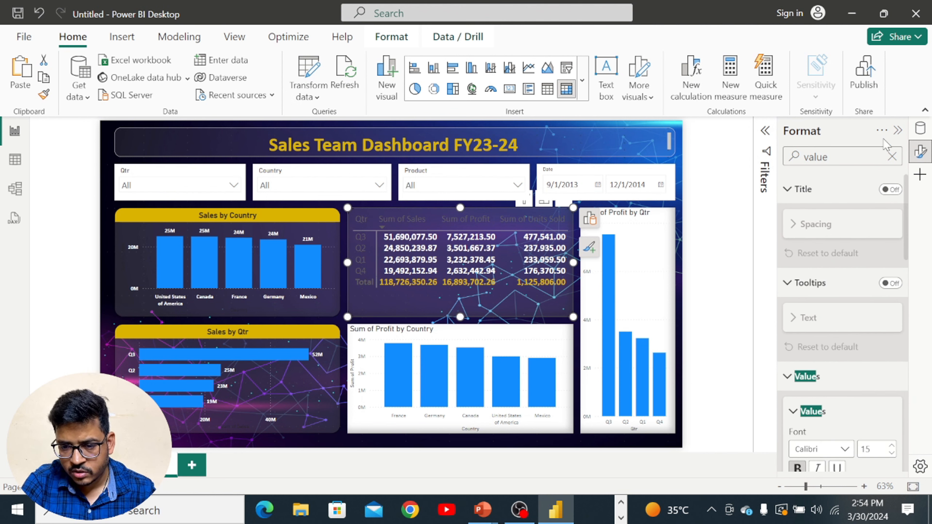
click(891, 157)
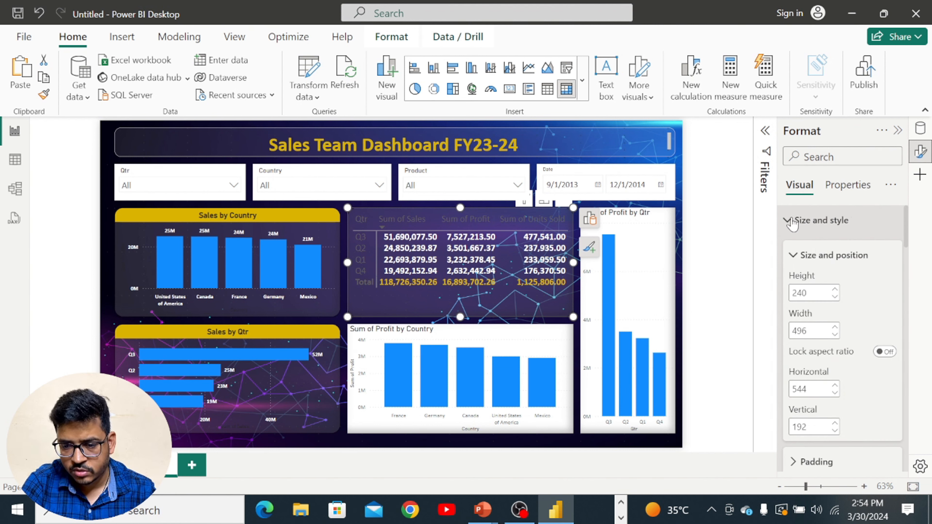
Set the matrix's column header text color to white and make the header text bold
click(791, 222)
scroll(839, 354, down, 2)
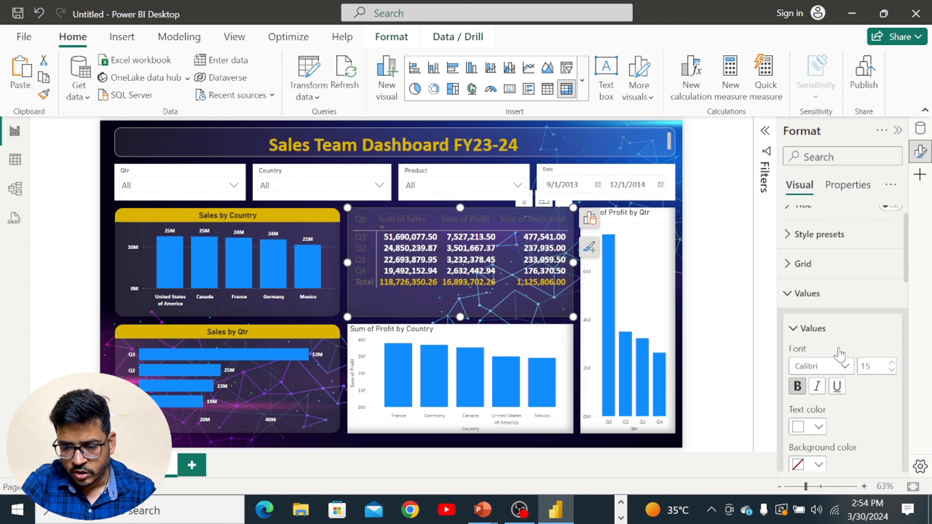
scroll(839, 353, down, 6)
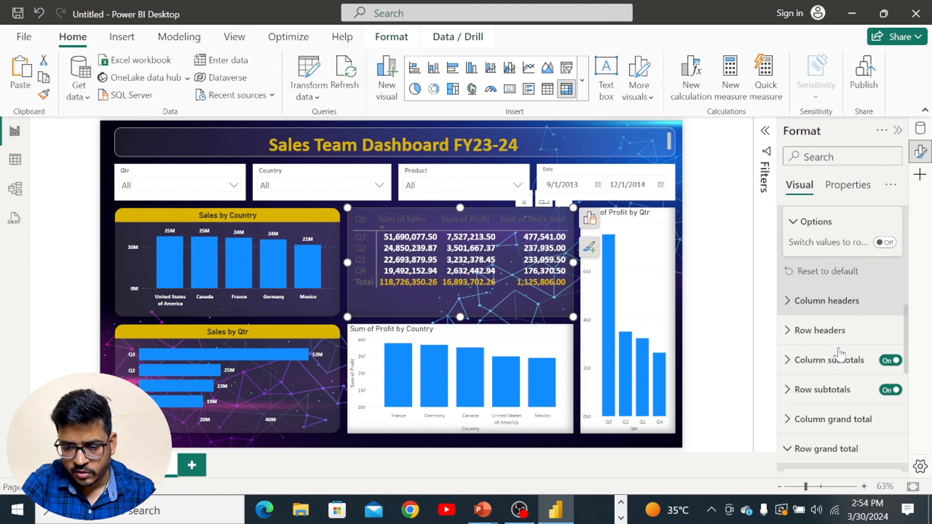
scroll(840, 354, down, 4)
scroll(815, 338, up, 5)
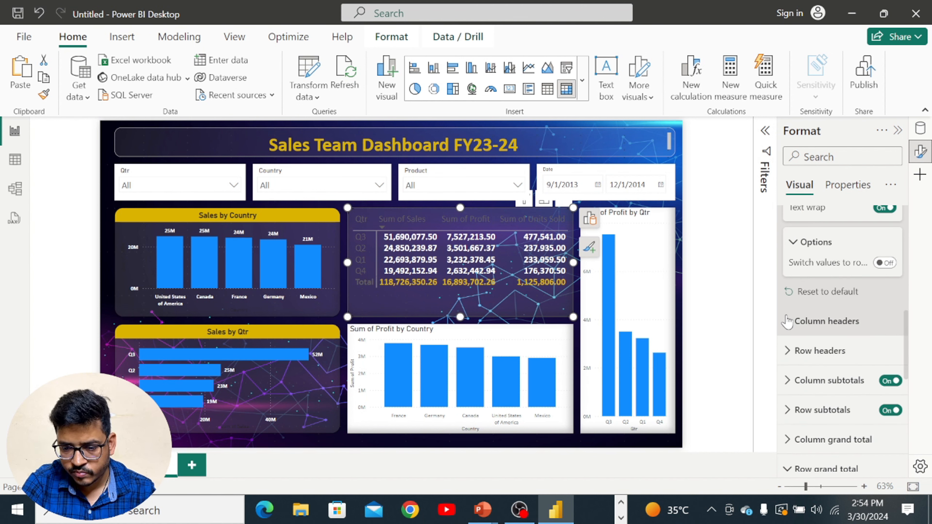
click(789, 321)
scroll(828, 380, down, 1)
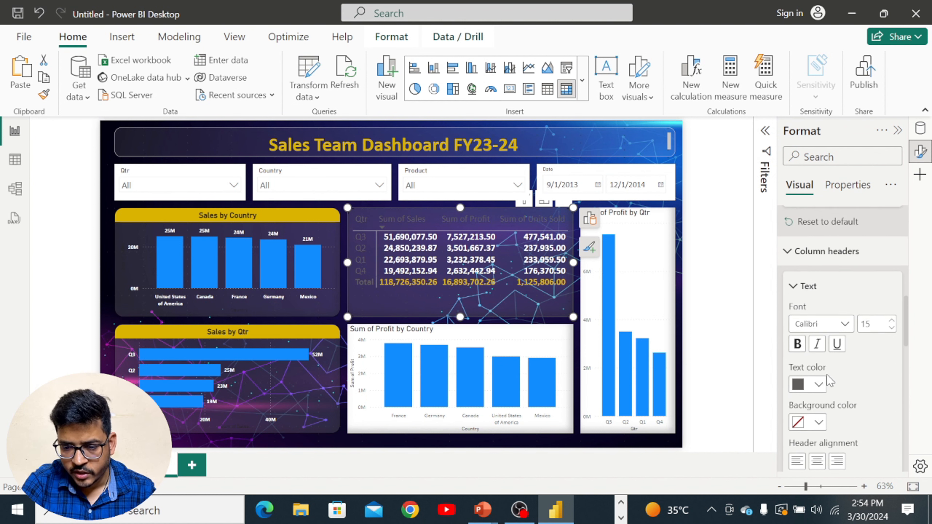
click(809, 384)
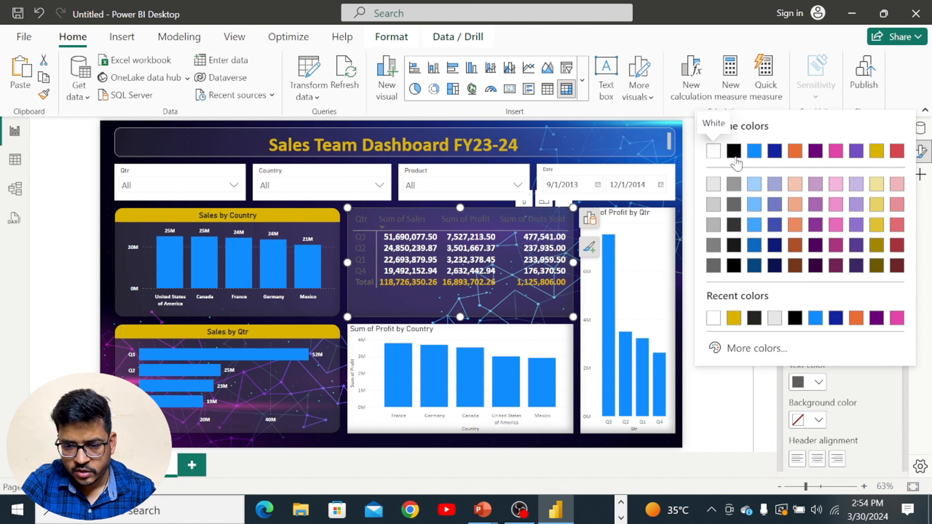
click(716, 157)
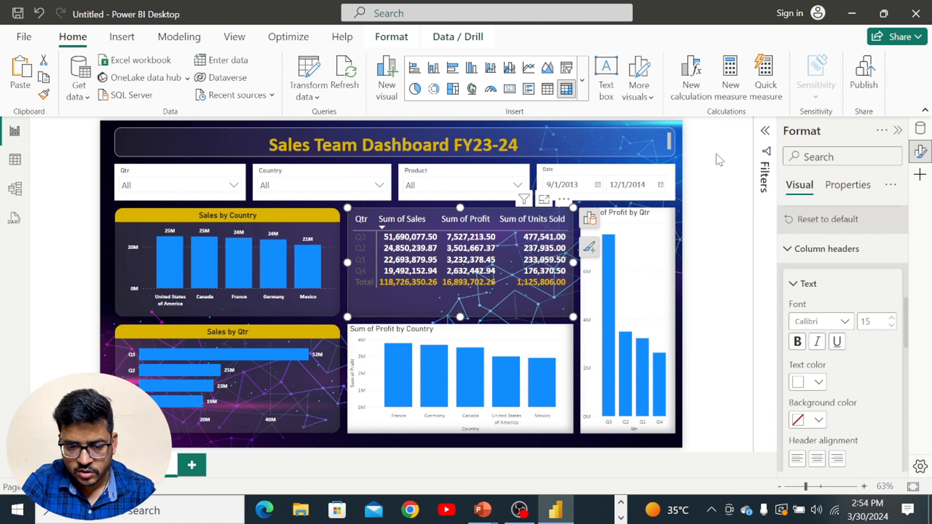
click(798, 343)
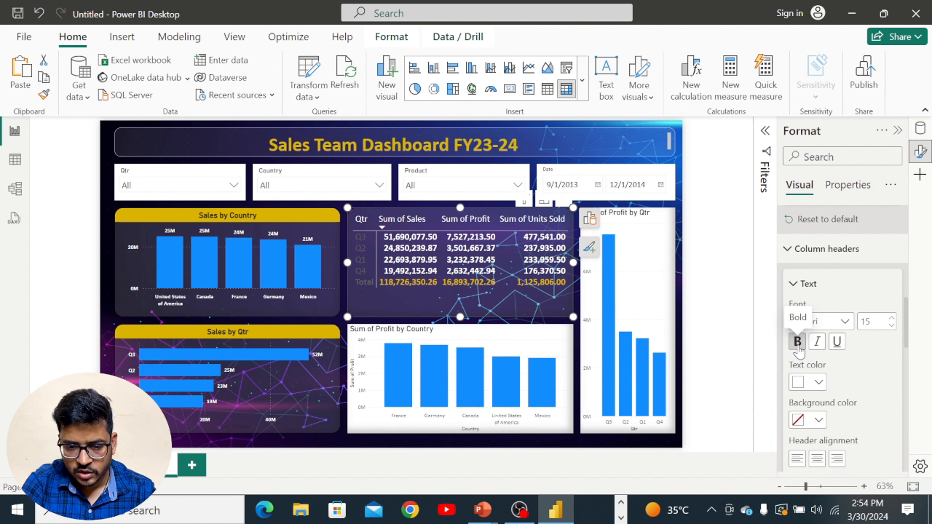
Give the matrix's column headers a gold background with black text
scroll(873, 395, down, 1)
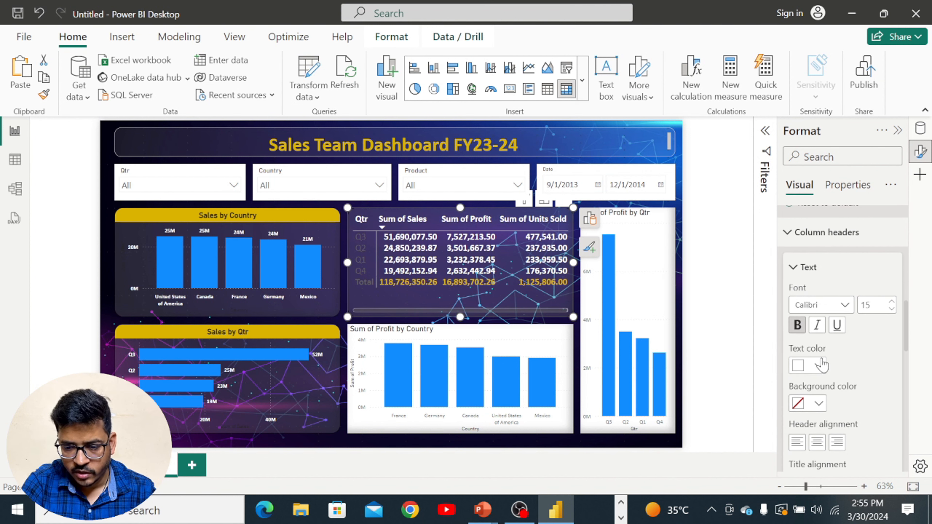
click(818, 404)
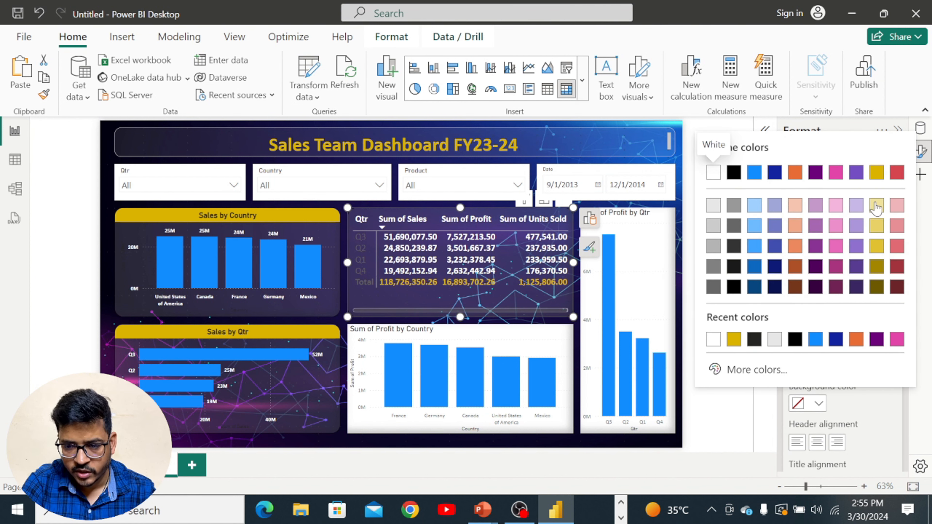
click(734, 340)
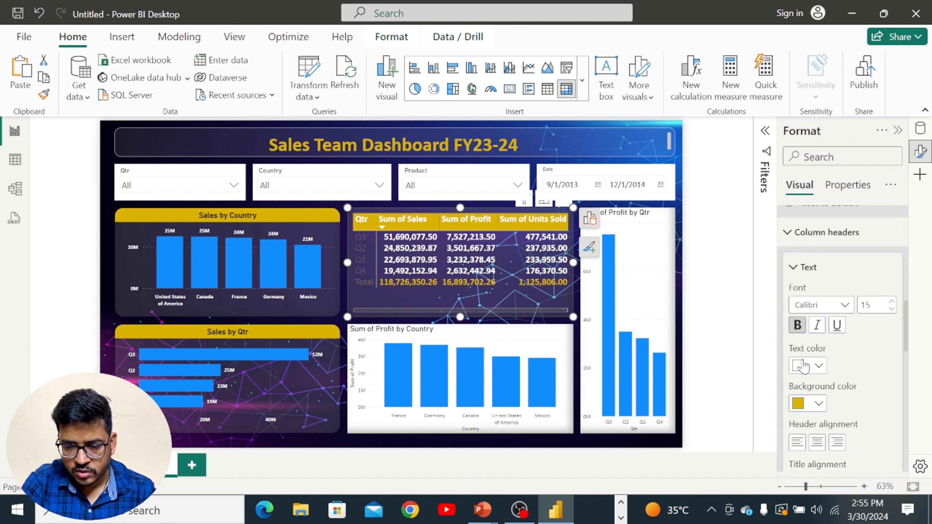
click(818, 366)
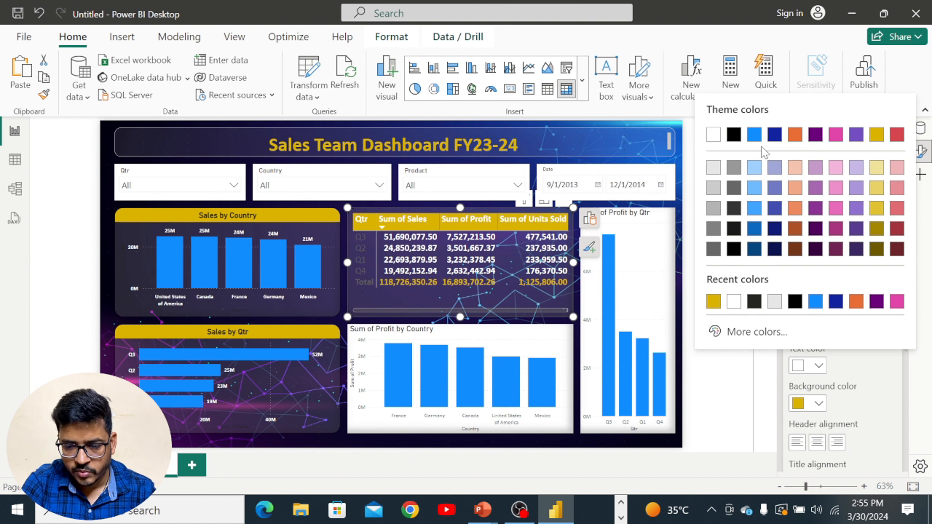
click(734, 134)
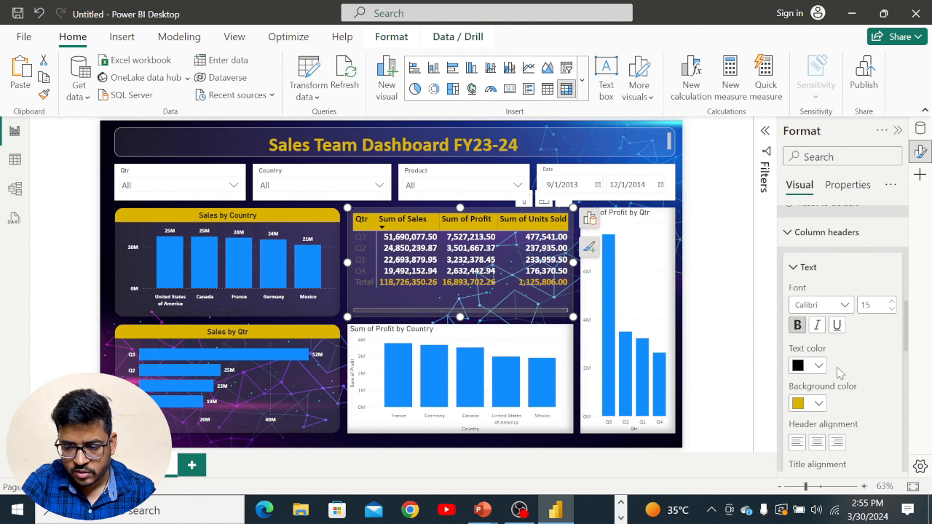
Center the header and title alignment of the matrix's column headers and turn off their auto-size width
click(818, 442)
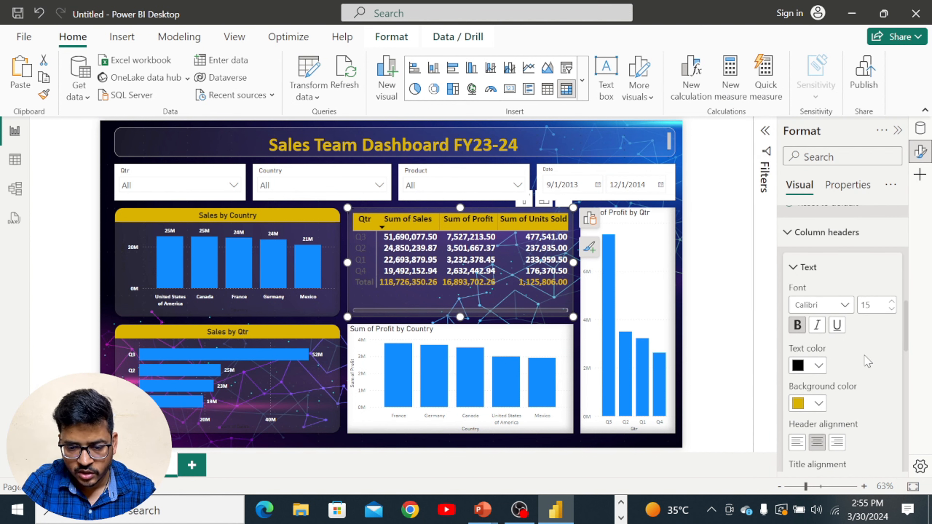
scroll(818, 422, down, 3)
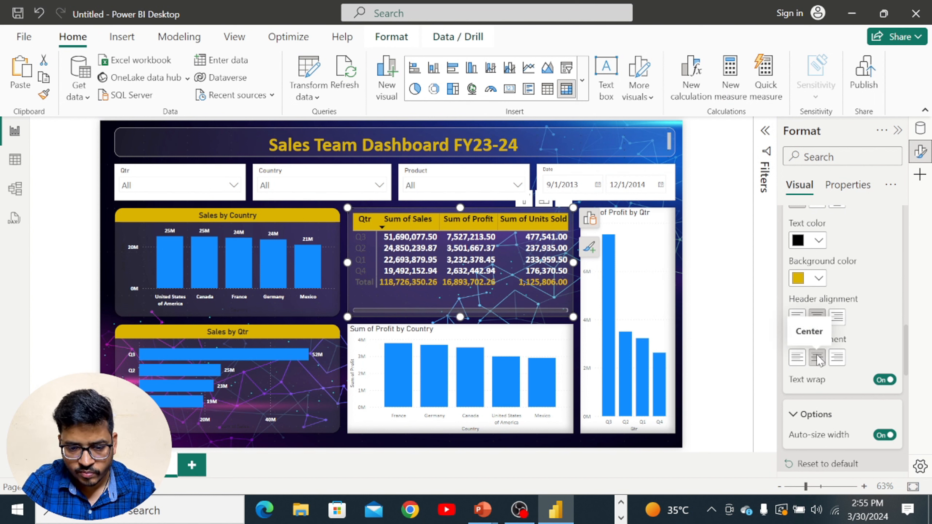
click(817, 358)
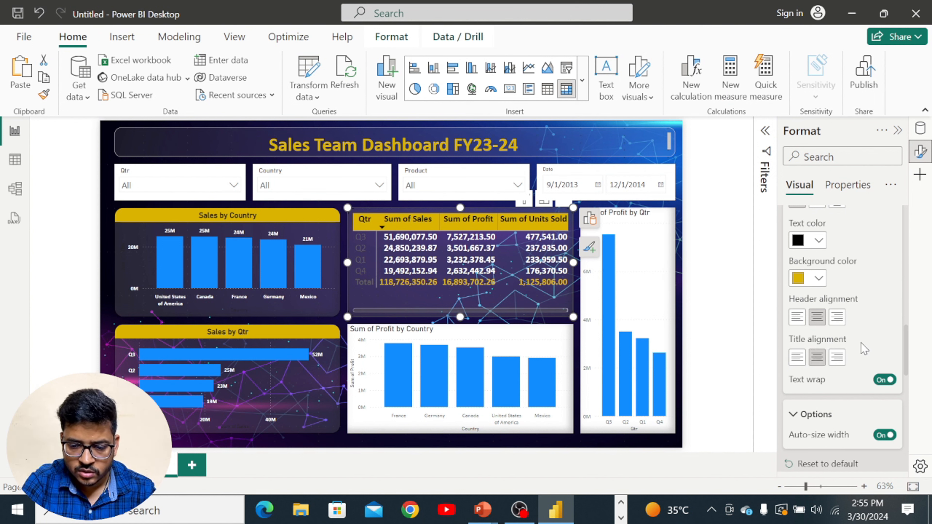
scroll(864, 349, down, 2)
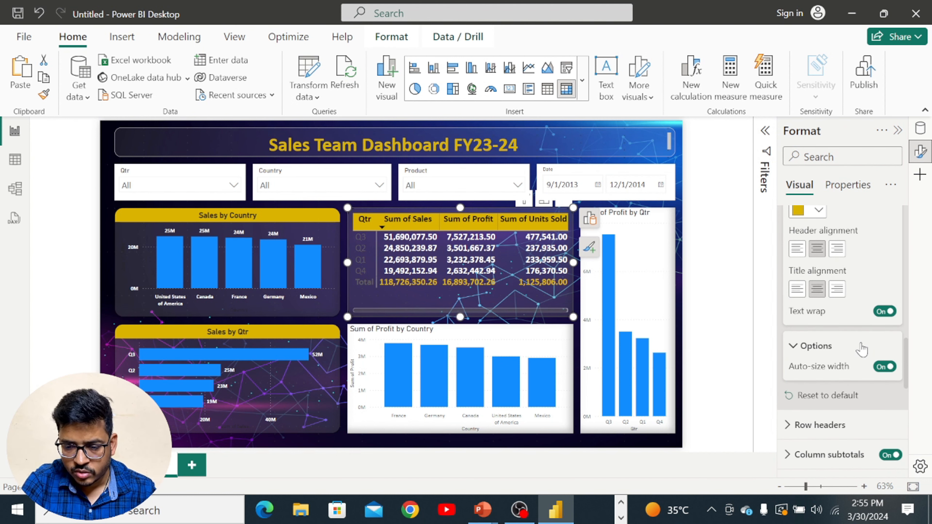
click(861, 349)
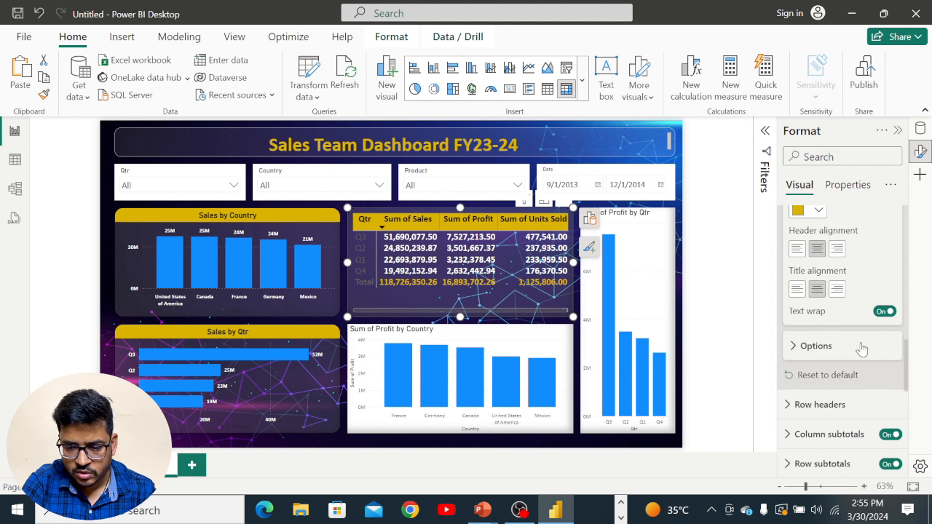
click(861, 348)
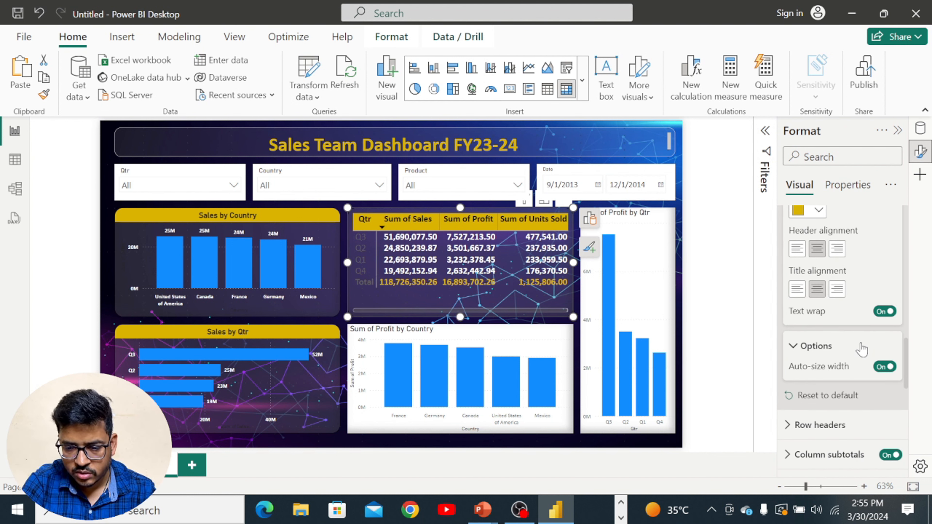
click(885, 367)
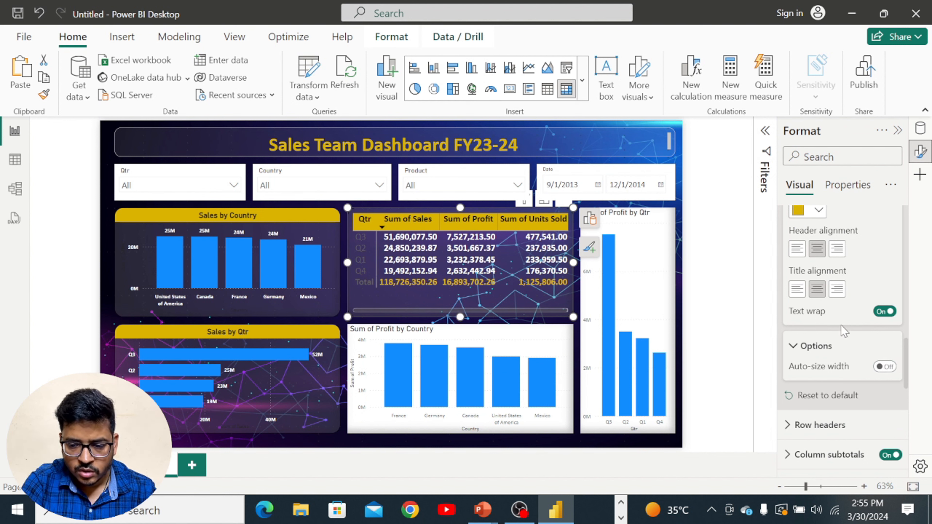
Set the text color of the matrix's row headers to white
scroll(844, 332, down, 1)
scroll(841, 325, down, 5)
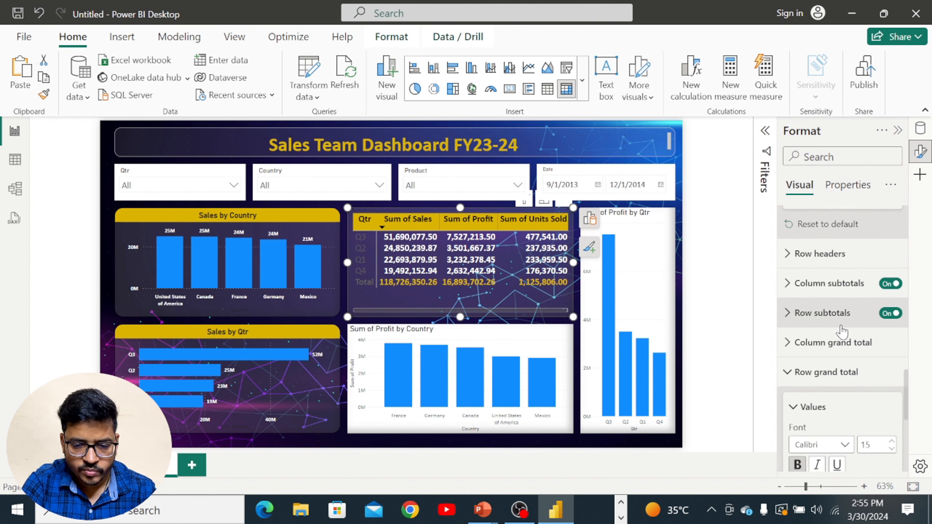
scroll(841, 327, up, 3)
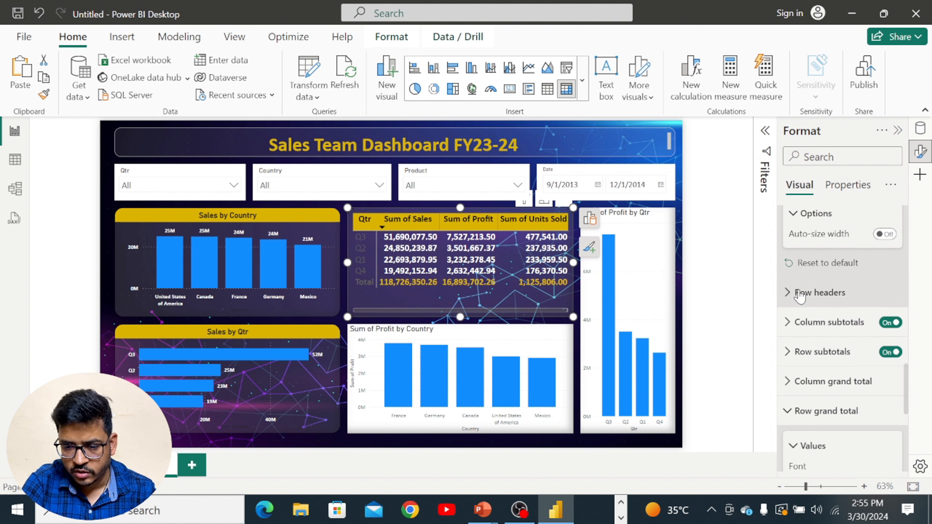
click(789, 293)
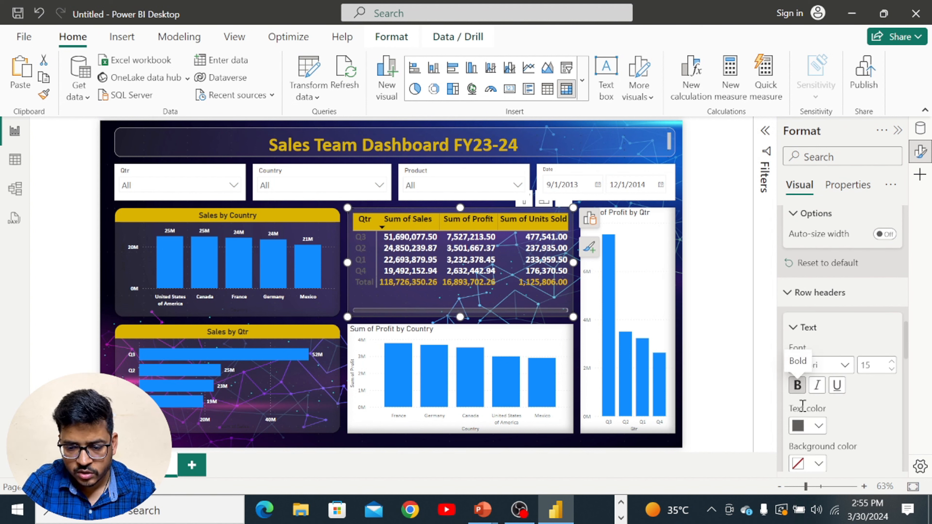
click(807, 426)
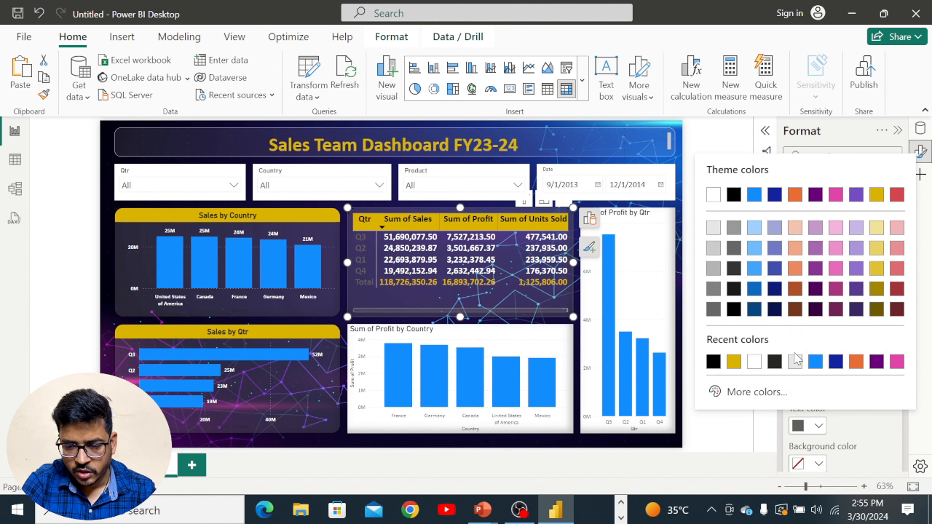
click(714, 196)
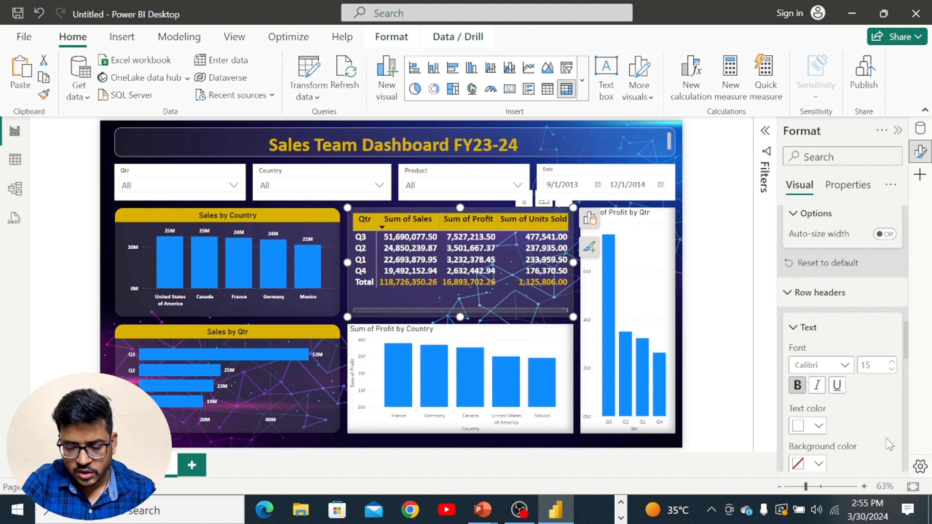
Set the text color of the matrix's row headers to pink and deselect the visual
scroll(889, 444, down, 3)
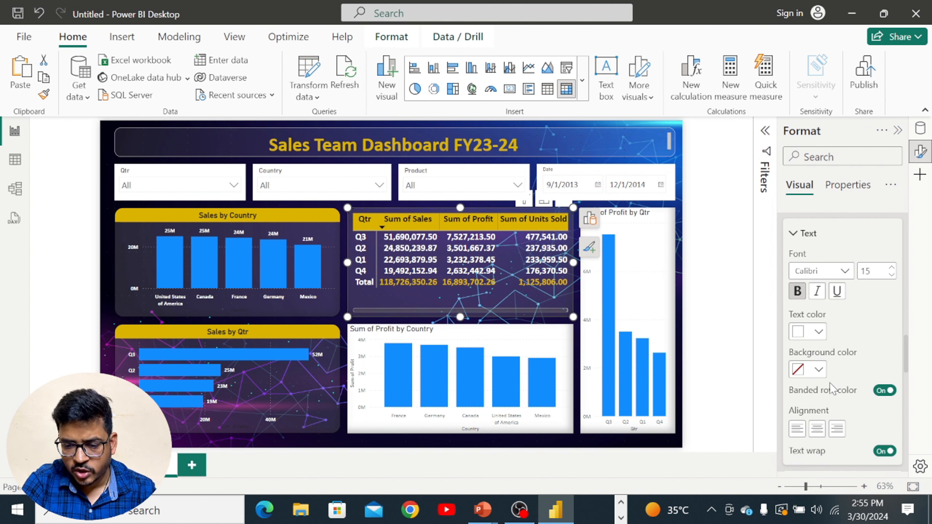
click(818, 331)
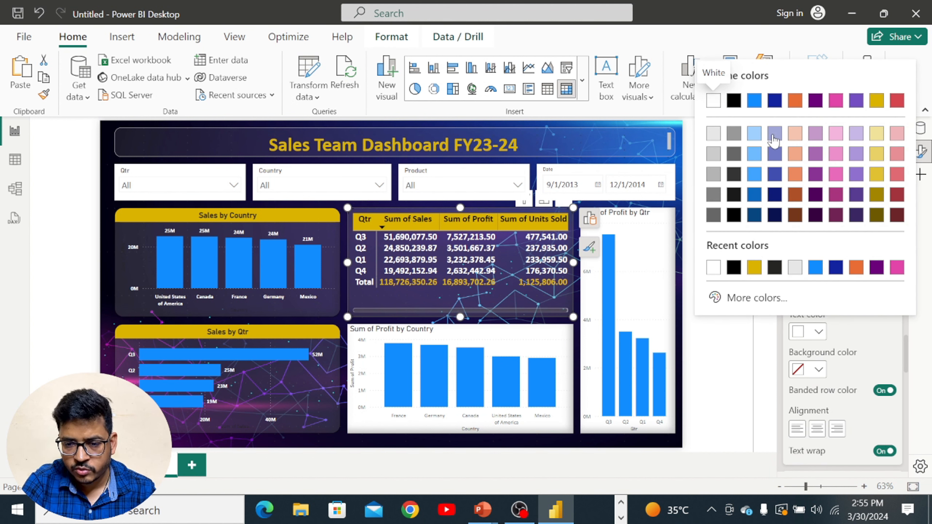
click(837, 101)
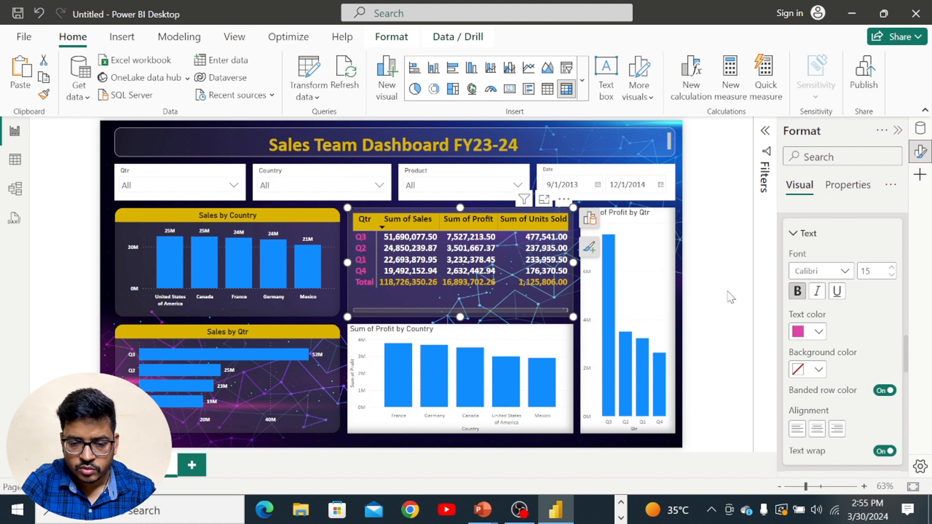
click(730, 297)
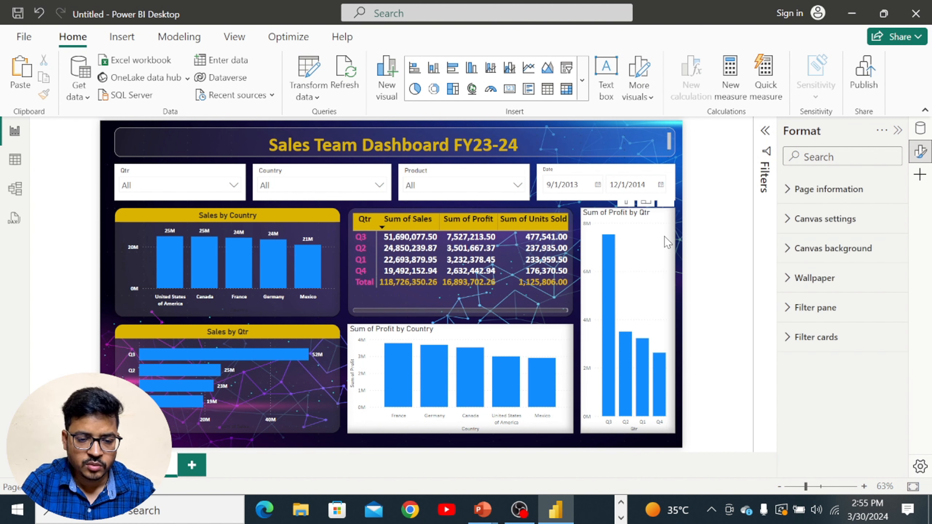
Set the background transparency of the Sum of Profit by Qtr chart to 85%
click(626, 215)
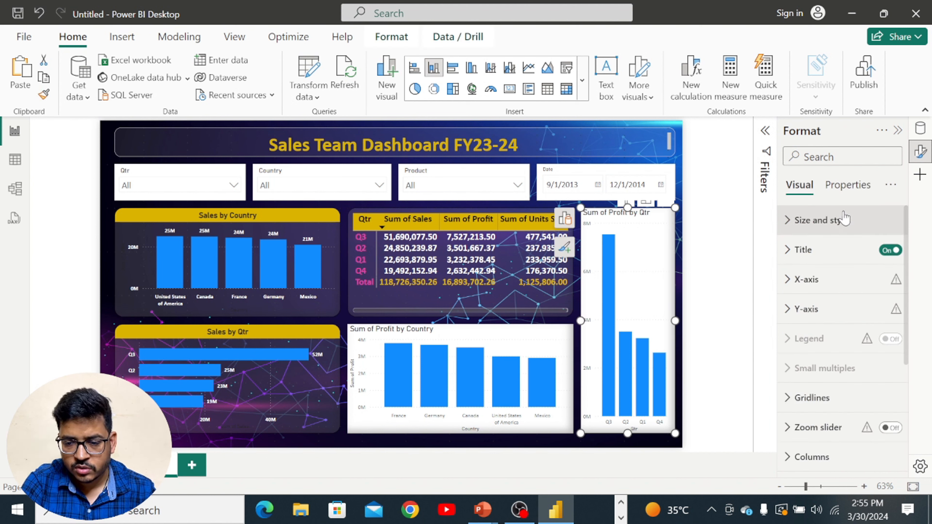
click(789, 220)
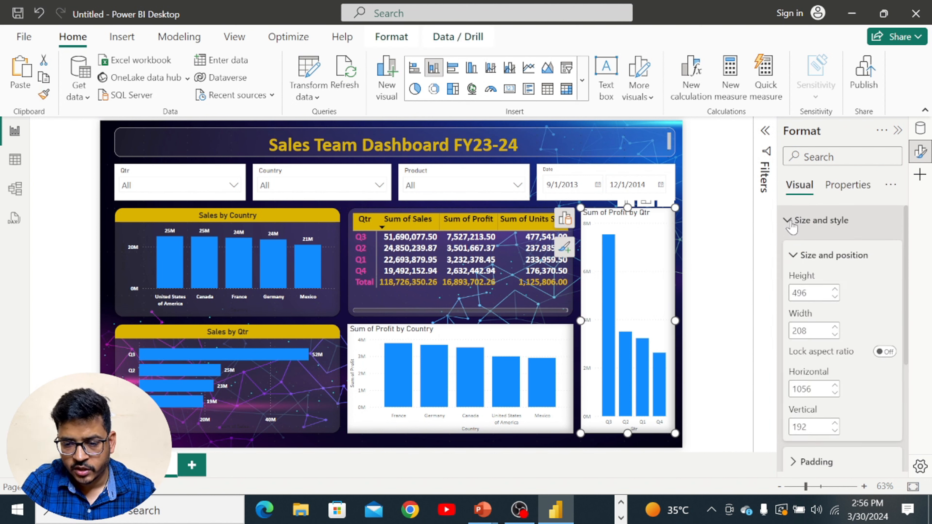
scroll(863, 332, down, 5)
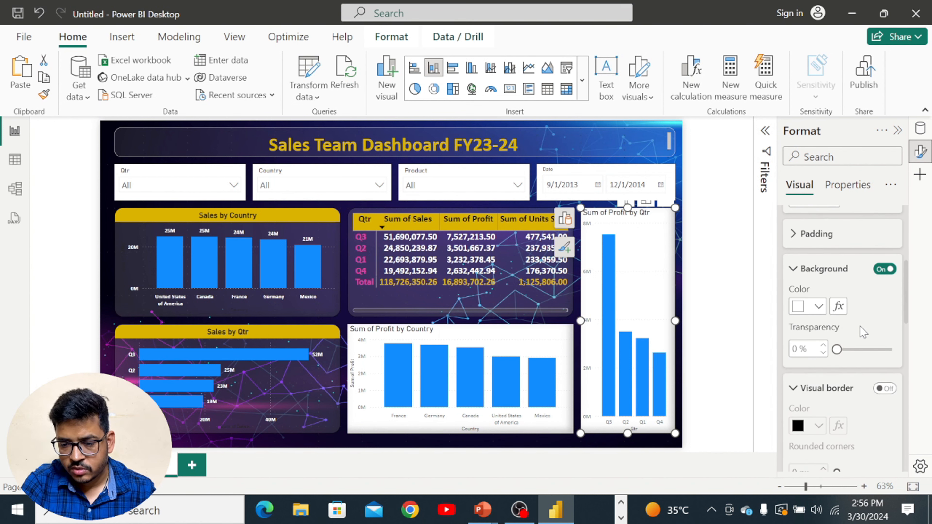
double_click(802, 349)
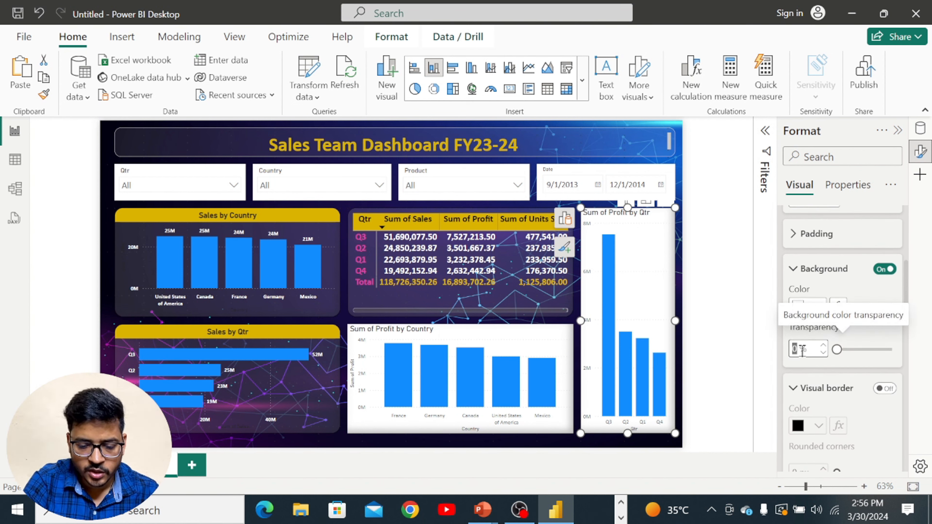
text(85)
key(Return)
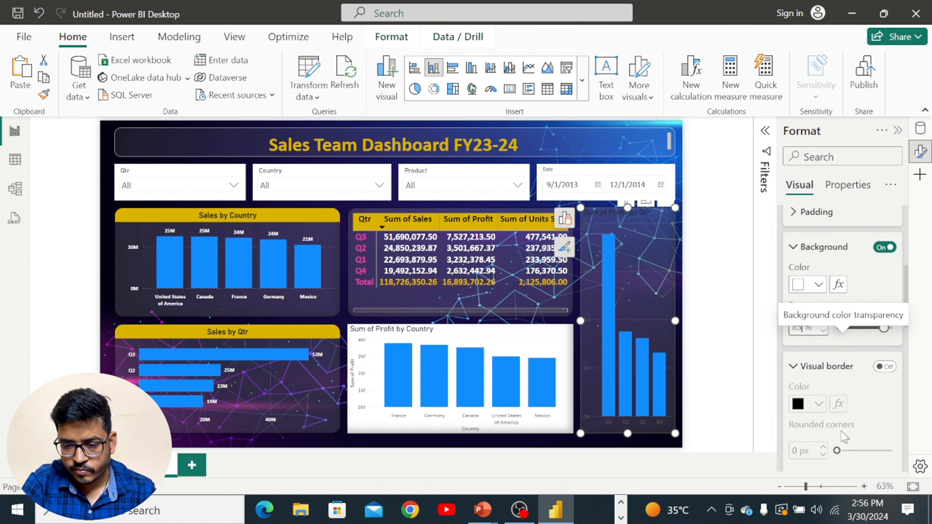
Turn on the visual border of the Sum of Profit by Qtr chart and set its rounded corners to 19 px
scroll(841, 432, down, 3)
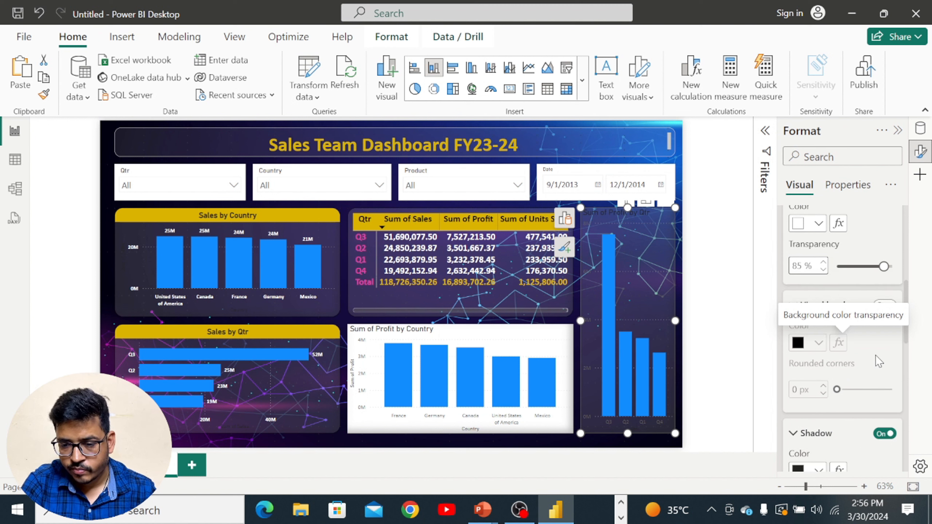
click(884, 307)
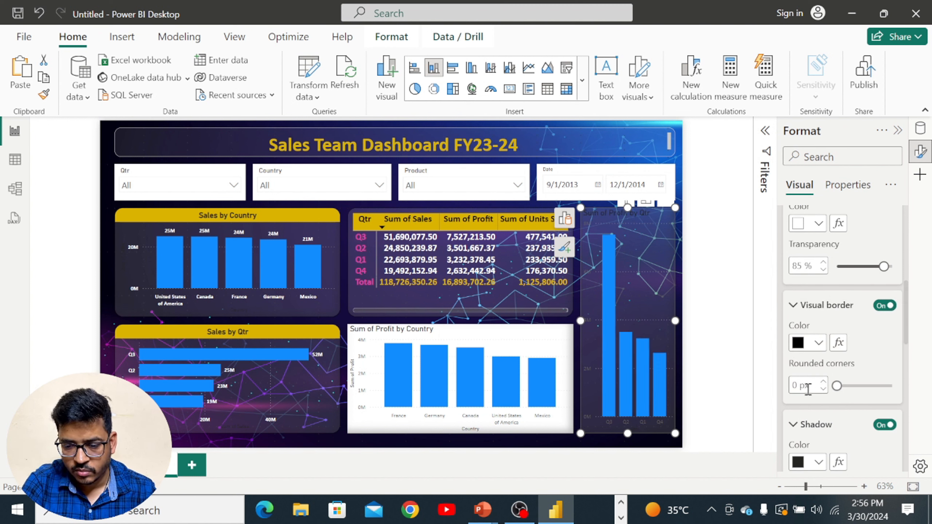
double_click(799, 389)
text(10)
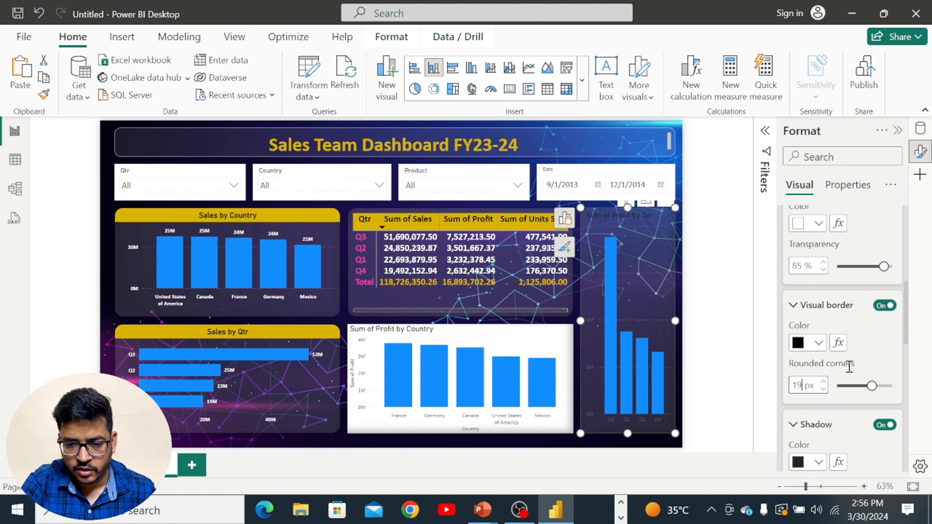
Make the X-axis values of the Sum of Profit by Qtr chart bold and white
scroll(848, 367, down, 3)
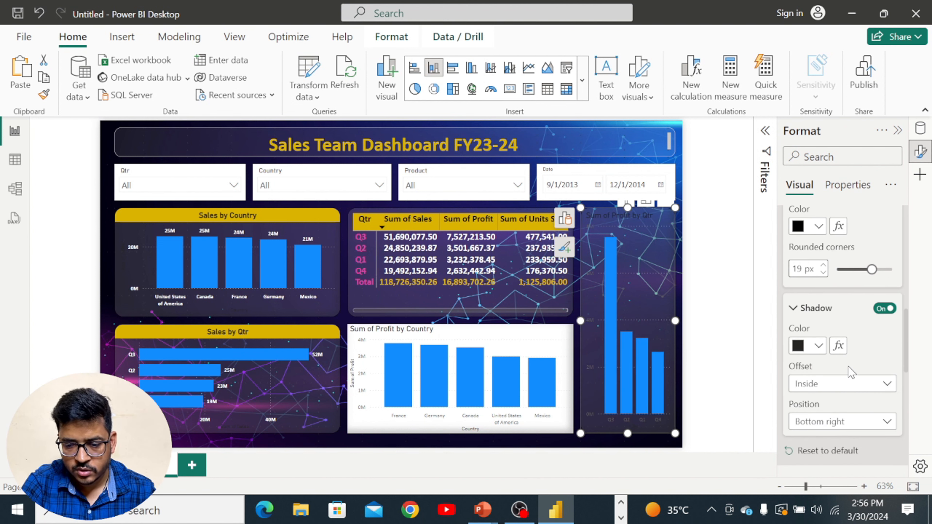
scroll(848, 366, down, 1)
scroll(838, 355, down, 3)
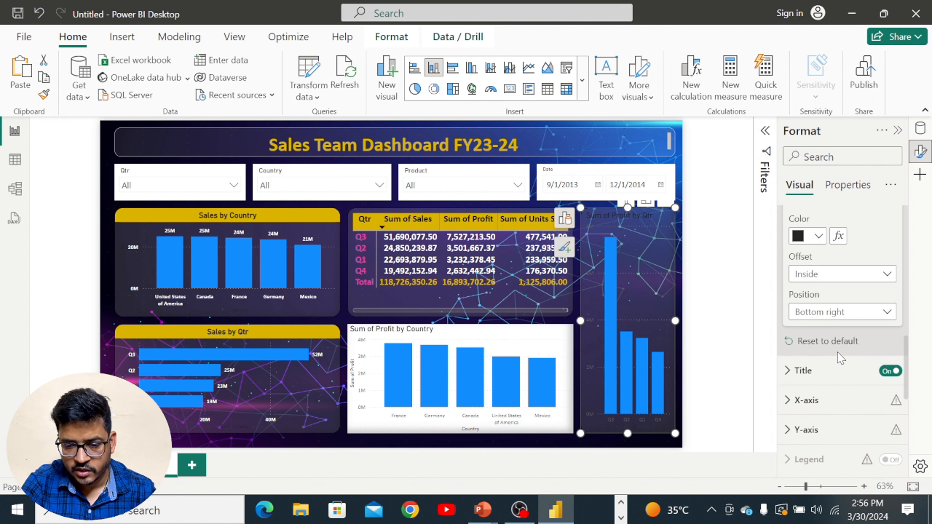
scroll(838, 356, down, 2)
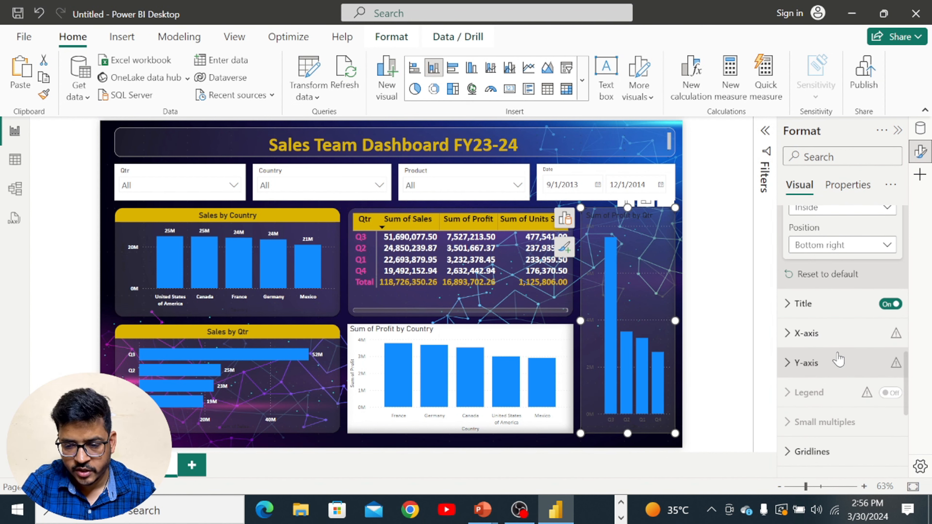
click(791, 337)
scroll(807, 364, down, 3)
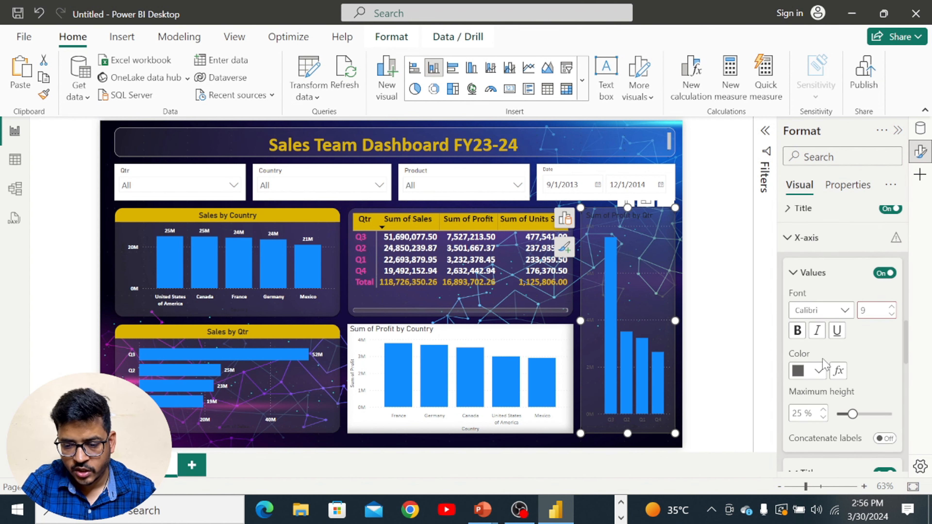
click(797, 330)
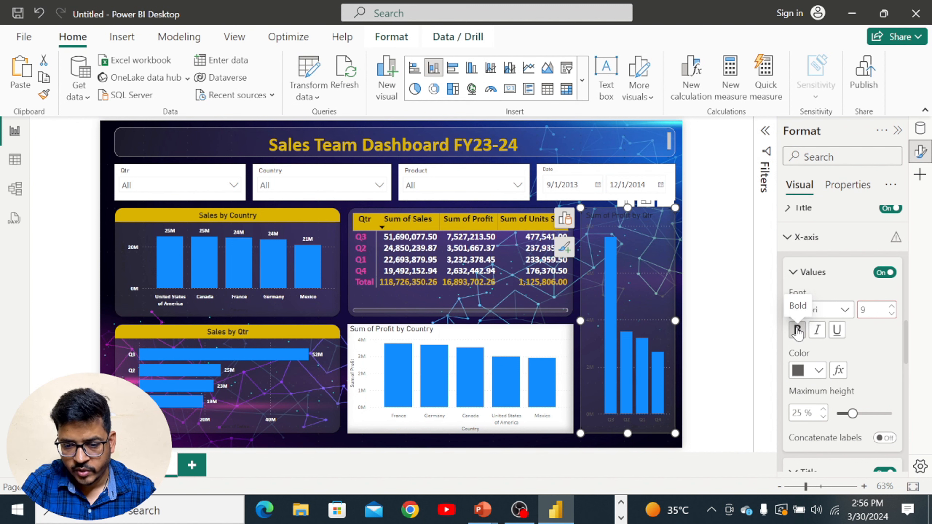
click(818, 371)
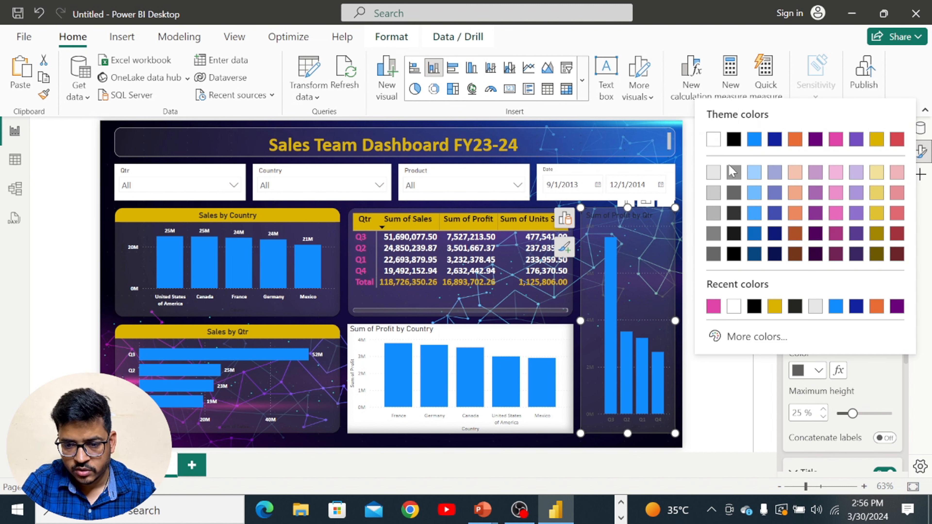
click(733, 307)
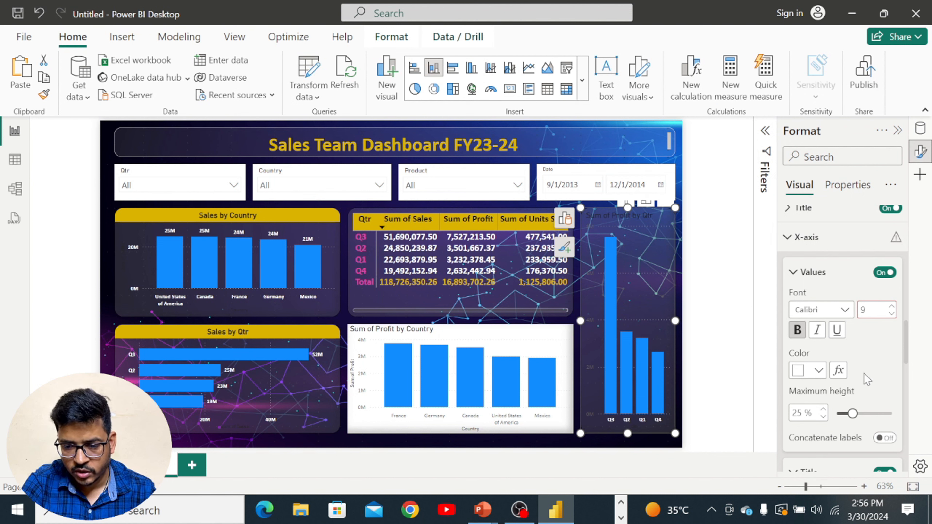
Format the X-axis title of the Sum of Profit by Qtr chart as bold and white, and turn that title off
scroll(866, 379, down, 3)
scroll(866, 380, down, 1)
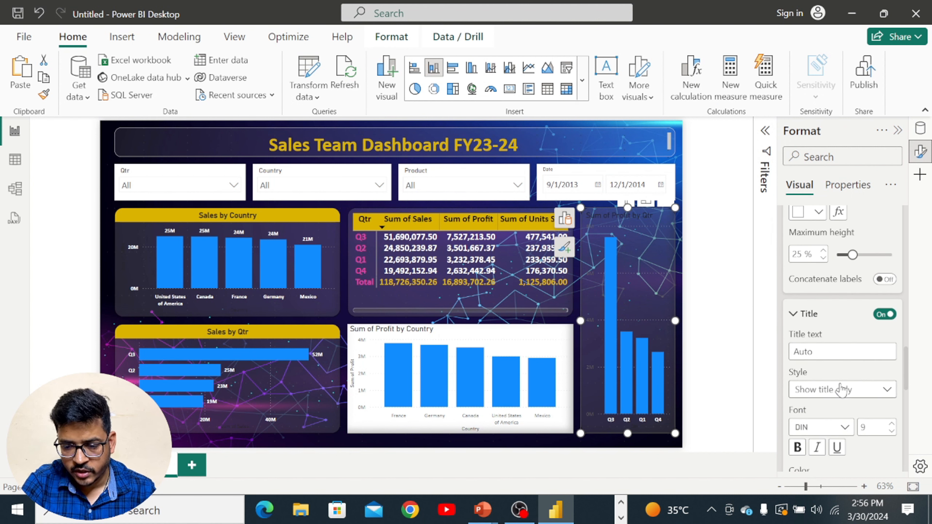
scroll(841, 387, down, 2)
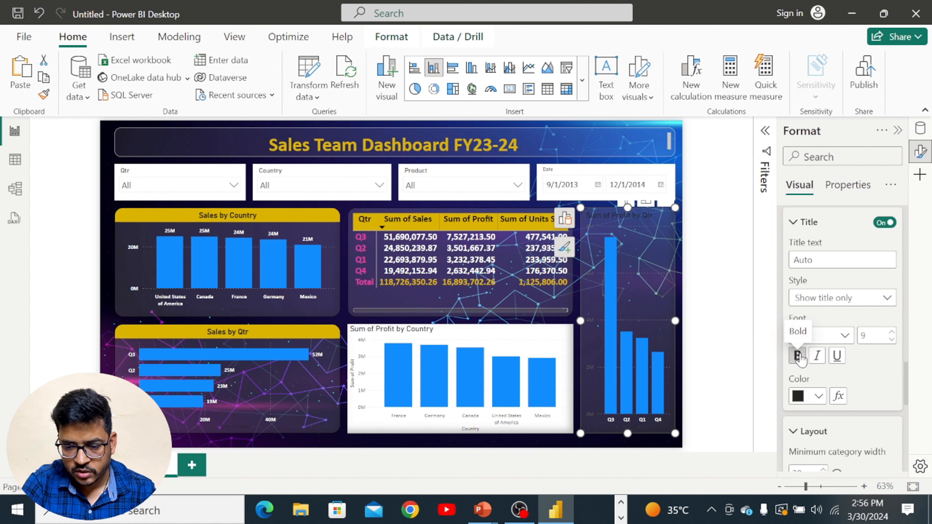
click(818, 396)
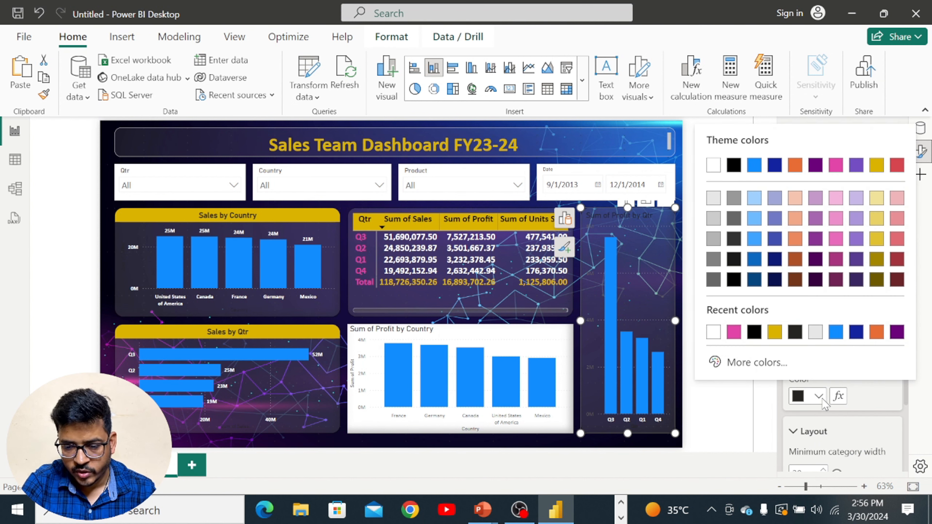
click(714, 166)
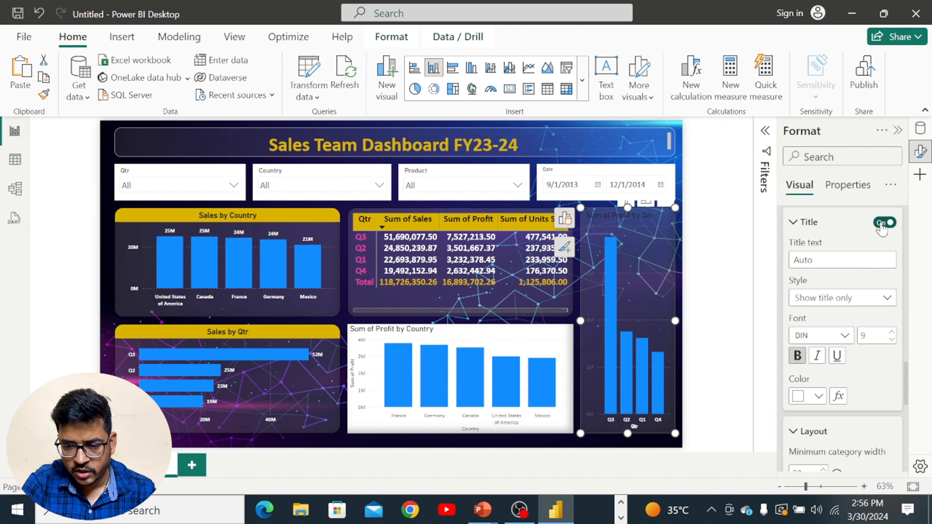
click(884, 223)
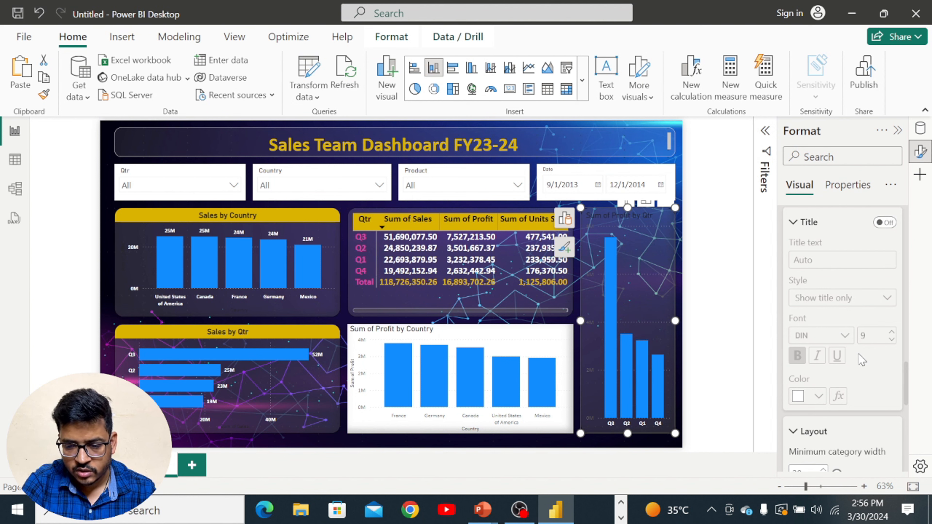
Make the Y-axis values of the Sum of Profit by Qtr chart bold and white
scroll(858, 353, down, 2)
scroll(858, 354, down, 2)
scroll(859, 357, down, 4)
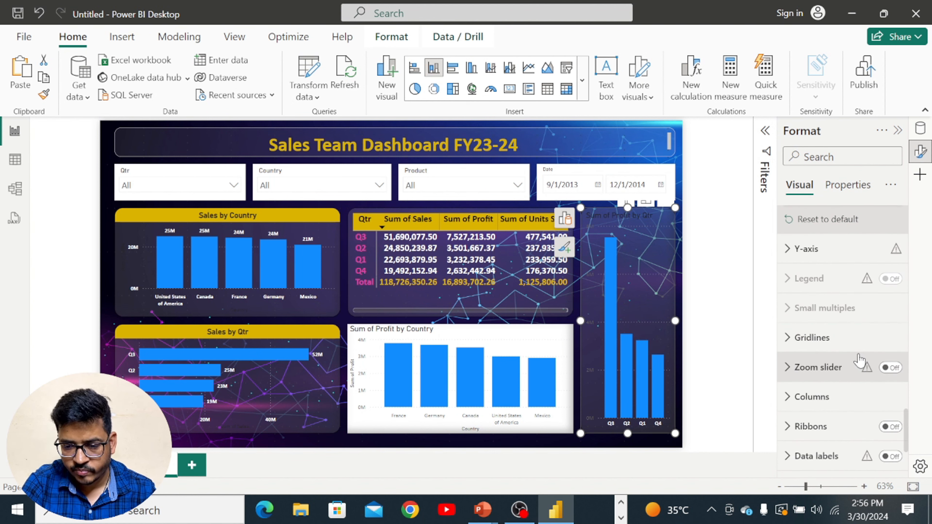
click(787, 249)
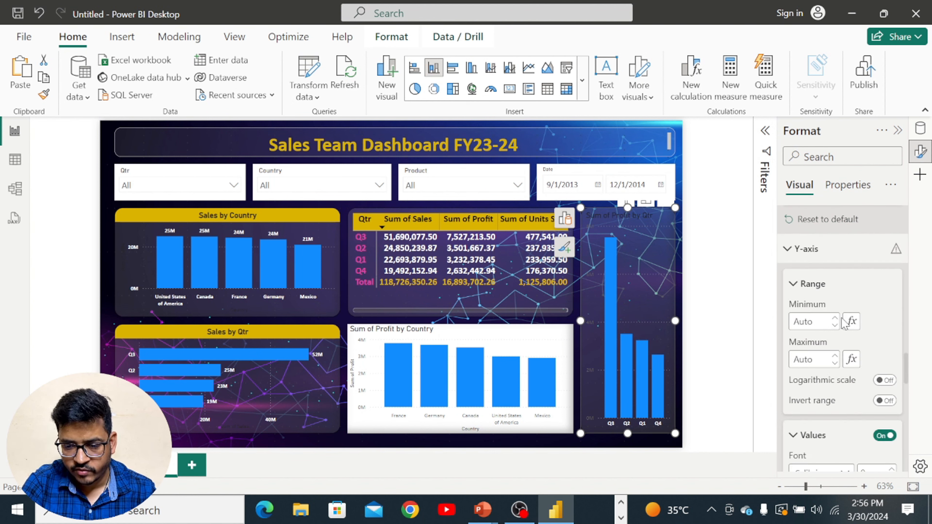
scroll(840, 317, down, 5)
scroll(841, 317, down, 2)
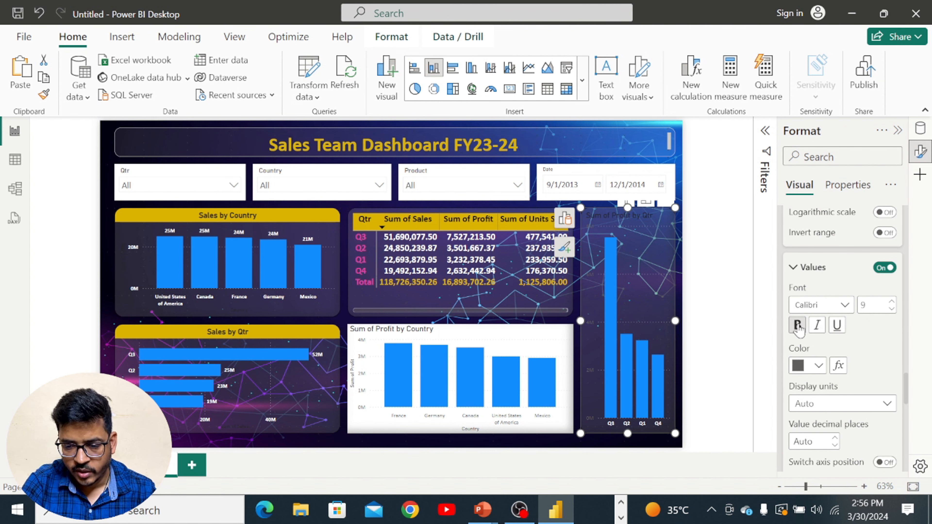
click(821, 368)
click(713, 136)
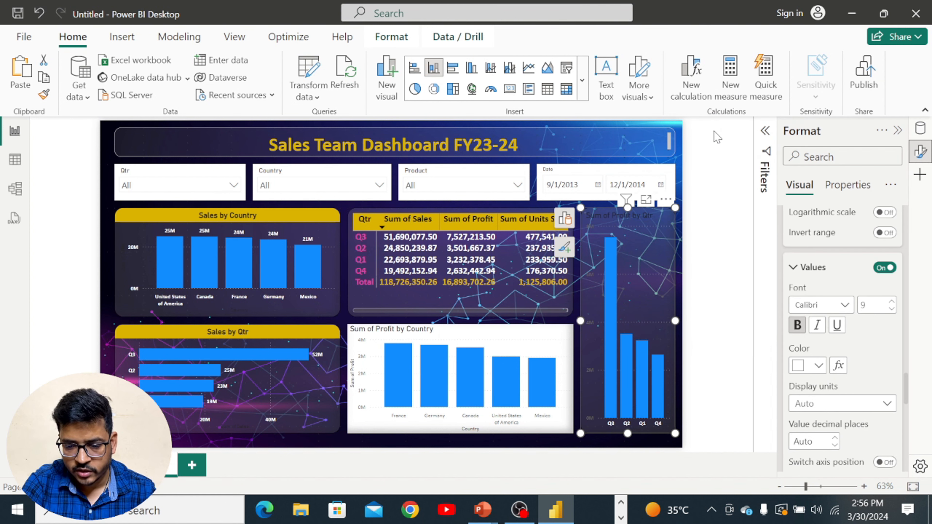
Search the format settings for "title" and turn on the data labels of the Sum of Profit by Qtr chart
scroll(826, 368, down, 5)
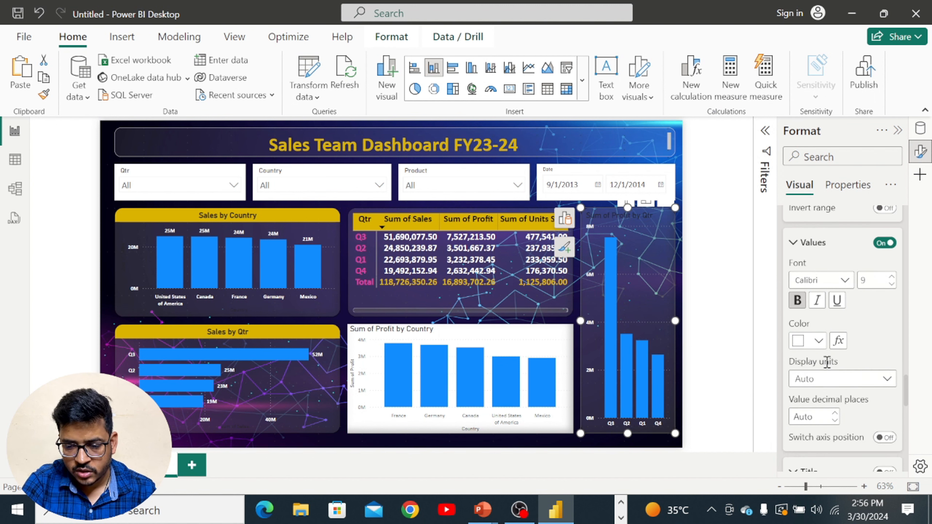
scroll(825, 362, down, 3)
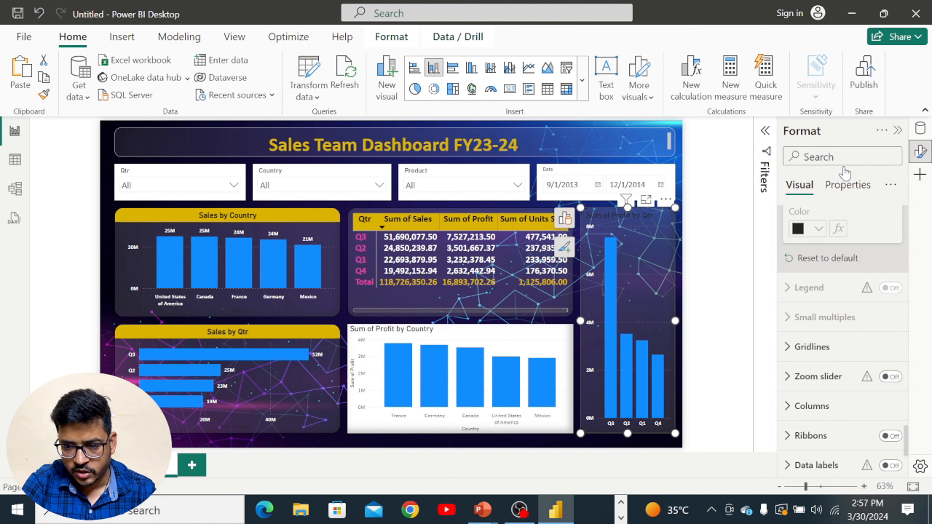
text(t)
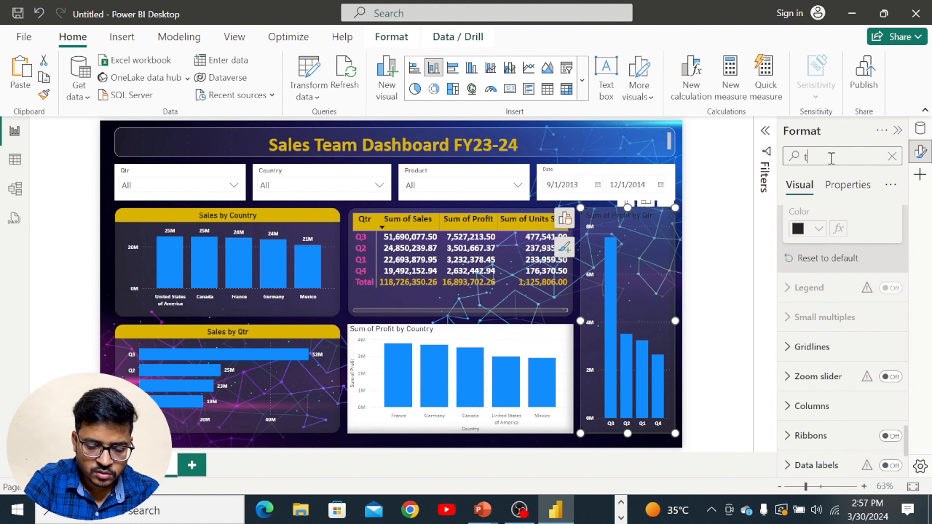
text(itle)
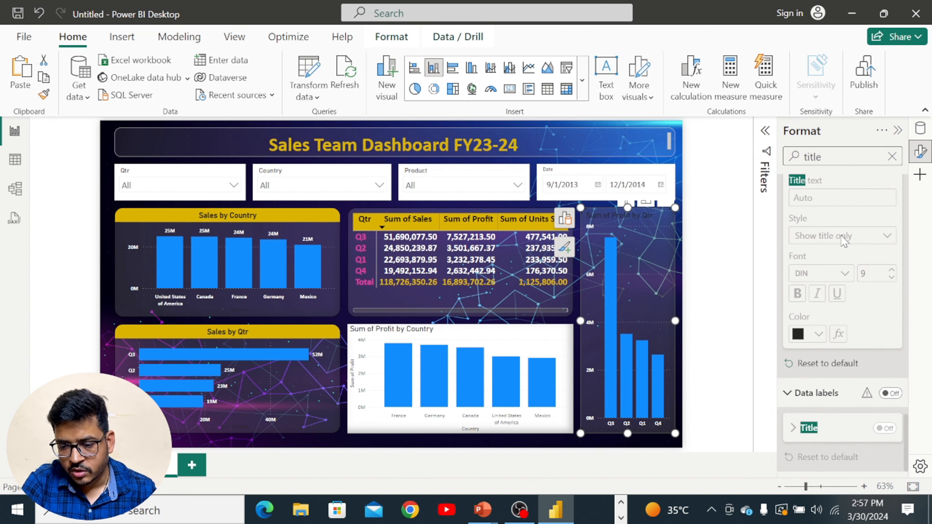
click(890, 393)
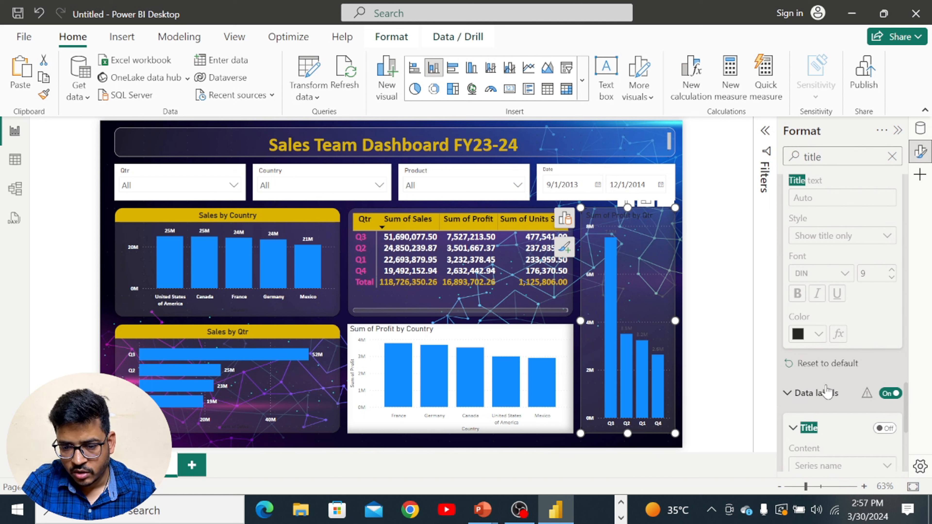
scroll(826, 392, down, 5)
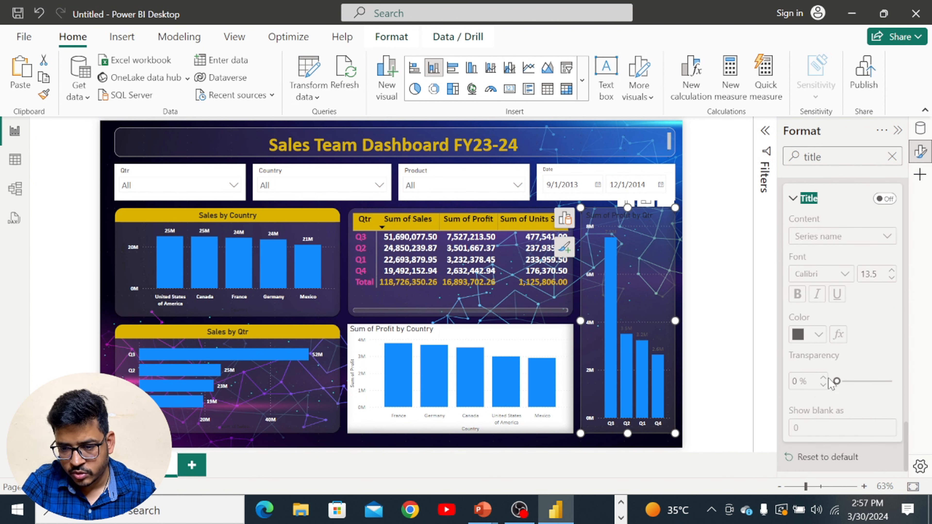
click(890, 203)
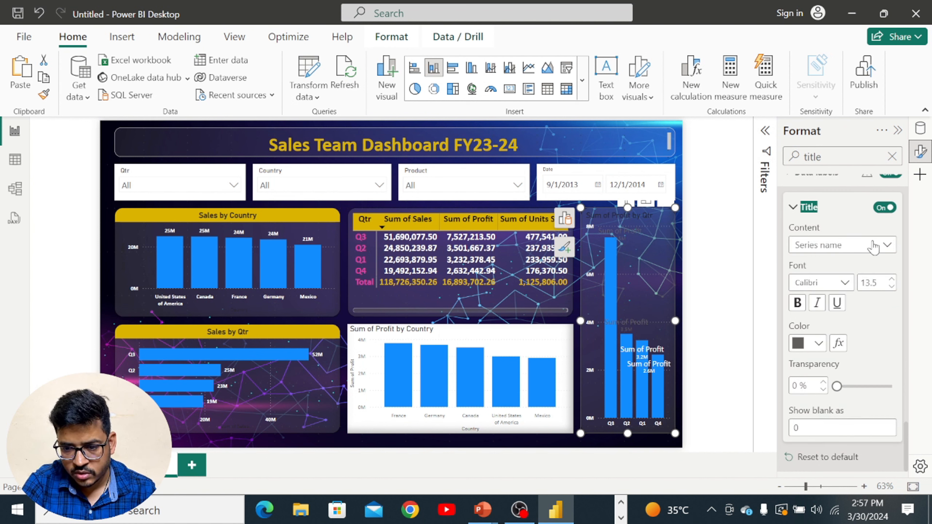
click(885, 207)
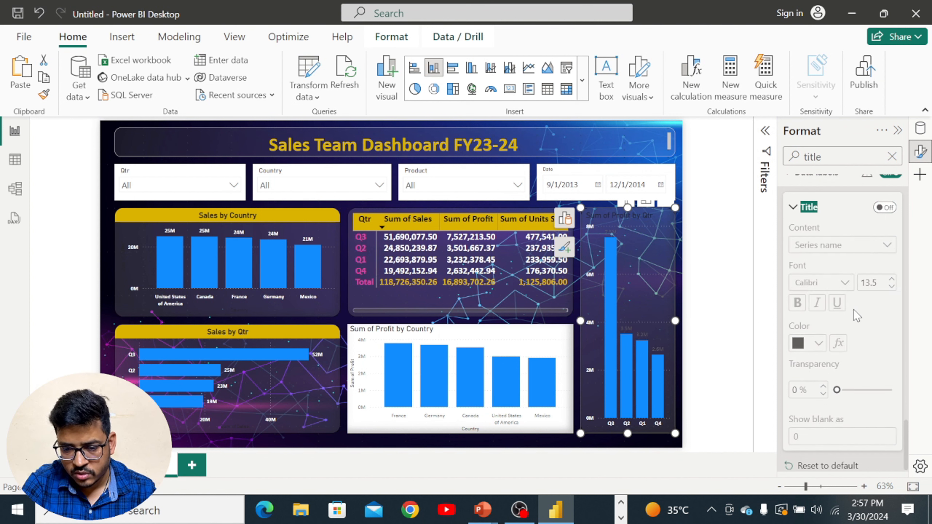
Try turning on the Y-axis title of the Sum of Profit by Qtr chart
scroll(856, 318, down, 6)
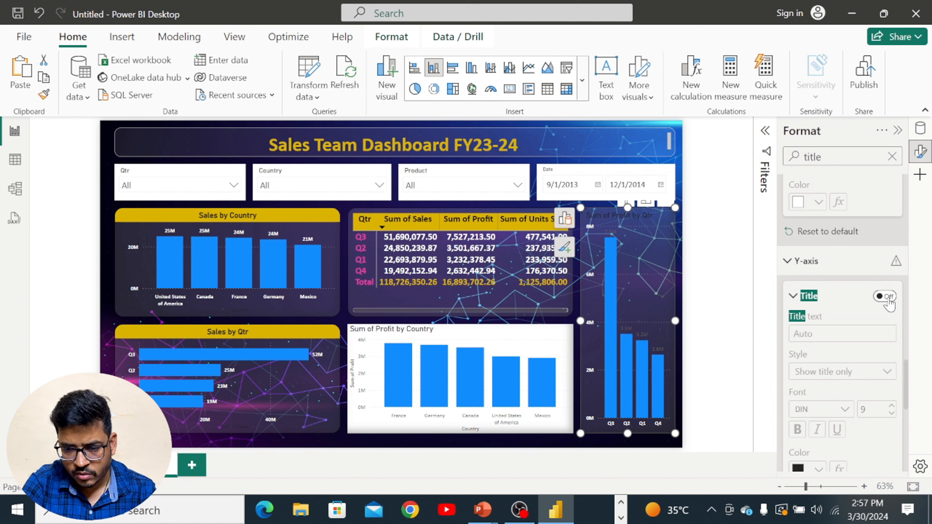
click(888, 298)
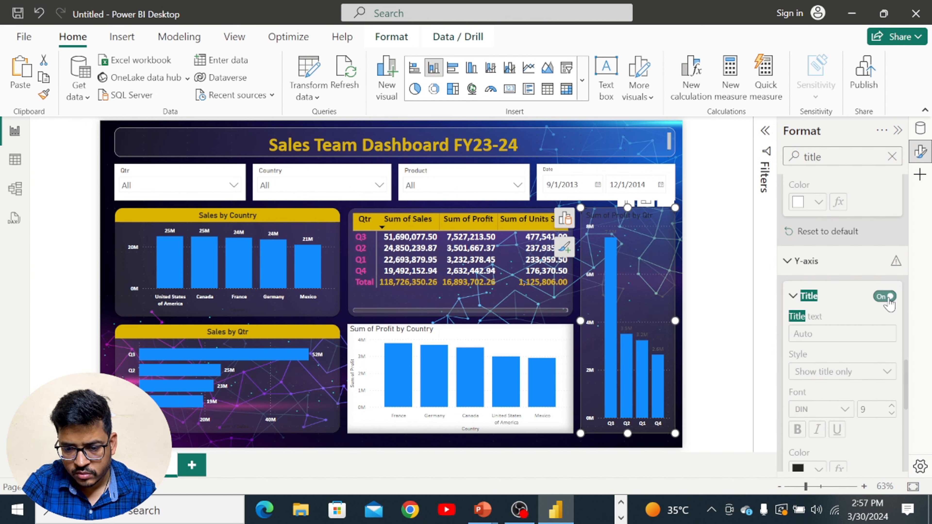
scroll(859, 273, up, 10)
scroll(860, 273, down, 5)
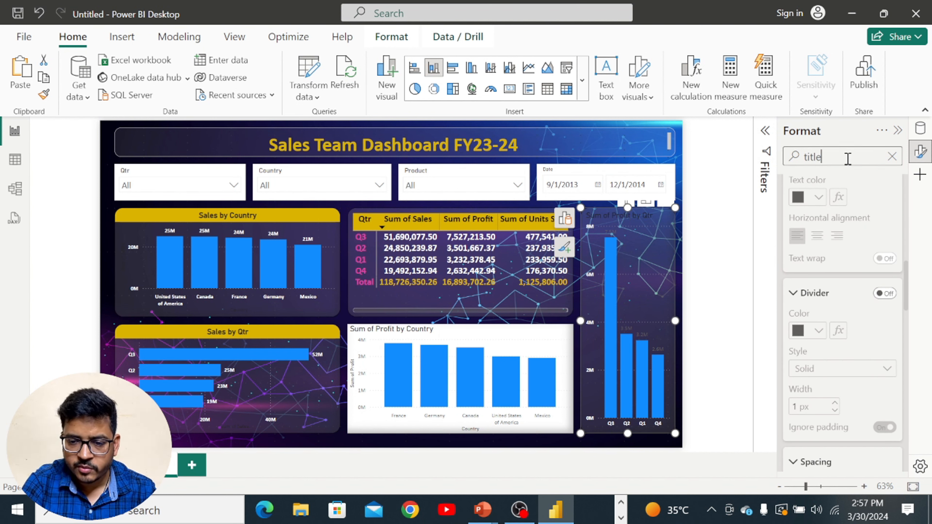
Search the format settings for "data l", review the data label options of the Sum of Profit by Qtr chart, and clear the search
key(BackSpace)
key(BackSpace)
text(d)
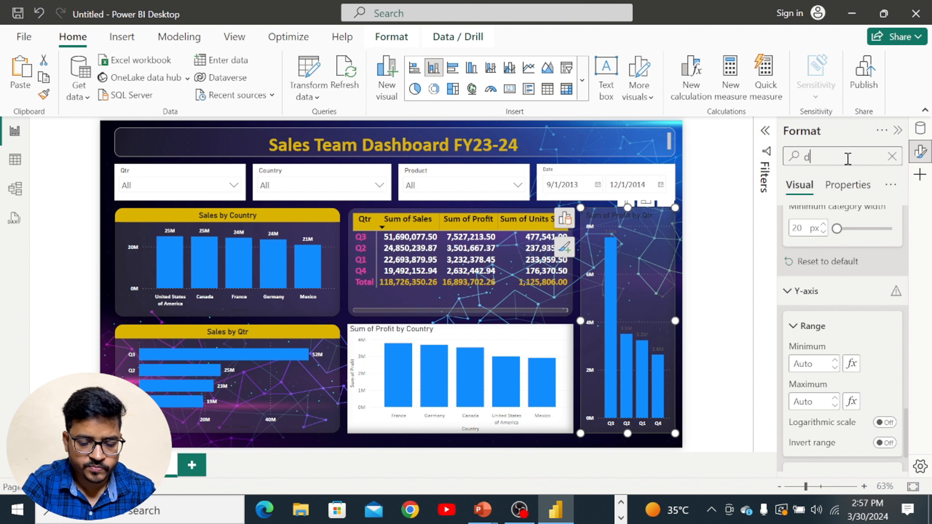
text(ata l)
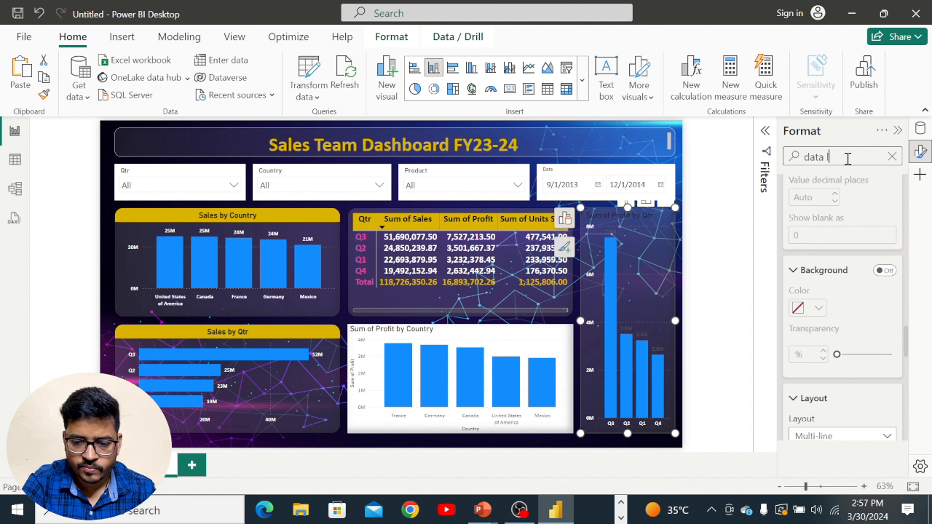
scroll(844, 226, up, 5)
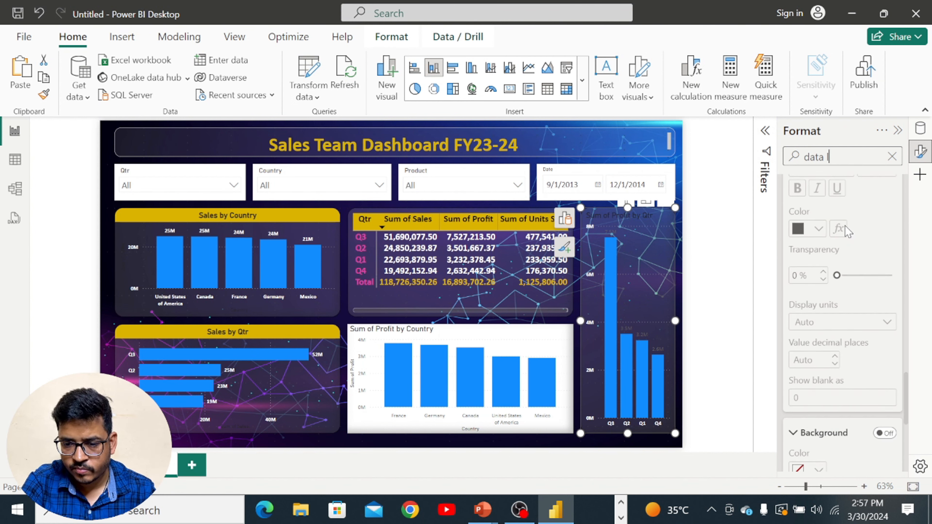
scroll(846, 231, down, 10)
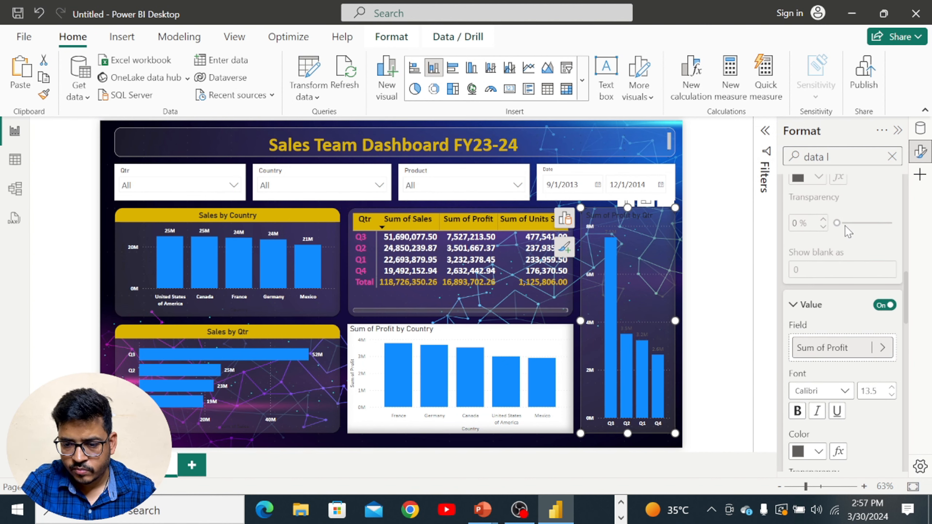
scroll(848, 232, up, 4)
scroll(849, 232, up, 4)
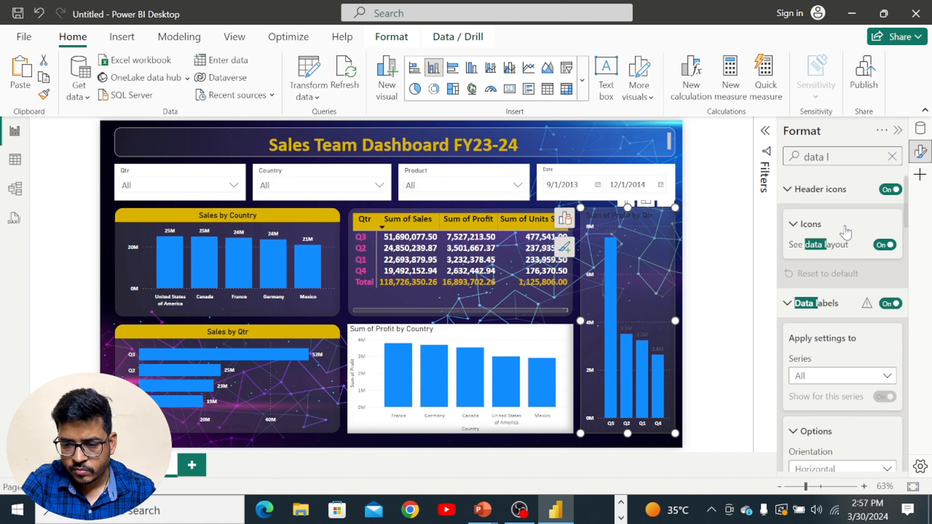
scroll(848, 232, down, 2)
scroll(848, 231, down, 2)
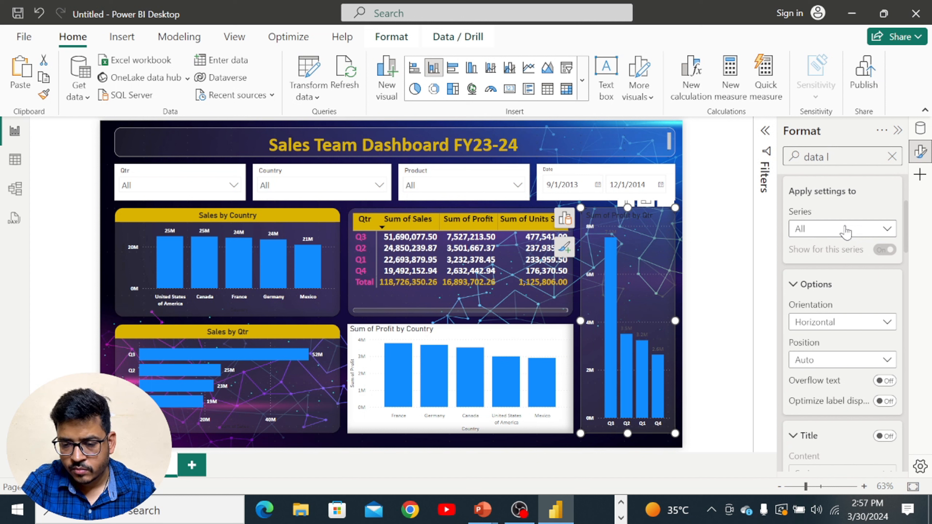
click(847, 230)
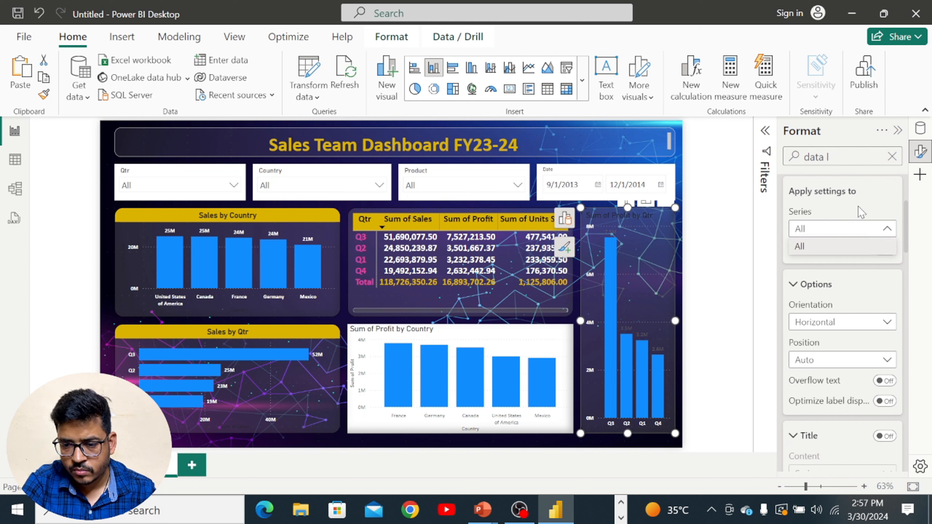
scroll(858, 207, up, 5)
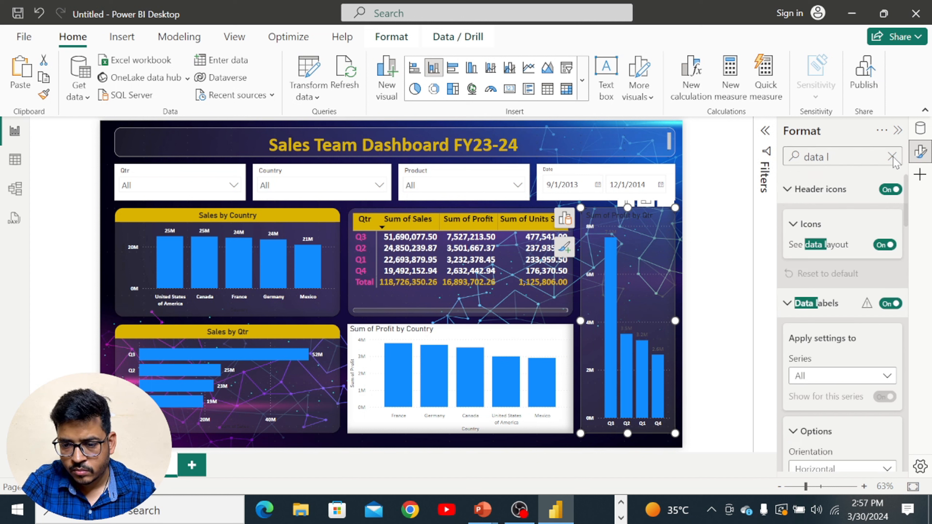
scroll(843, 248, down, 2)
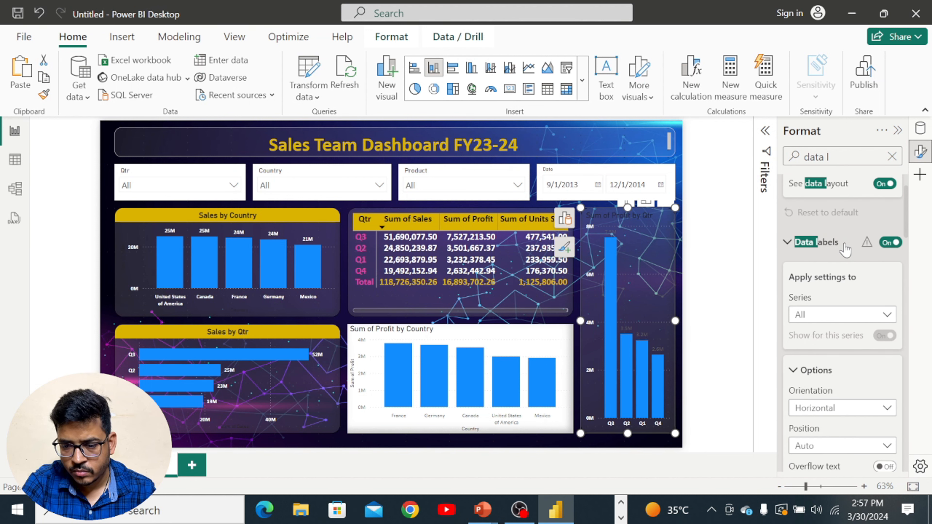
scroll(832, 283, down, 10)
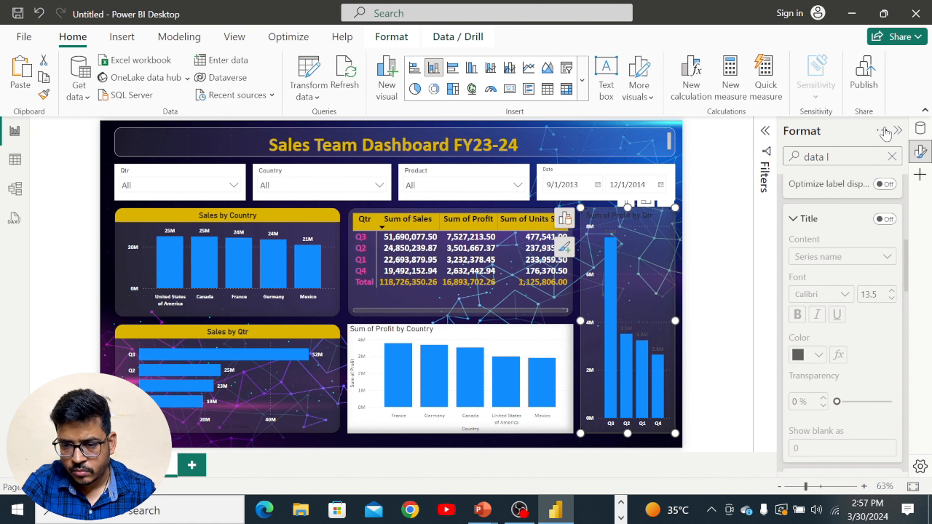
click(892, 157)
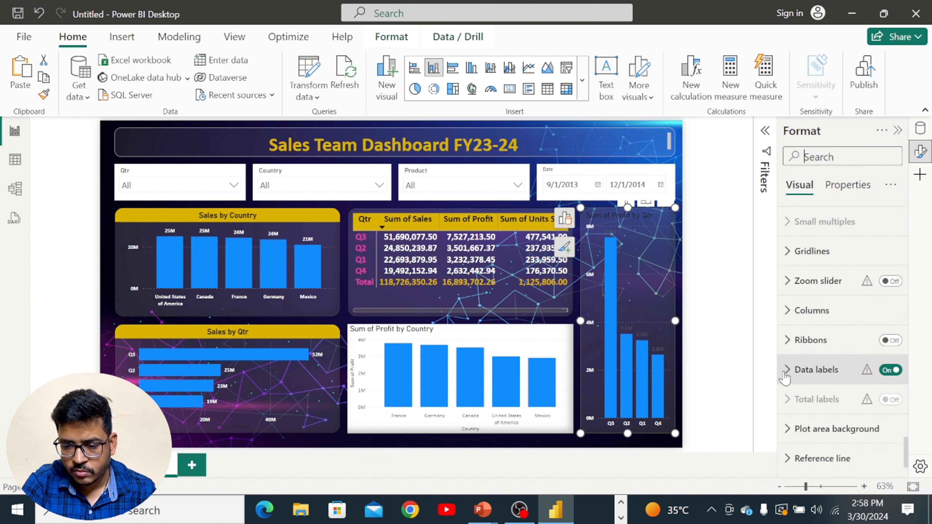
Try turning on the data label title of the Sum of Profit by Qtr chart, and turn it off again
click(844, 354)
scroll(844, 355, down, 6)
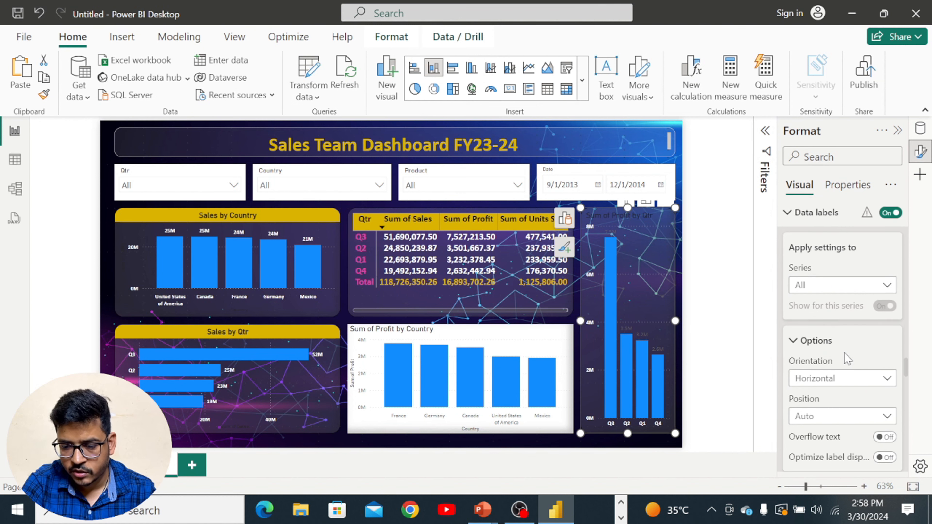
scroll(844, 359, down, 3)
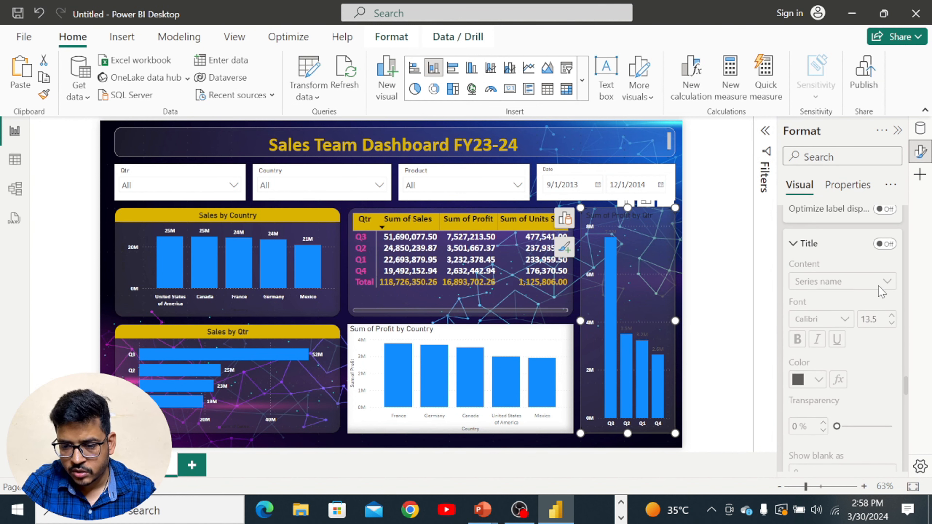
click(884, 245)
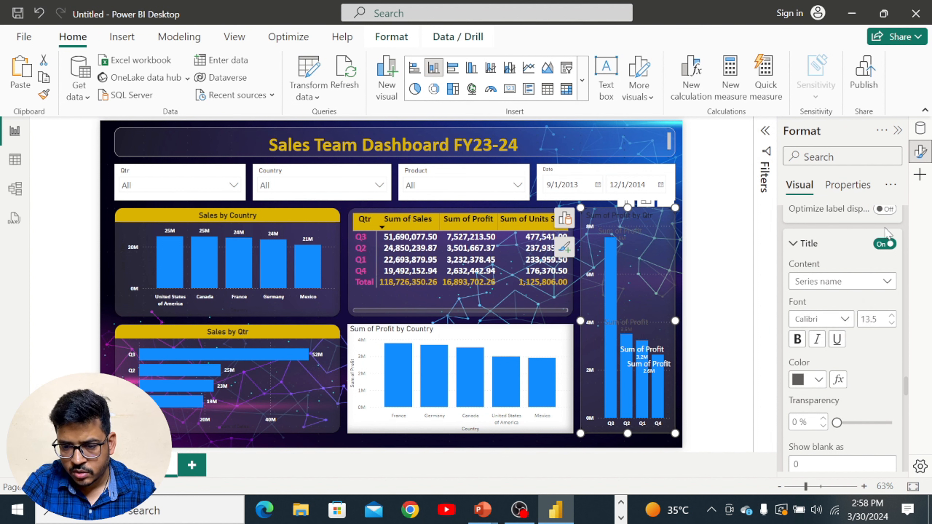
click(855, 279)
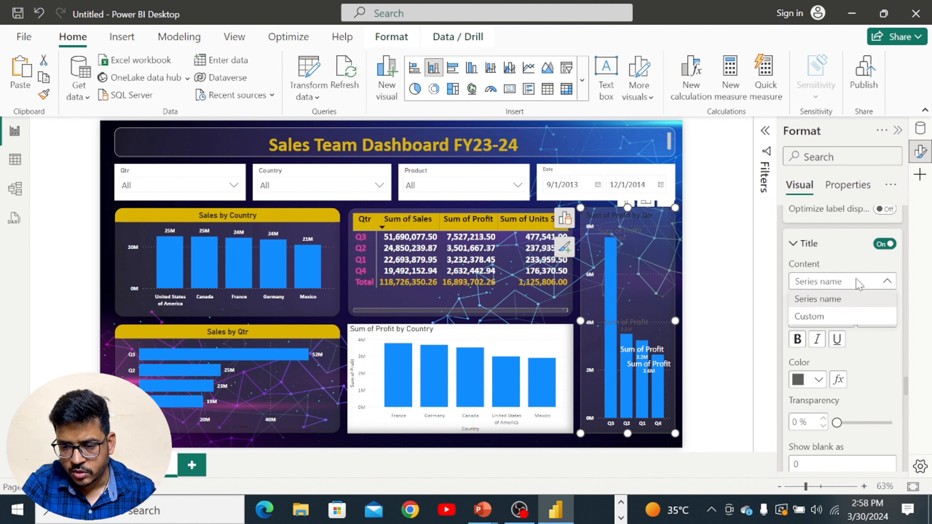
click(880, 253)
click(882, 246)
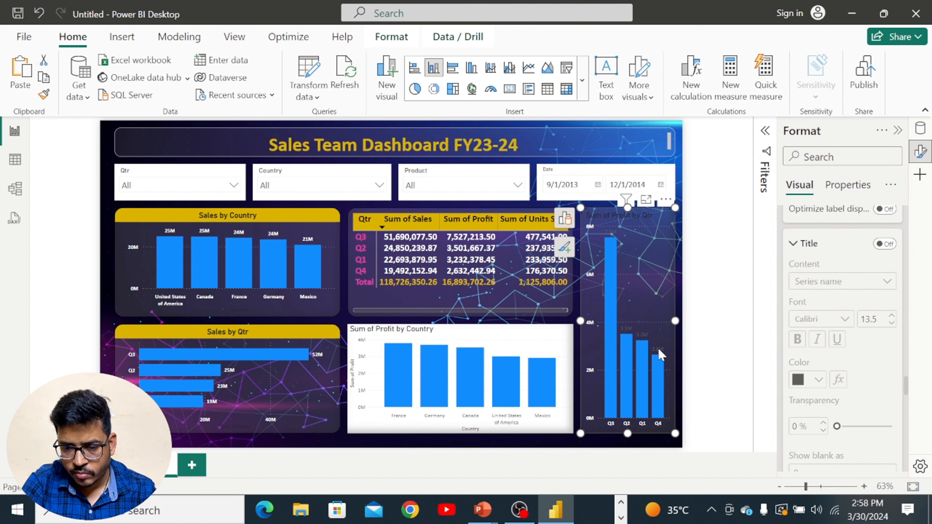
Make the data label values of the Sum of Profit by Qtr chart bold and white
click(831, 276)
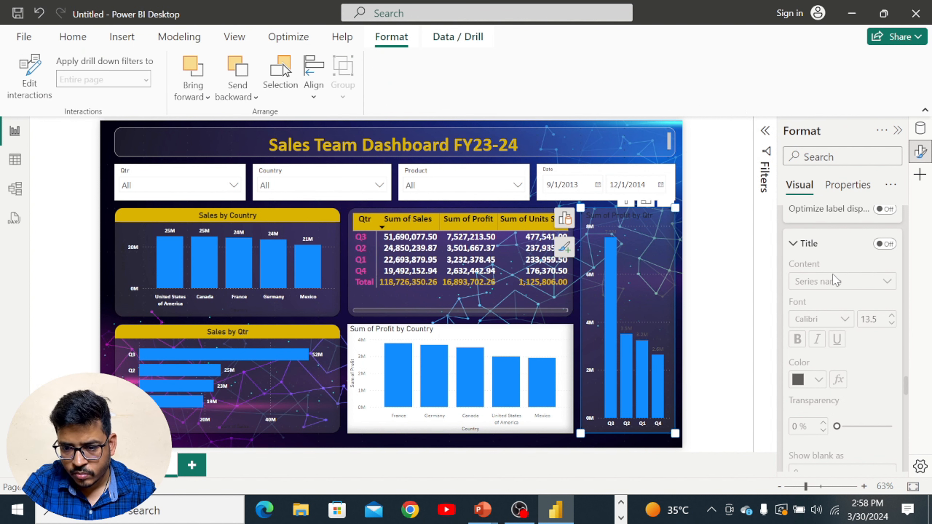
scroll(834, 280, up, 5)
scroll(833, 281, up, 4)
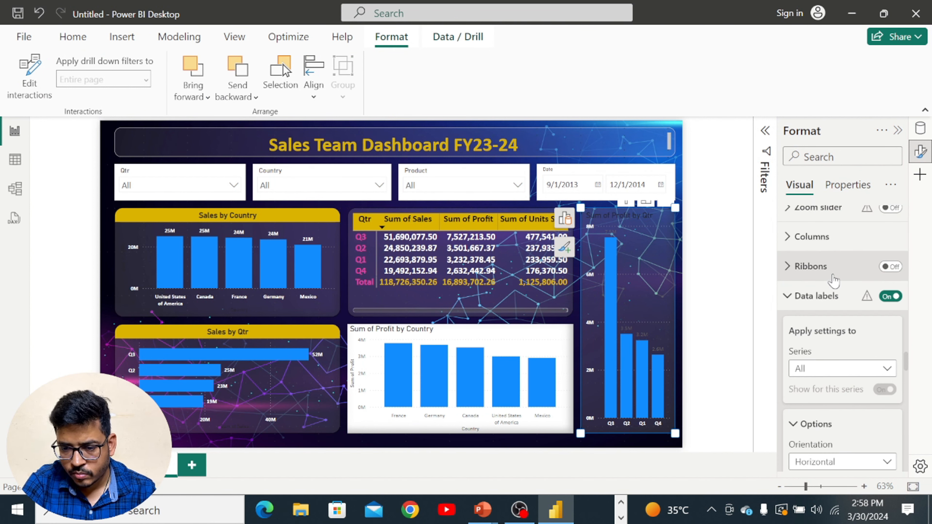
scroll(833, 281, down, 10)
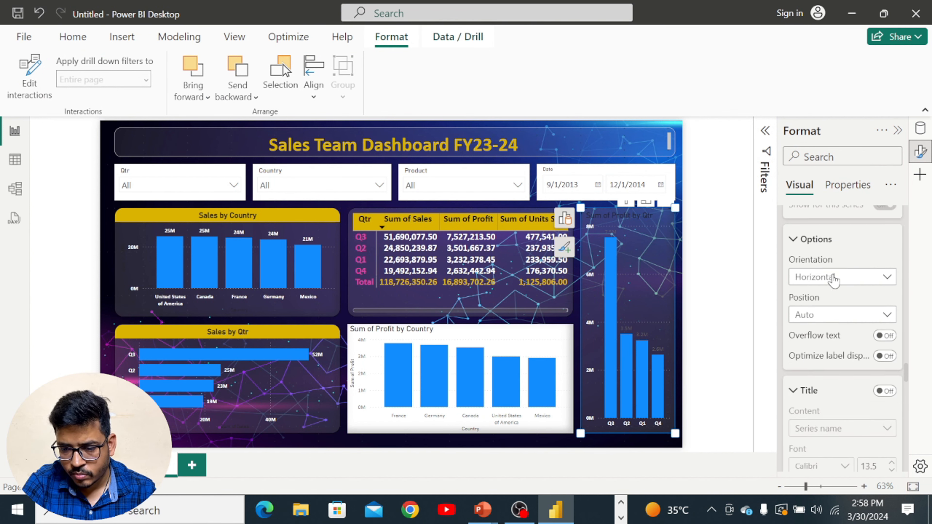
scroll(832, 274, down, 6)
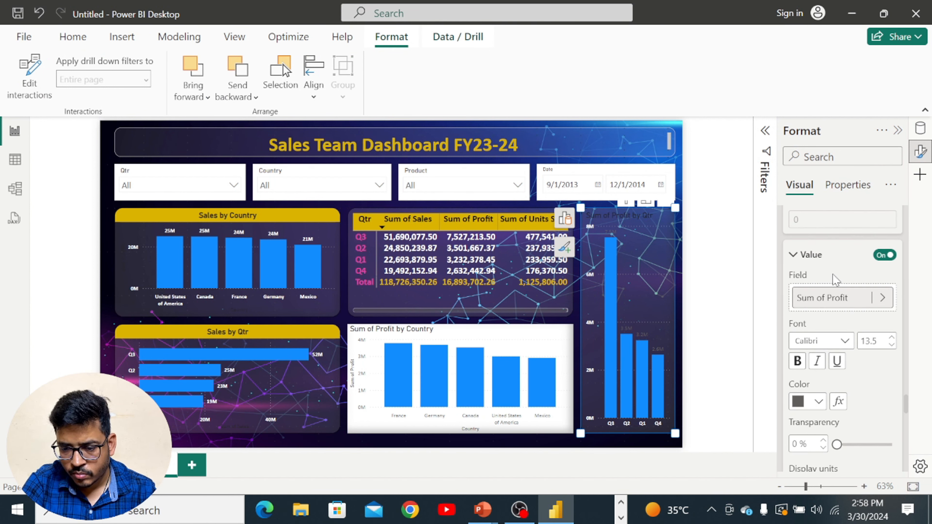
click(796, 320)
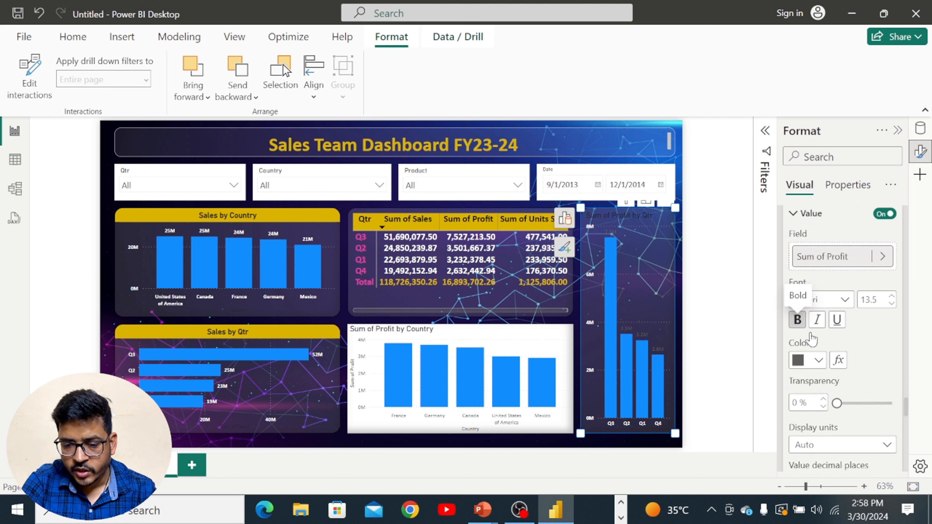
click(818, 361)
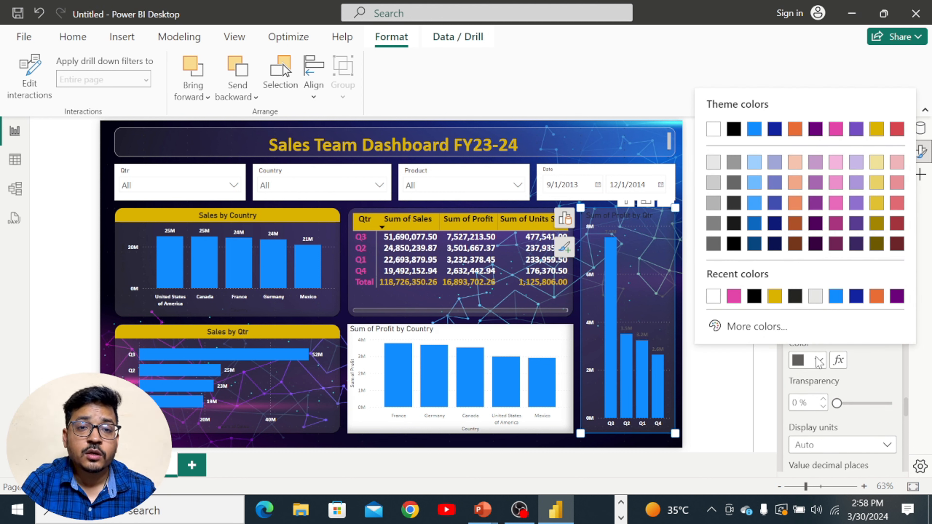
click(713, 296)
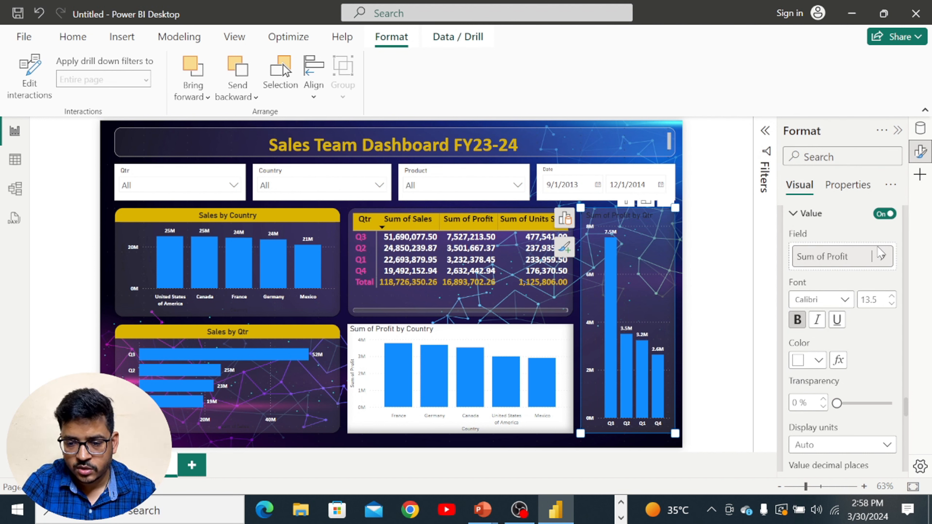
Collapse the expanded format sections of the Sum of Profit by Qtr chart and review its size and style settings
click(793, 214)
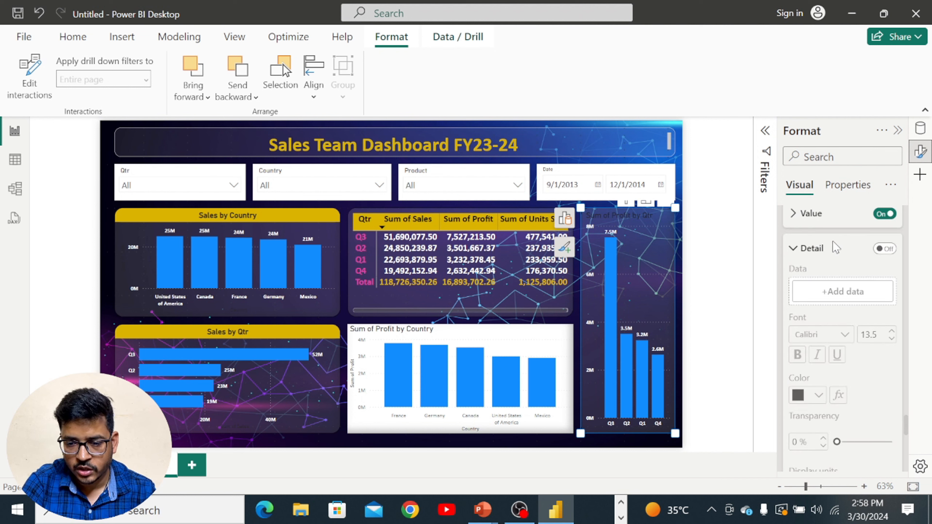
scroll(840, 257, up, 10)
scroll(846, 273, up, 5)
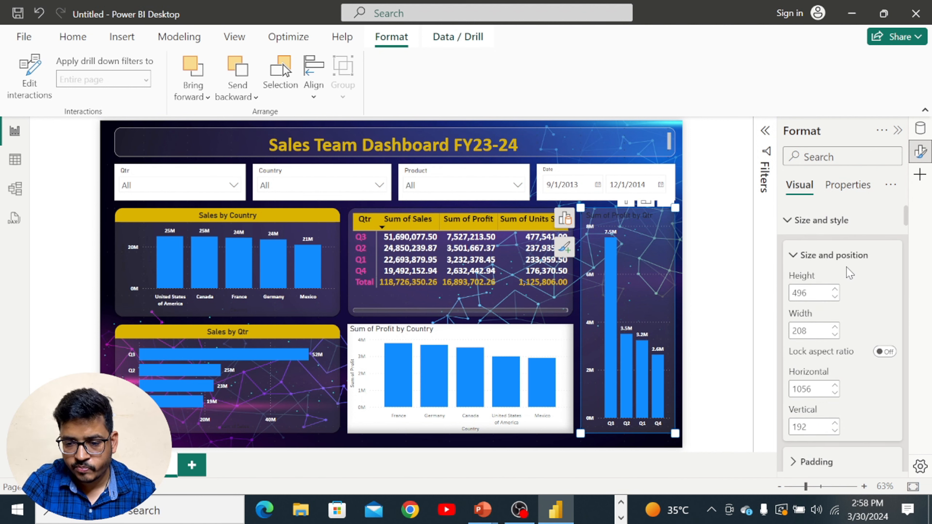
click(795, 261)
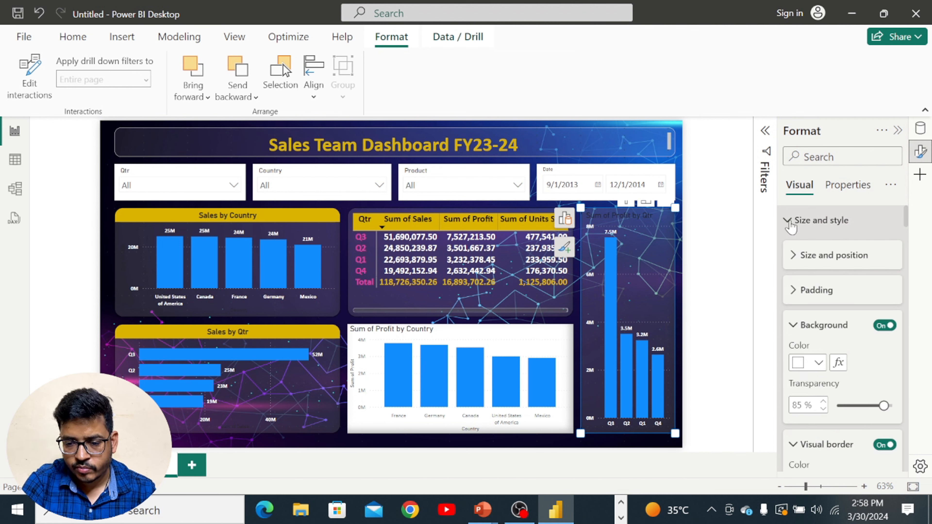
click(793, 326)
click(789, 222)
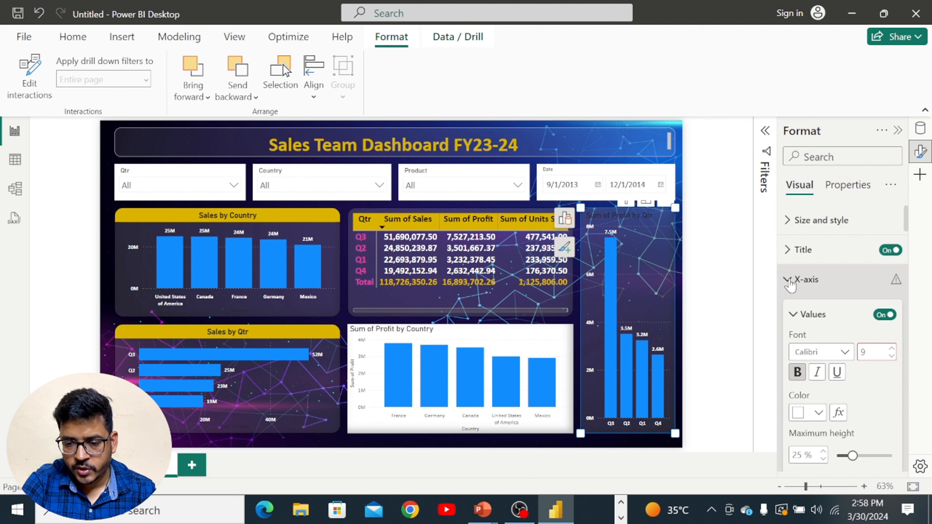
click(788, 283)
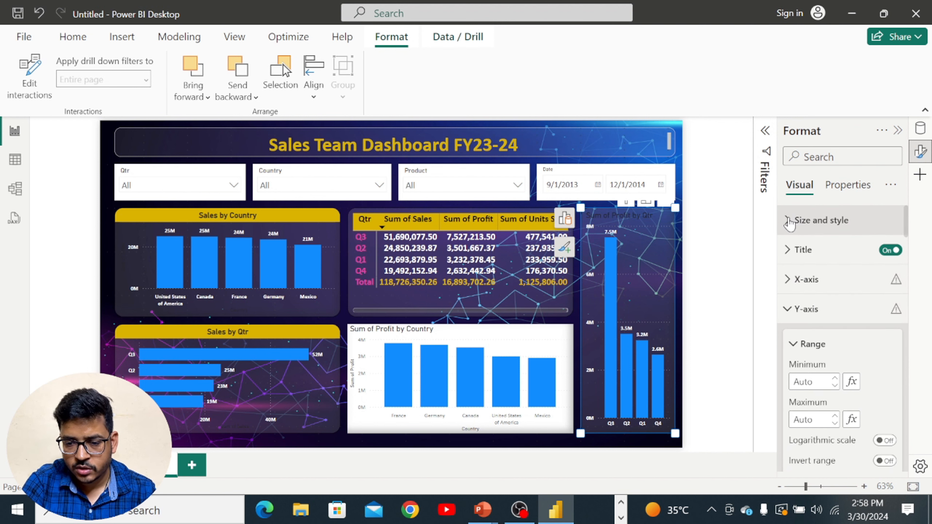
click(789, 222)
scroll(853, 354, down, 2)
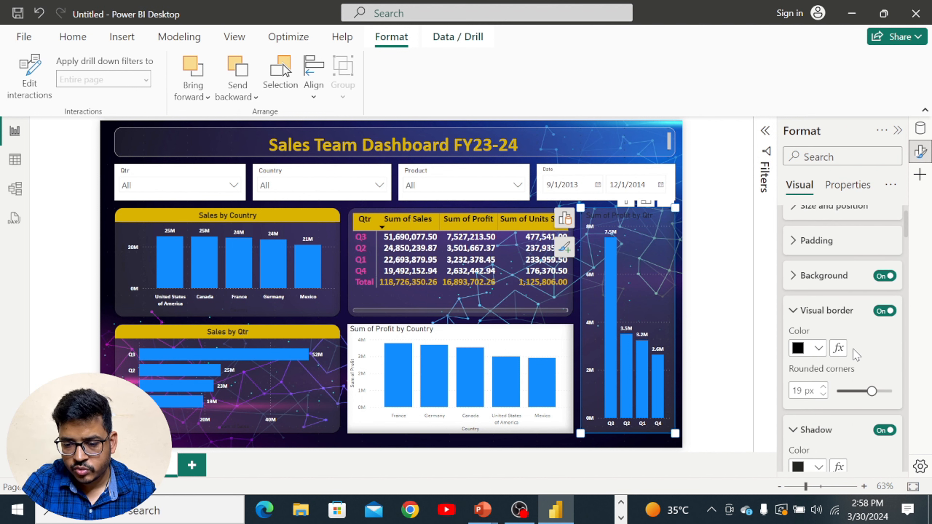
Recolor all columns of the Sum of Profit by Qtr chart gold
click(732, 365)
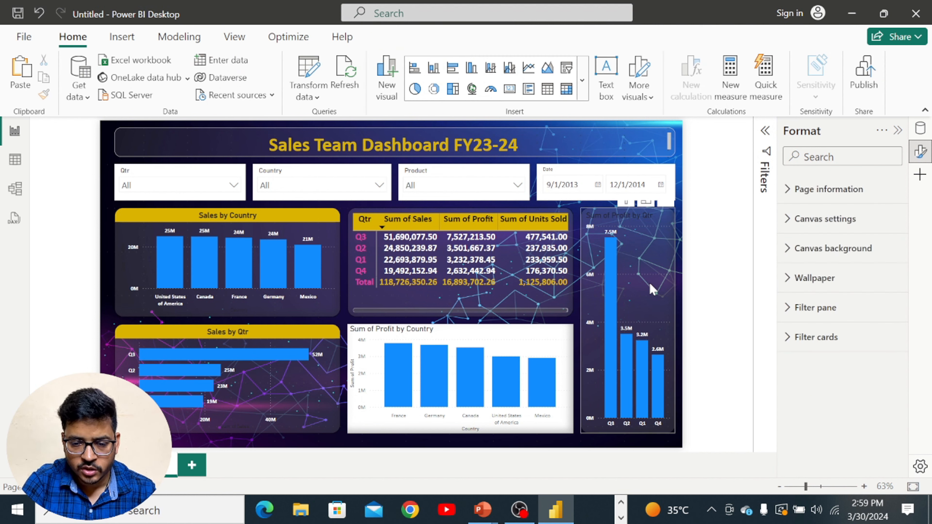
click(612, 308)
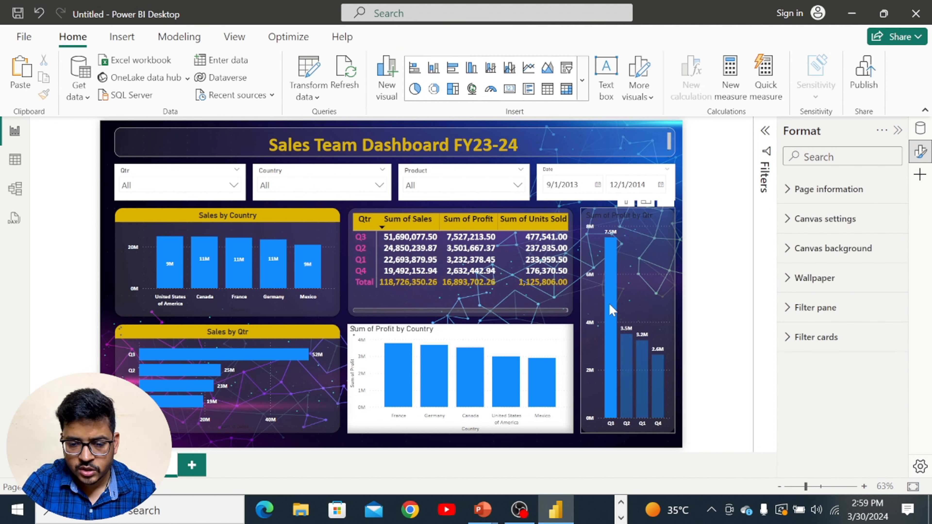
click(612, 310)
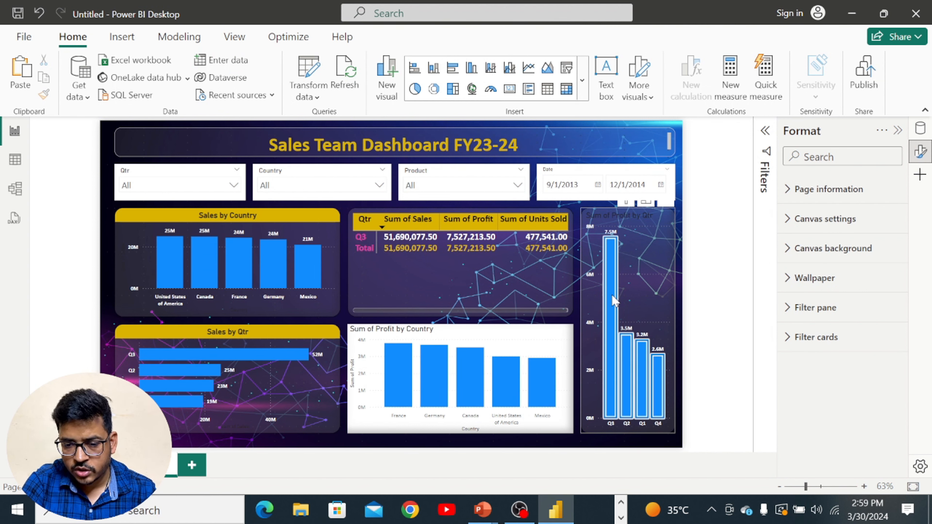
click(603, 290)
click(604, 290)
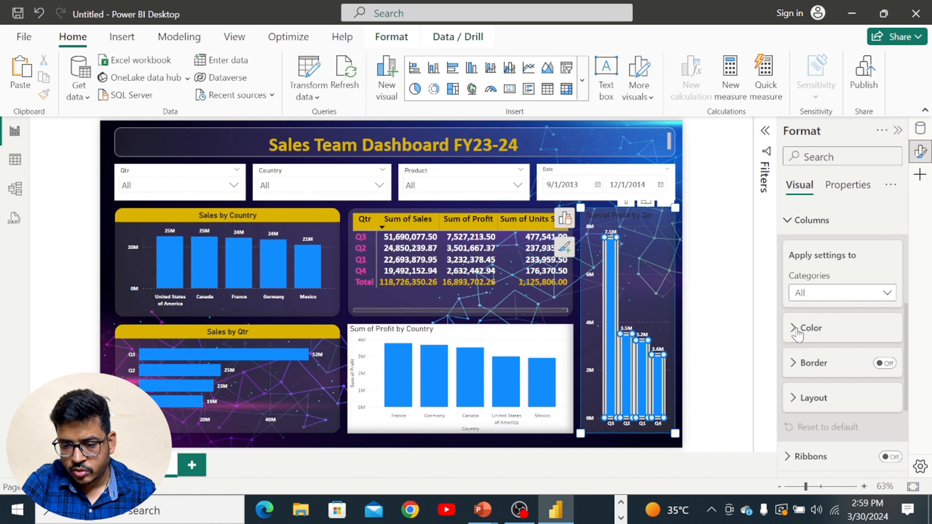
click(796, 334)
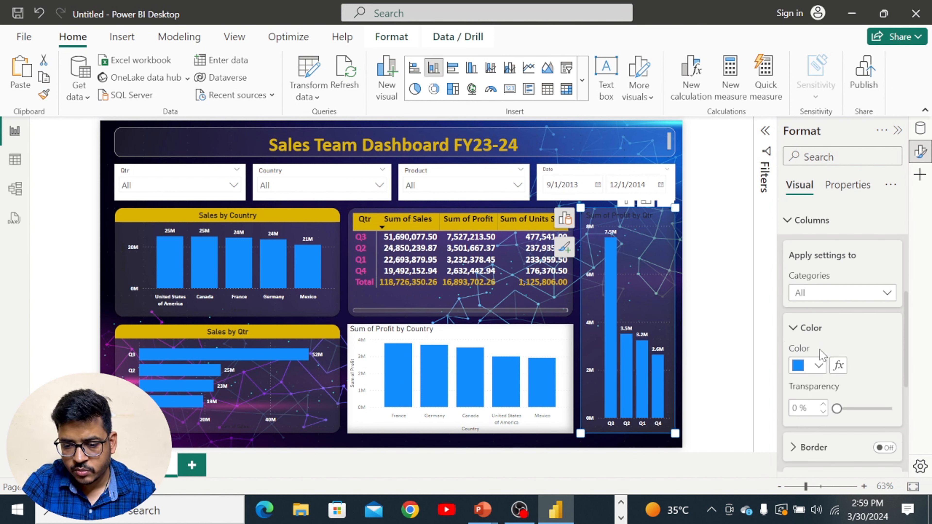
click(818, 366)
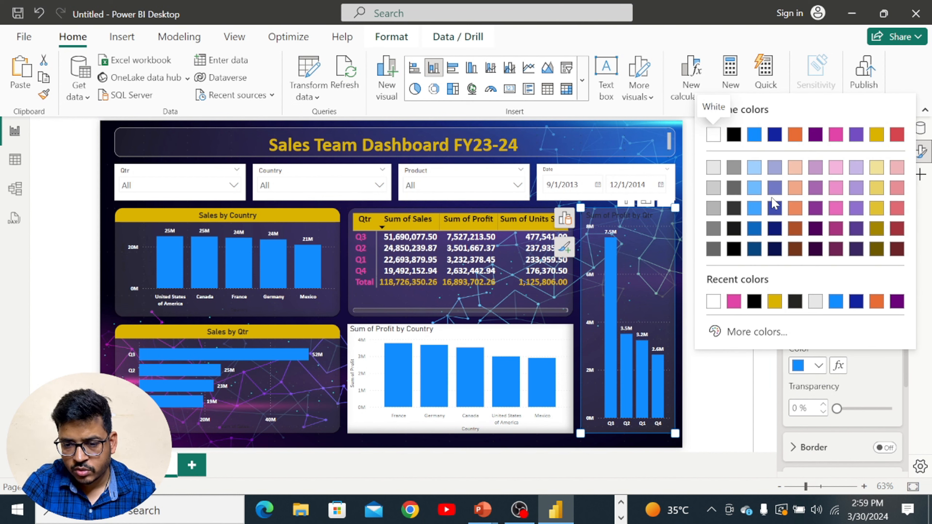
click(774, 301)
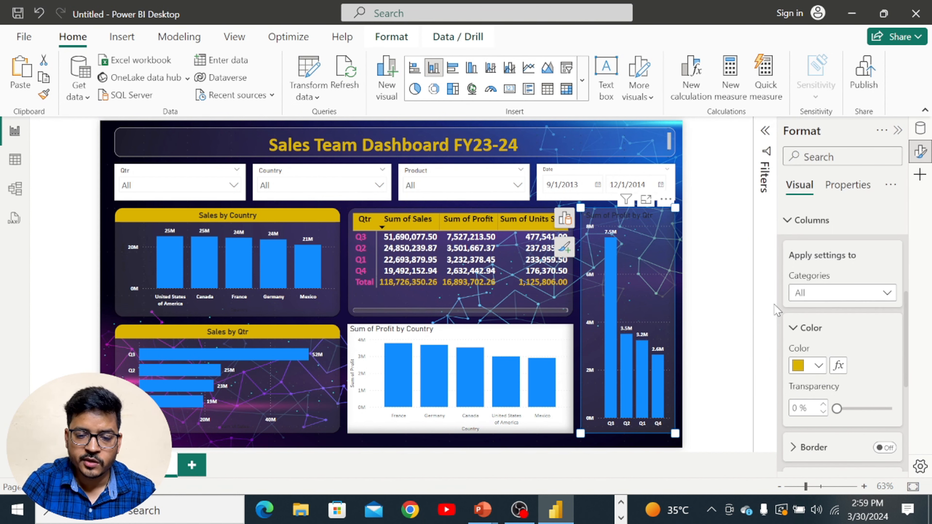
click(725, 302)
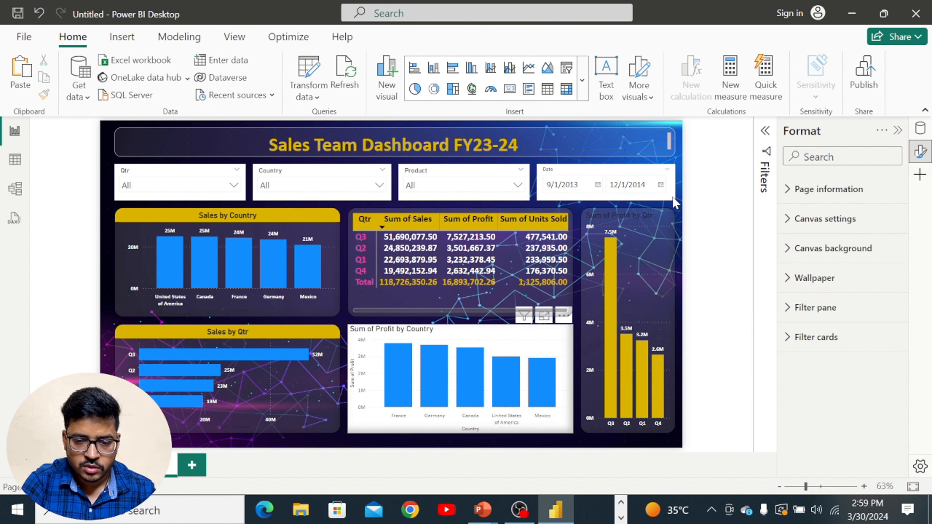
Make the title of the Sum of Profit by Qtr chart bold with black text
click(390, 333)
click(630, 212)
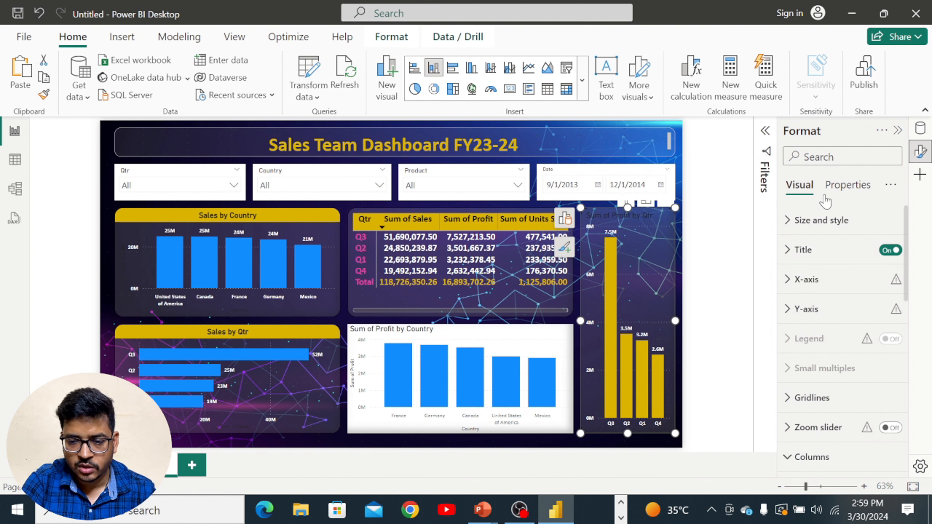
click(786, 253)
scroll(833, 360, down, 1)
scroll(833, 359, down, 1)
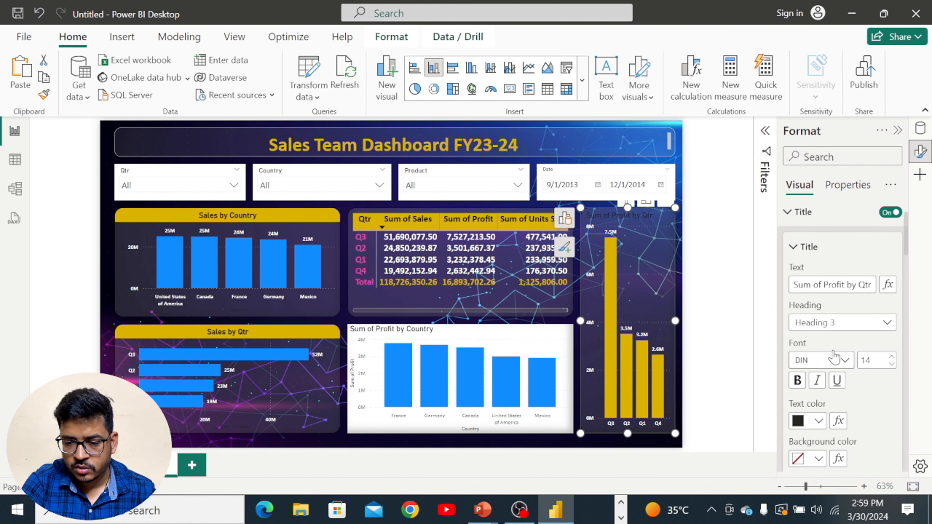
click(797, 380)
click(812, 421)
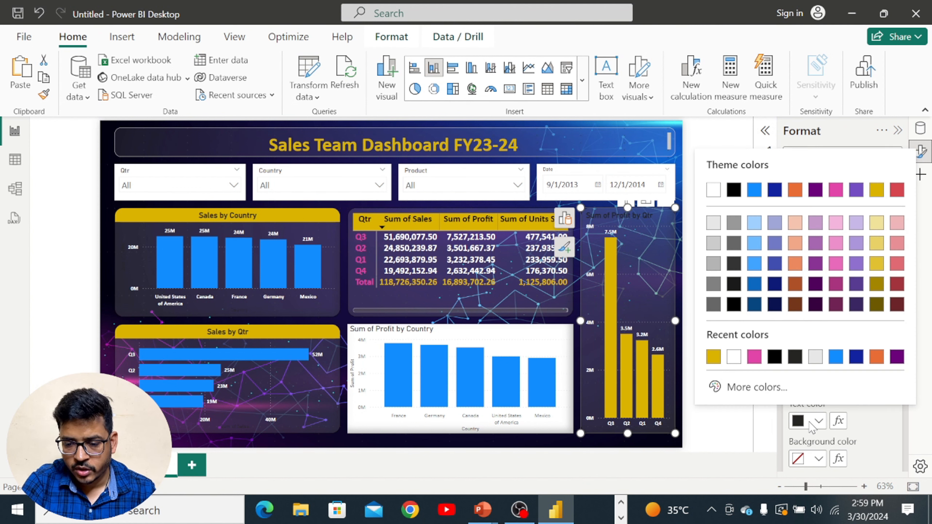
click(716, 358)
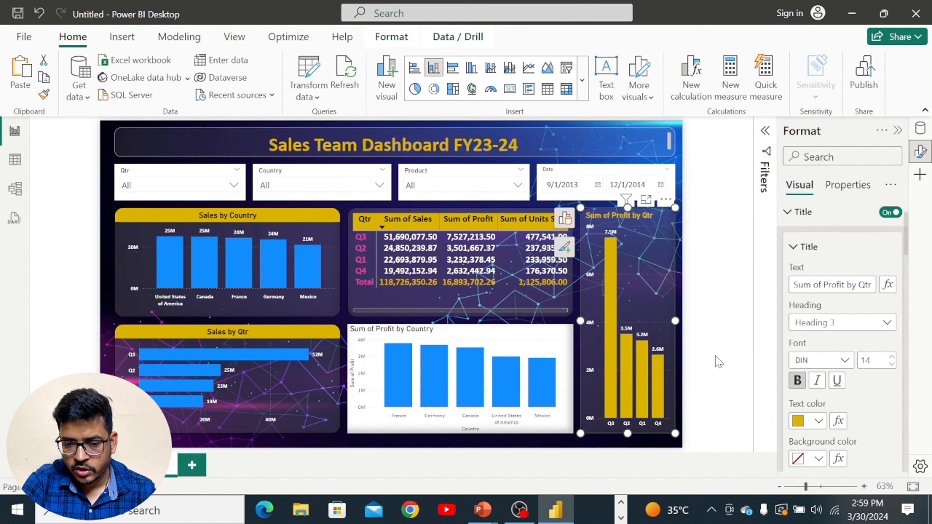
click(811, 421)
click(734, 191)
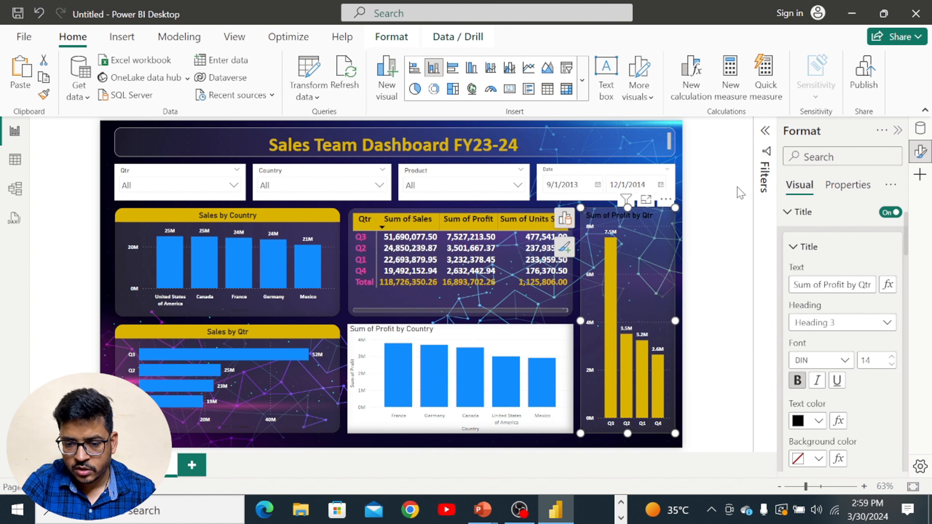
Center the title of the Sum of Profit by Qtr chart and give it a gold background
scroll(843, 391, down, 2)
scroll(846, 391, down, 3)
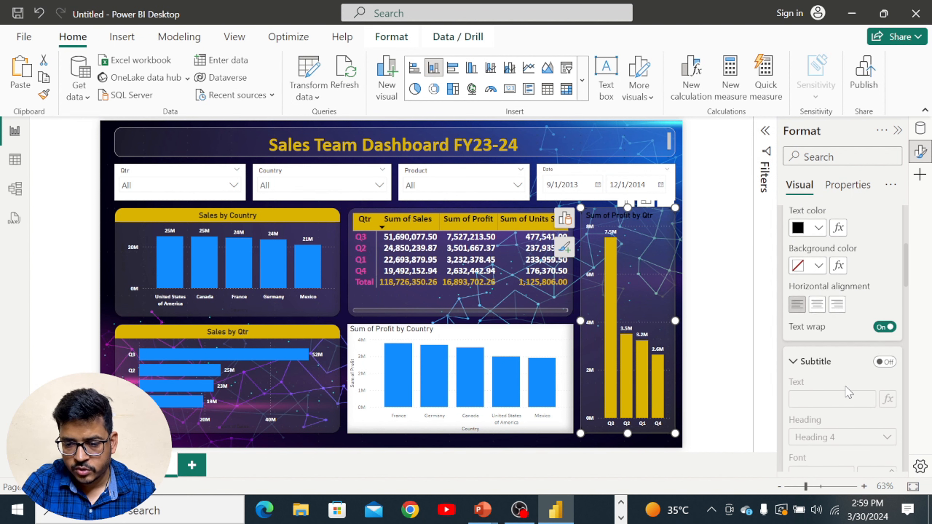
click(818, 301)
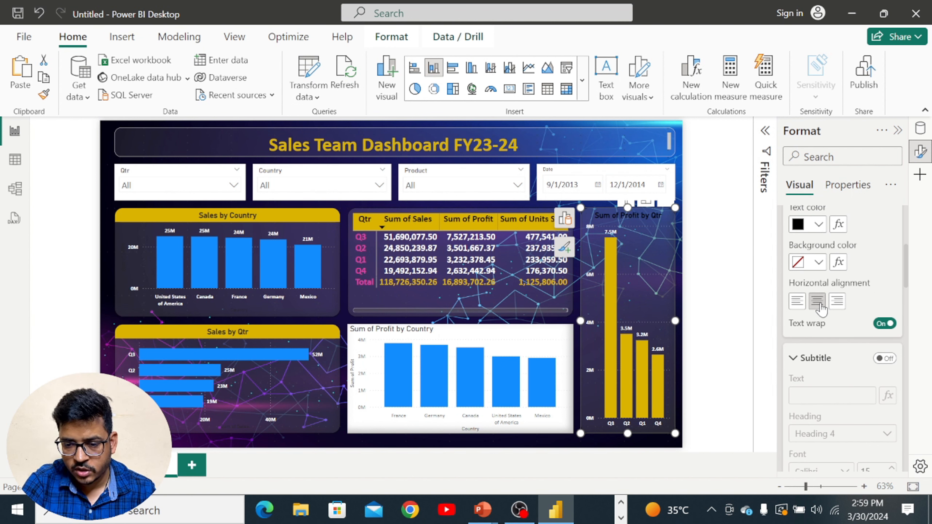
click(818, 262)
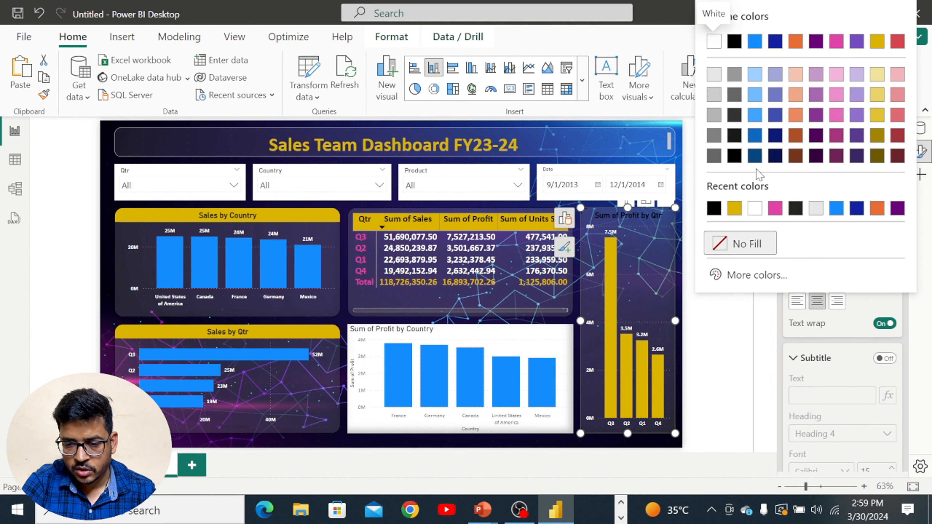
click(736, 209)
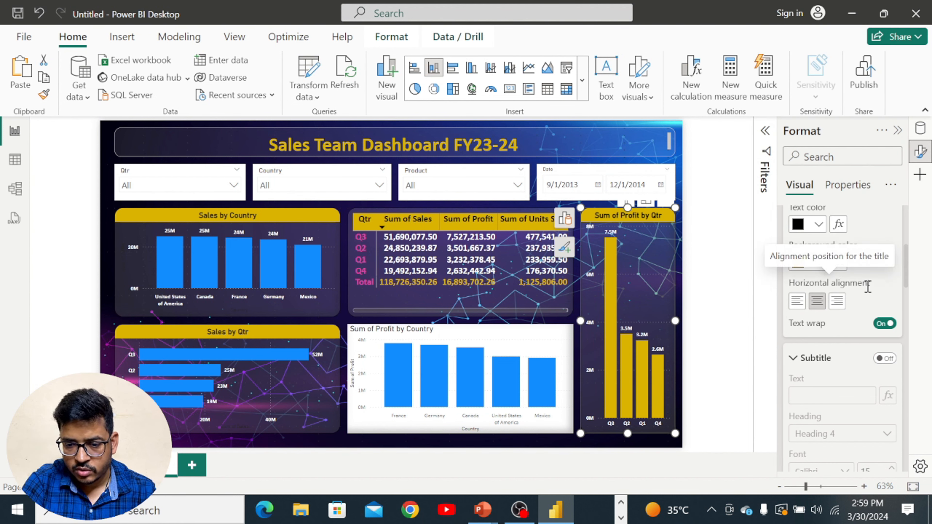
click(720, 333)
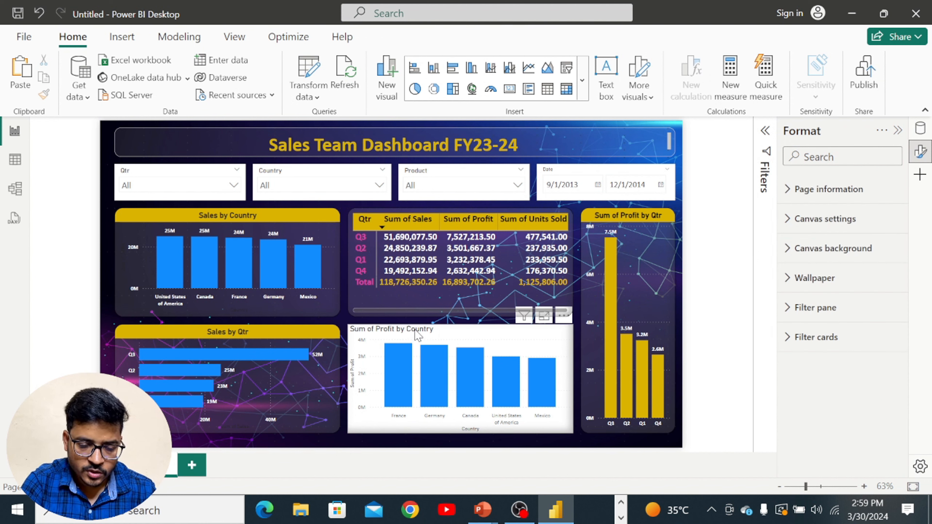
Center the Sum of Profit by Country chart's title, give it a gold background and make it bold
click(417, 334)
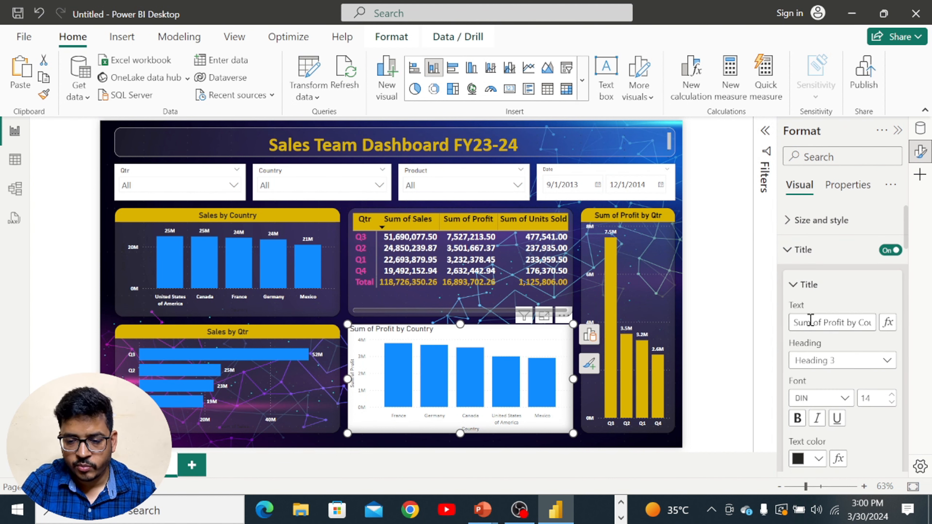
scroll(811, 319, down, 5)
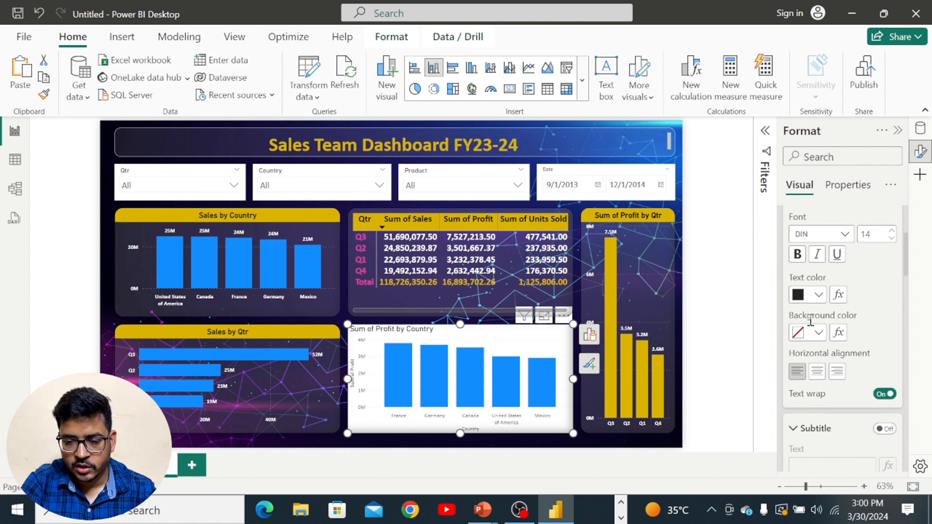
click(816, 371)
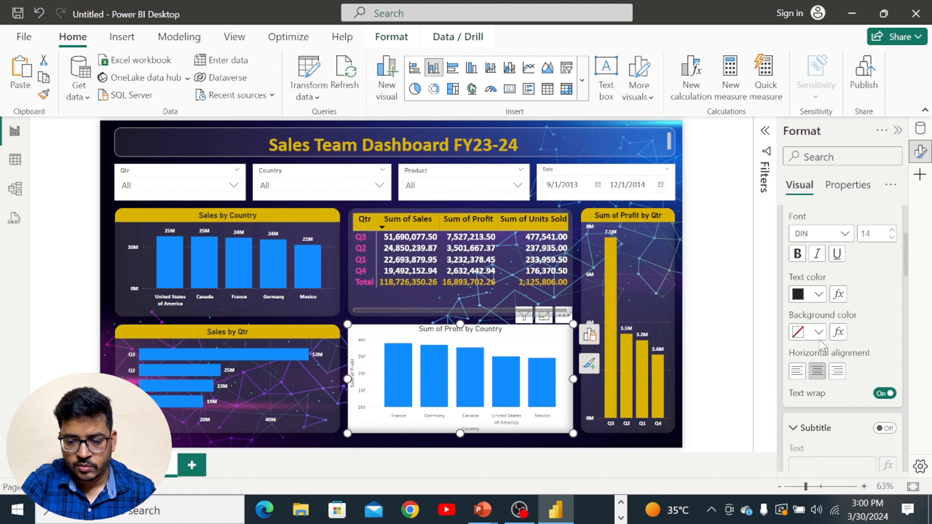
click(818, 332)
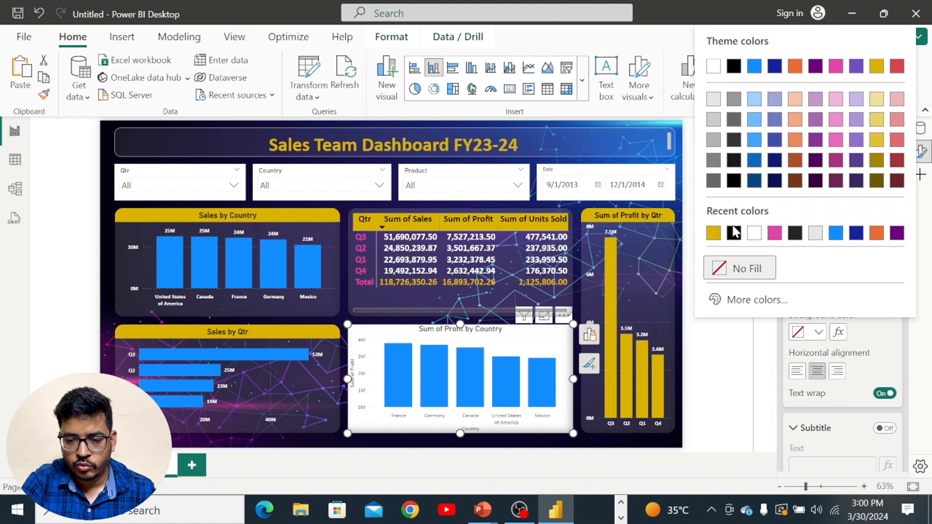
click(713, 235)
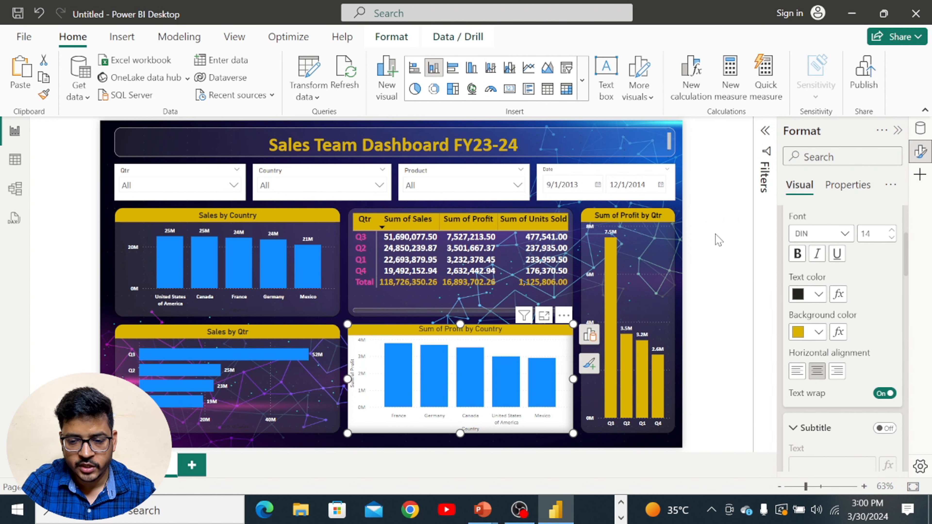
click(798, 254)
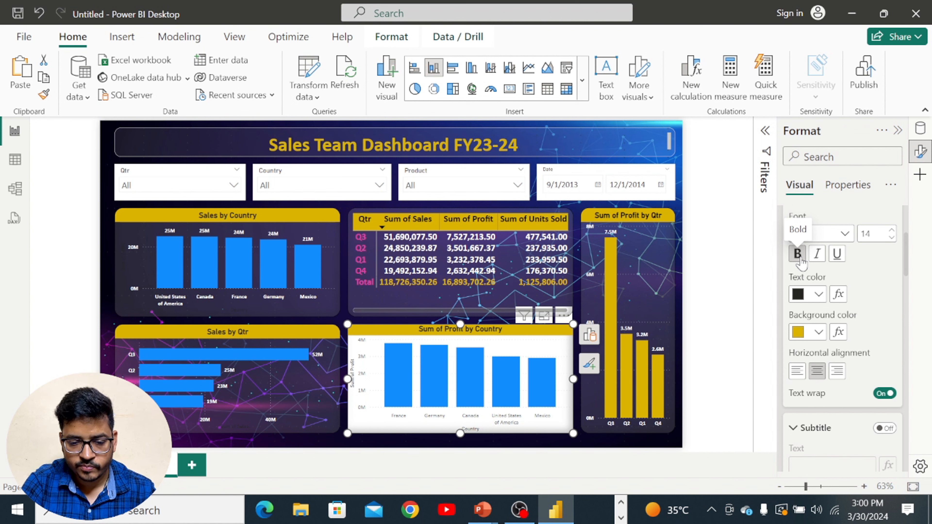
Turn on the visual border of the Sum of Profit by Country chart
scroll(872, 340, down, 10)
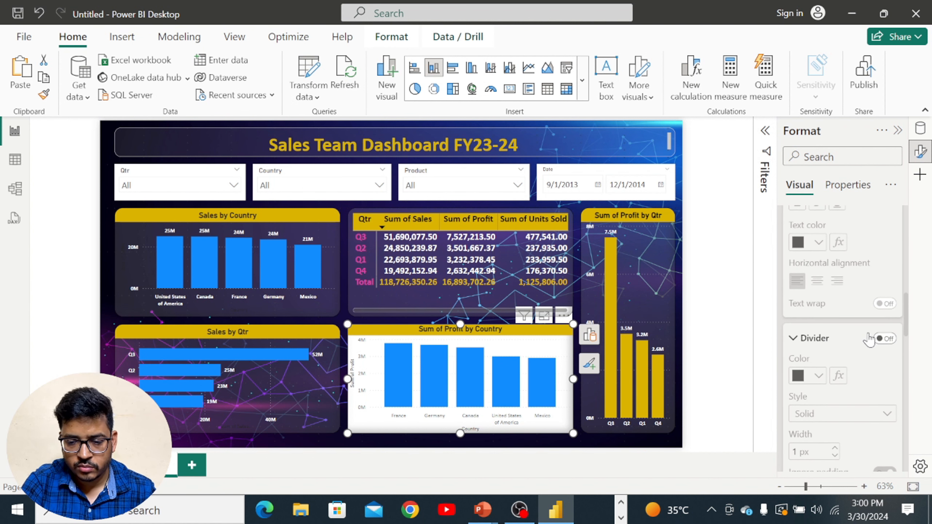
scroll(871, 339, up, 10)
click(785, 232)
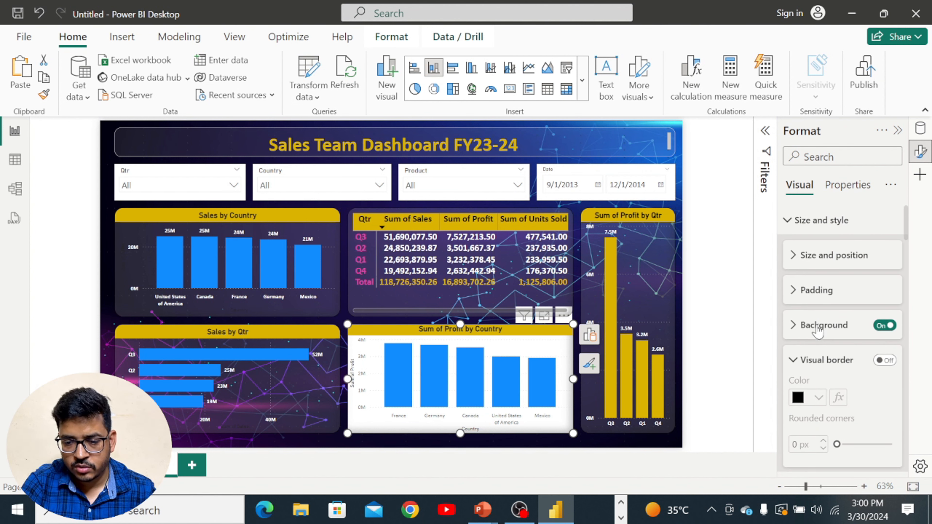
scroll(817, 331, down, 3)
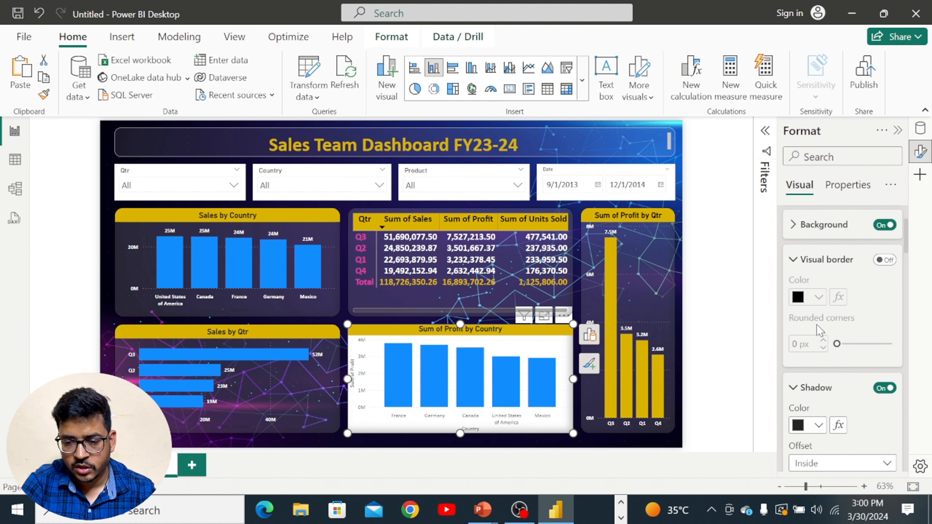
click(892, 260)
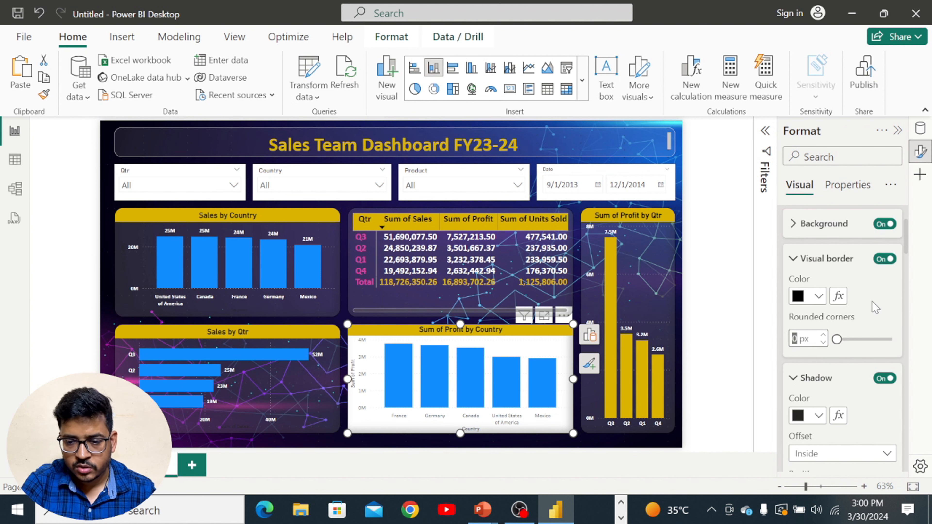
Set the background transparency of the Sum of Profit by Country chart to 85%
scroll(875, 307, up, 2)
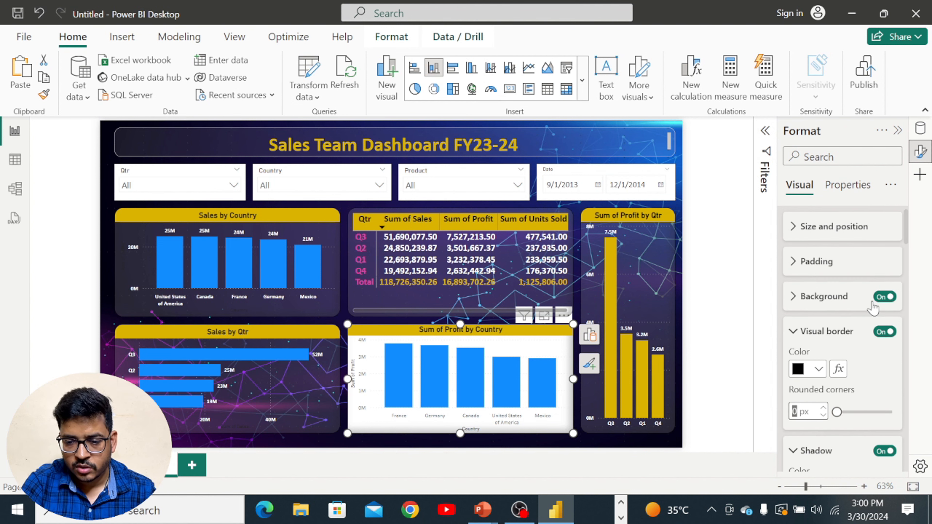
click(792, 298)
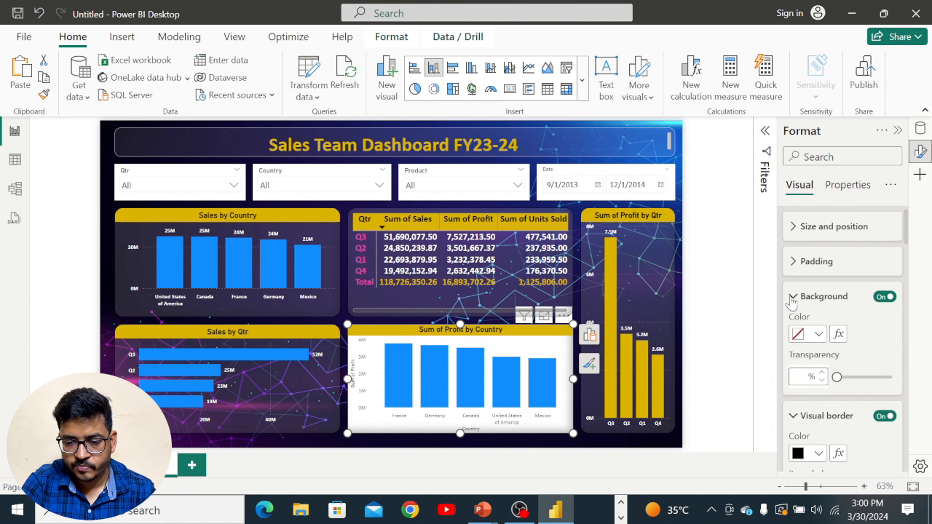
click(802, 377)
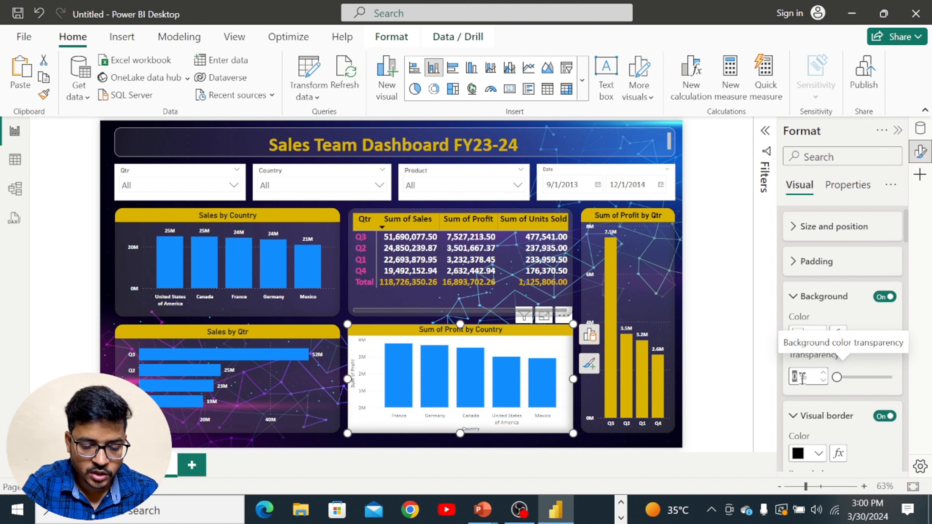
text(85)
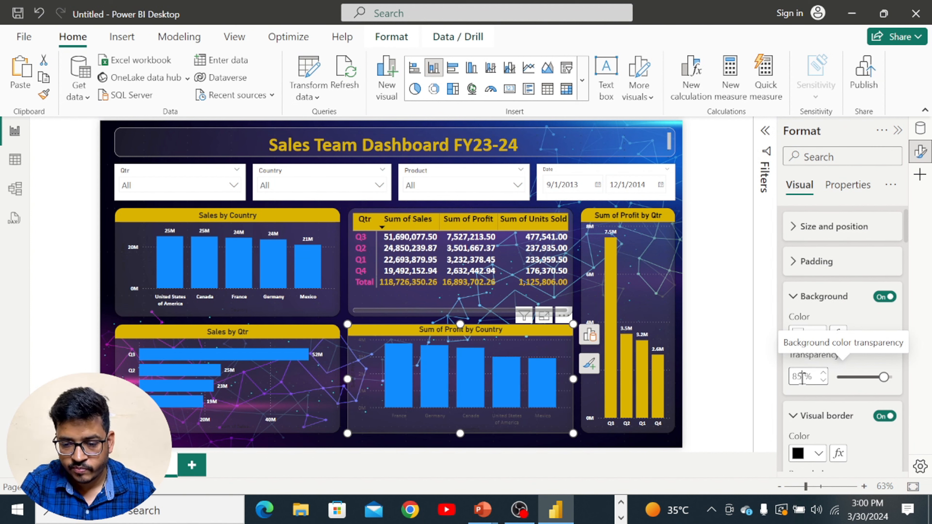
Set the rounded corners of the Sum of Profit by Country chart's border to 19 px
scroll(804, 374, down, 4)
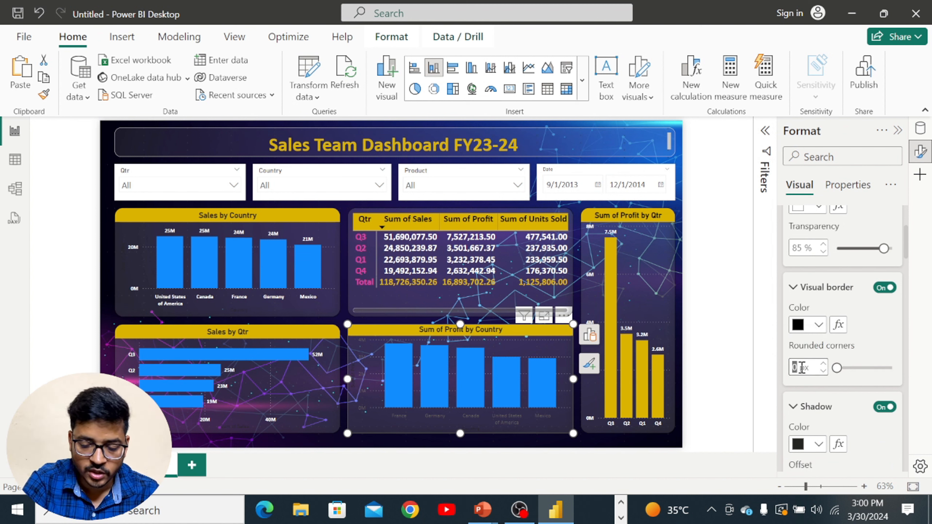
text(19)
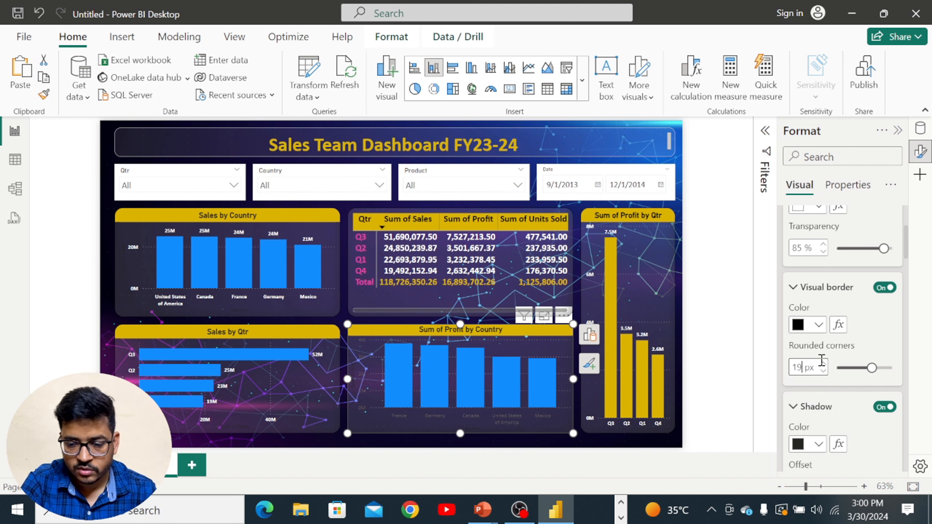
scroll(880, 353, down, 2)
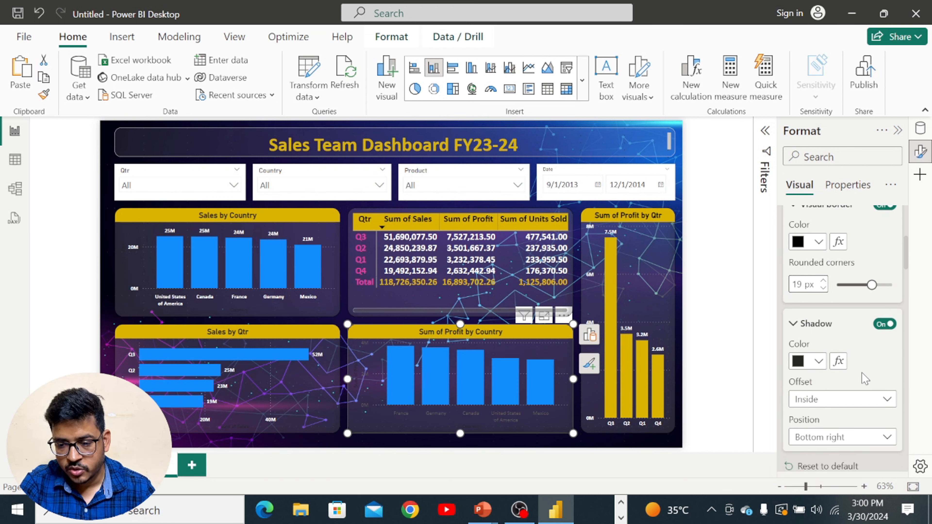
scroll(861, 378, down, 3)
scroll(863, 378, down, 7)
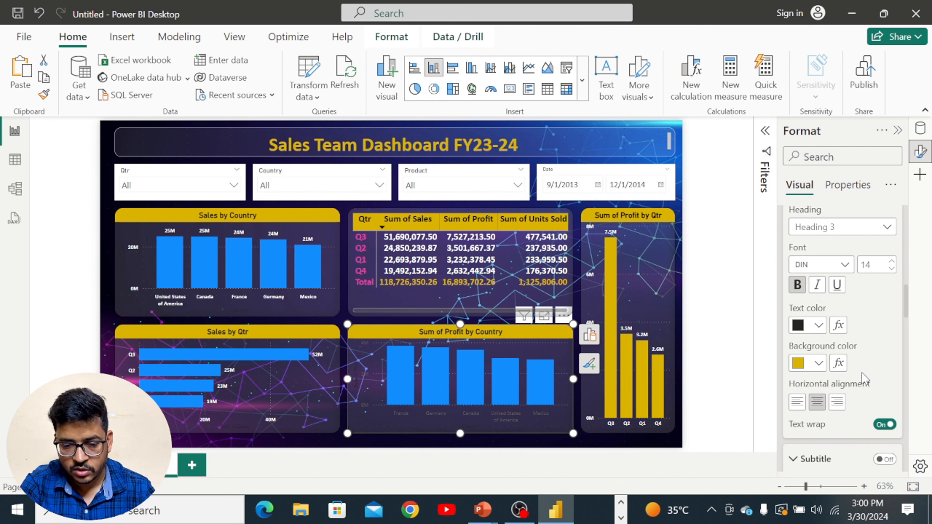
click(863, 152)
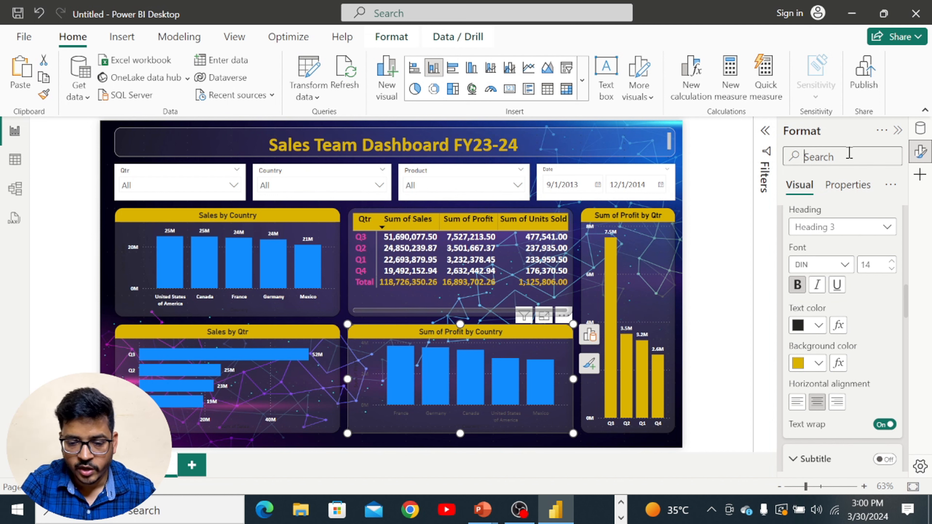
text(v)
key(BackSpace)
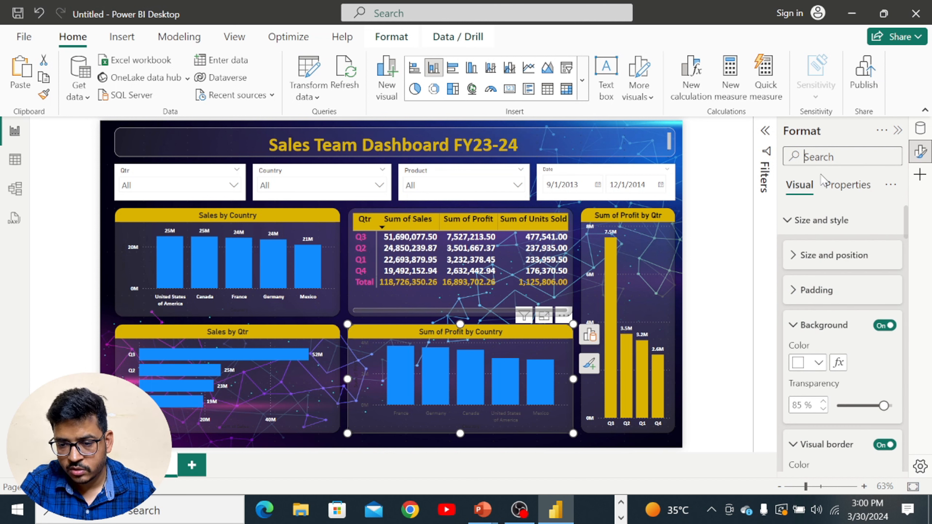
Make the X-axis values of the Sum of Profit by Country chart bold and white
click(788, 221)
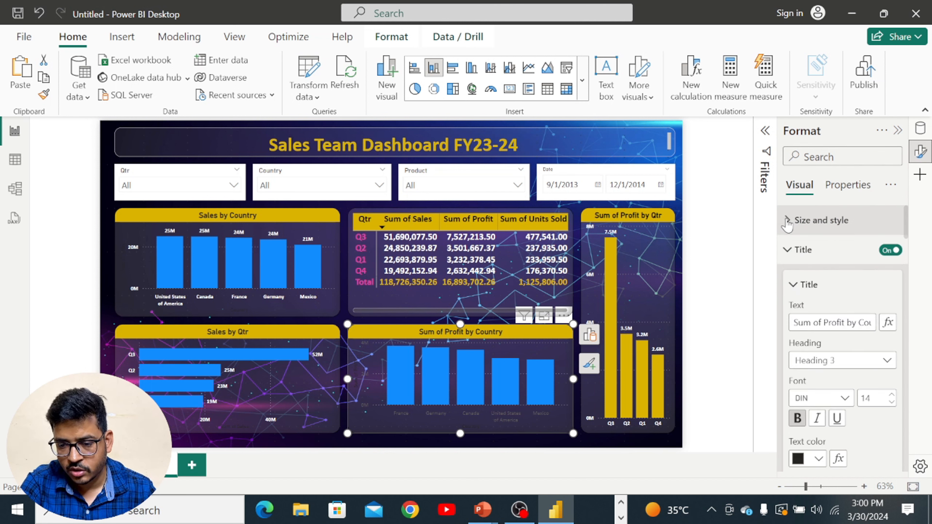
click(787, 253)
click(788, 281)
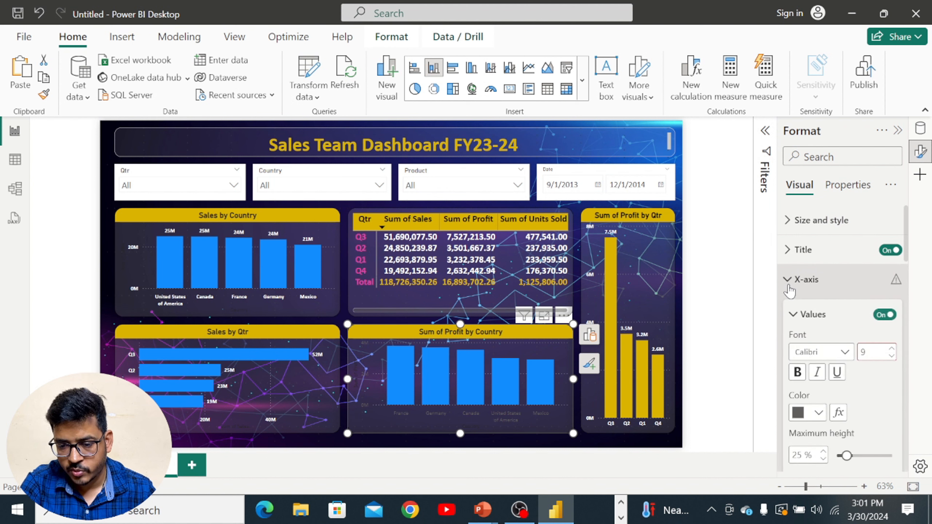
scroll(818, 308, down, 3)
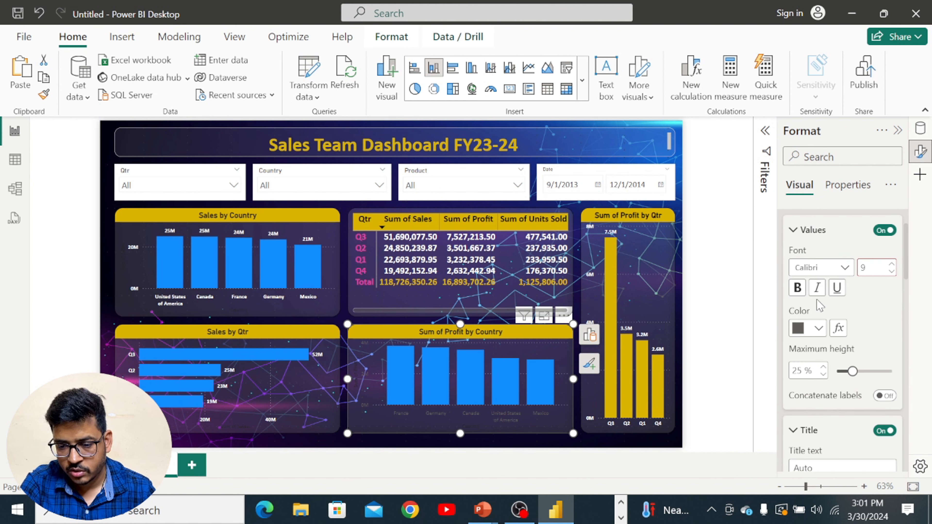
click(799, 293)
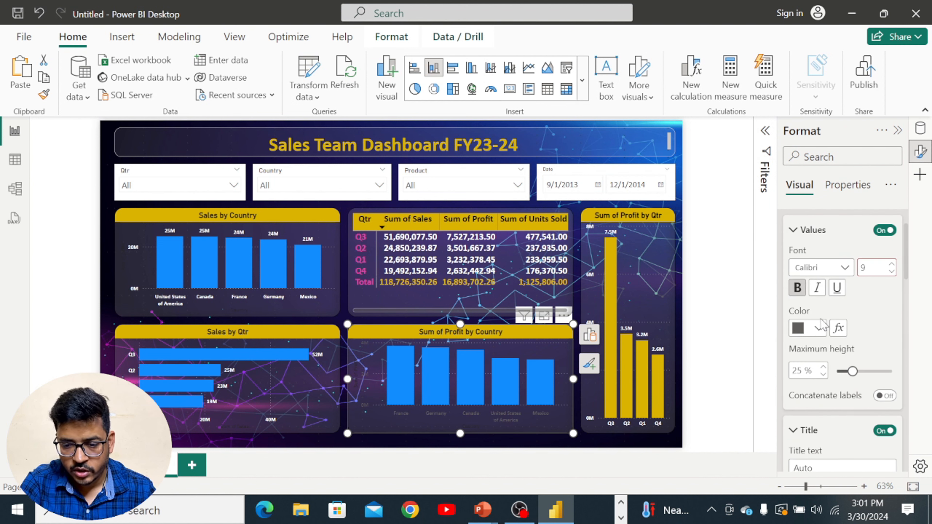
click(818, 327)
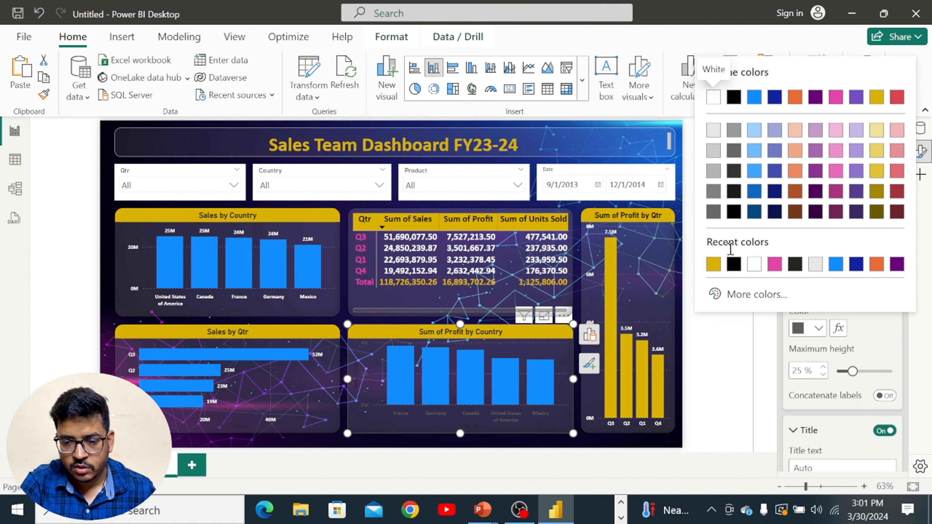
click(753, 265)
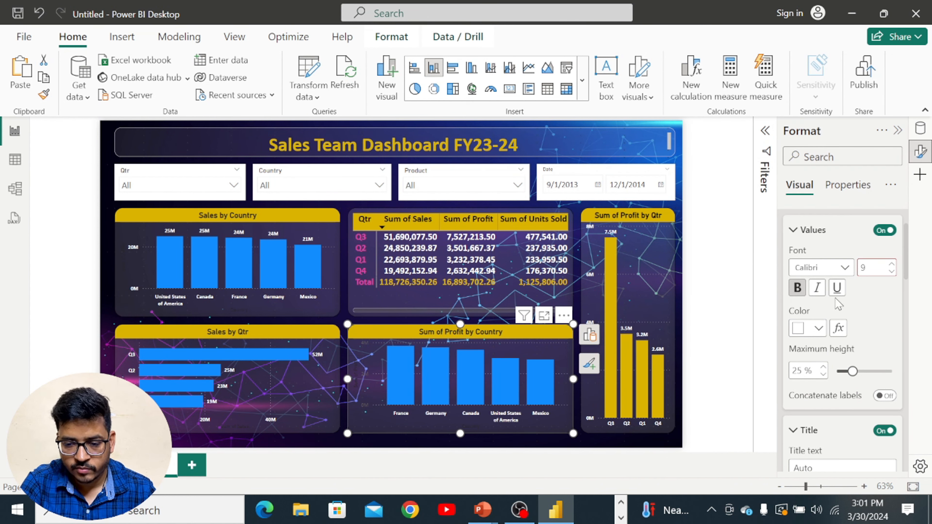
Set the X-axis title color of the Sum of Profit by Country chart to white and turn that title off
scroll(875, 318, down, 5)
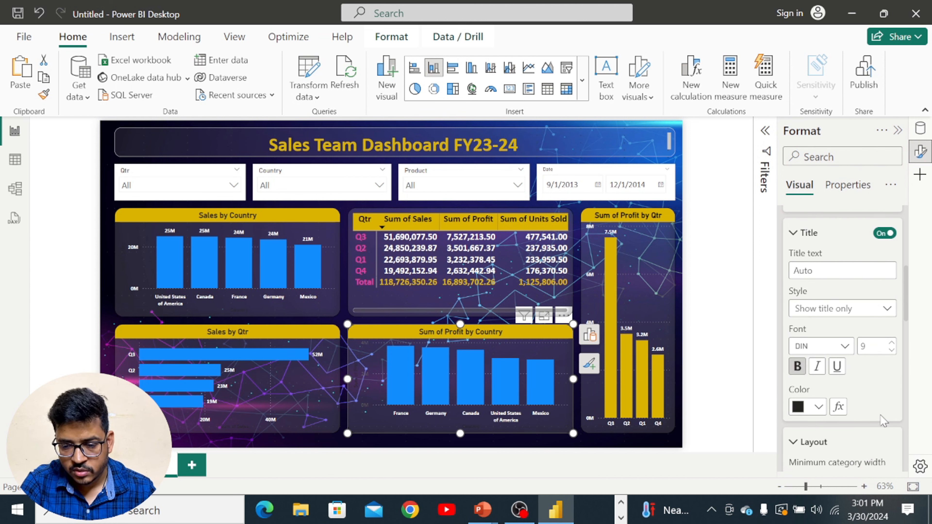
scroll(818, 352, down, 2)
click(818, 333)
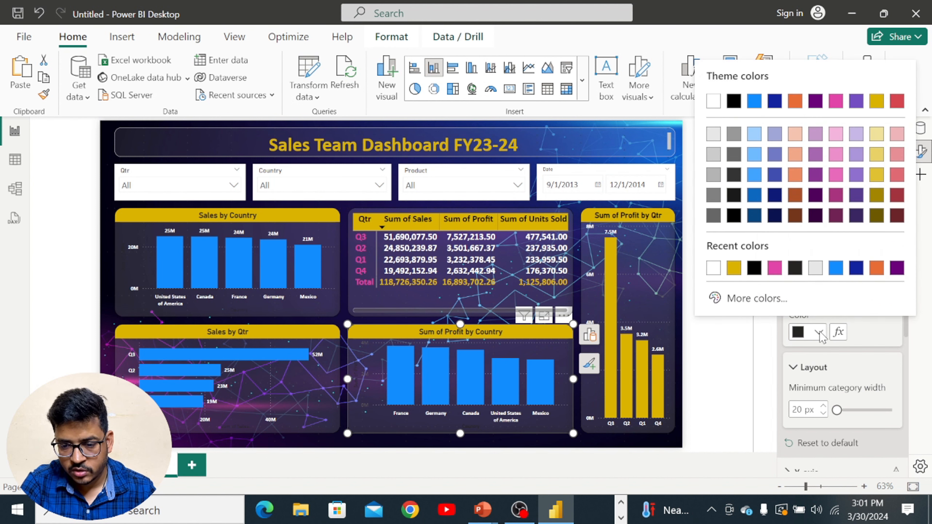
click(715, 102)
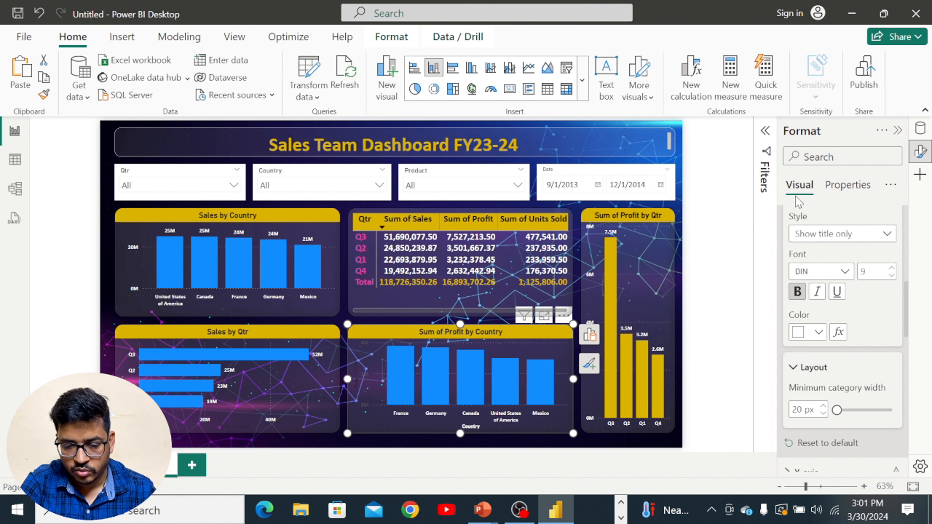
scroll(838, 333, up, 3)
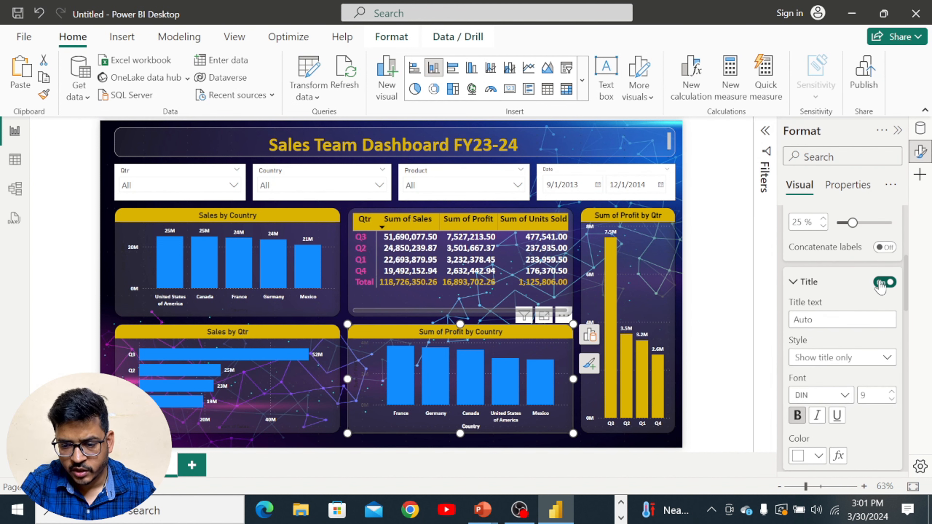
click(883, 283)
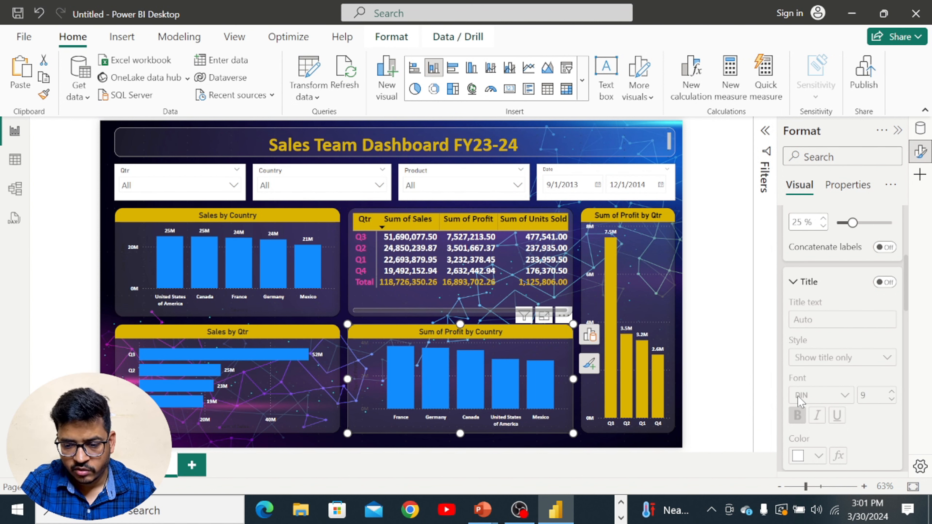
Make the Y-axis values of the Sum of Profit by Country chart bold and white
scroll(798, 389, up, 6)
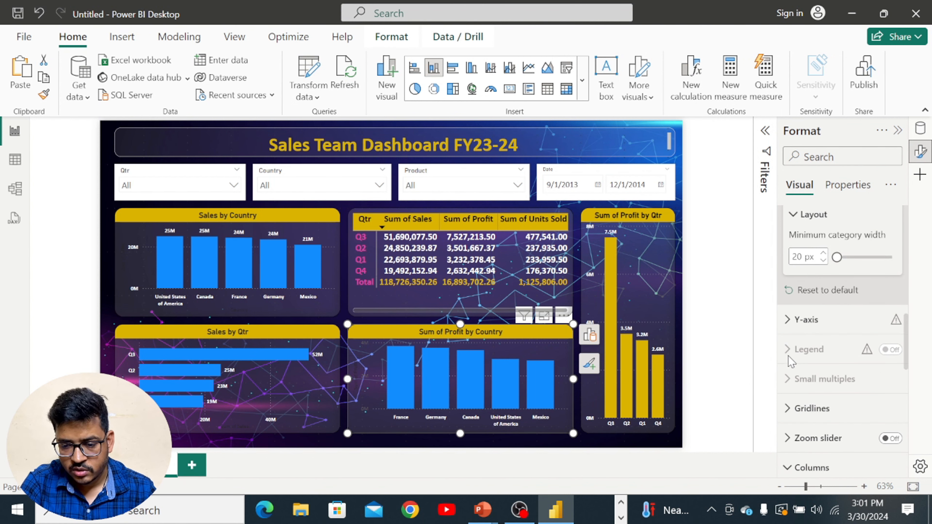
click(786, 322)
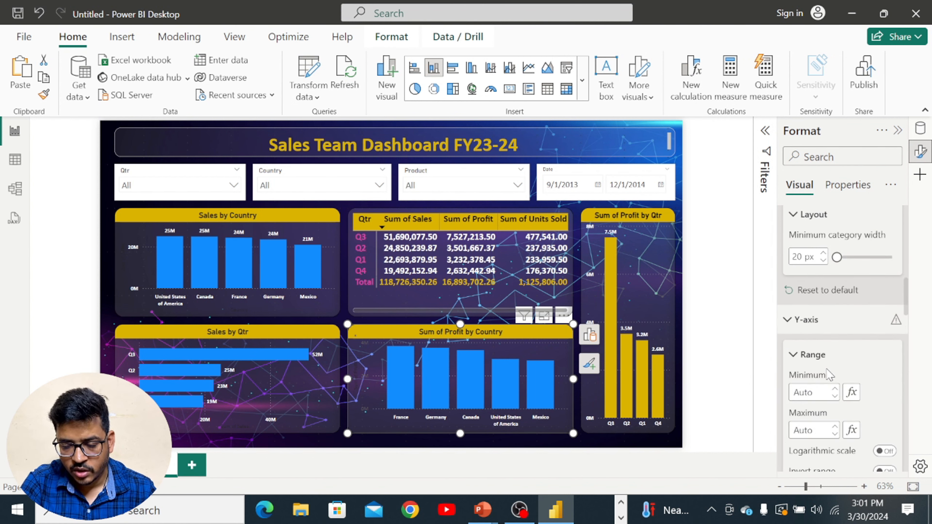
scroll(826, 370, down, 5)
click(799, 370)
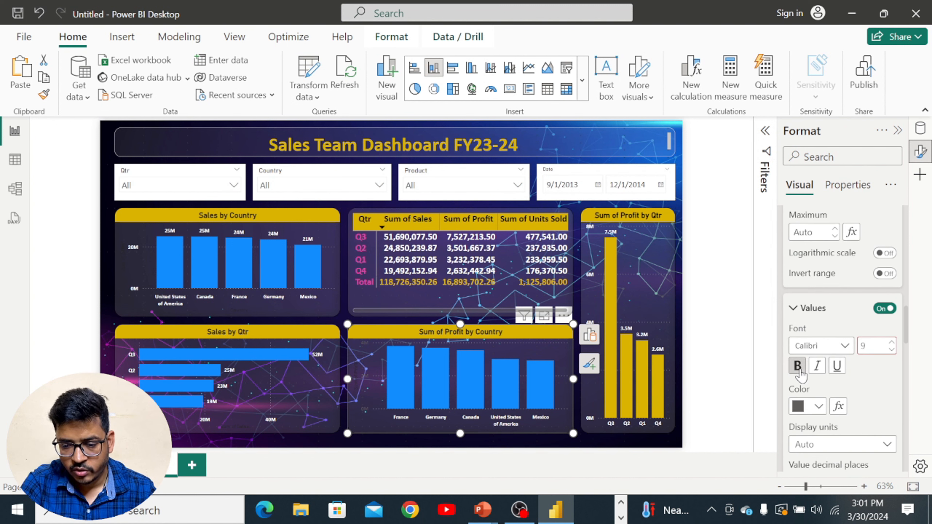
click(809, 406)
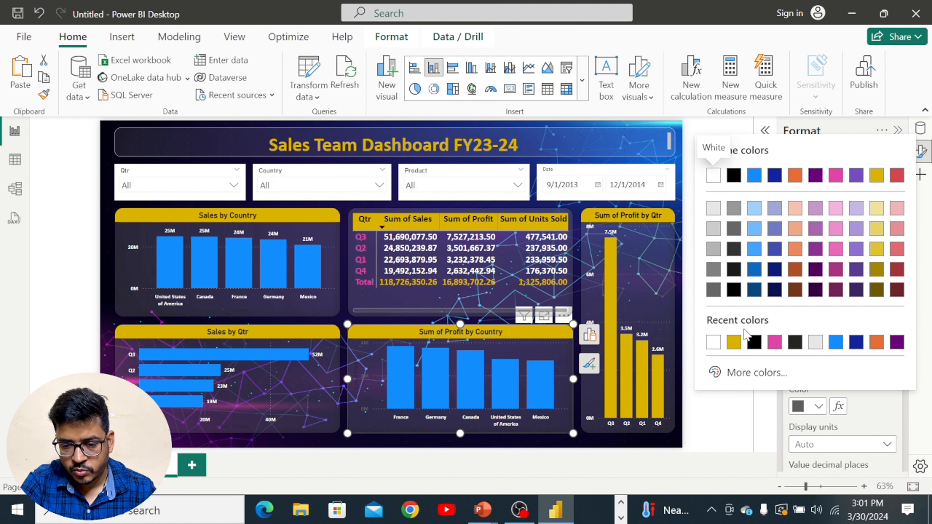
click(713, 342)
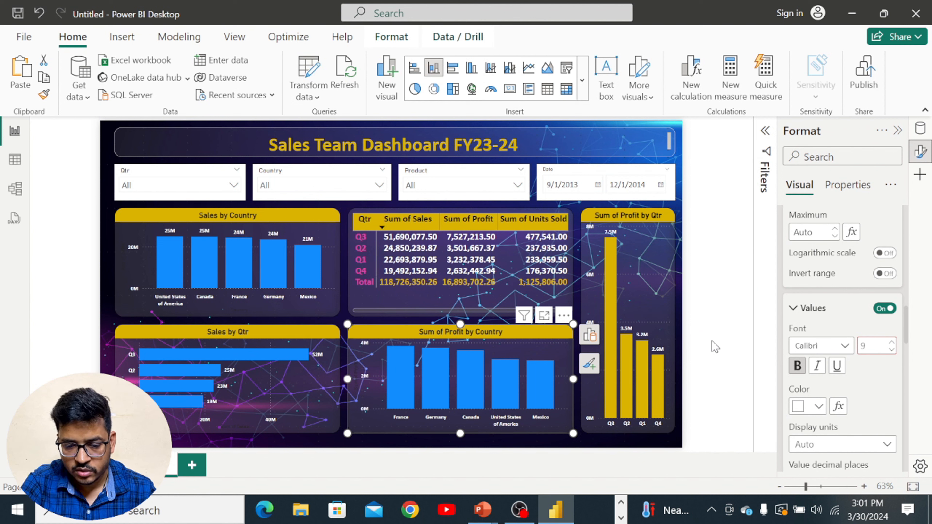
Turn on data labels for the columns of the Sum of Profit by Country chart
scroll(853, 407, down, 5)
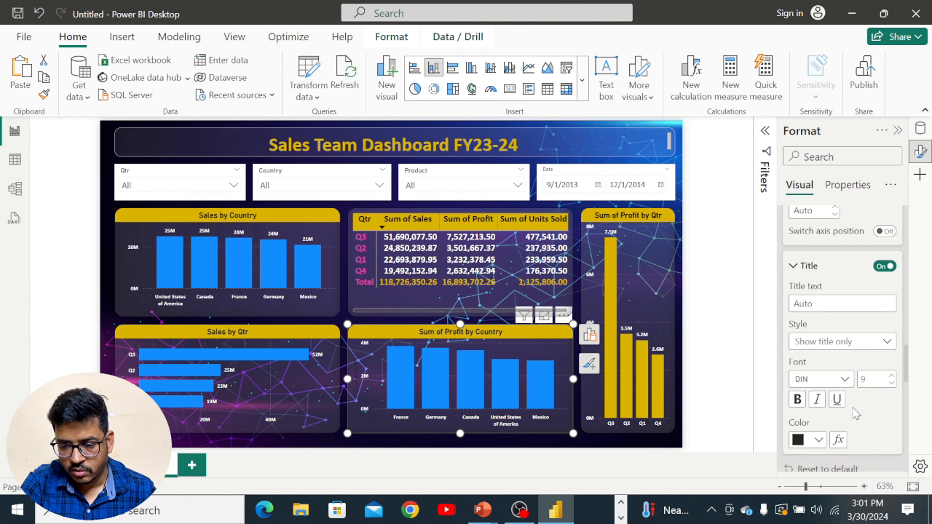
scroll(852, 408, down, 5)
click(852, 408)
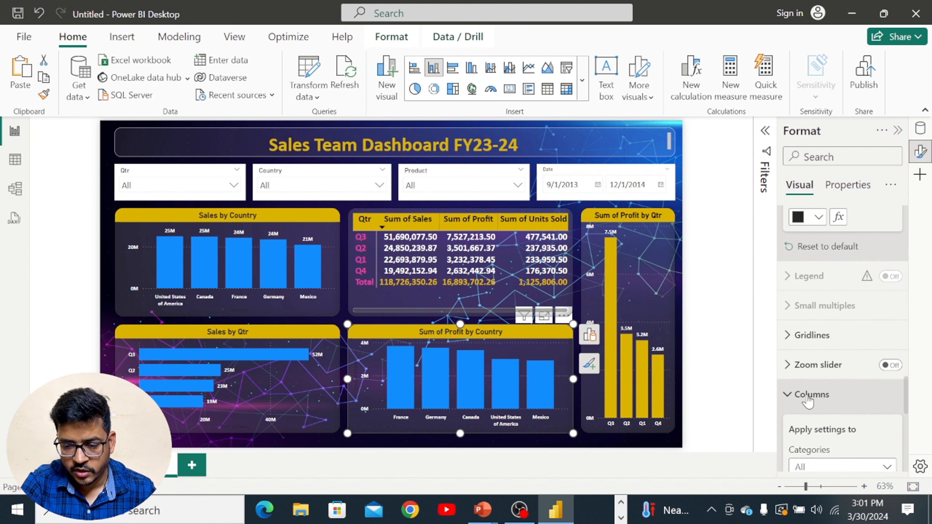
scroll(808, 401, down, 8)
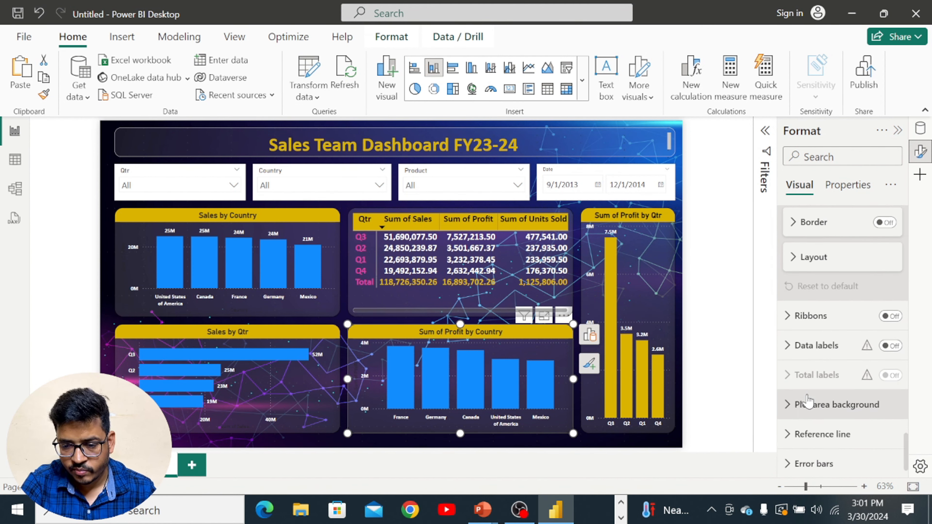
click(787, 342)
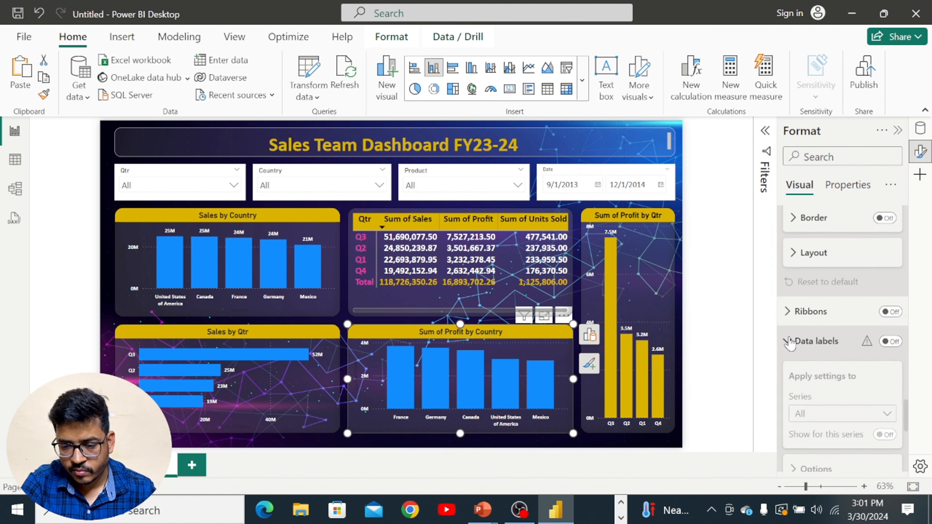
click(890, 342)
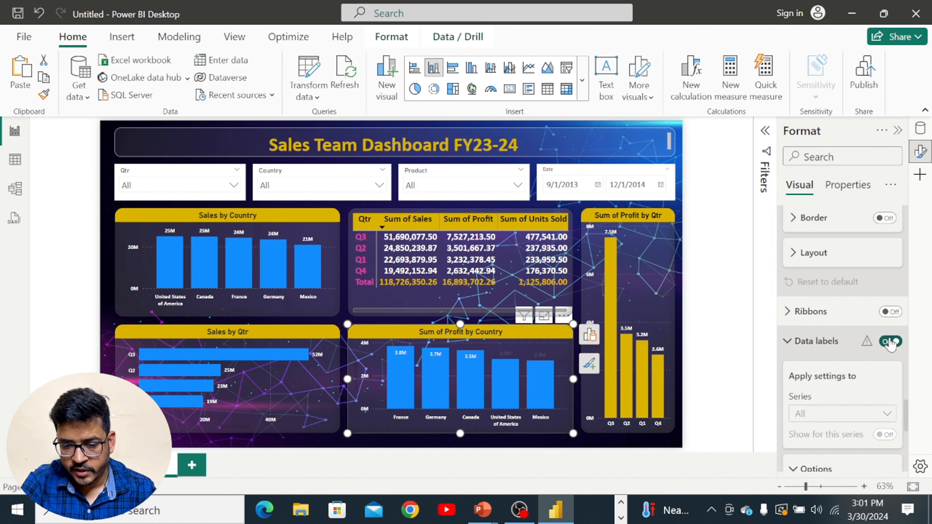
Make the data label values of the Sum of Profit by Country chart bold and white
scroll(850, 382, down, 3)
click(849, 386)
scroll(850, 388, down, 9)
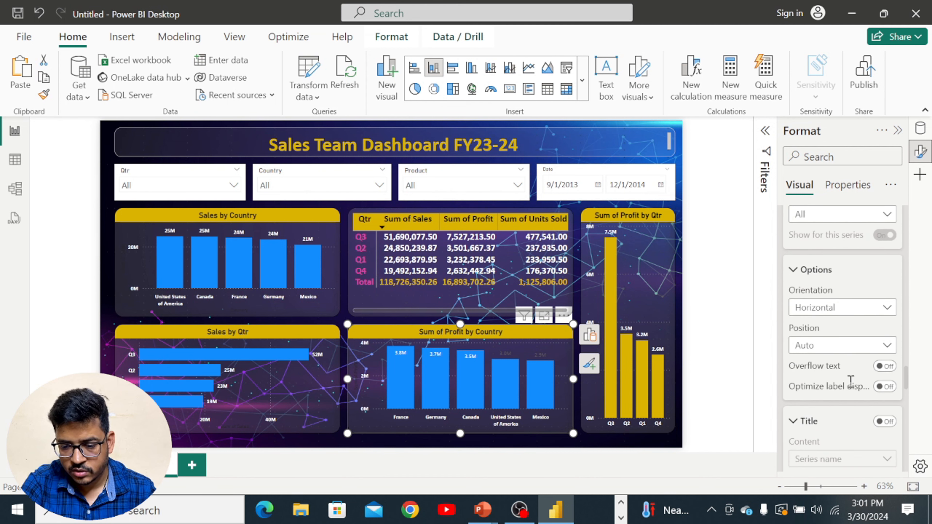
scroll(850, 388, down, 2)
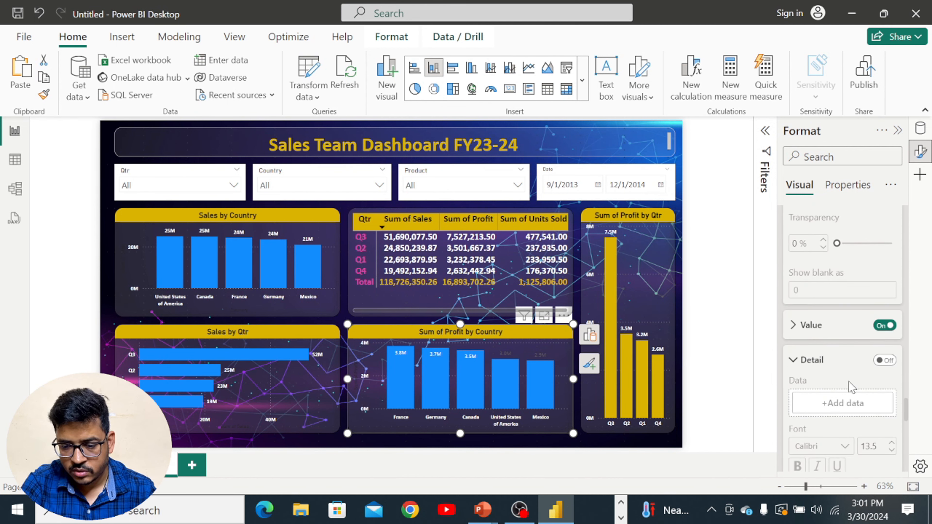
click(793, 325)
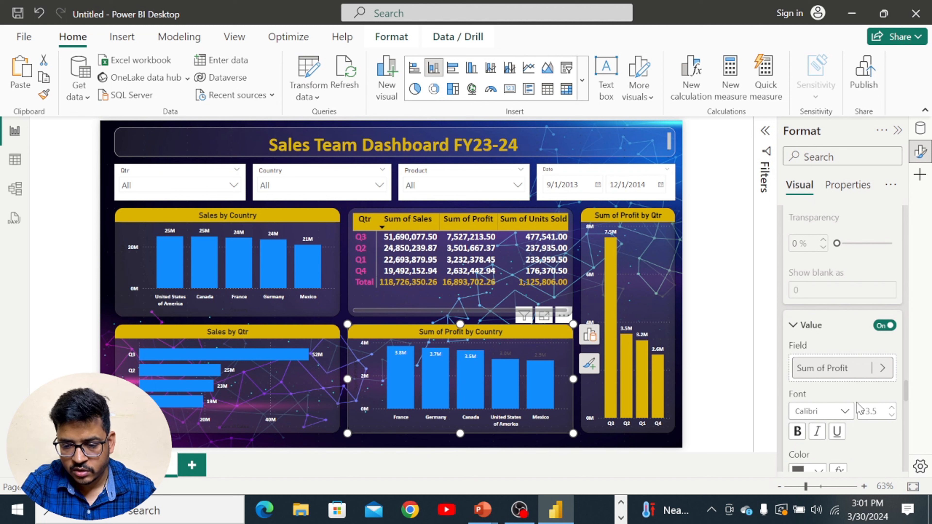
scroll(859, 409, down, 4)
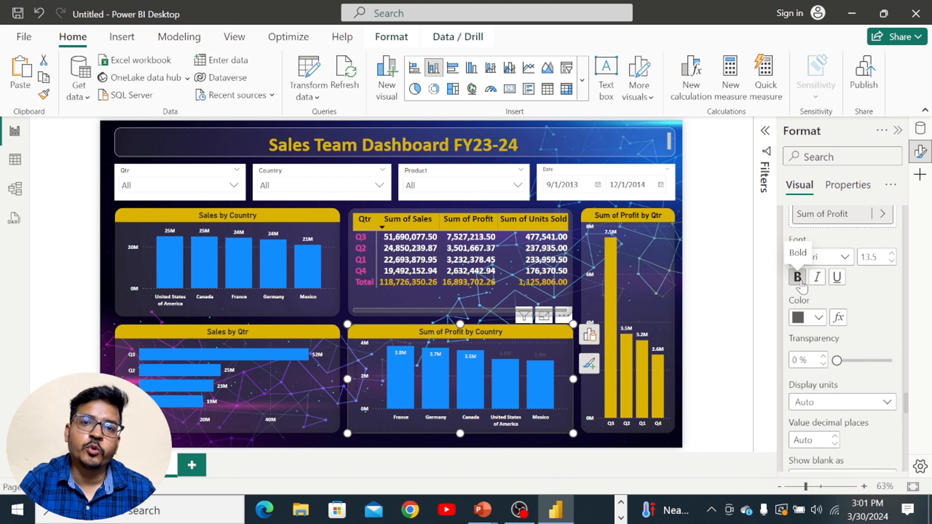
click(817, 317)
click(714, 254)
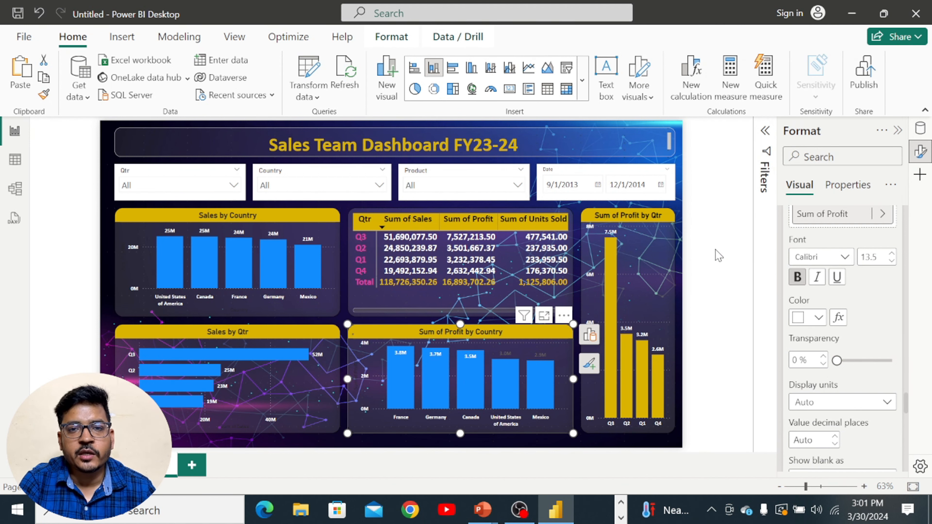
Deselect the chart and inspect the dashboard at 99% zoom before fitting the page back to the window
click(726, 328)
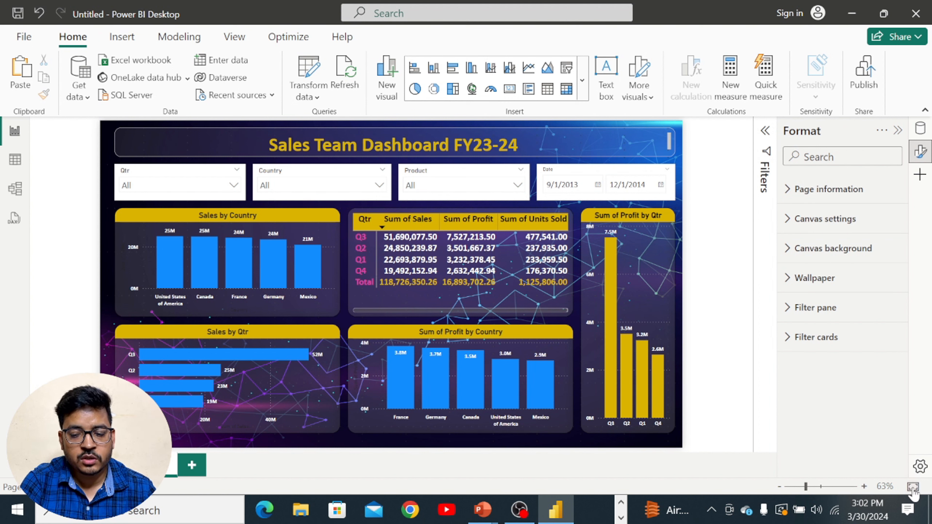
click(820, 487)
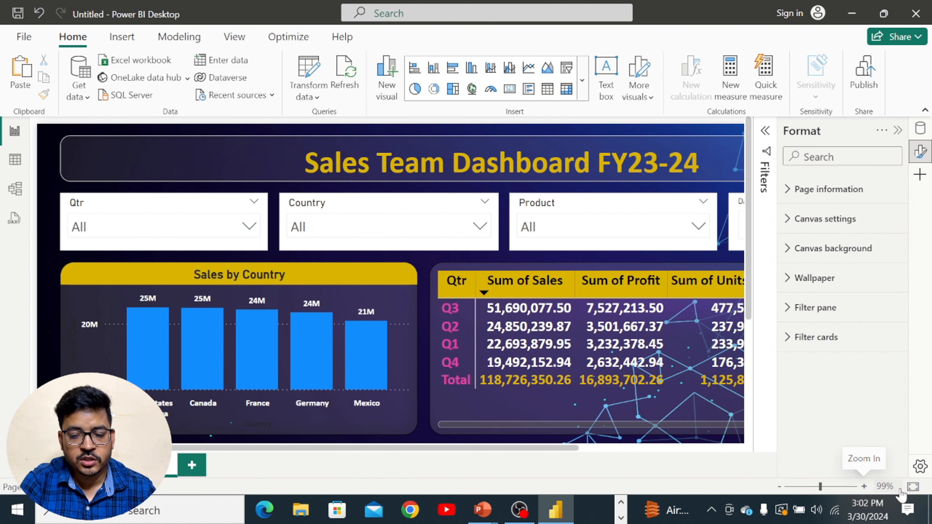
click(912, 487)
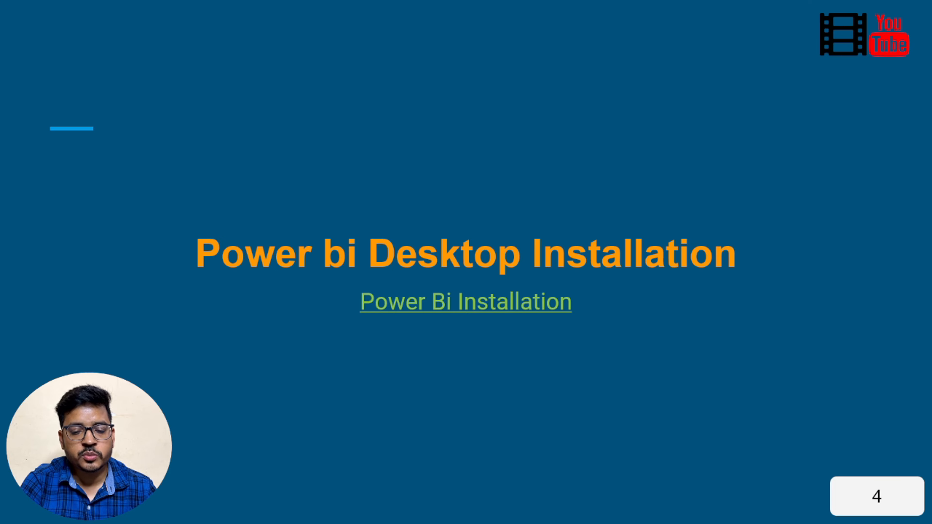
key(Right)
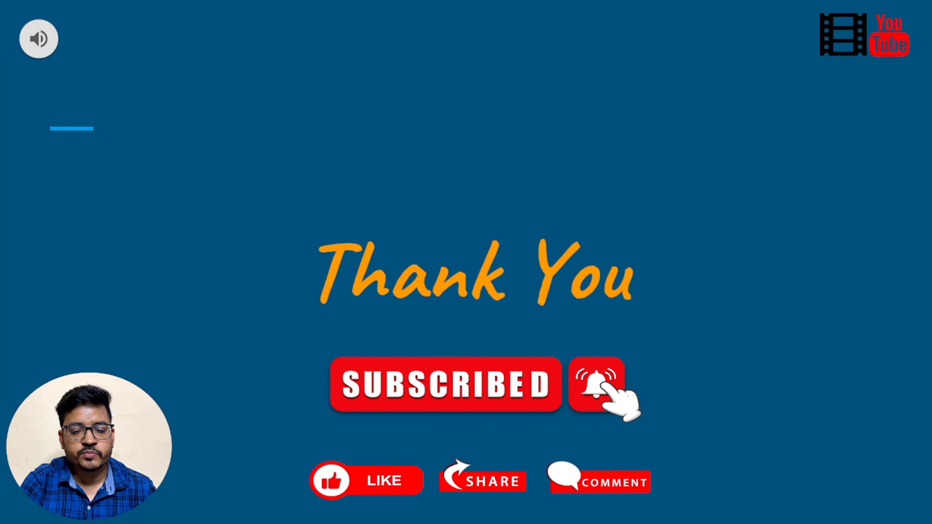